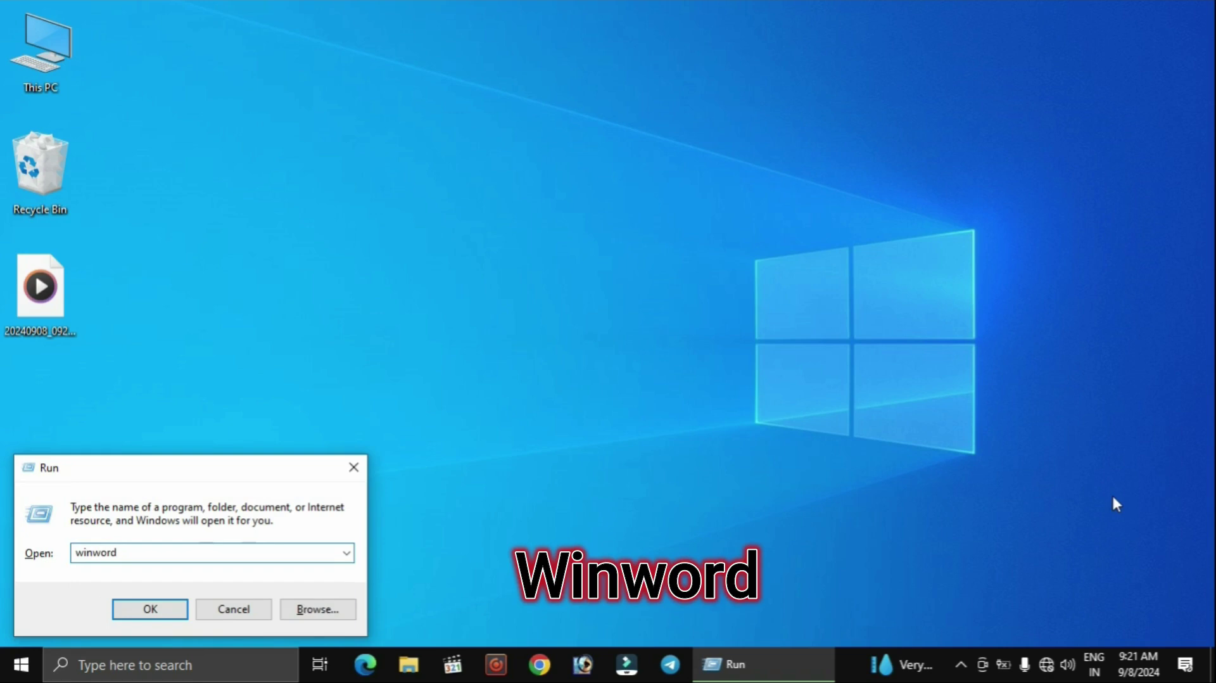
# Launch Word with the winword command and fill the blank document with sample text using =rand(5,3).
pyautogui.click(170, 613)
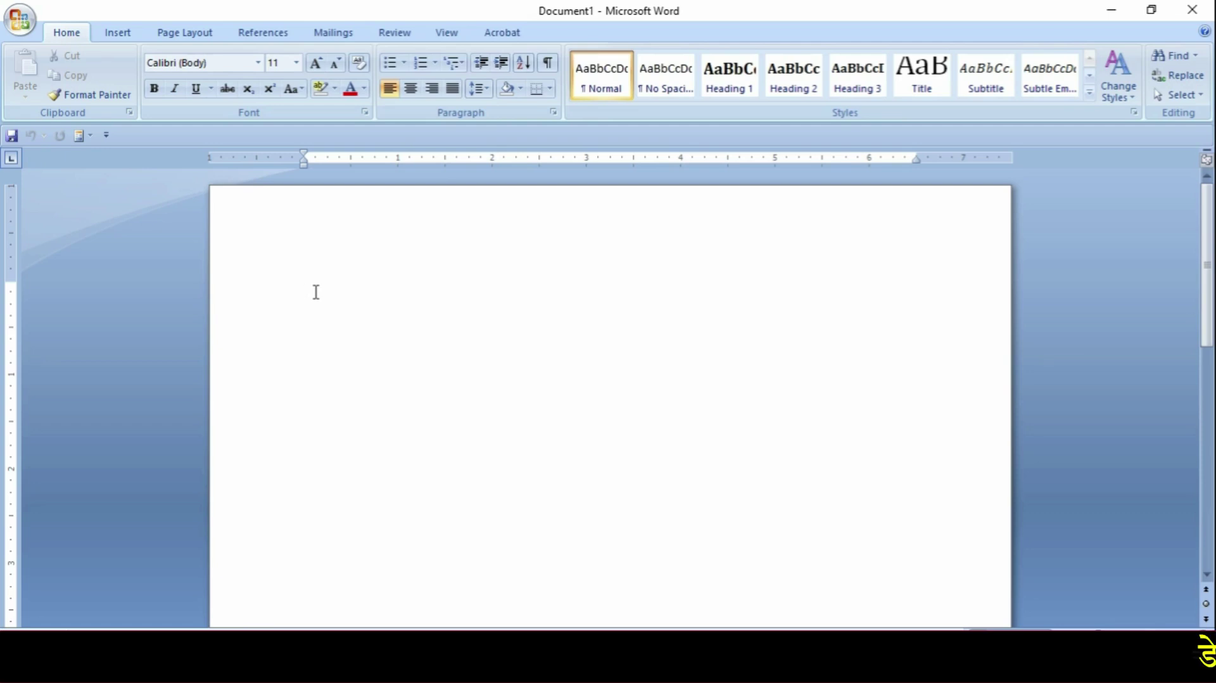
pyautogui.write('=')
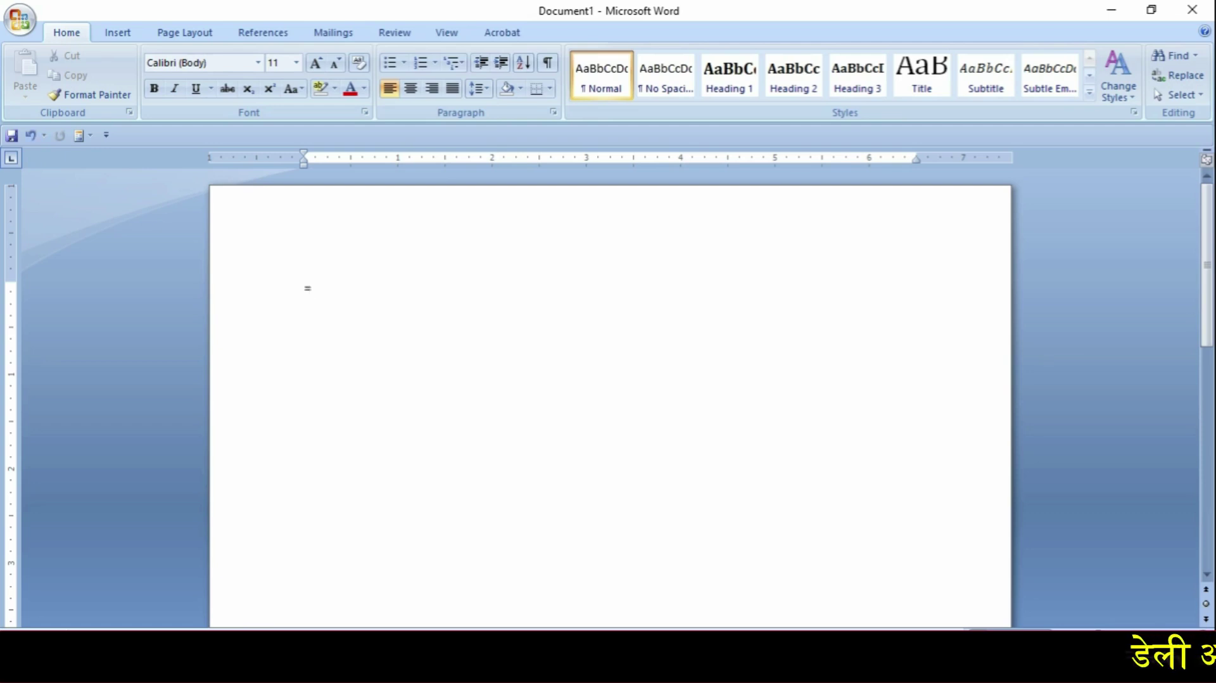
pyautogui.write('rand(5,')
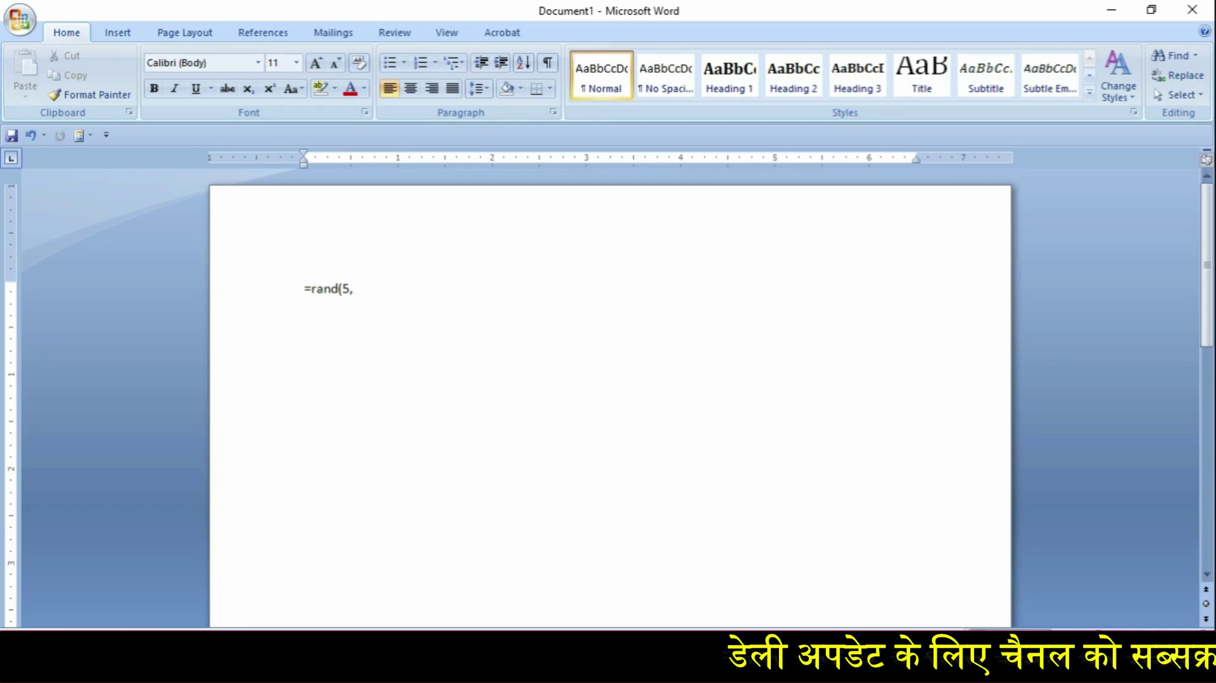
pyautogui.write('3')
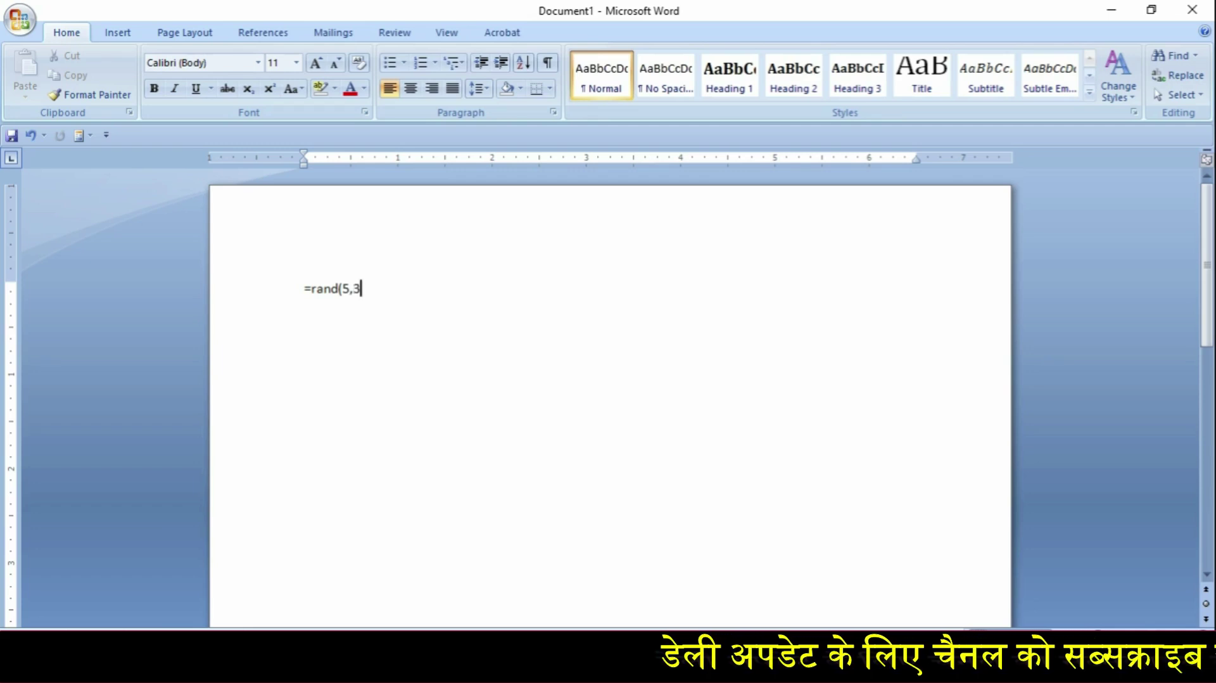
pyautogui.write(')')
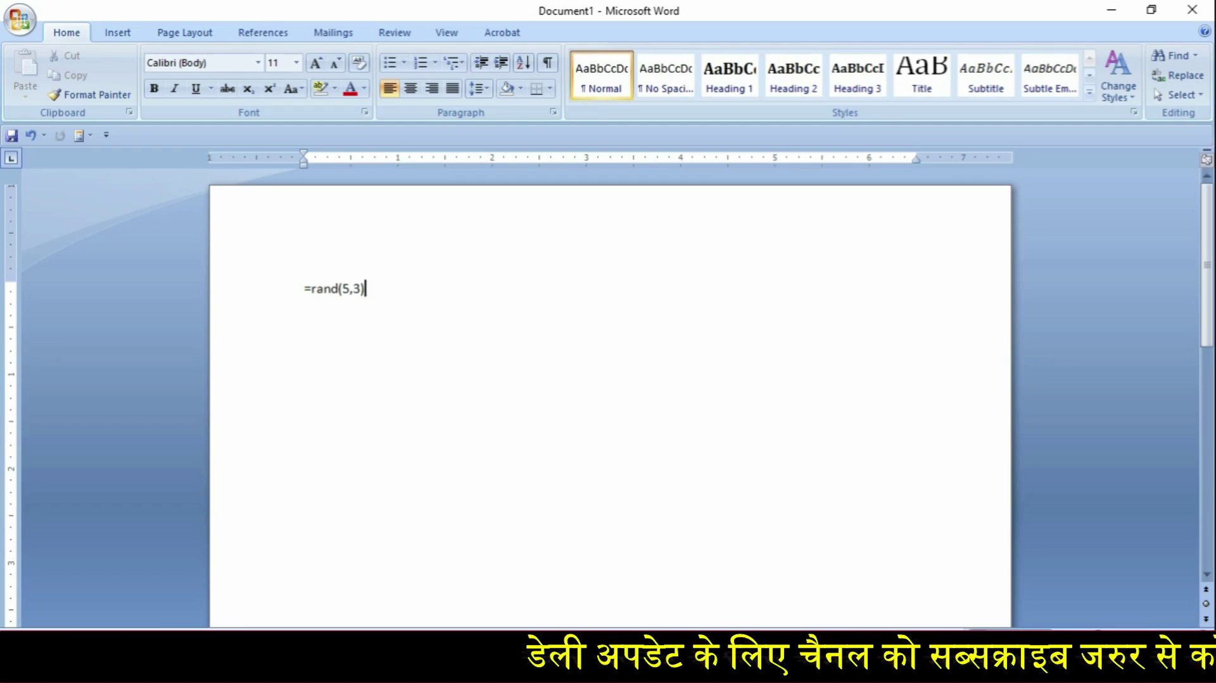
pyautogui.press('Return')
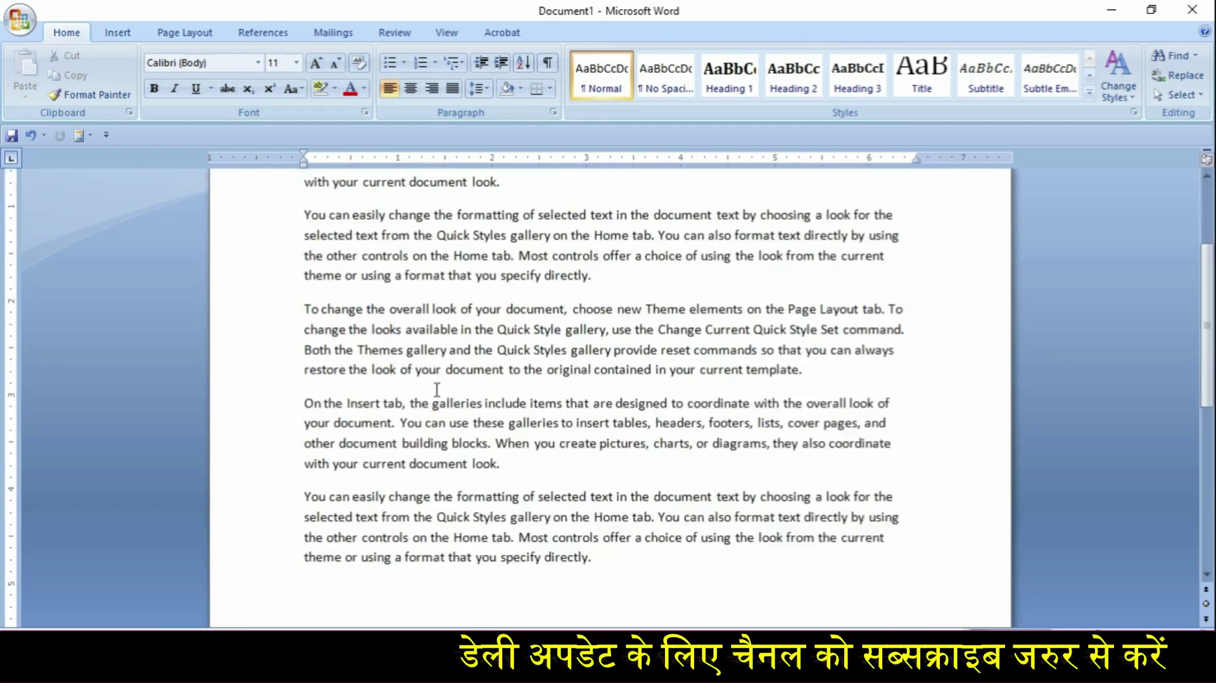
pyautogui.scroll(3, 369, 352)
pyautogui.scroll(-1, 501, 352)
pyautogui.scroll(1, 486, 354)
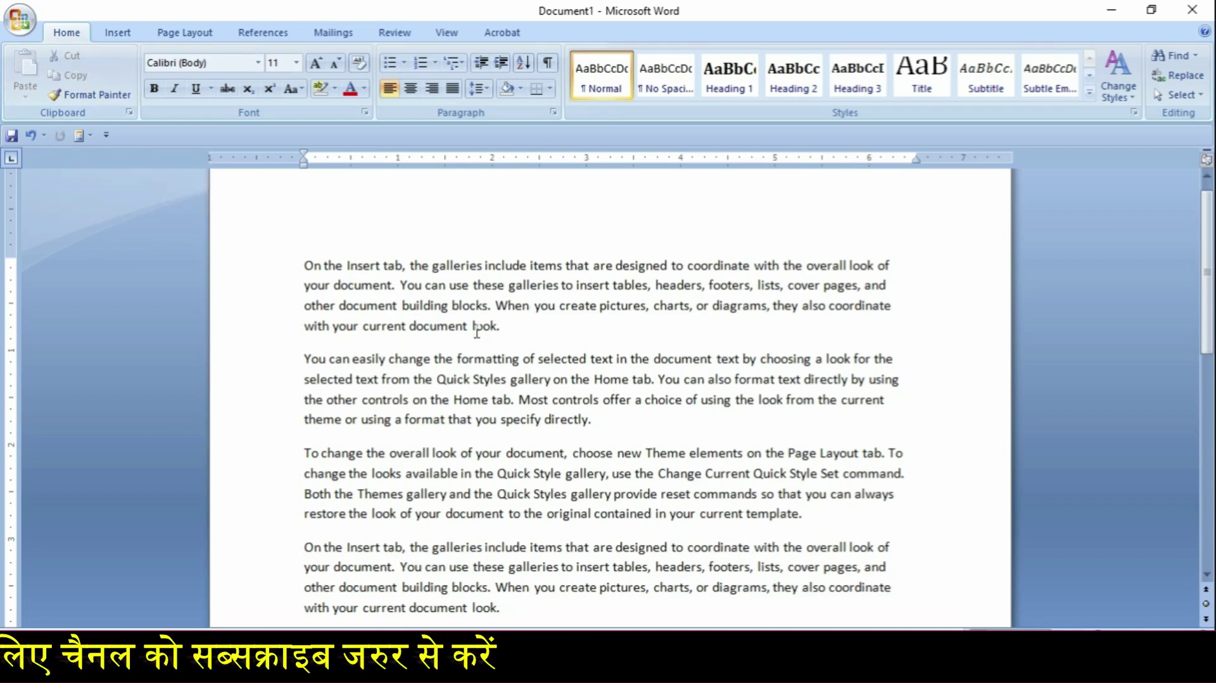
# Cut the word "document" from the last line of the first paragraph and paste it twice at the end of the second paragraph.
pyautogui.moveTo(469, 336); pyautogui.dragTo(414, 334)
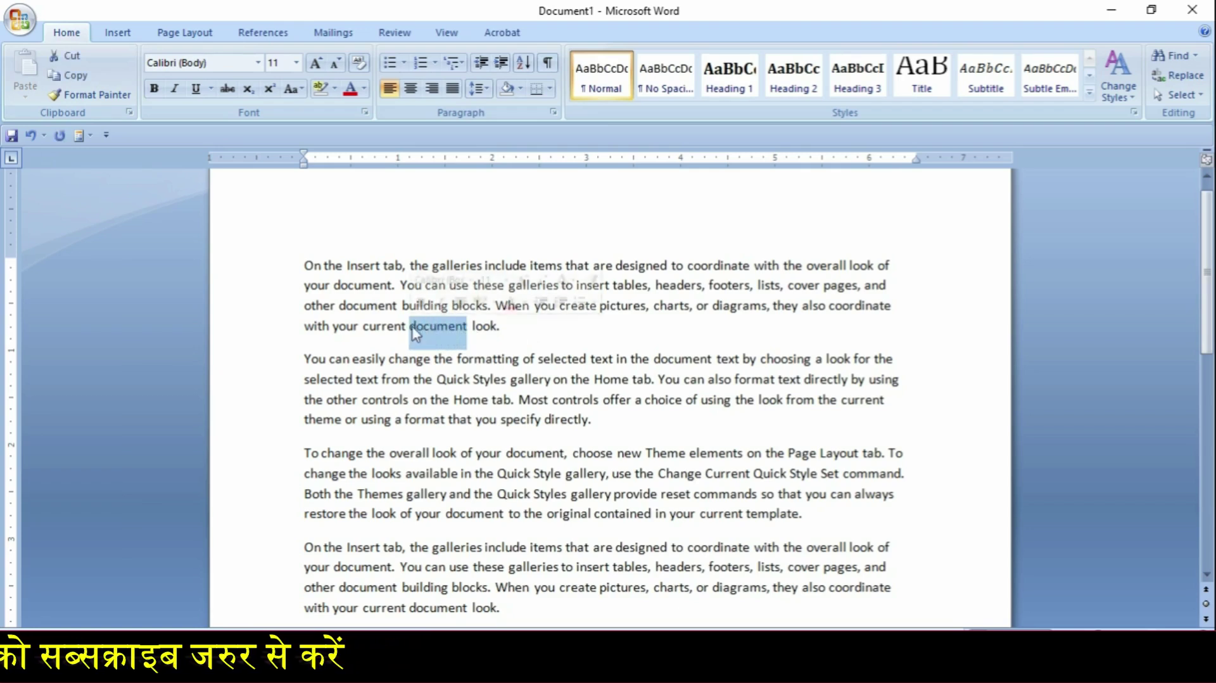
pyautogui.click(474, 335)
pyautogui.moveTo(475, 336); pyautogui.dragTo(415, 332)
pyautogui.hotkey('ctrl', 'c')
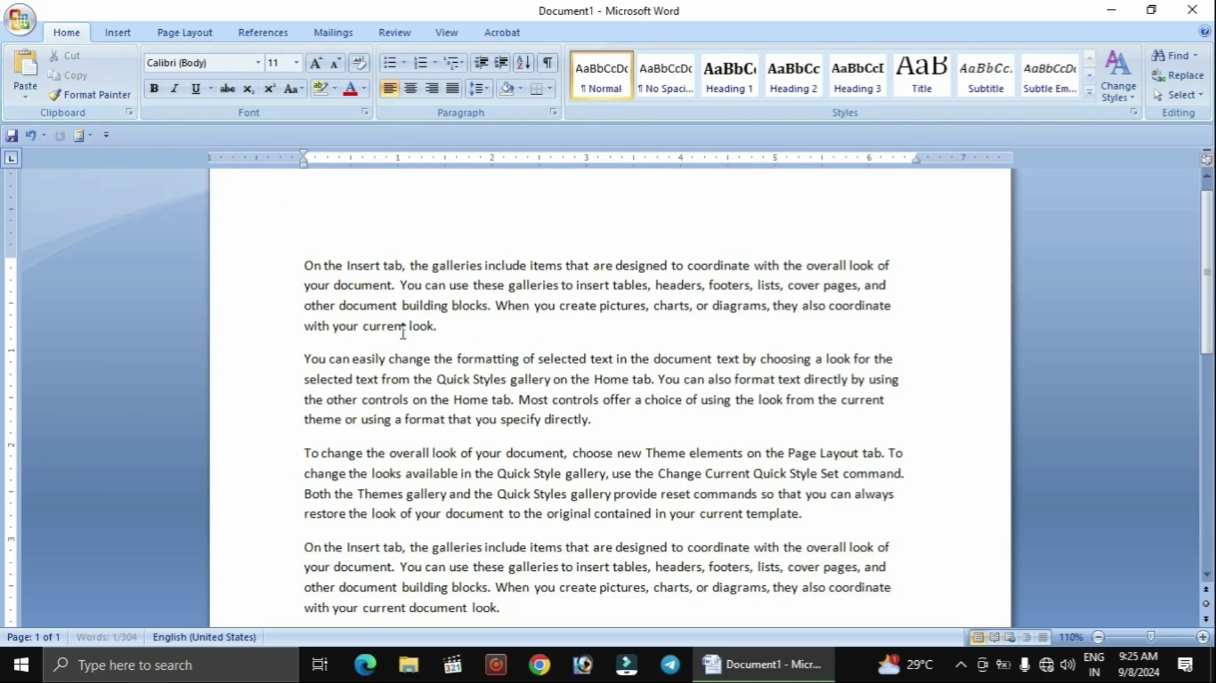
pyautogui.click(609, 430)
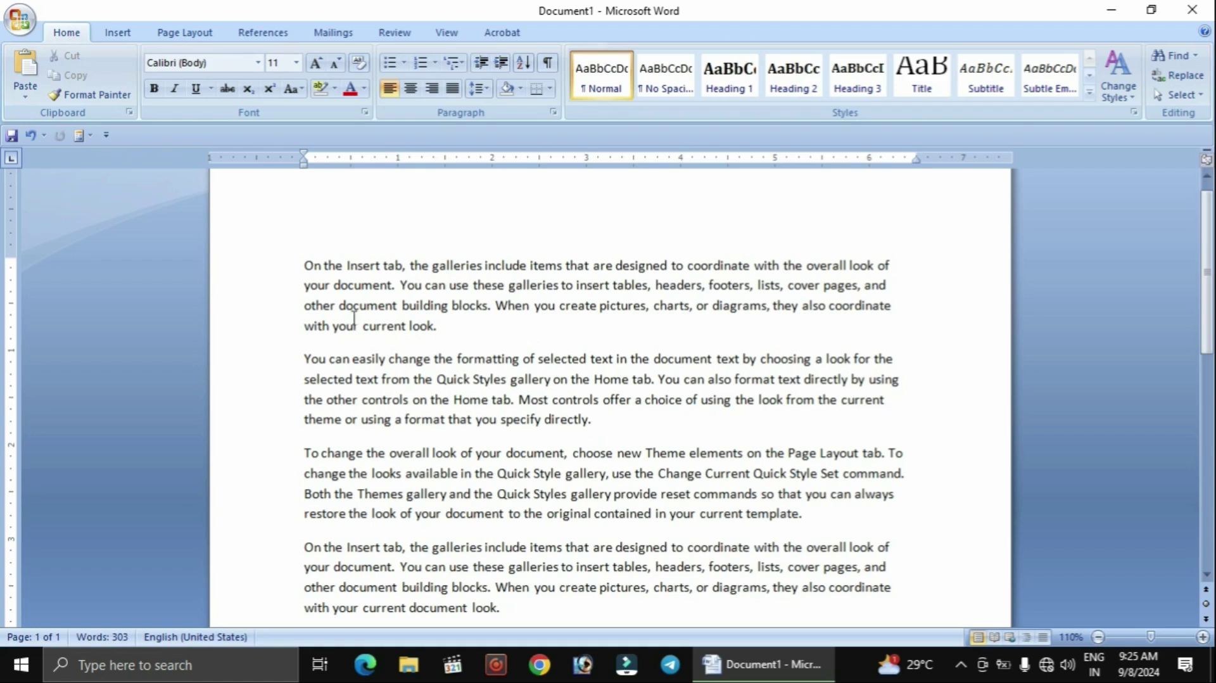
pyautogui.click(17, 71)
pyautogui.click(25, 67)
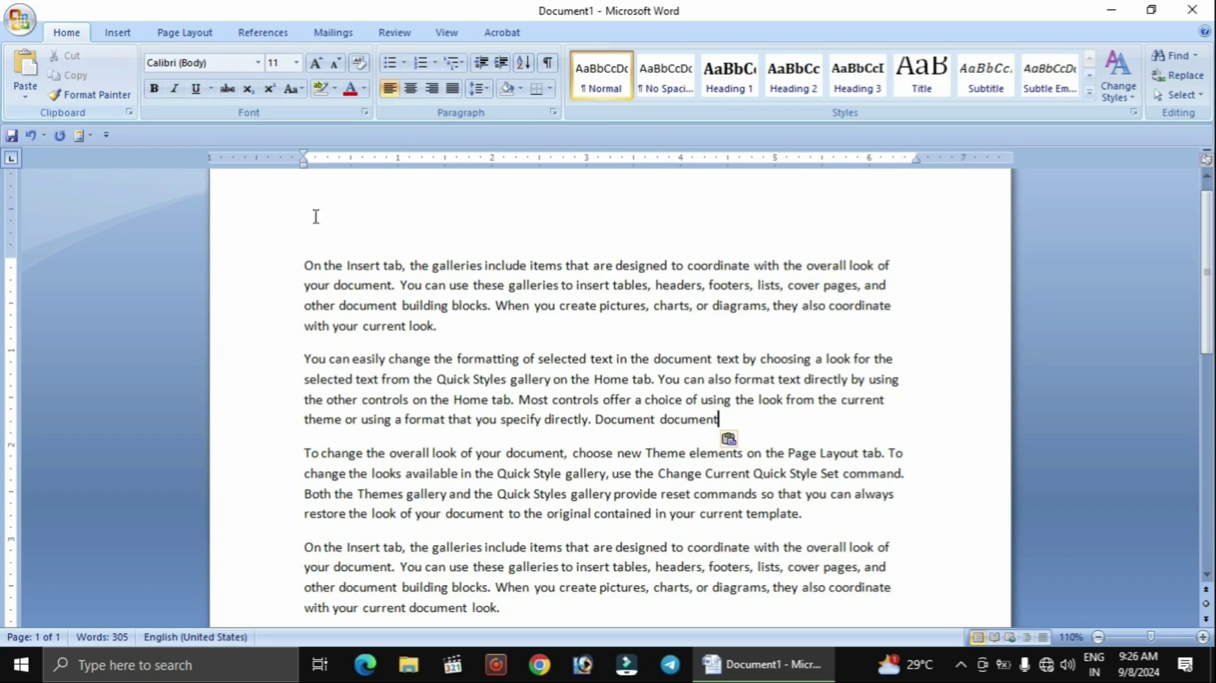
# Copy the word "On" from the start of the first paragraph and paste it at that paragraph's end.
pyautogui.moveTo(321, 266); pyautogui.dragTo(305, 266)
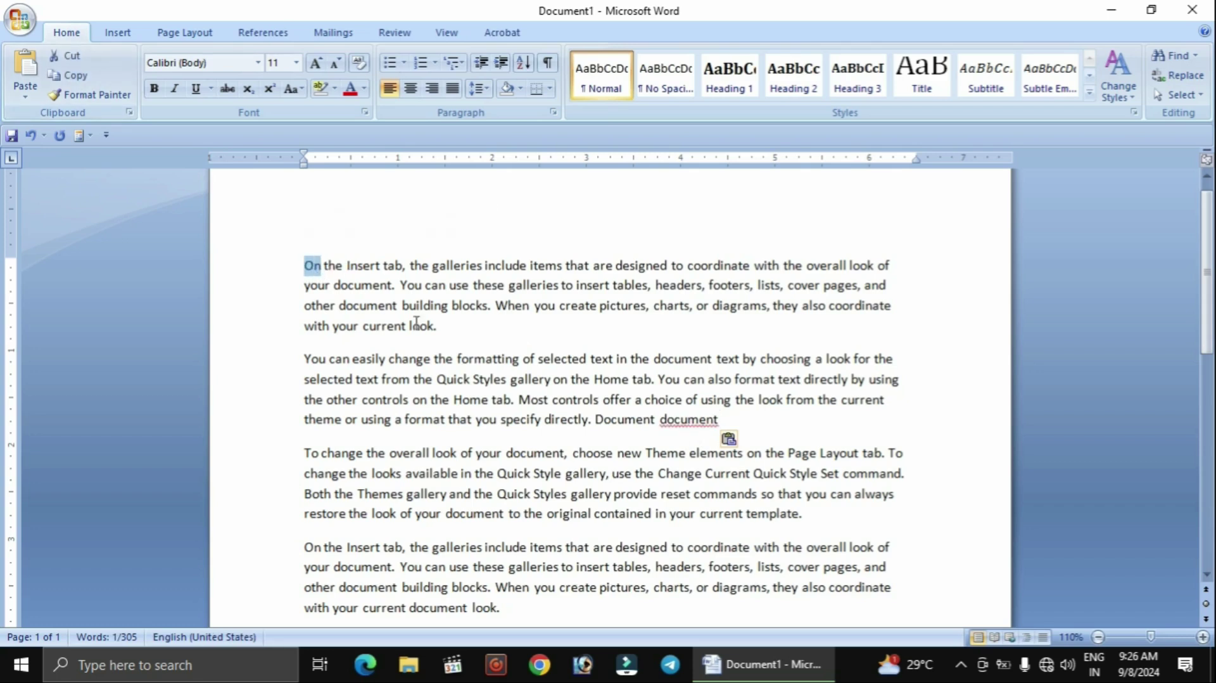
pyautogui.click(447, 336)
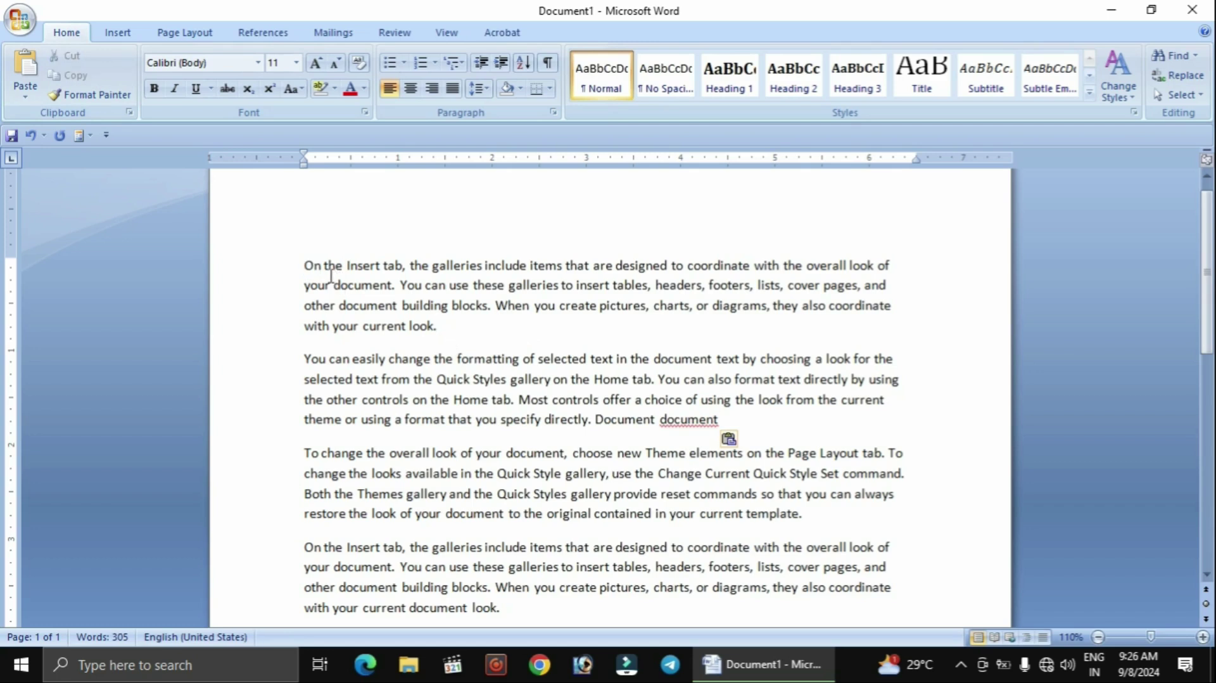
pyautogui.moveTo(321, 267); pyautogui.dragTo(306, 268)
pyautogui.hotkey('ctrl', 'c')
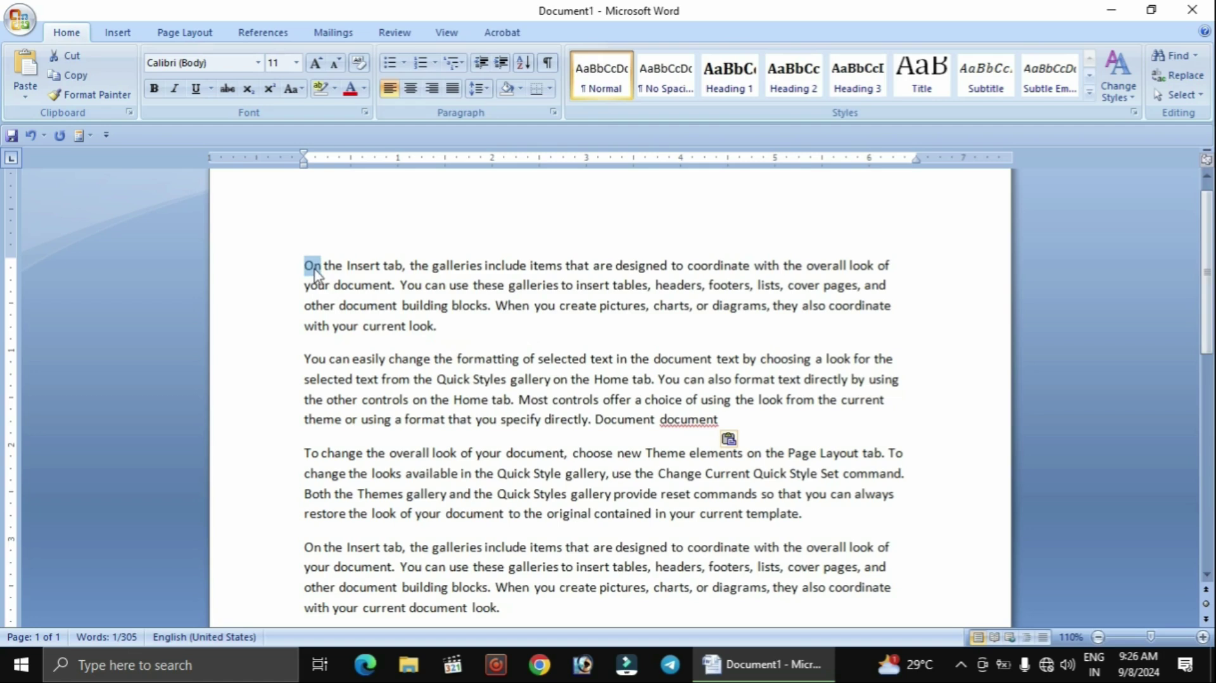
pyautogui.click(77, 76)
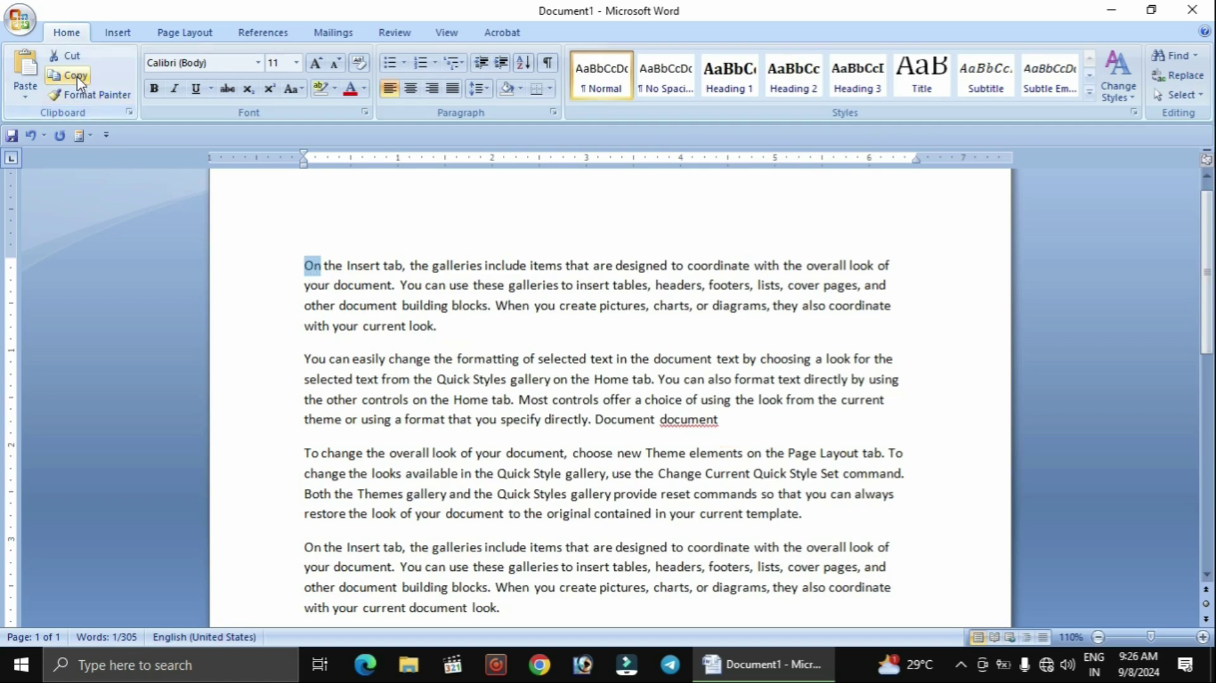
pyautogui.click(449, 337)
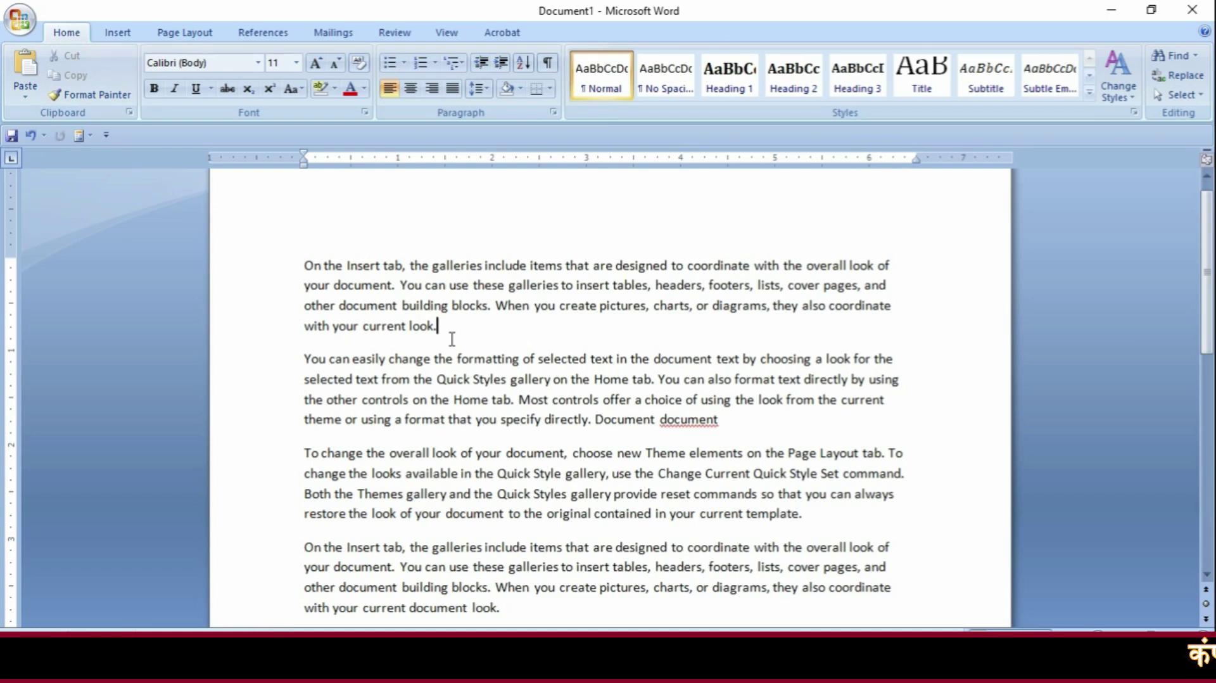
pyautogui.click(17, 66)
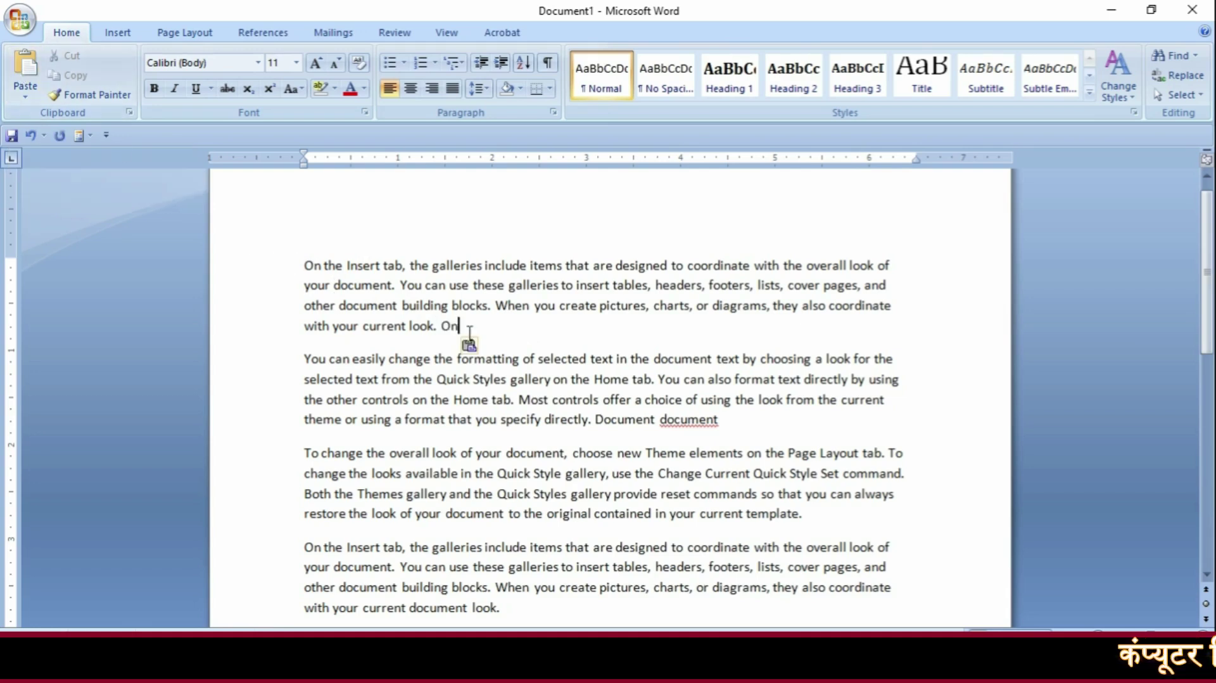
# Copy the opening word "On" again and paste a second copy after the one ending the first paragraph.
pyautogui.moveTo(459, 326); pyautogui.dragTo(442, 327)
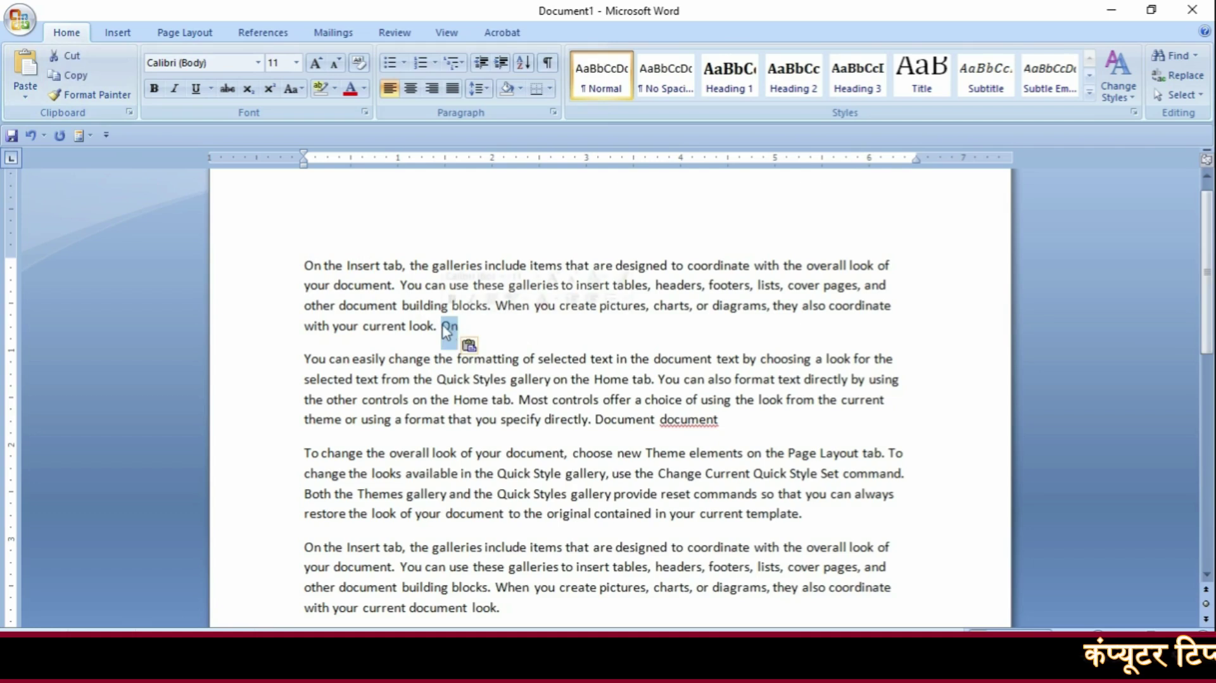
pyautogui.moveTo(321, 271); pyautogui.dragTo(311, 271)
pyautogui.hotkey('ctrl', 'c')
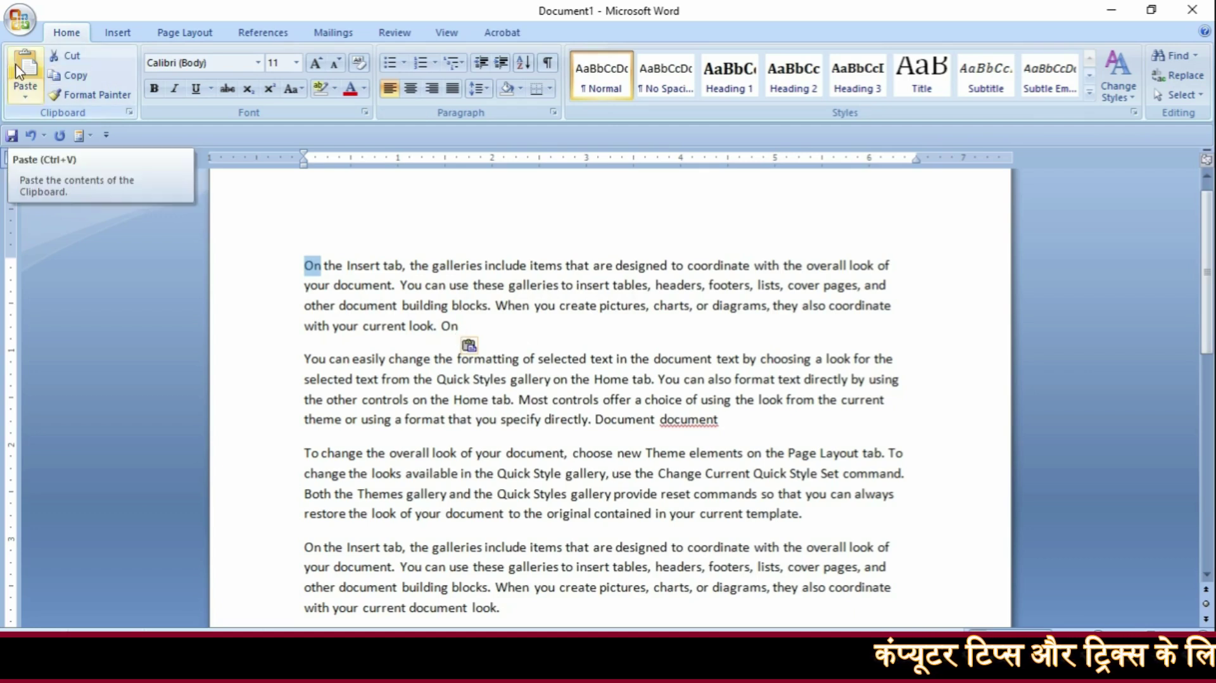
pyautogui.click(481, 333)
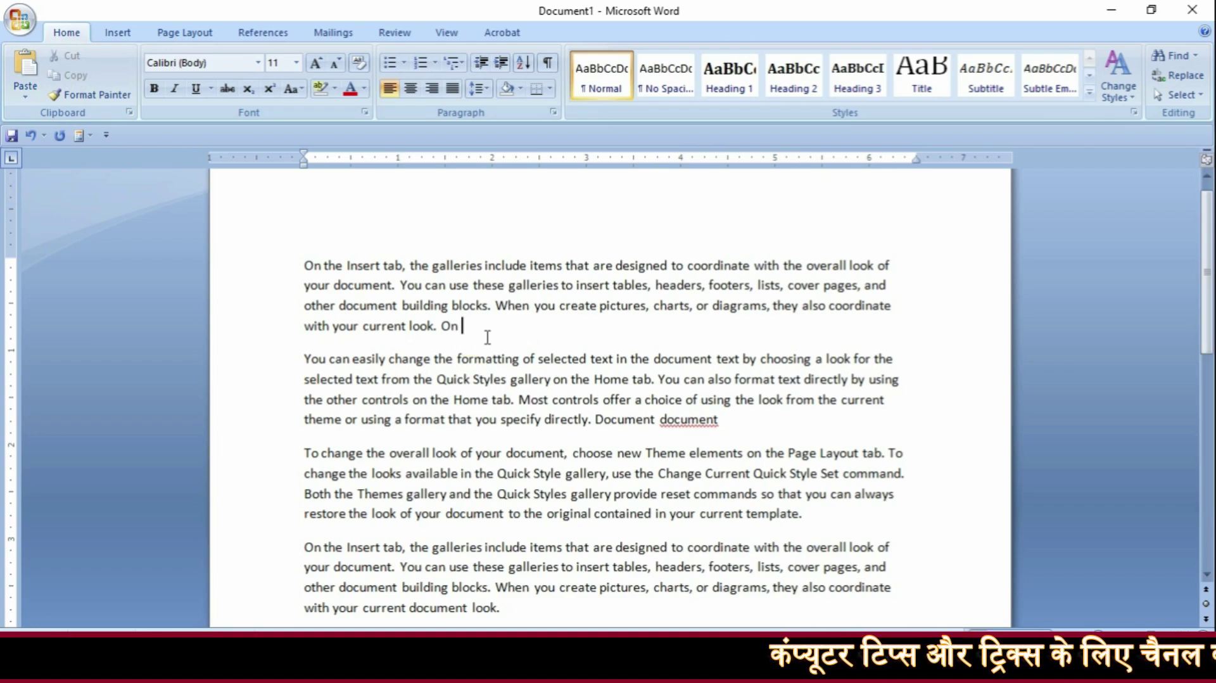
pyautogui.click(25, 70)
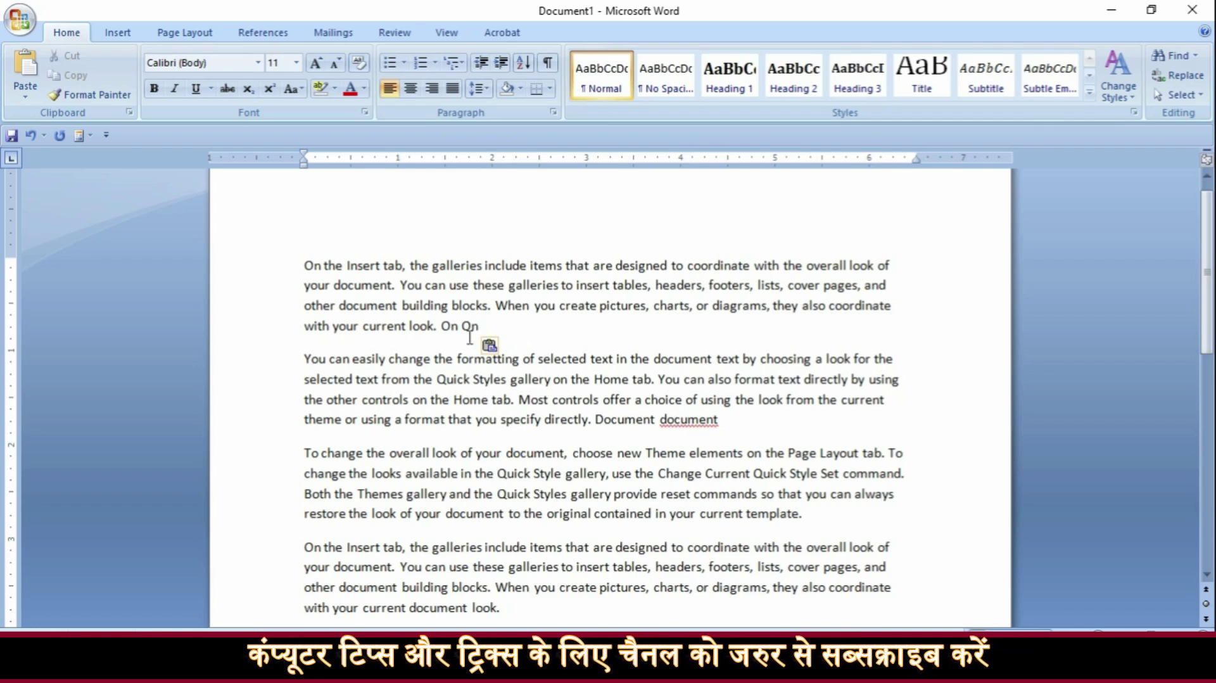
# Show the Clipboard history, copy "You" from the start of the second paragraph and paste it twice at the end of the first paragraph.
pyautogui.click(129, 113)
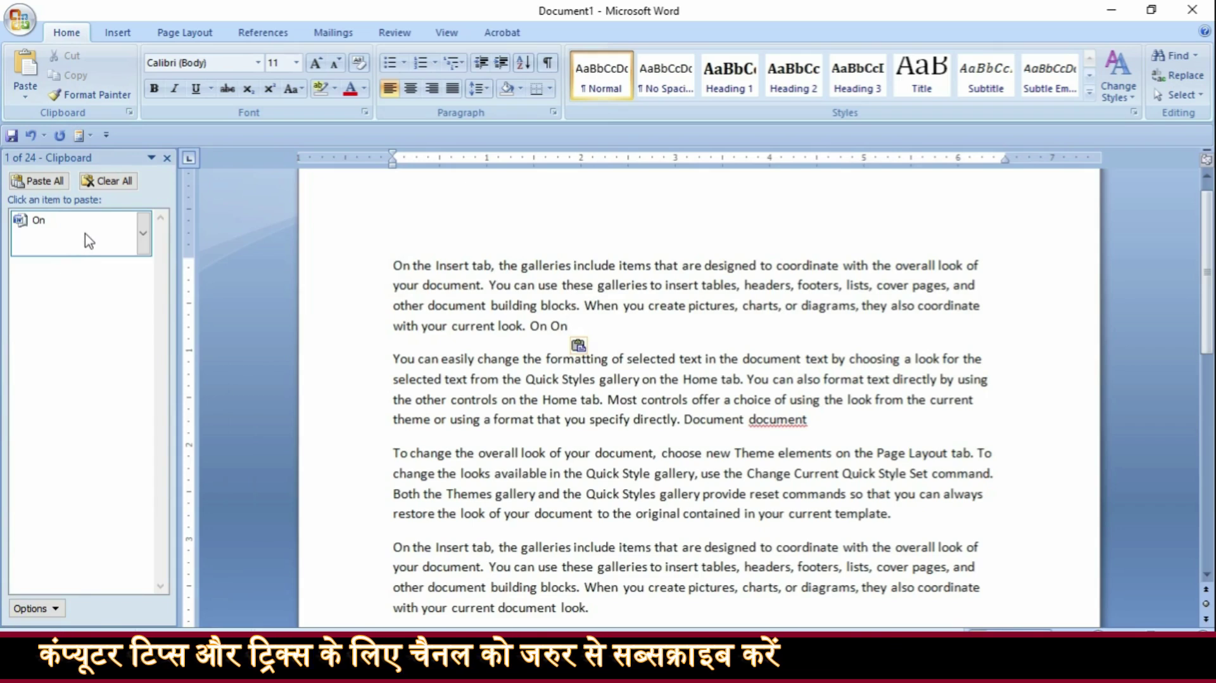
pyautogui.moveTo(416, 362); pyautogui.dragTo(393, 360)
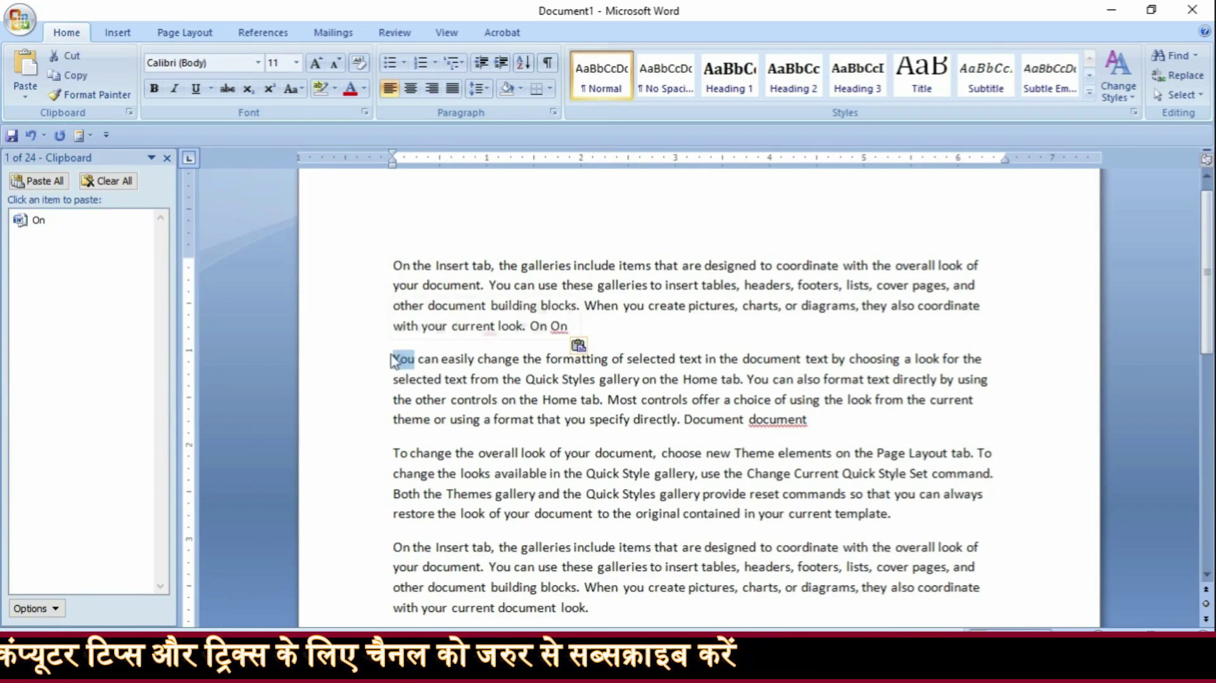
pyautogui.click(85, 76)
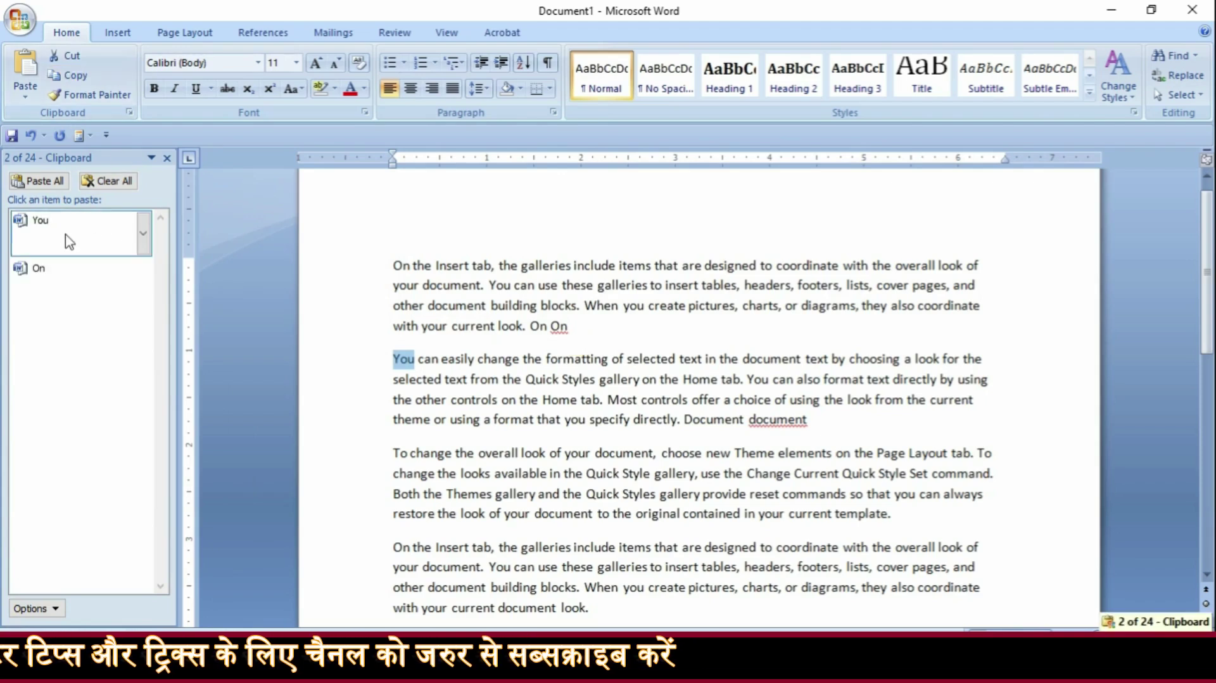
pyautogui.click(586, 334)
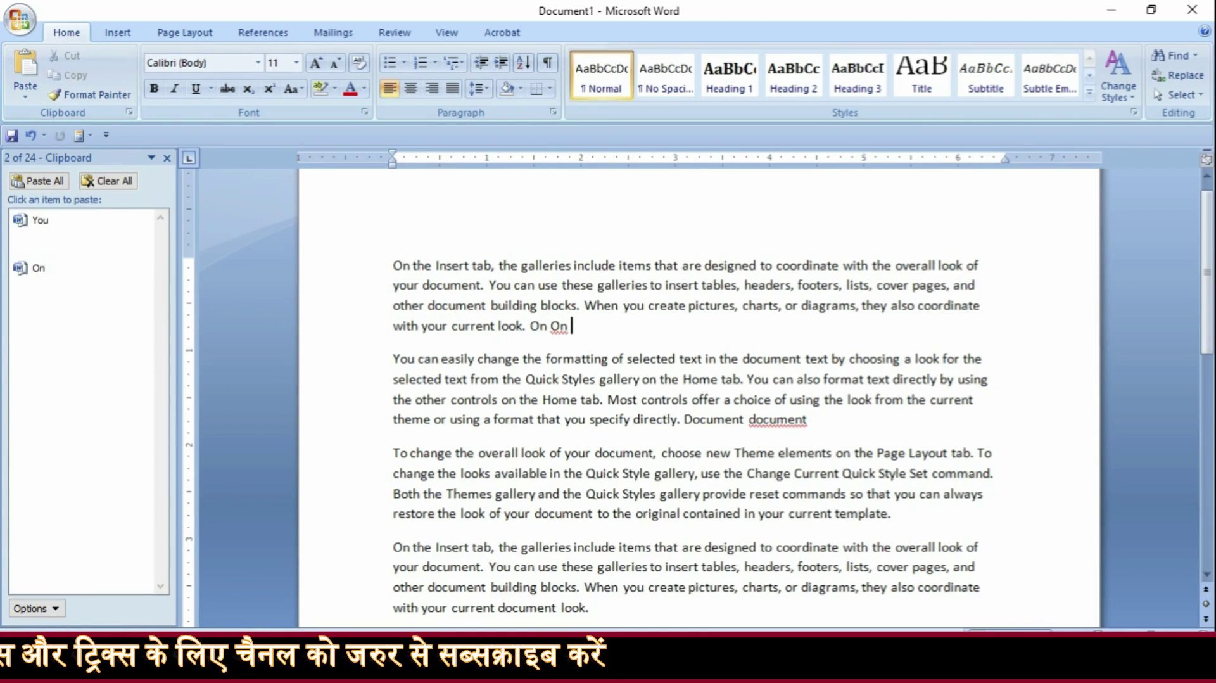
pyautogui.click(24, 70)
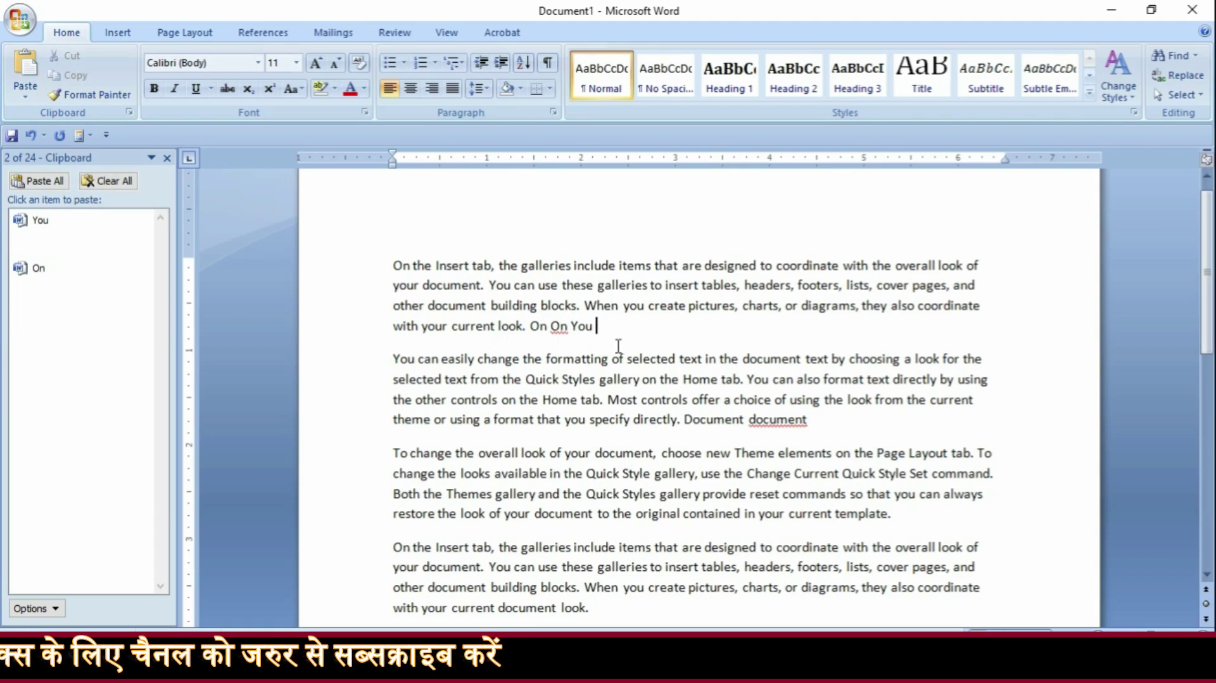
pyautogui.click(168, 158)
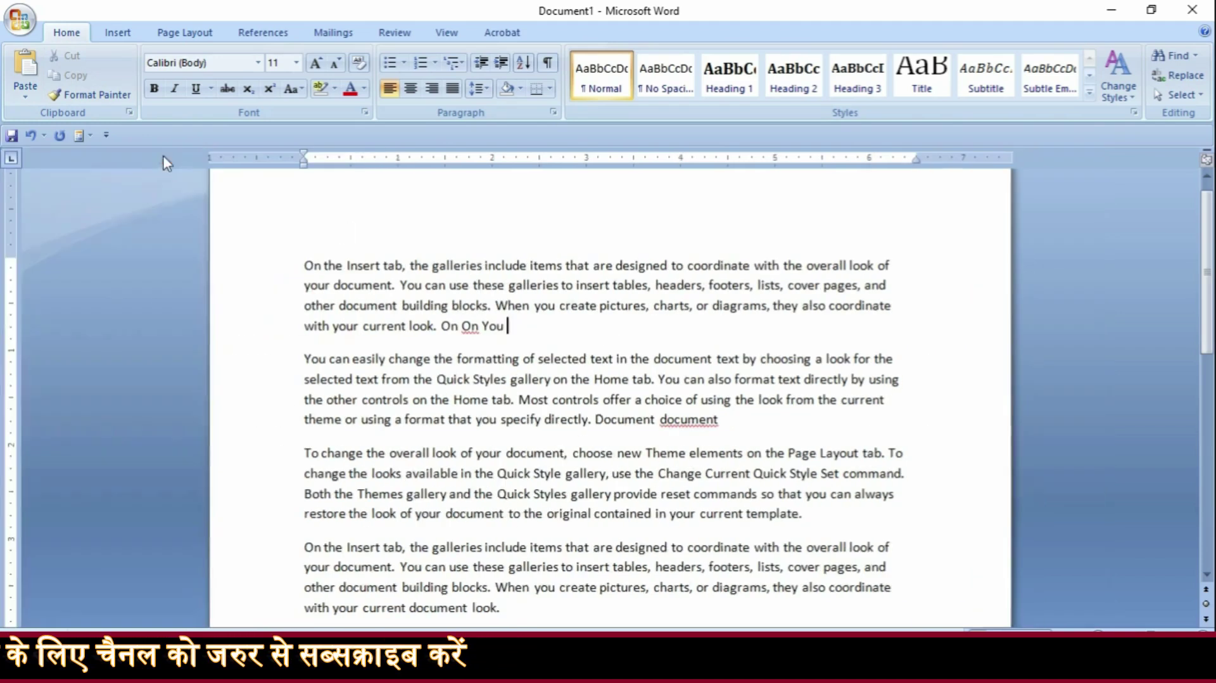
pyautogui.click(21, 71)
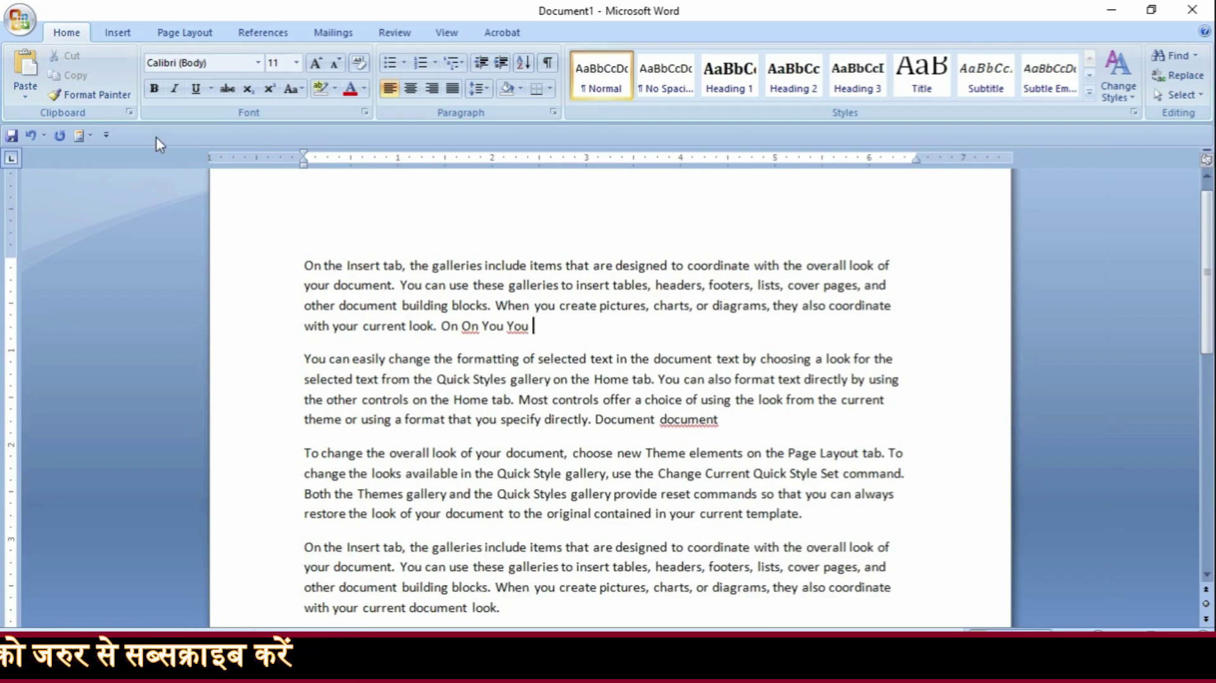
# Reopen the Clipboard history, add "On" twice and "You" once to the end of the first paragraph, and close the history.
pyautogui.click(130, 114)
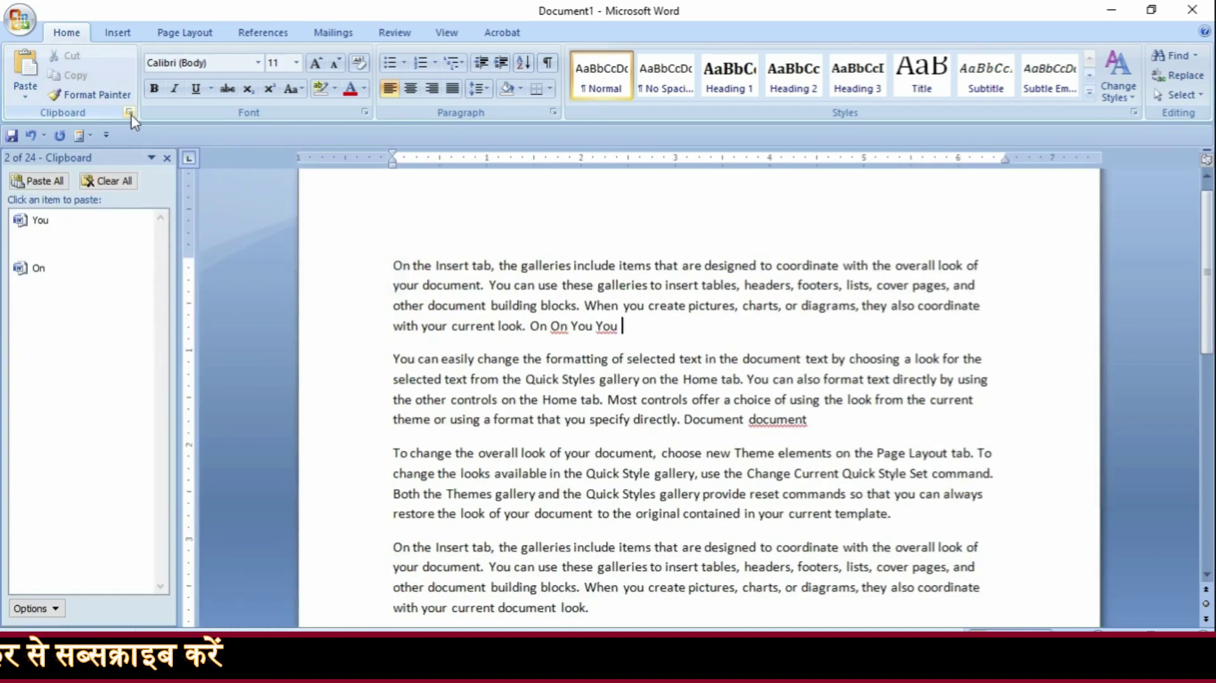
pyautogui.click(87, 280)
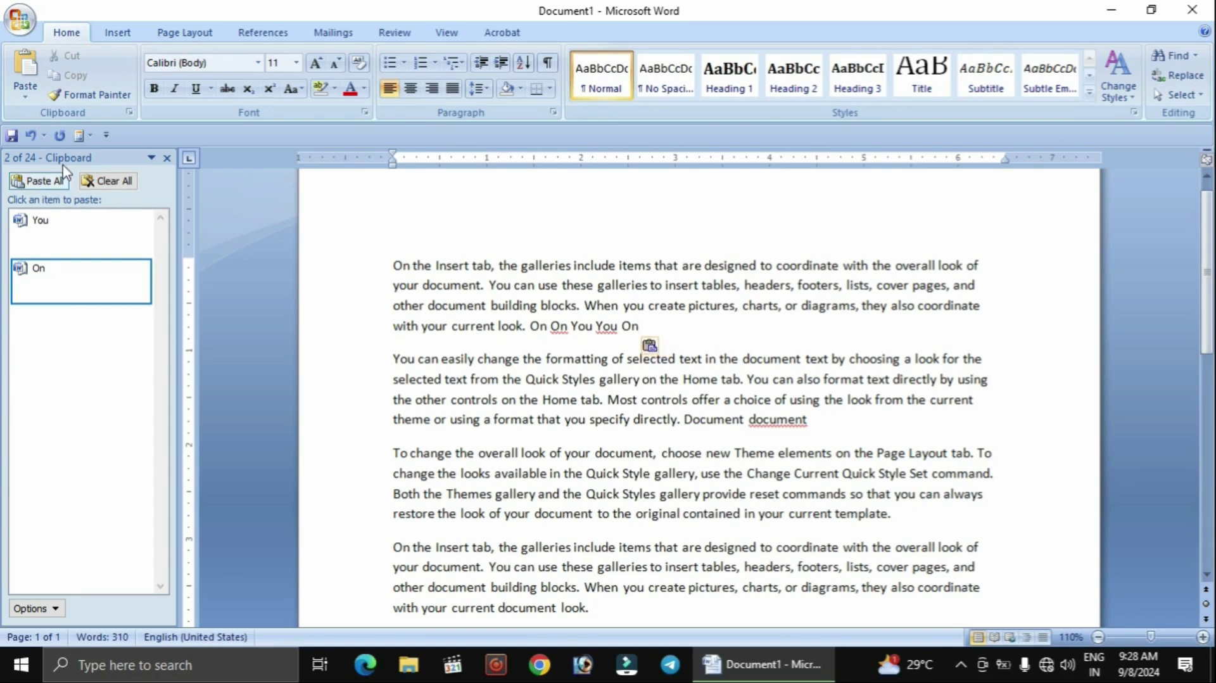
pyautogui.click(26, 69)
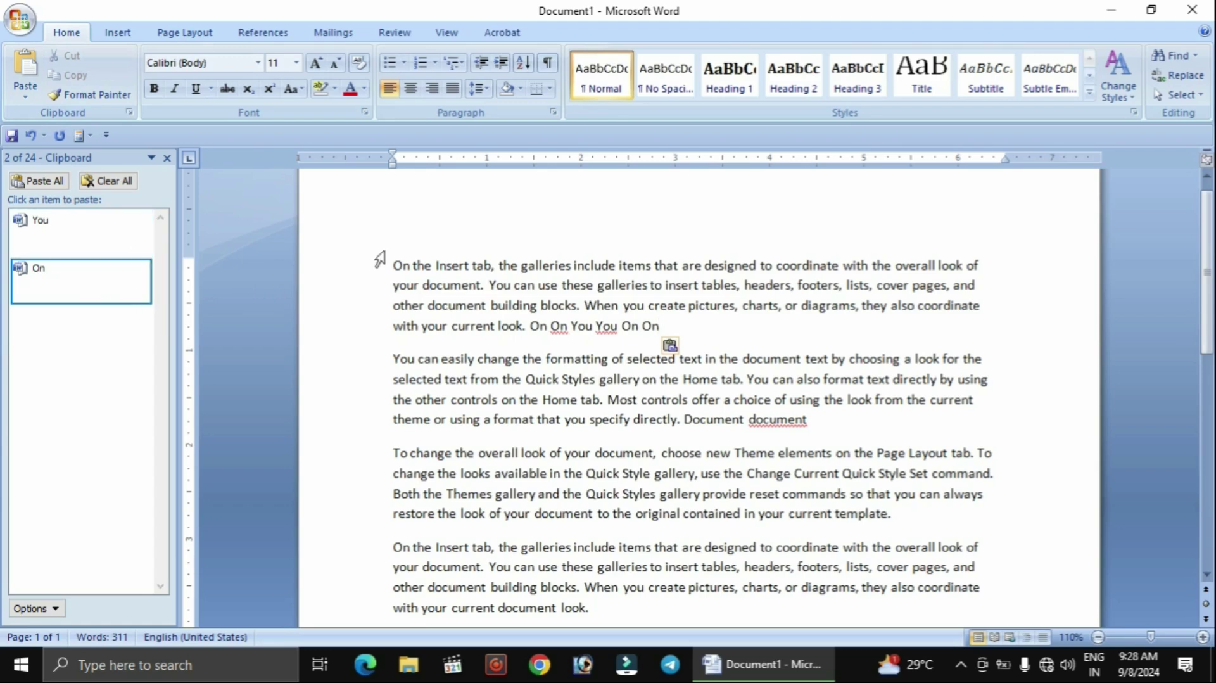
pyautogui.click(88, 242)
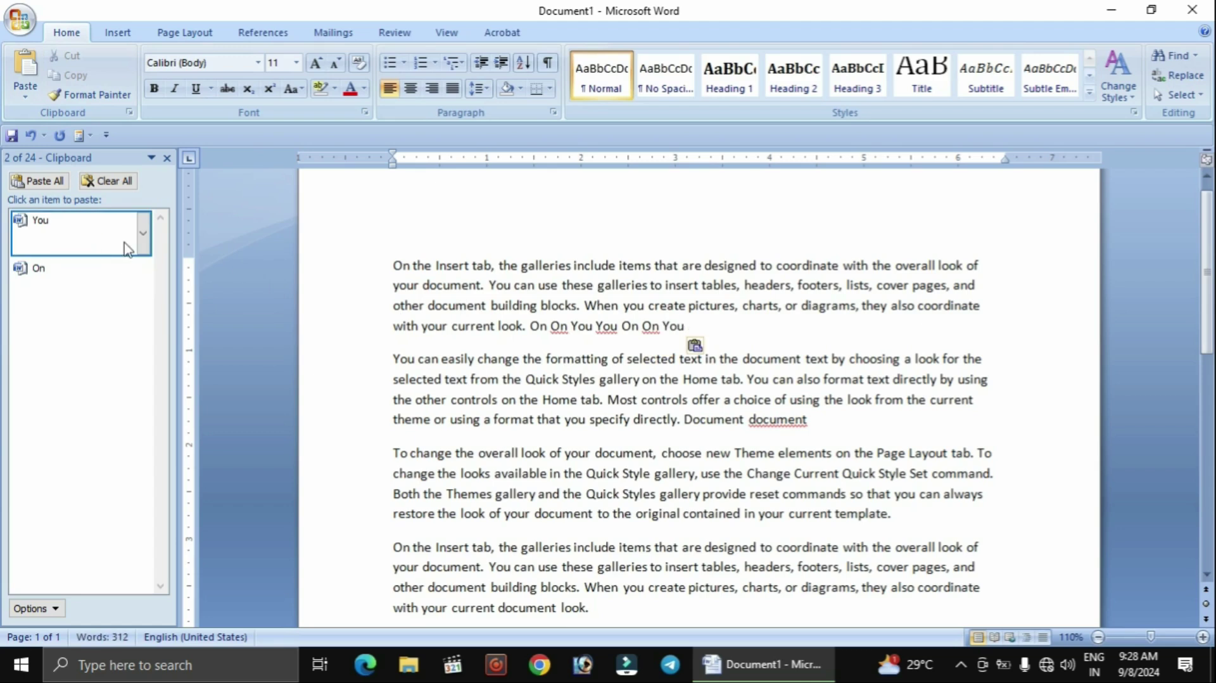
pyautogui.click(170, 160)
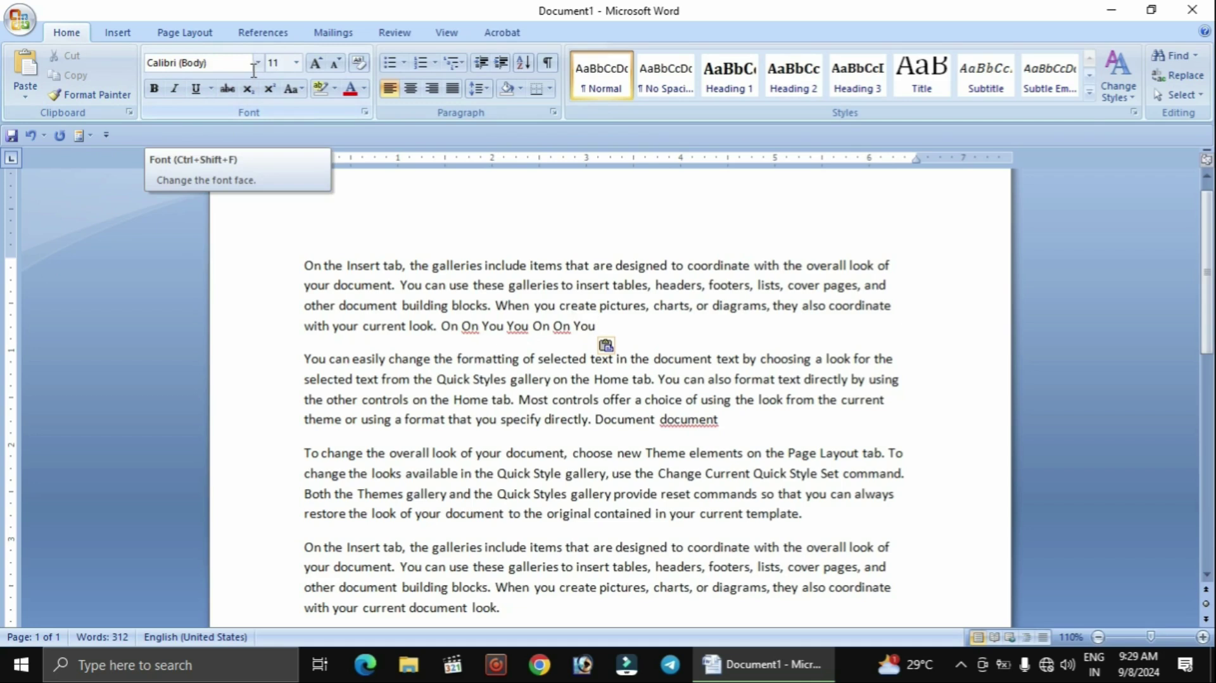
# Browse the available fonts and set the first paragraph's font to Bradley Hand ITC.
pyautogui.moveTo(612, 335); pyautogui.dragTo(305, 265)
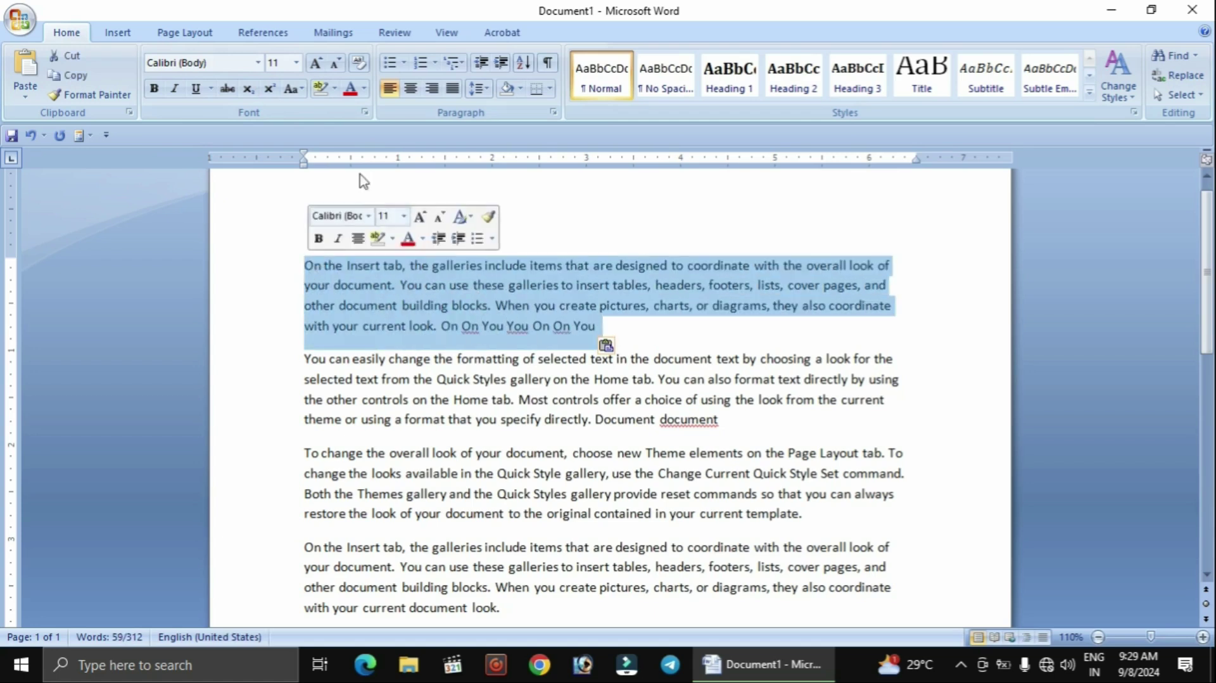
pyautogui.click(260, 63)
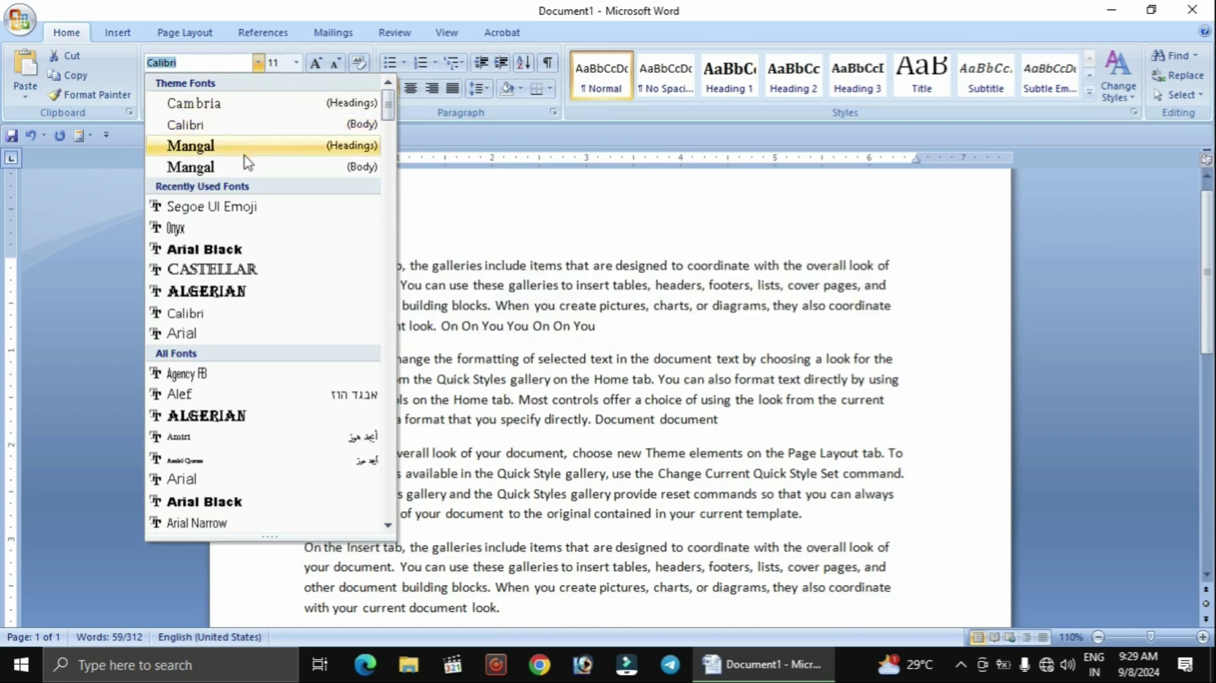
pyautogui.scroll(-2, 247, 375)
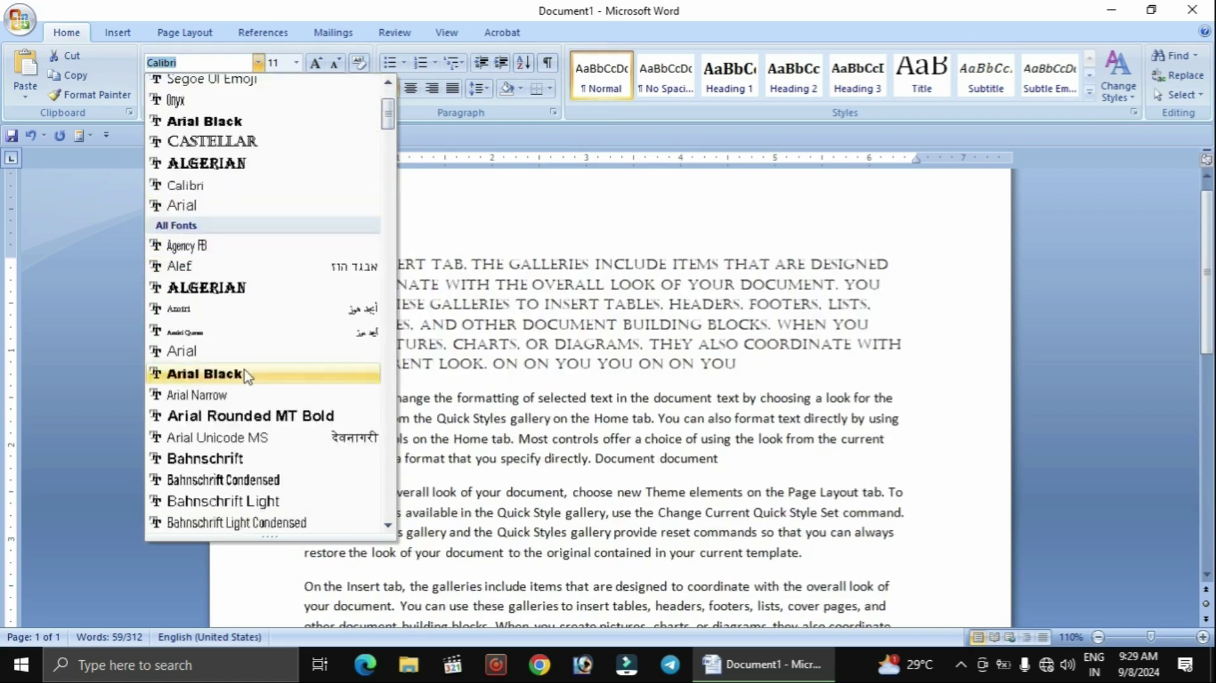
pyautogui.scroll(-6, 247, 375)
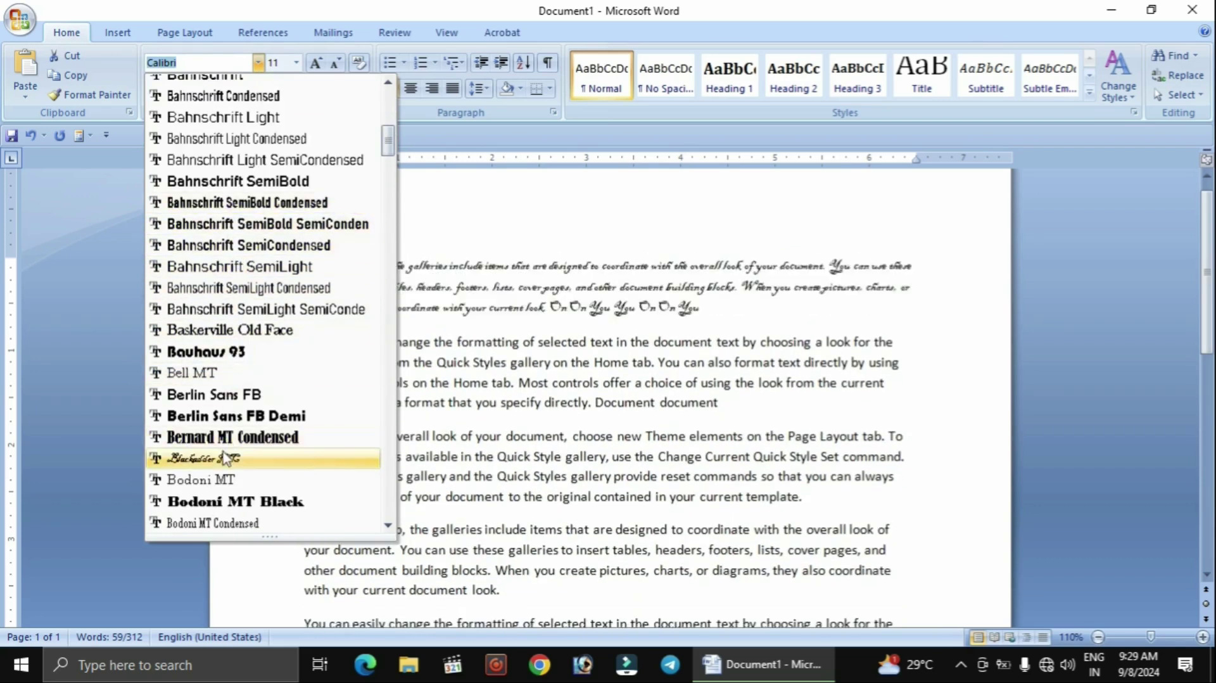
pyautogui.scroll(-3, 225, 505)
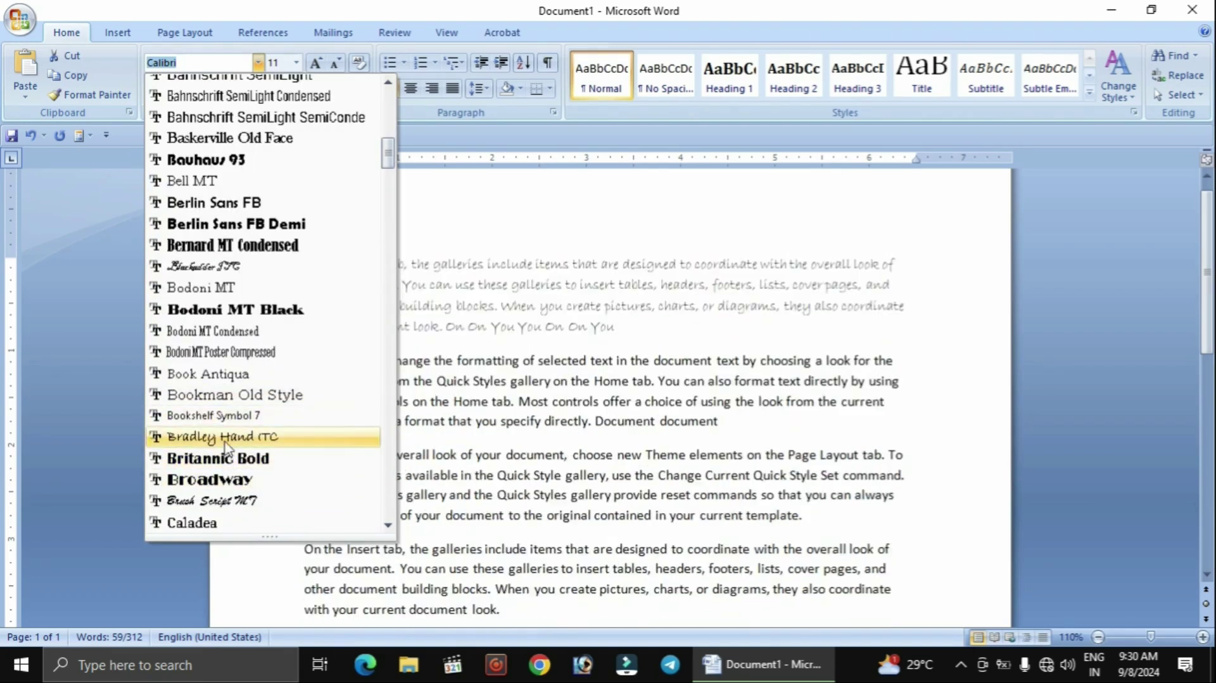
pyautogui.click(224, 437)
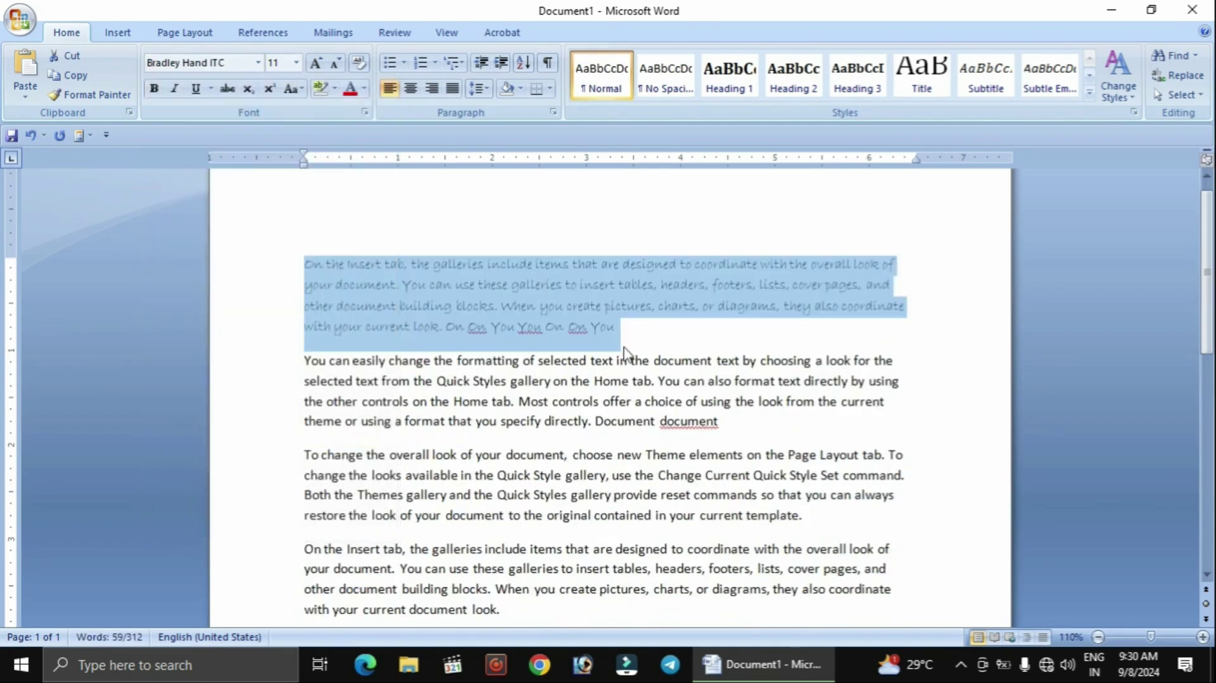
# Change the first paragraph's font to Bodoni MT Black.
pyautogui.click(635, 342)
pyautogui.moveTo(635, 342); pyautogui.dragTo(304, 261)
pyautogui.click(258, 62)
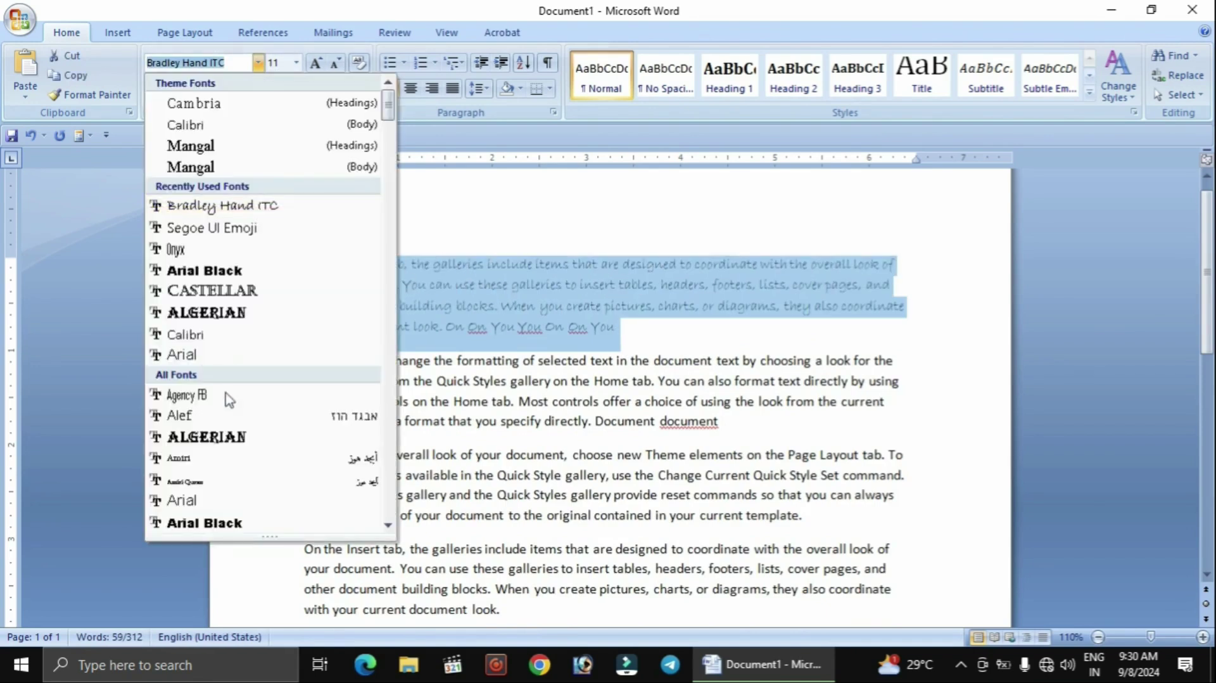
pyautogui.scroll(-4, 225, 418)
pyautogui.scroll(-5, 219, 433)
pyautogui.click(221, 460)
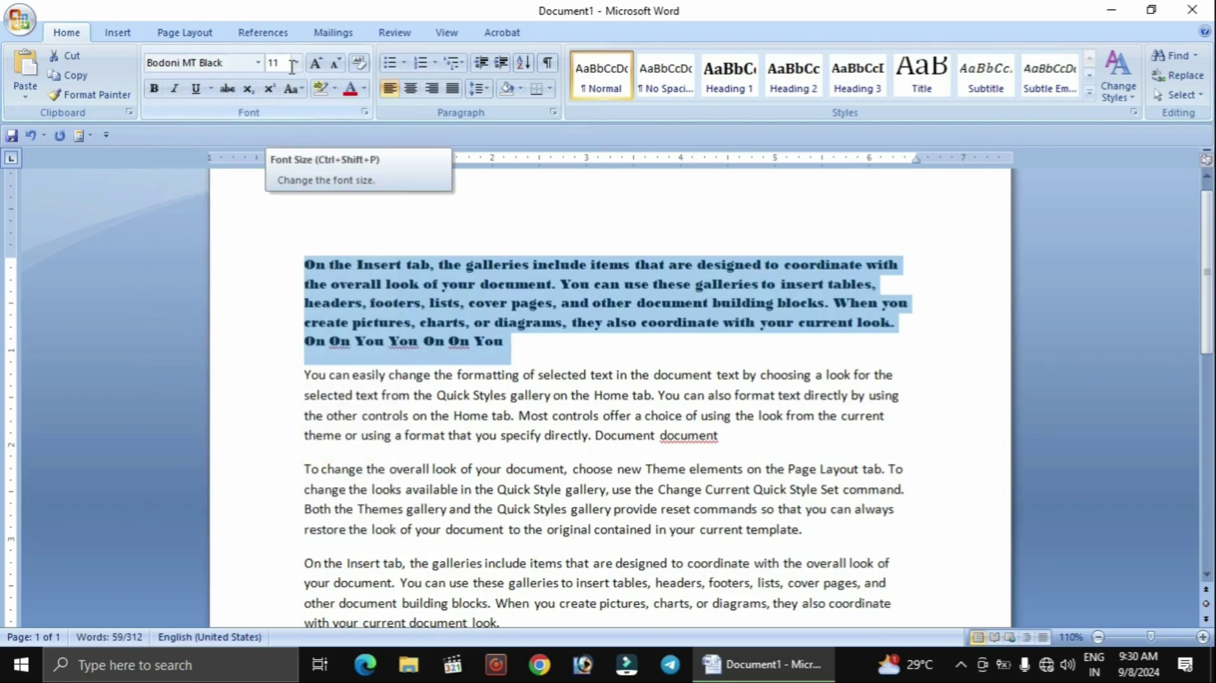
# Reselect the whole first paragraph and set its font size to 72.
pyautogui.click(505, 352)
pyautogui.moveTo(505, 352); pyautogui.dragTo(327, 276)
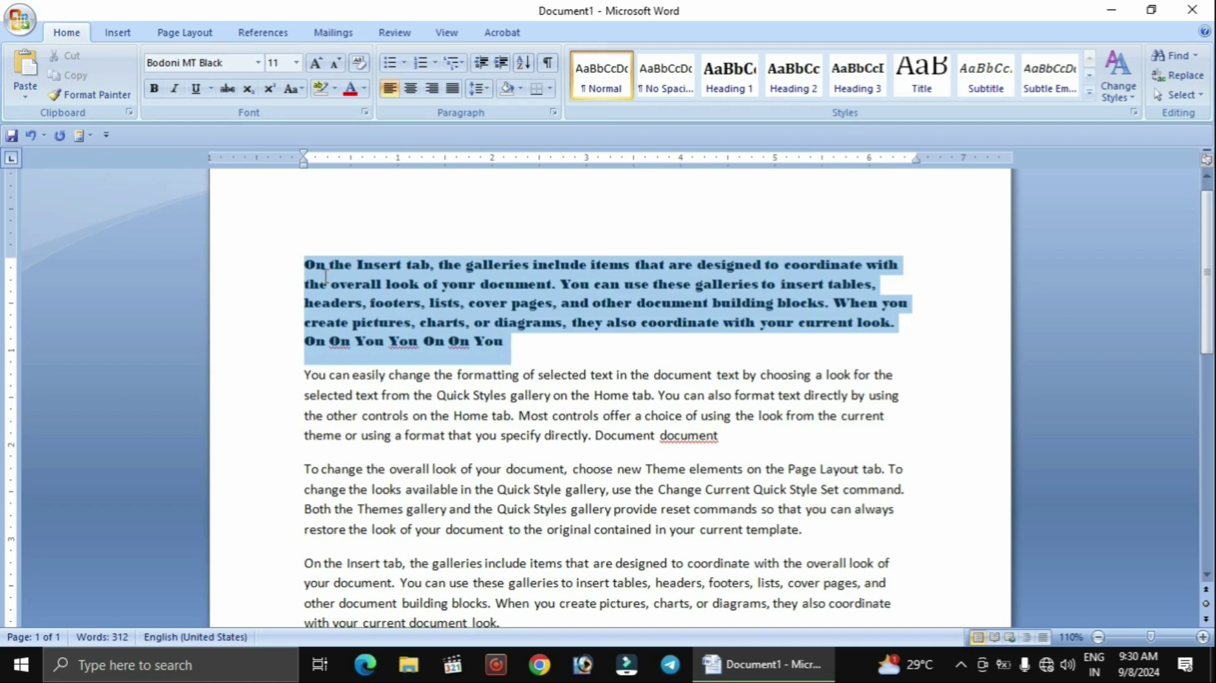
pyautogui.click(297, 64)
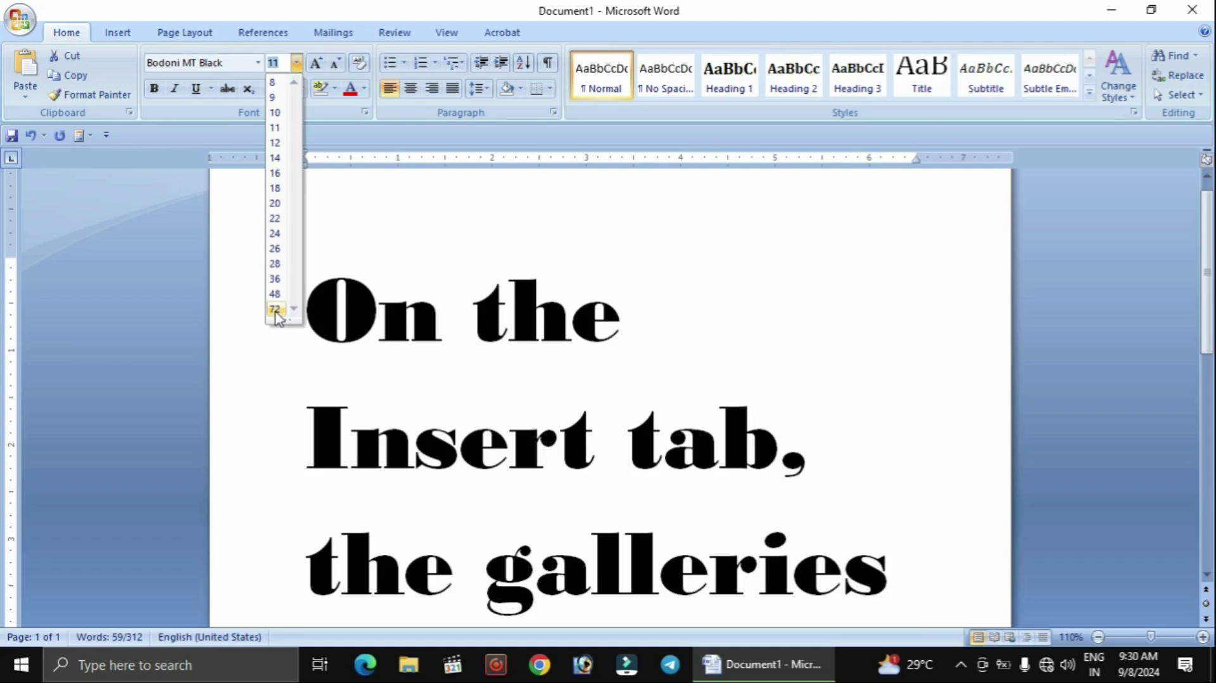
pyautogui.click(276, 310)
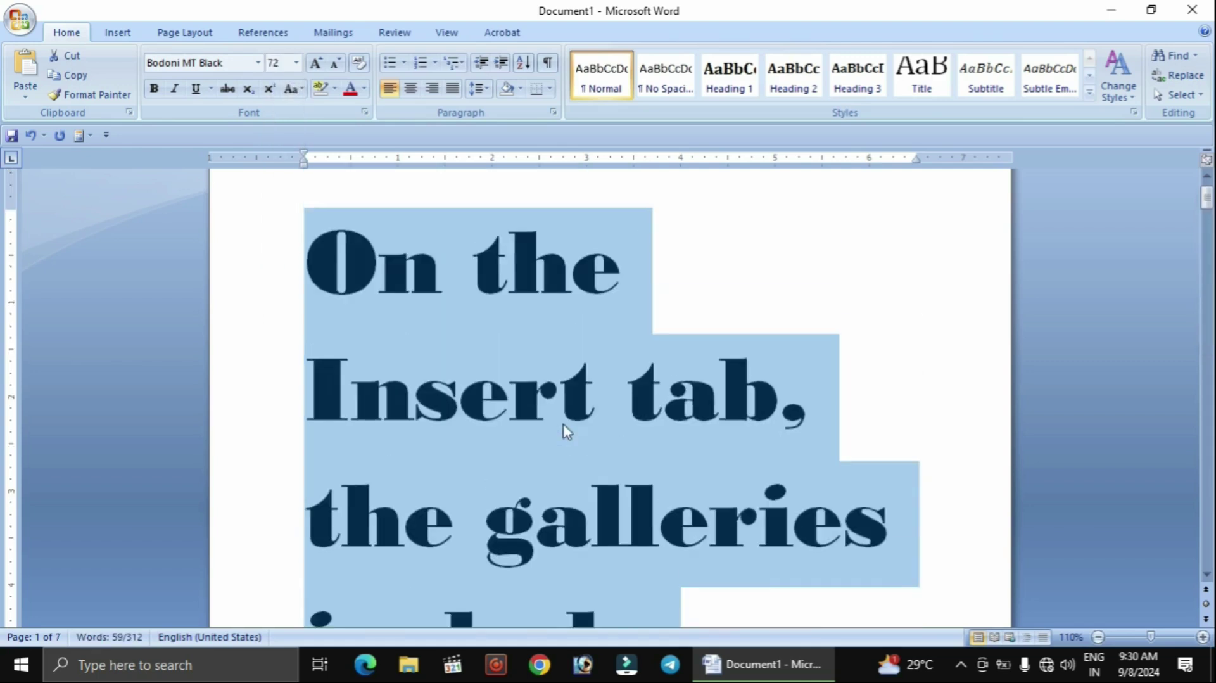
# Reduce the first paragraph's font size to 8 and preview size 72 without applying it.
pyautogui.click(296, 62)
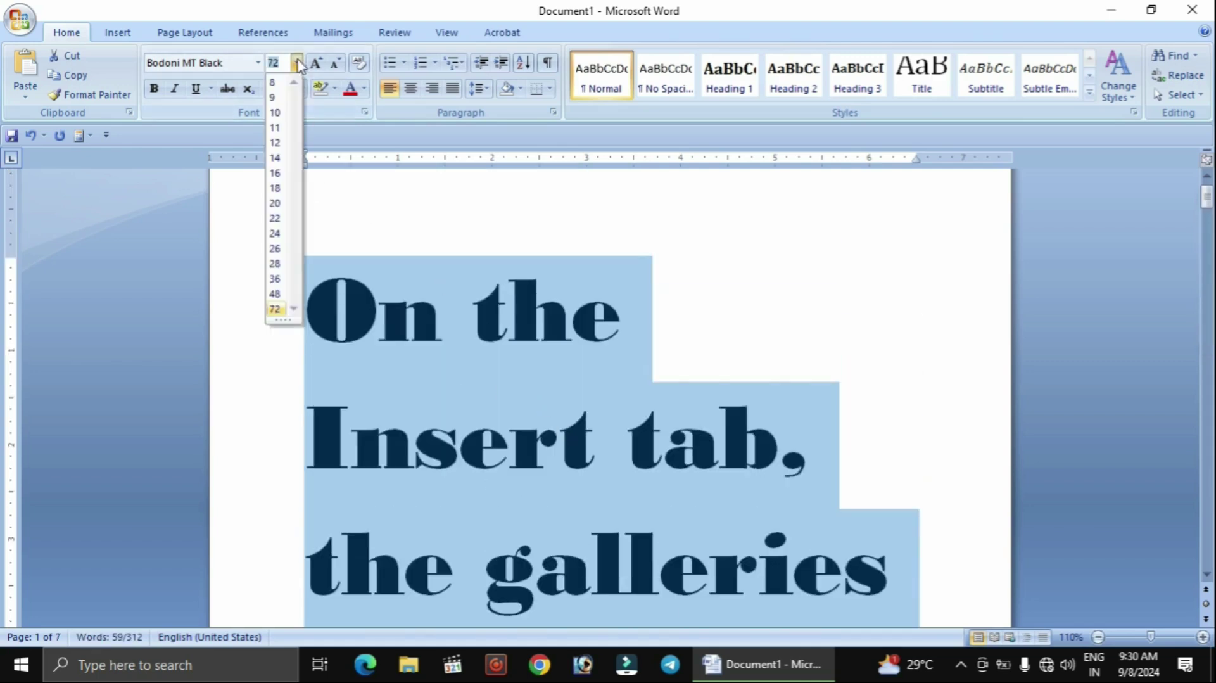
pyautogui.click(276, 86)
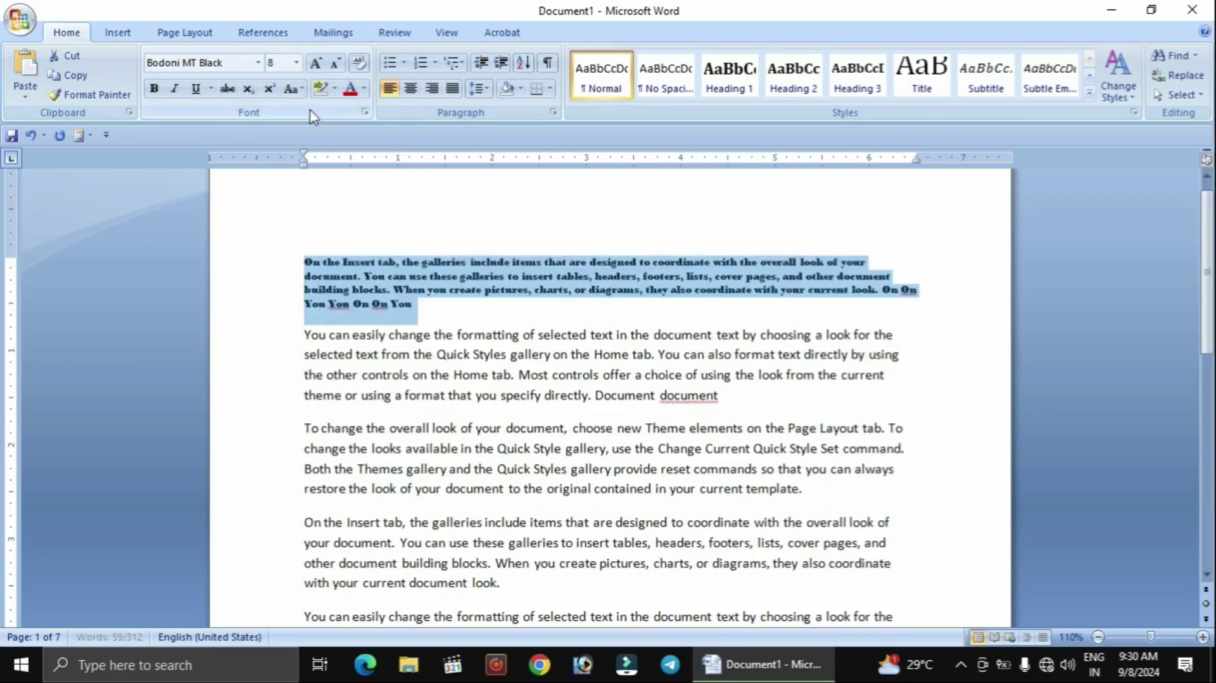
pyautogui.click(296, 63)
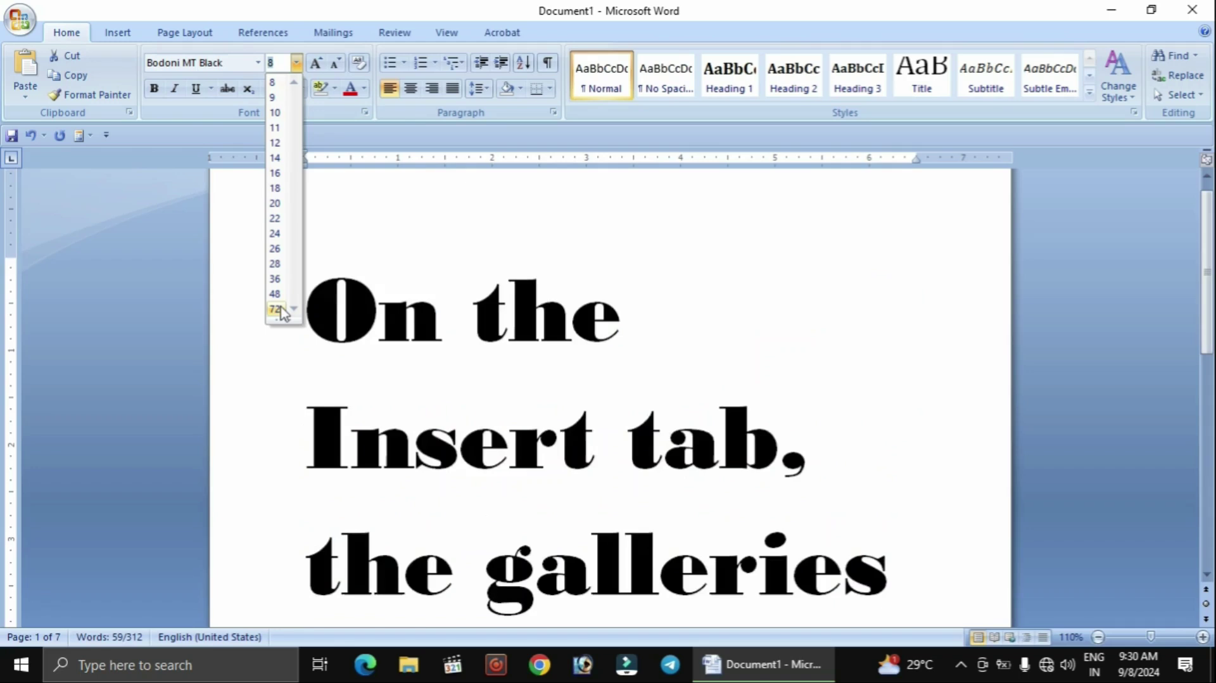
pyautogui.click(272, 82)
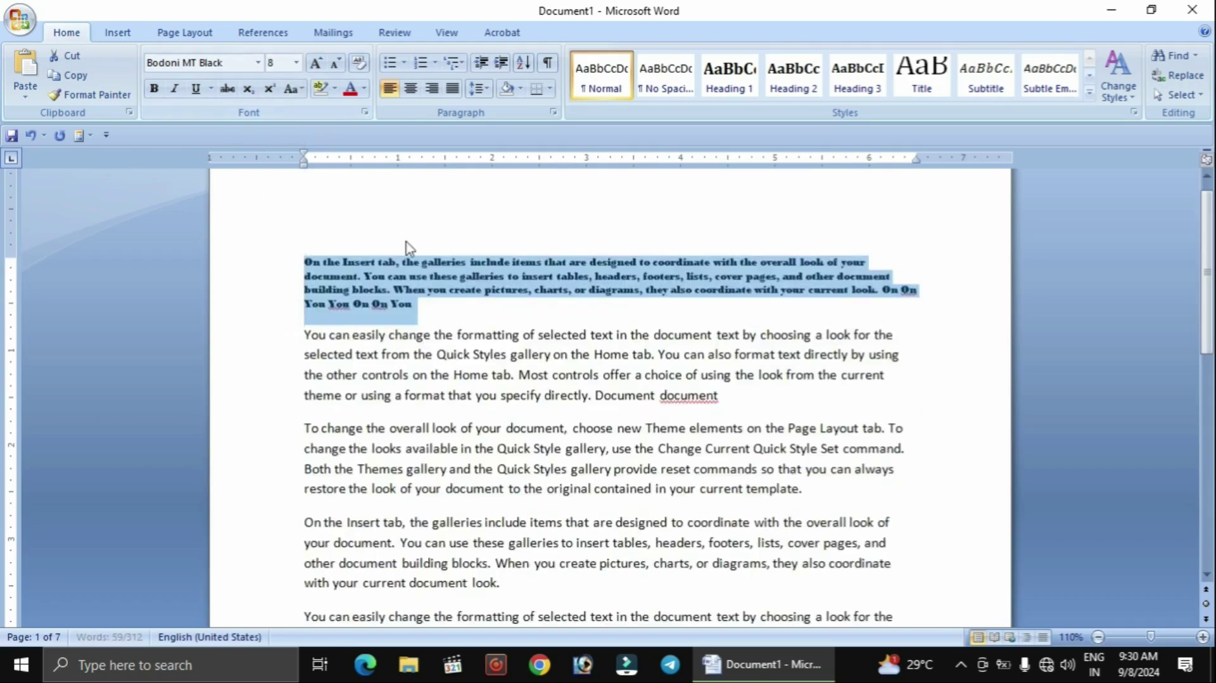
pyautogui.click(296, 64)
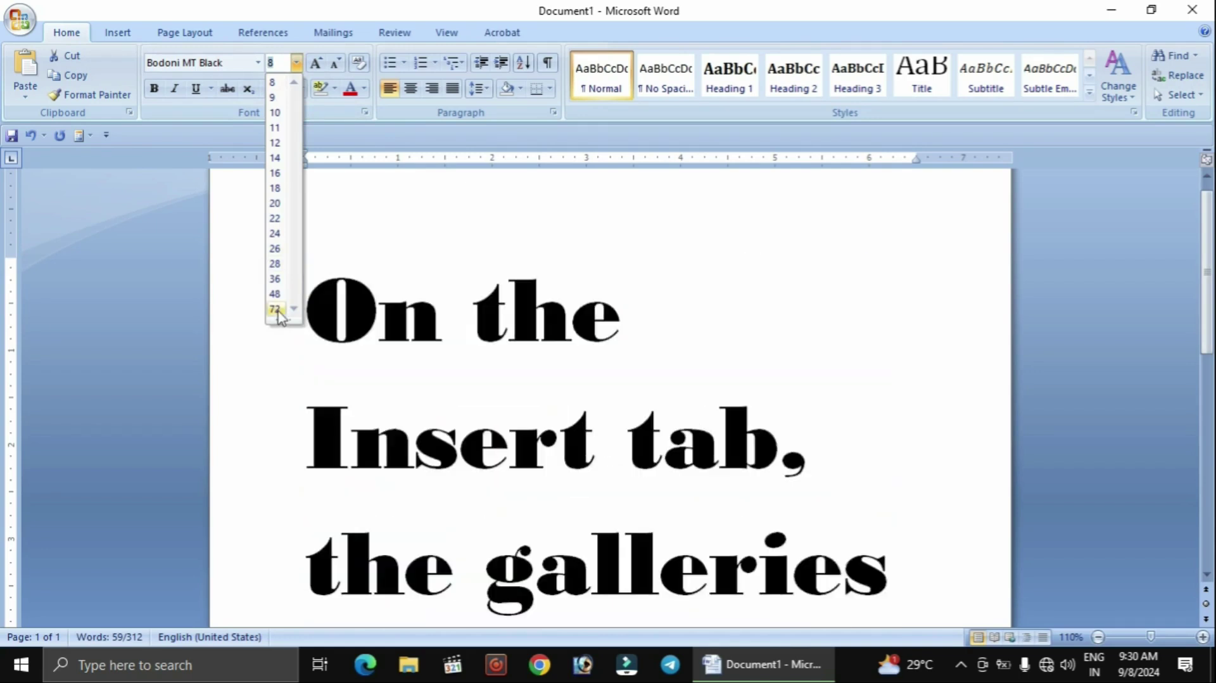
pyautogui.click(347, 189)
# Enter a custom font size of 100 for the first paragraph.
pyautogui.click(289, 65)
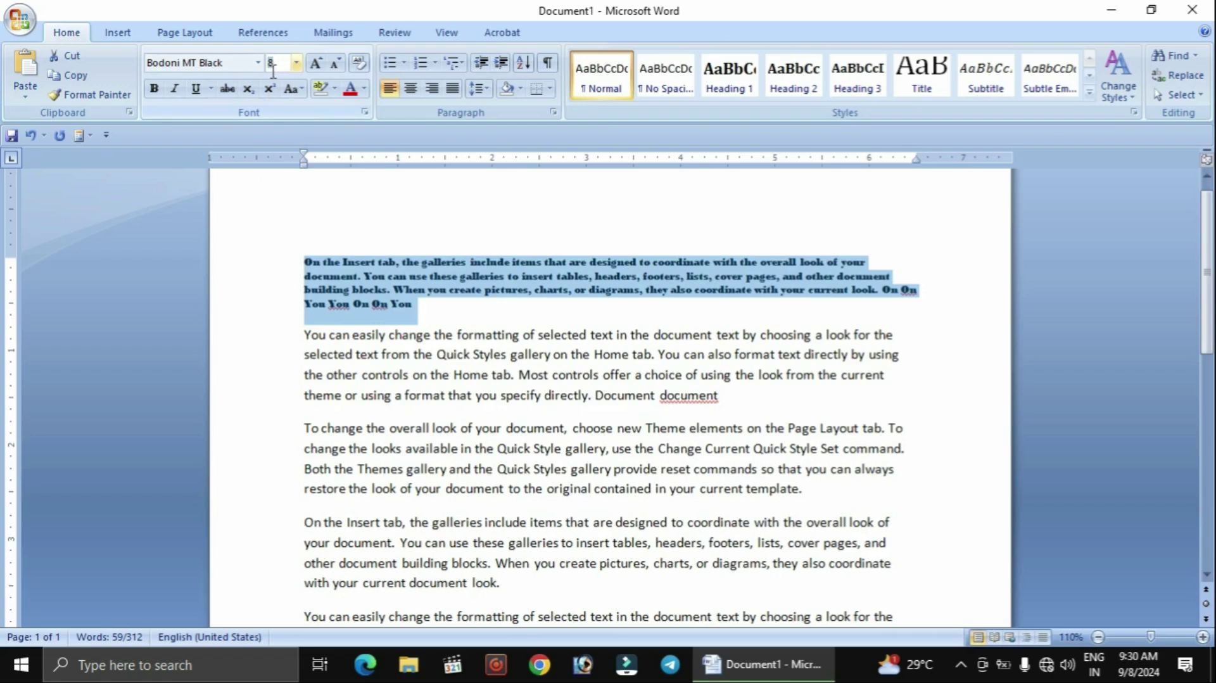
pyautogui.write('100')
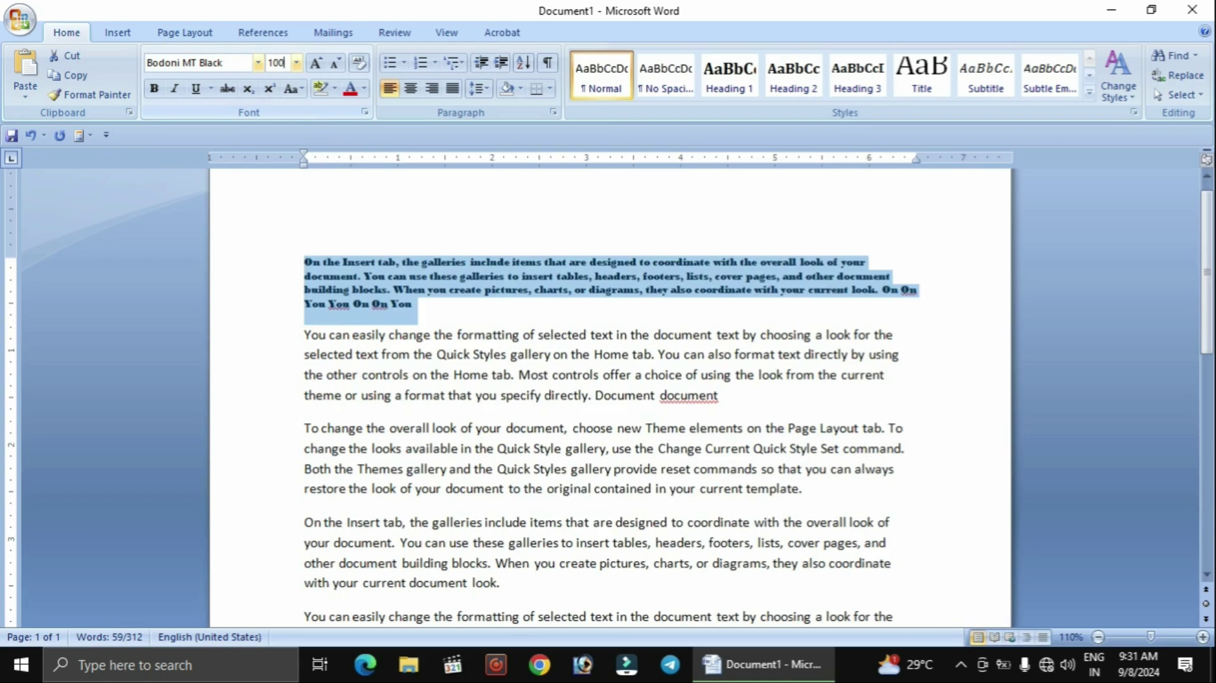
pyautogui.press('Return')
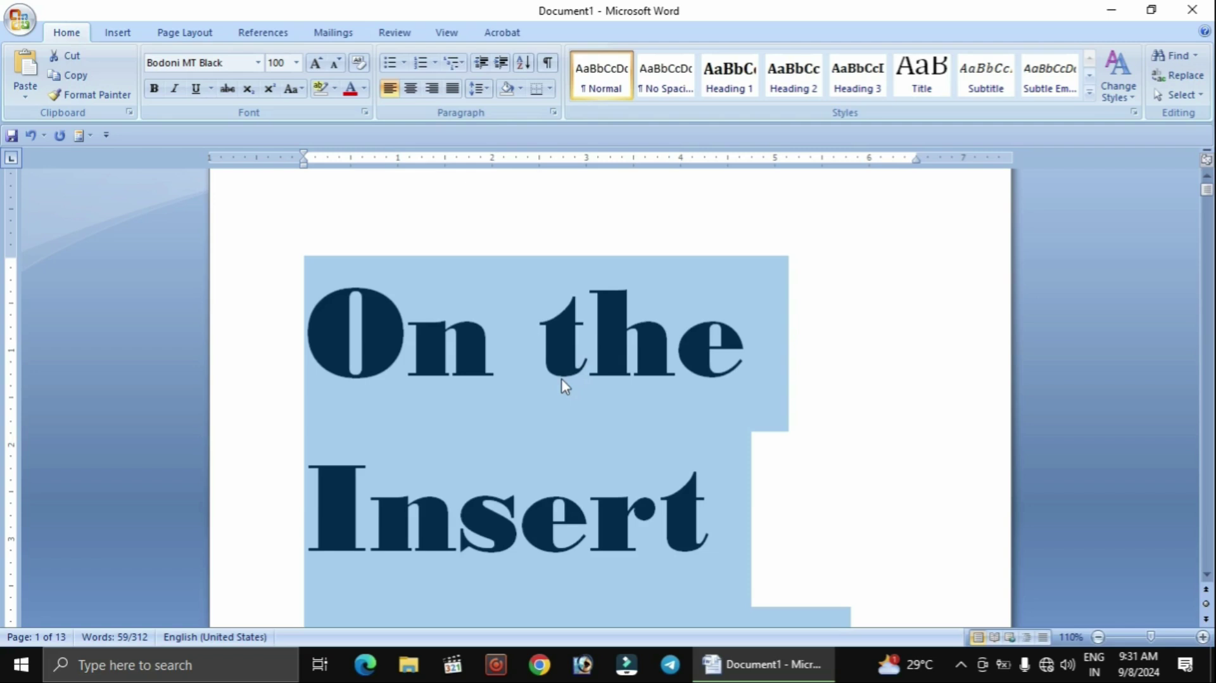
# Reduce the first paragraph's font size to 72 and after that to 11.
pyautogui.click(296, 62)
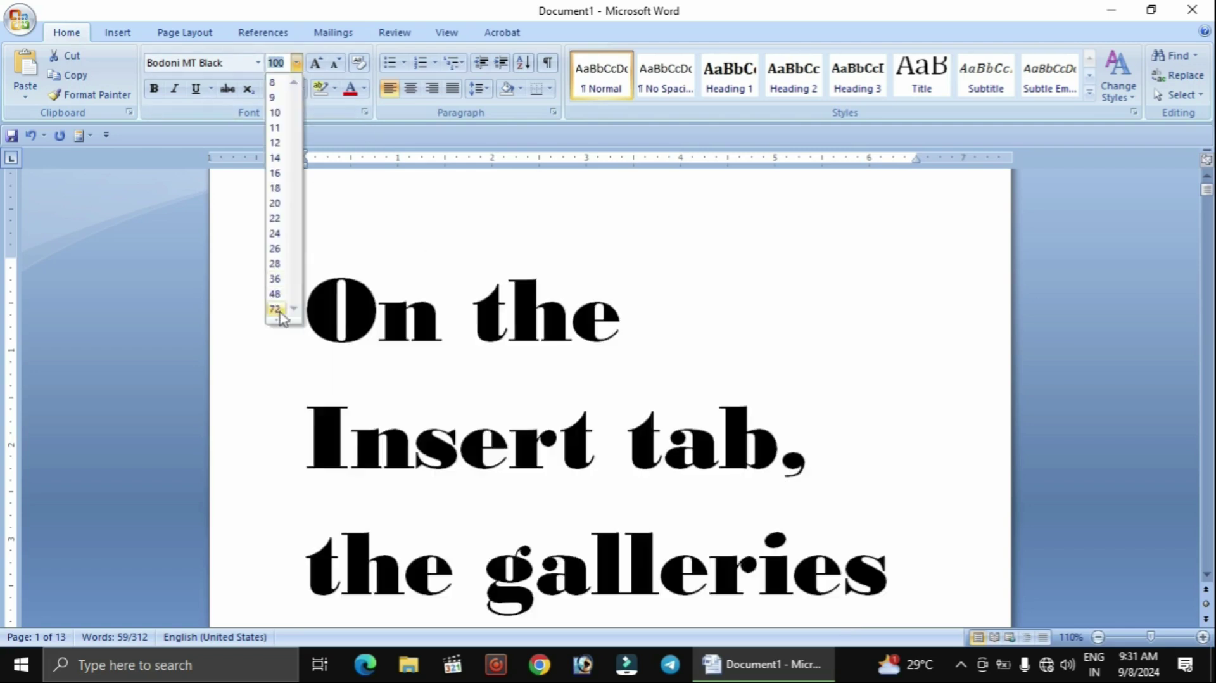
pyautogui.click(279, 310)
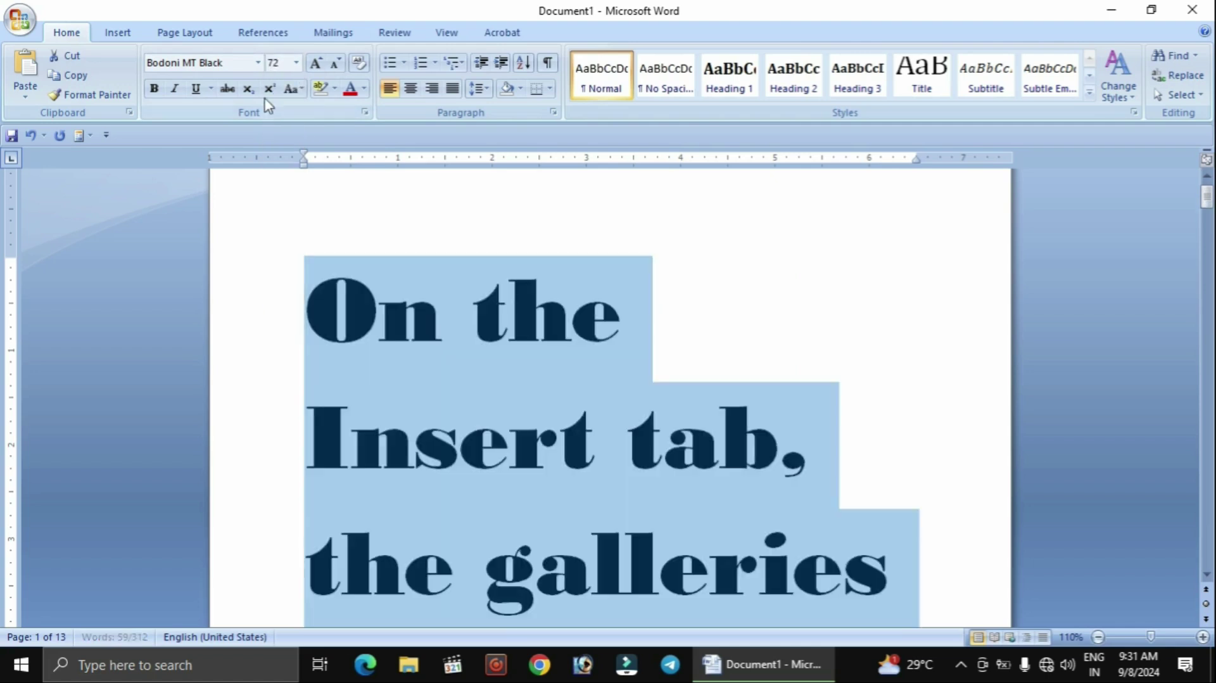
pyautogui.click(276, 63)
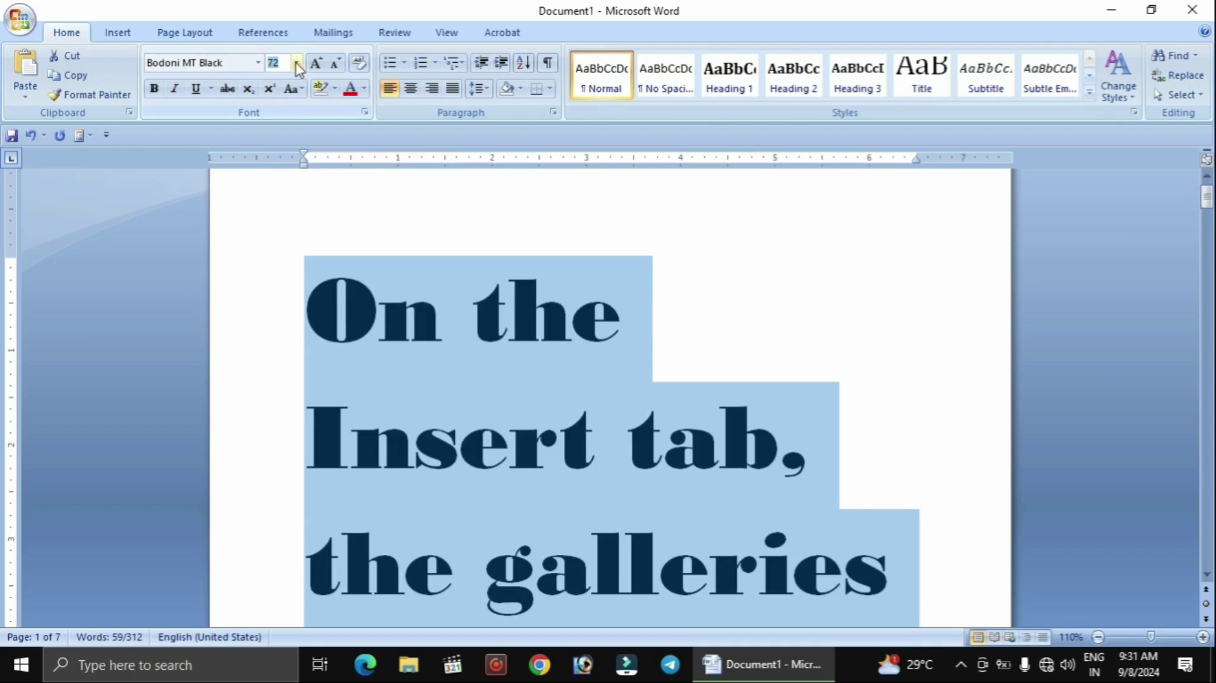
pyautogui.click(295, 62)
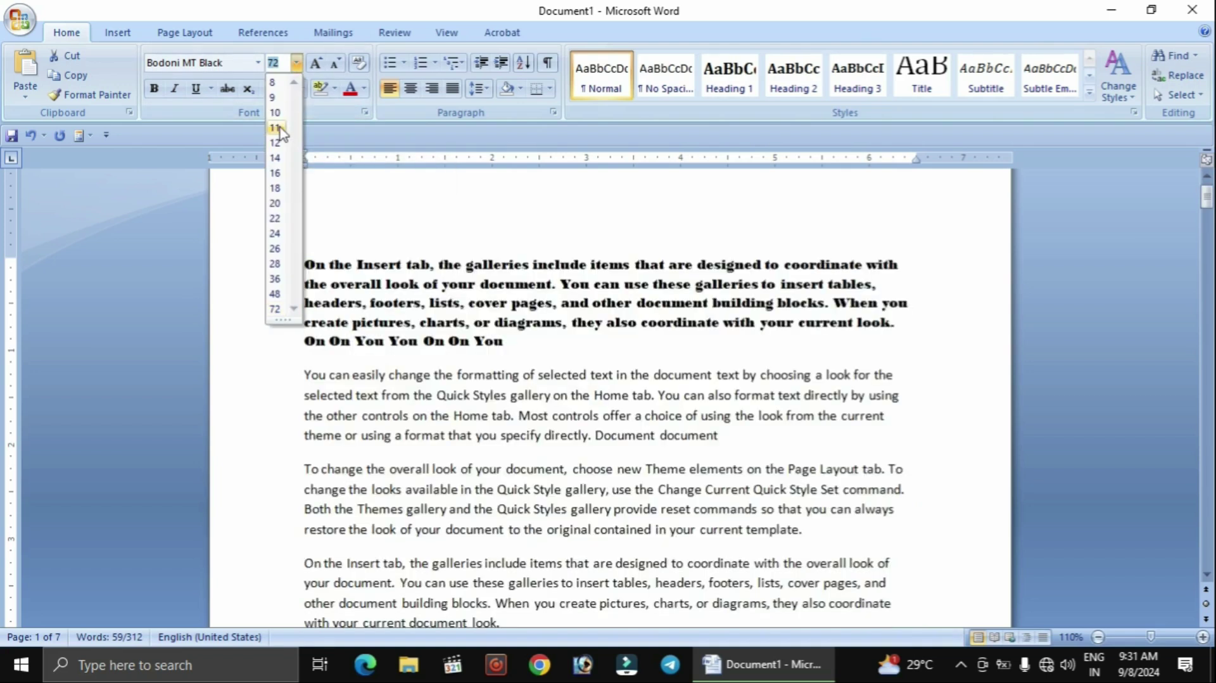
pyautogui.click(279, 129)
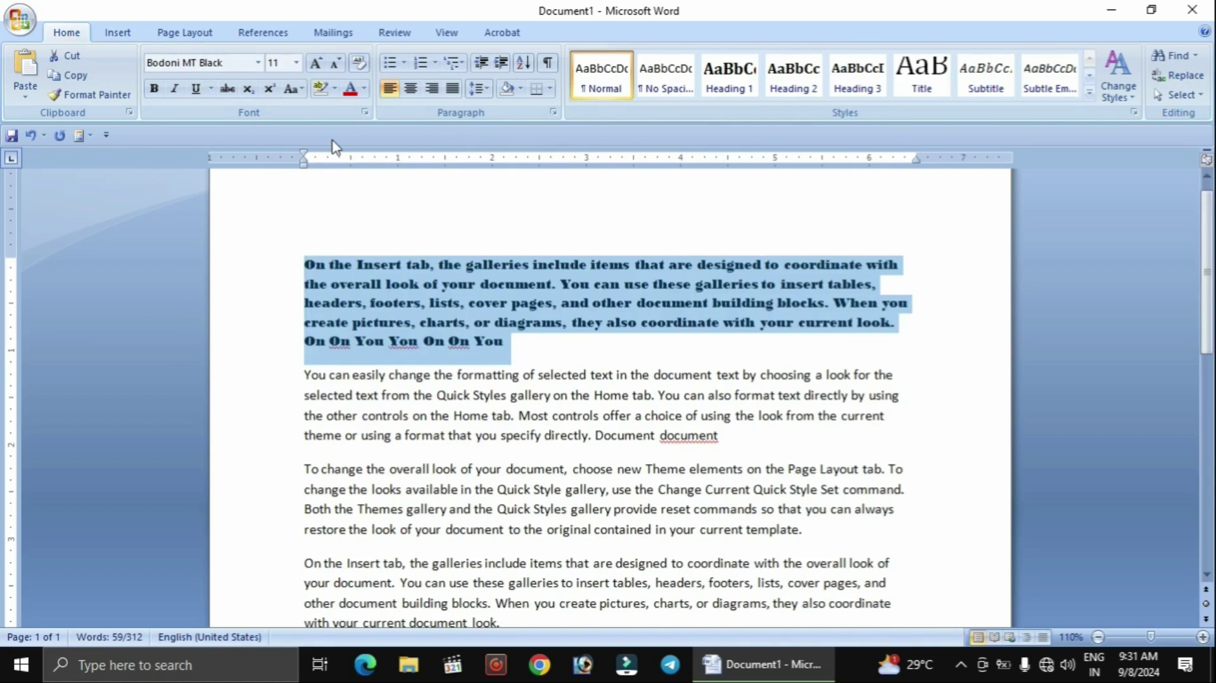
# Enlarge the first paragraph's text stepwise to size 20 with Grow Font.
pyautogui.click(319, 64)
pyautogui.click(319, 64)
pyautogui.click(320, 64)
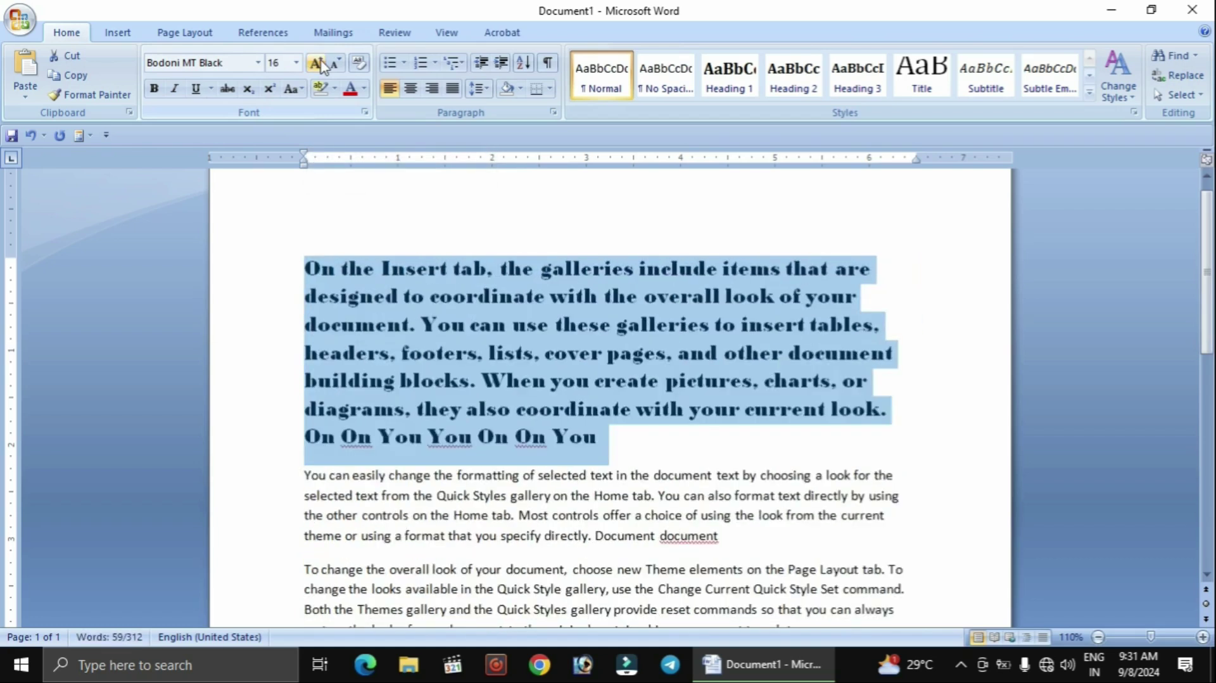
pyautogui.click(319, 64)
pyautogui.click(319, 64)
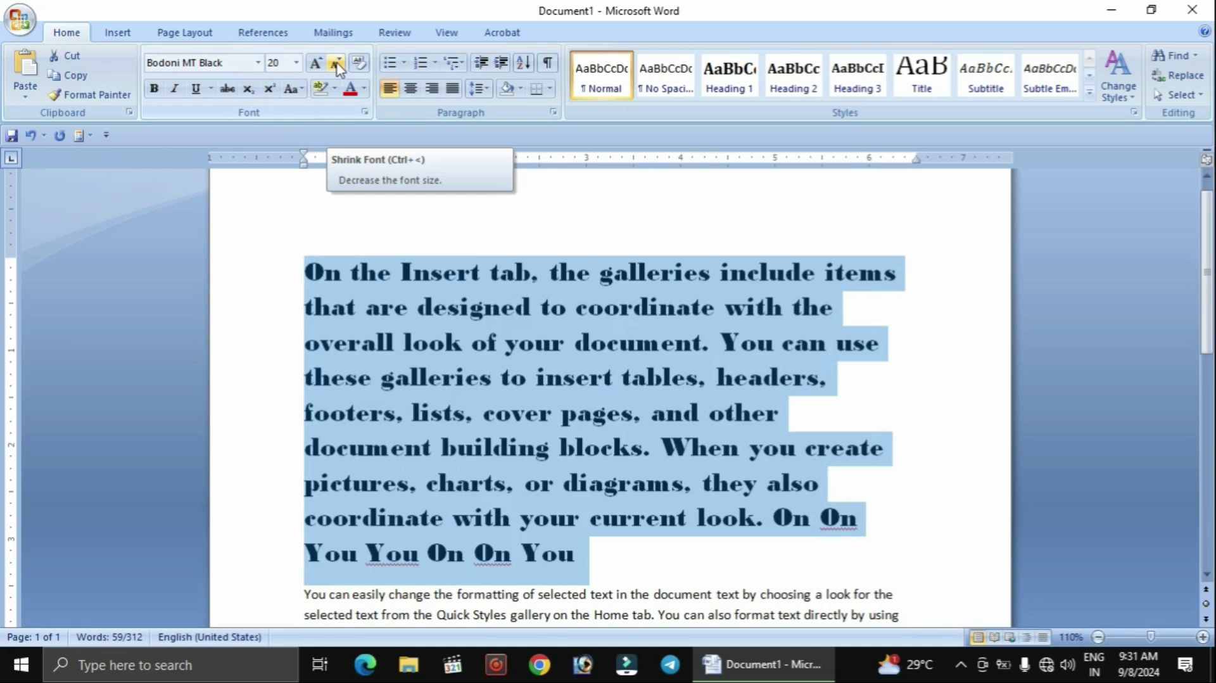
# Reduce the first paragraph's text stepwise to size 11 with Shrink Font.
pyautogui.click(337, 64)
pyautogui.click(337, 64)
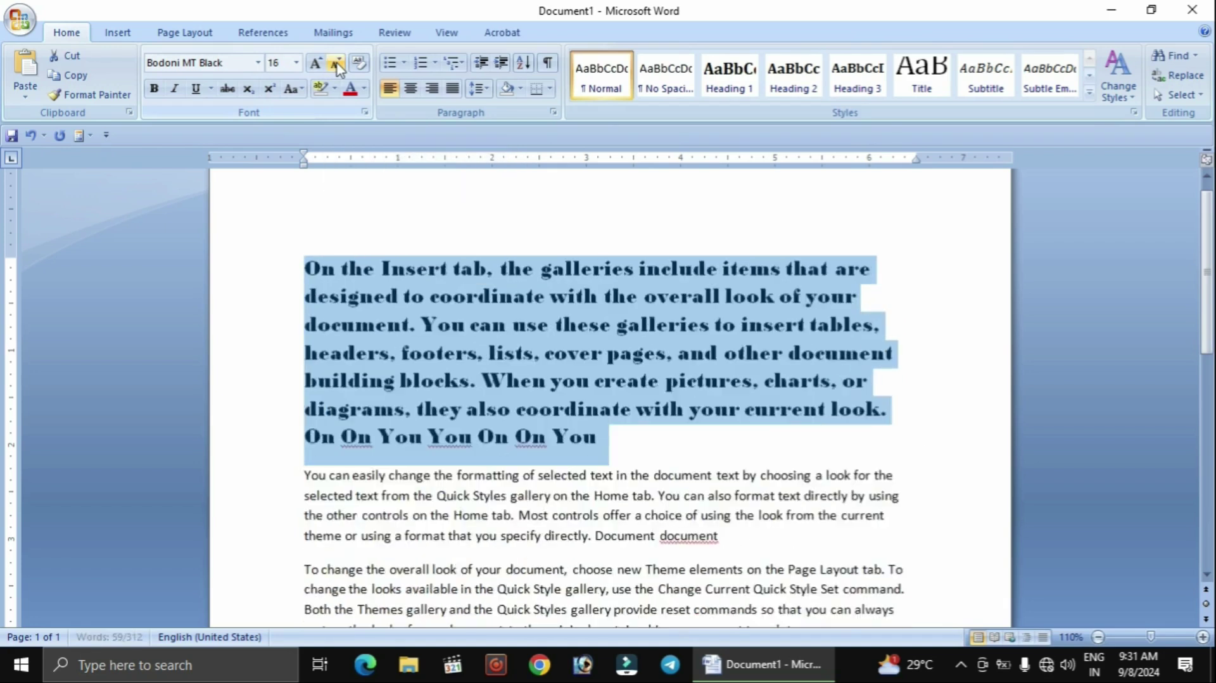
pyautogui.click(337, 64)
pyautogui.click(337, 65)
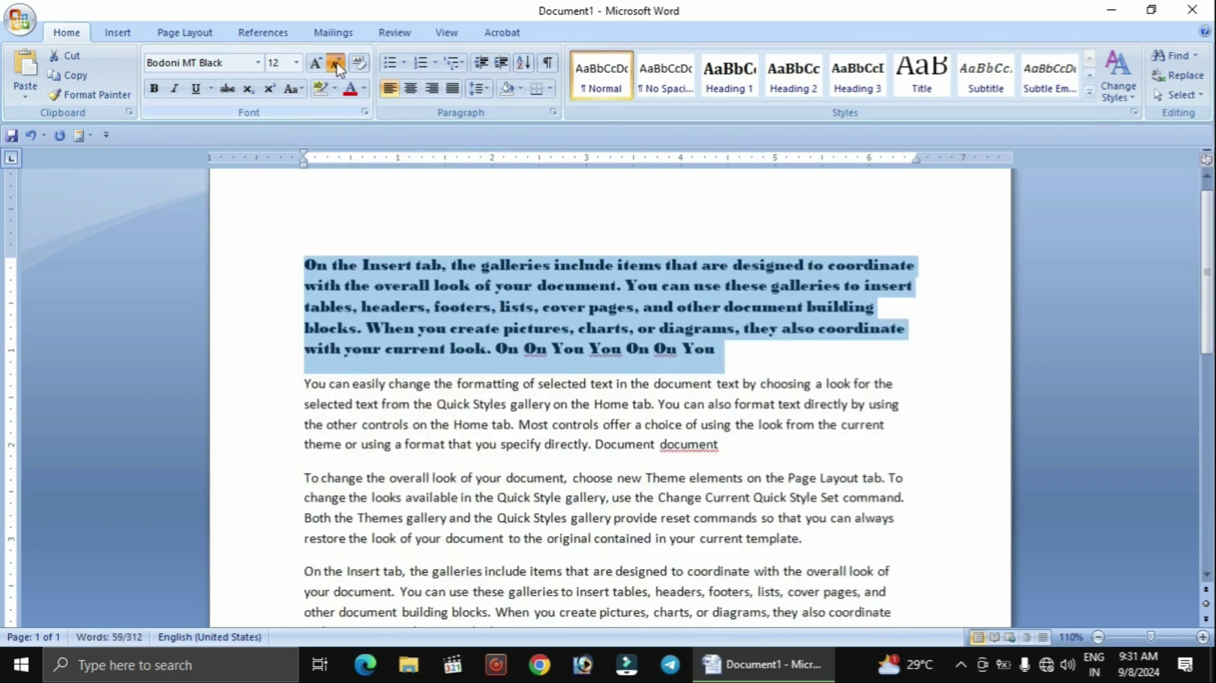
pyautogui.click(337, 65)
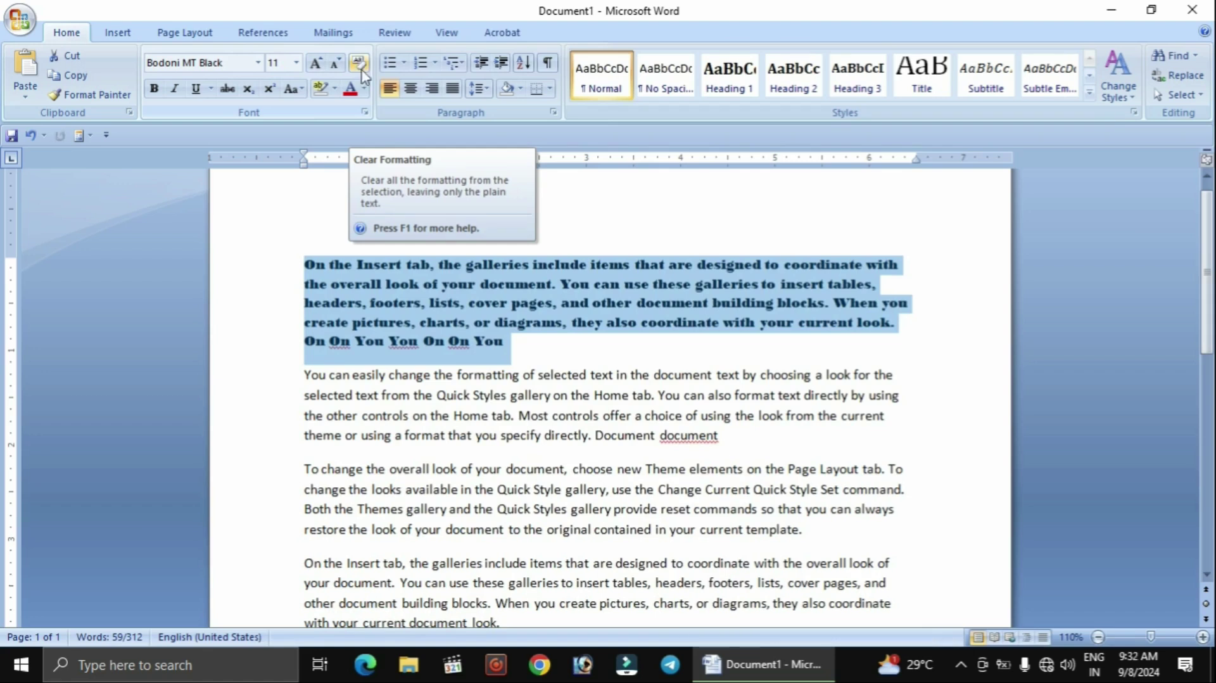
# Apply bold to the whole second paragraph, which starts with "You can easily change".
pyautogui.click(516, 343)
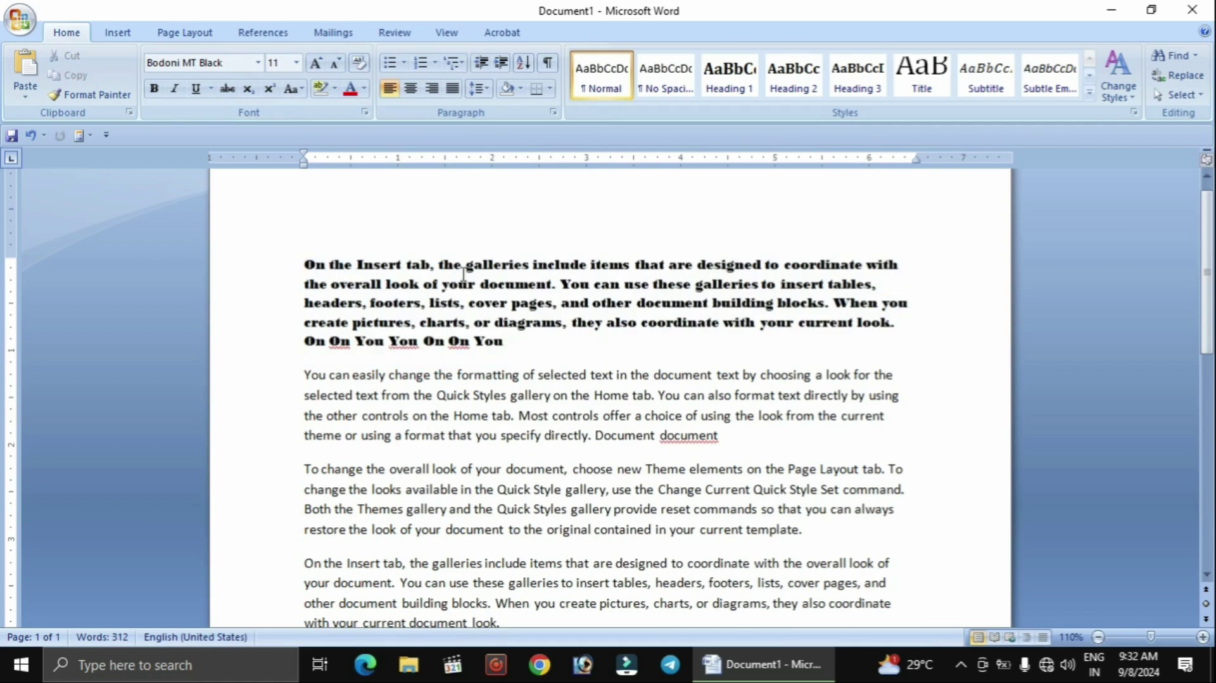
pyautogui.moveTo(509, 347); pyautogui.dragTo(300, 266)
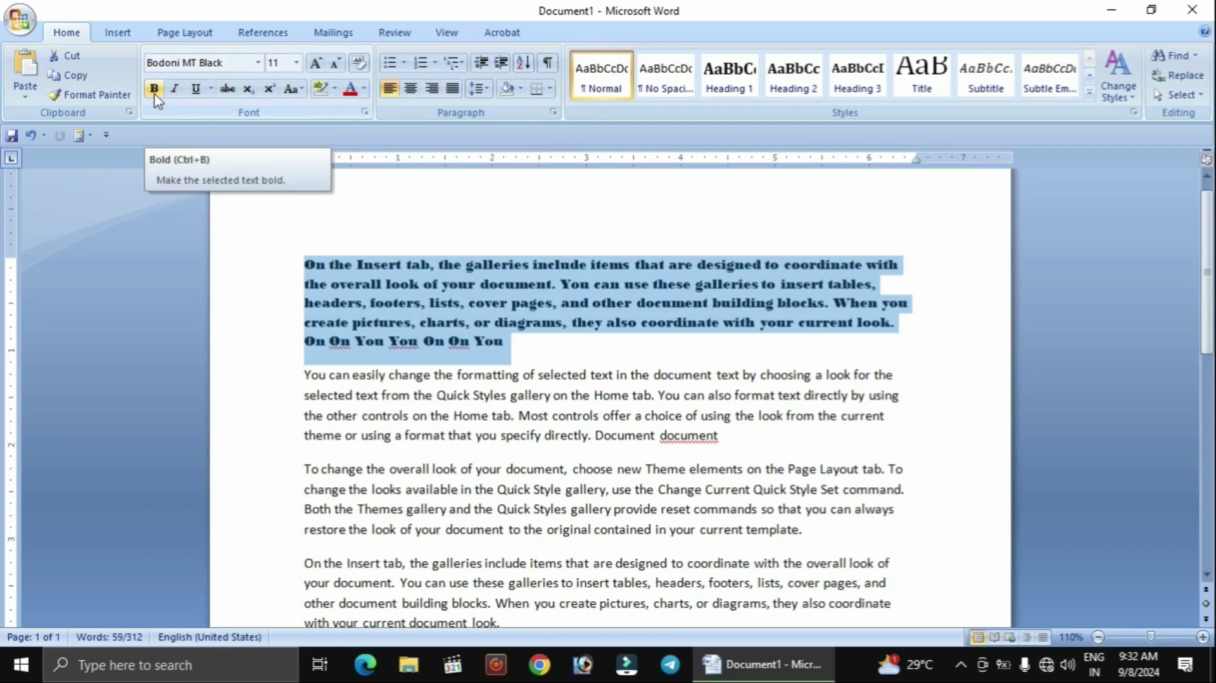
pyautogui.moveTo(745, 441); pyautogui.dragTo(308, 378)
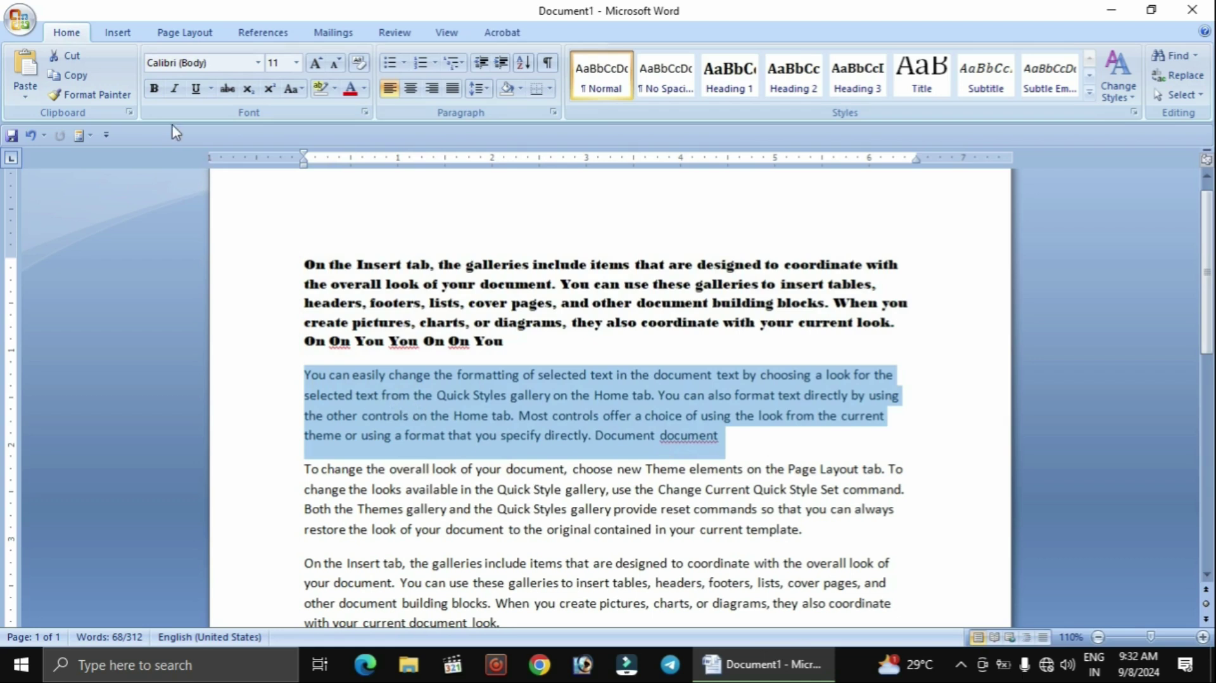
pyautogui.click(155, 92)
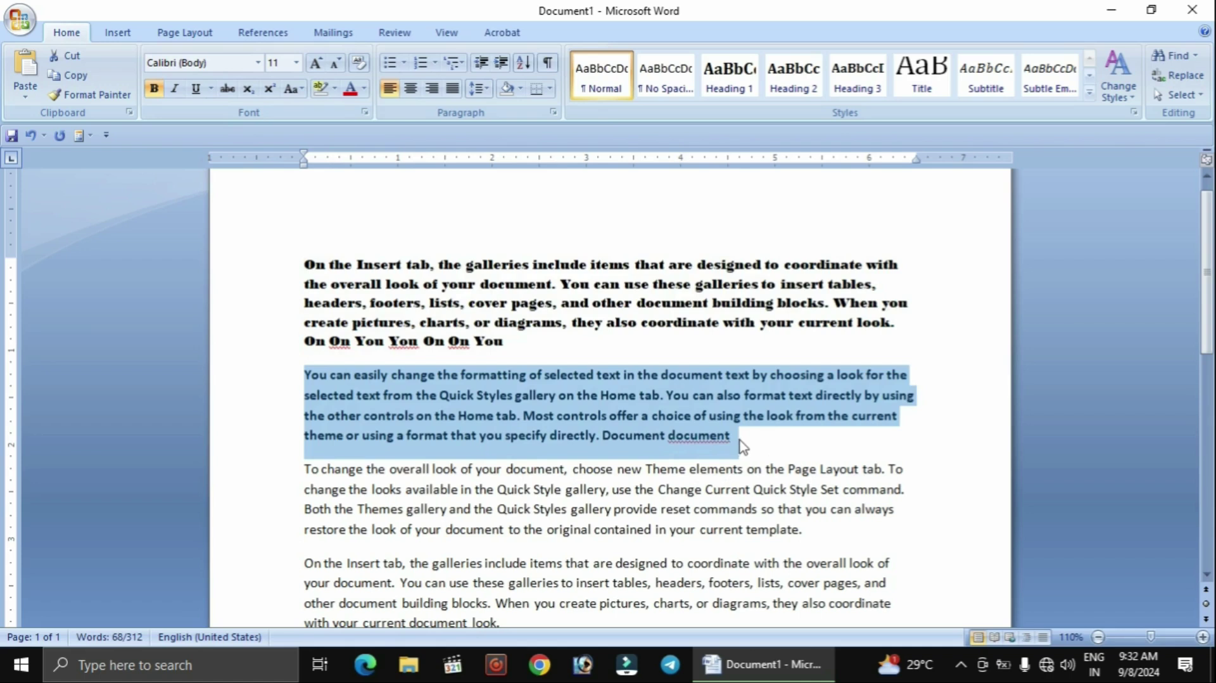
# Reselect the second paragraph, remove its bold formatting and apply bold again.
pyautogui.click(760, 451)
pyautogui.moveTo(751, 449); pyautogui.dragTo(306, 378)
pyautogui.click(155, 90)
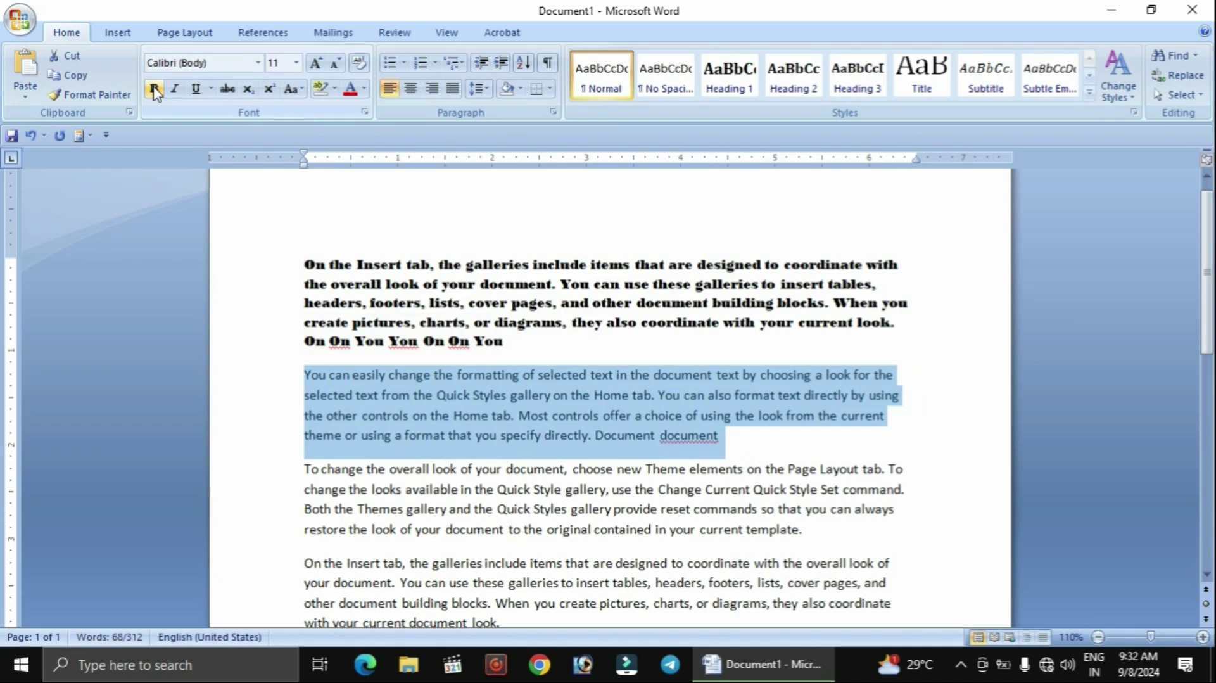
pyautogui.click(154, 89)
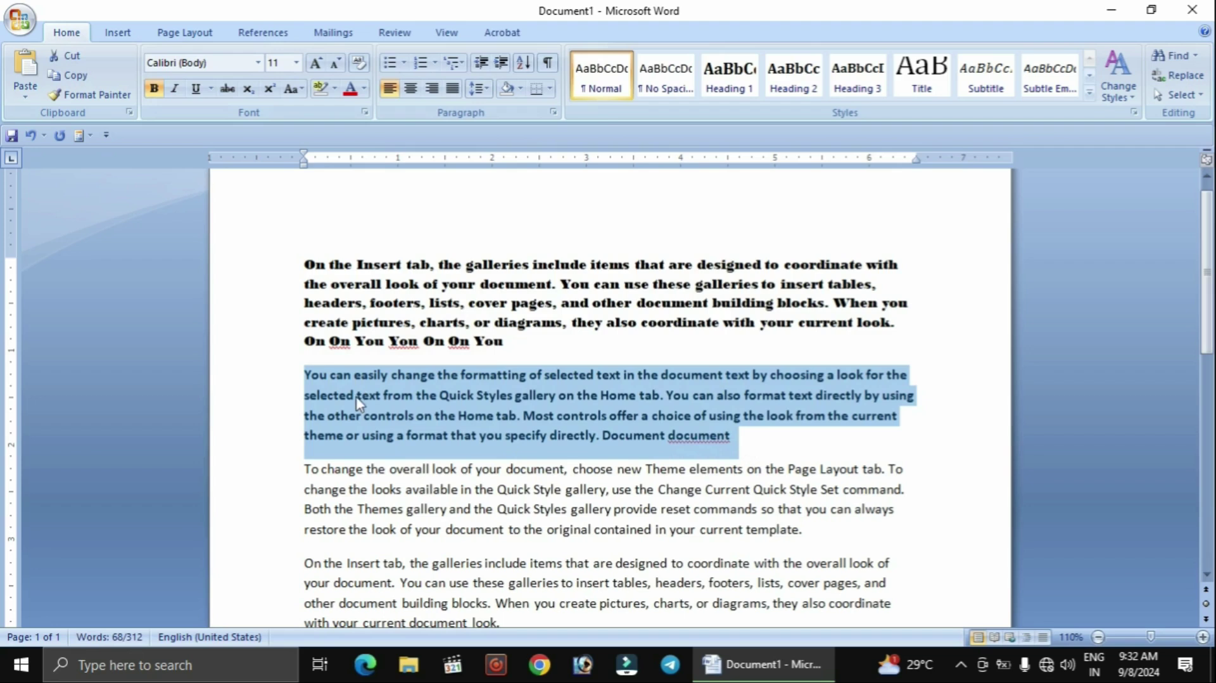
# Make the second paragraph italic and underlined, and set its font size to 18.
pyautogui.click(176, 90)
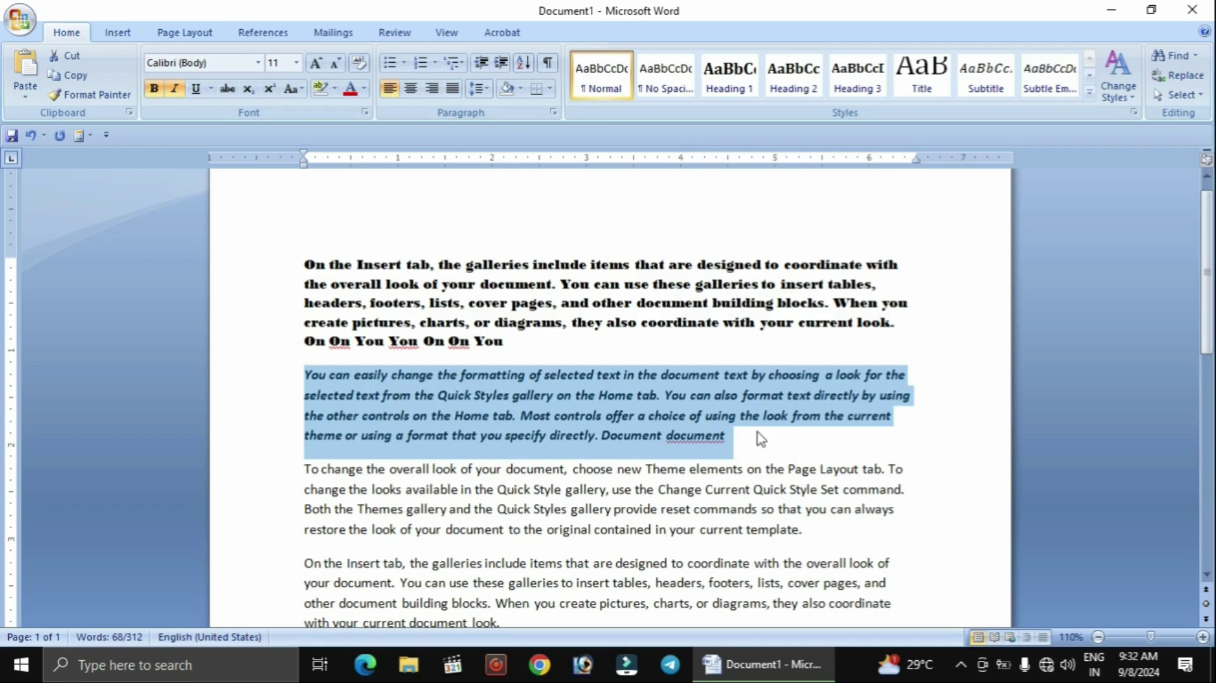
pyautogui.click(195, 89)
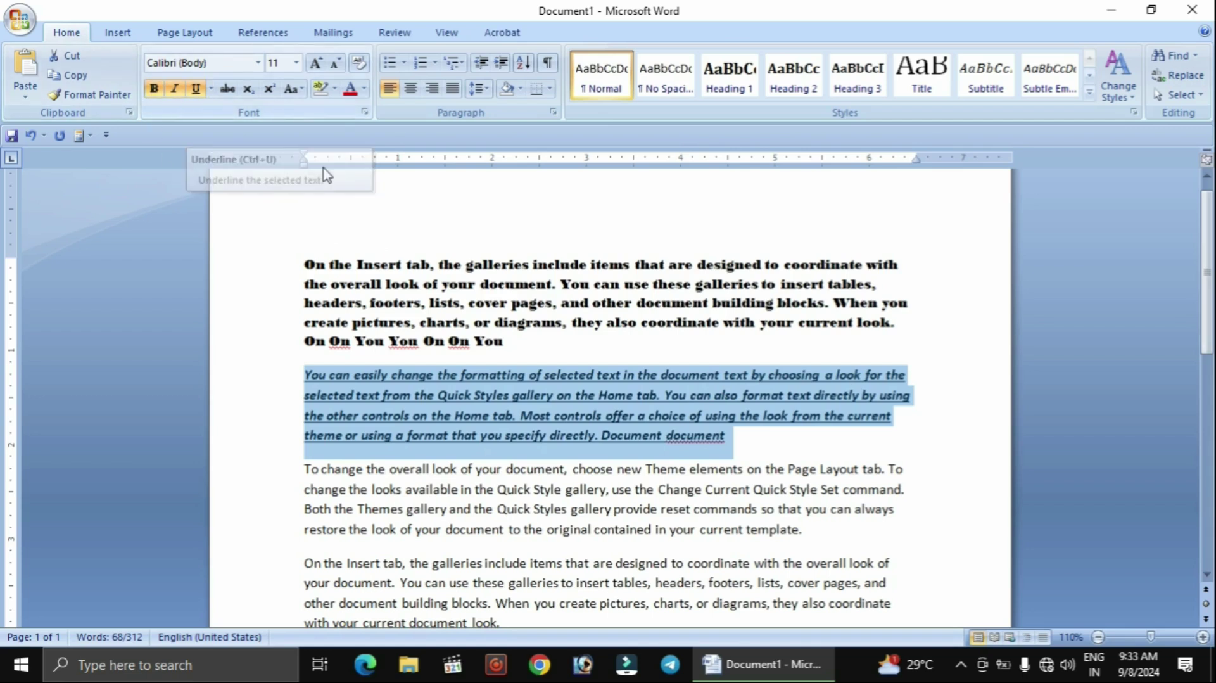
pyautogui.moveTo(741, 437); pyautogui.dragTo(310, 379)
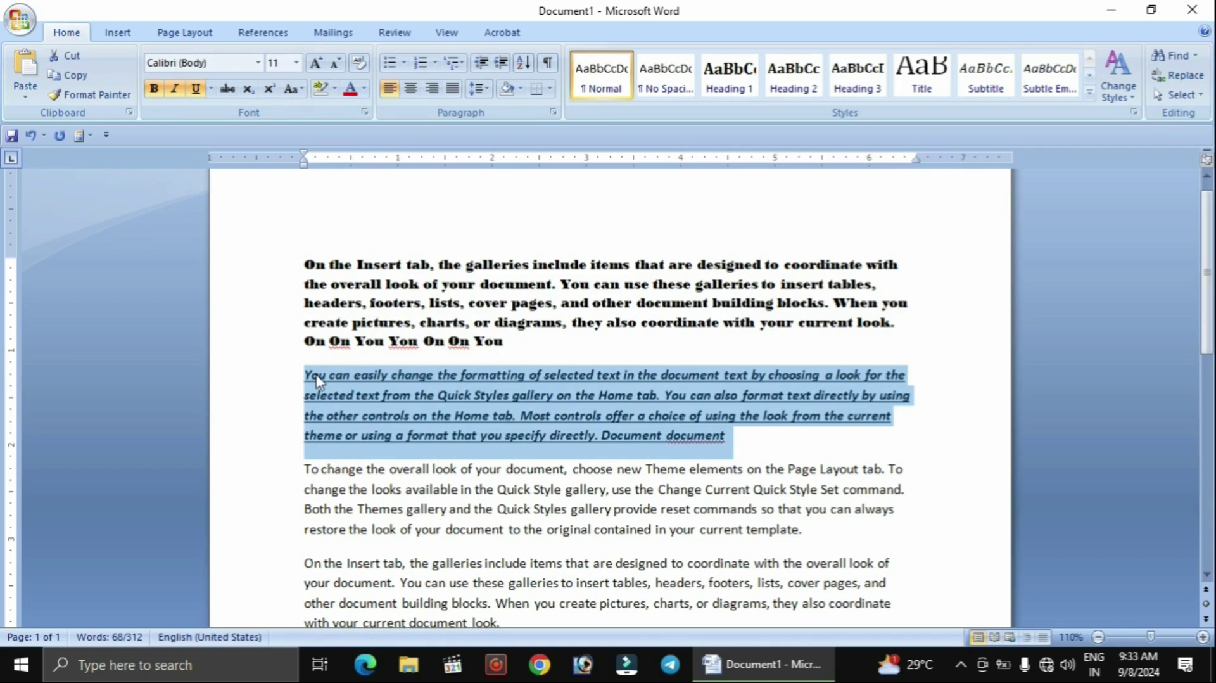
pyautogui.click(296, 62)
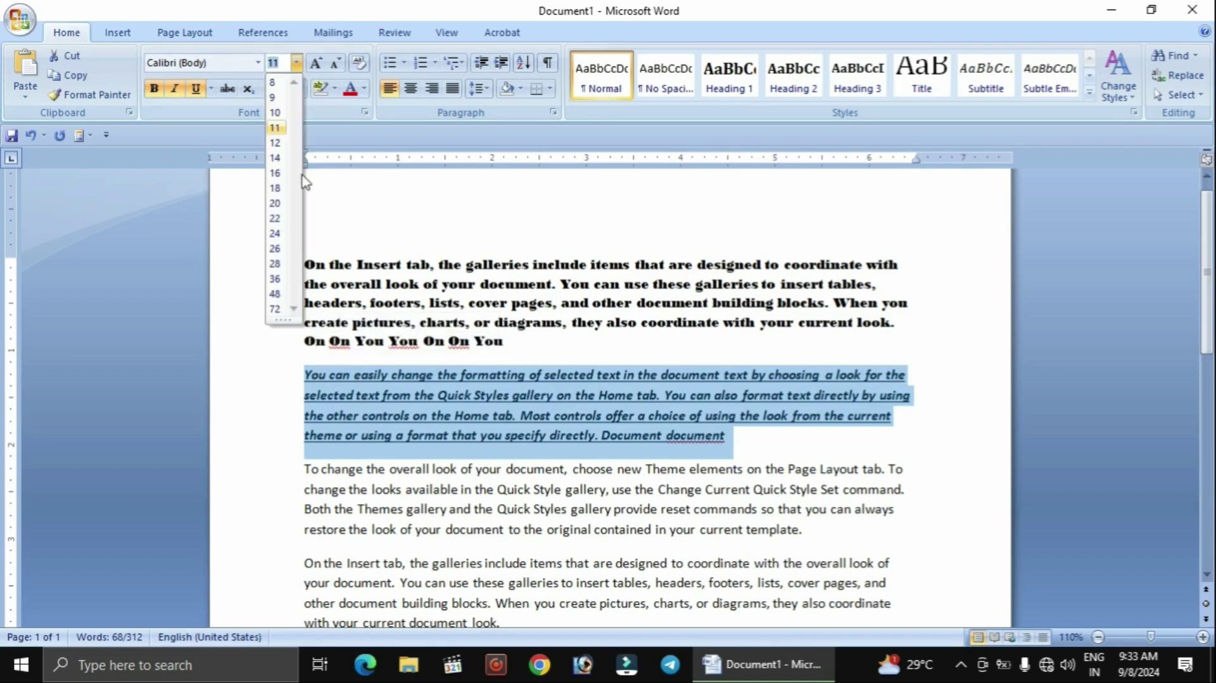
pyautogui.click(277, 188)
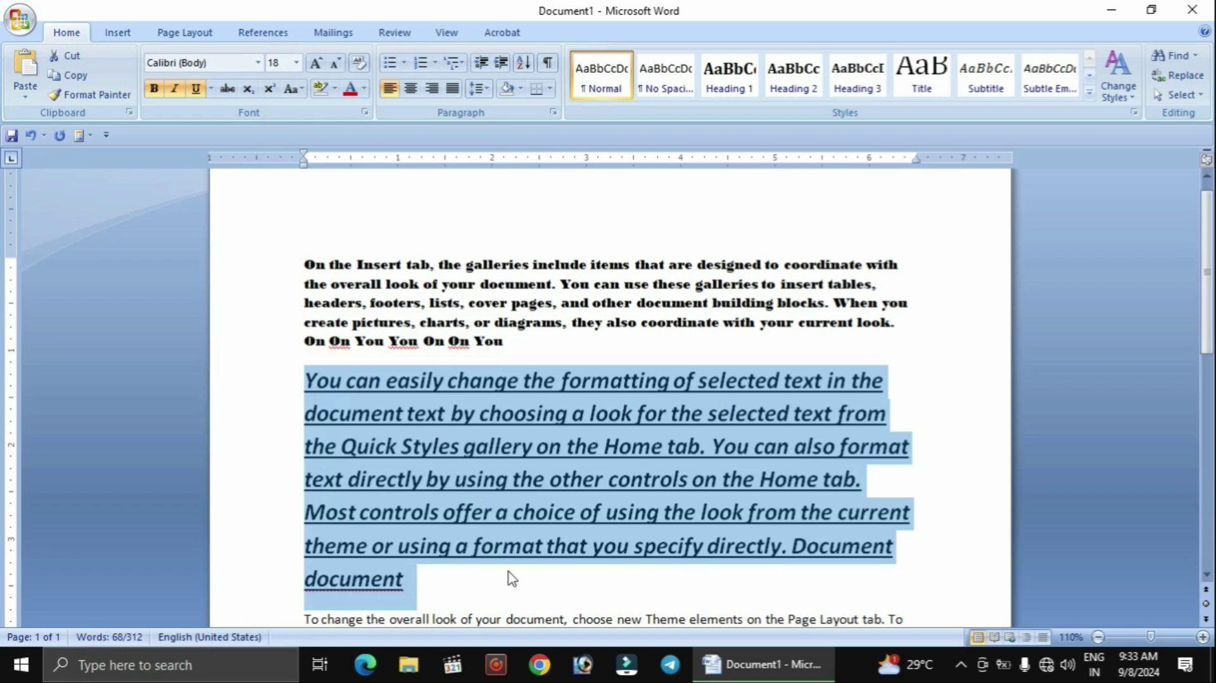
# Clear all formatting from the second paragraph and deselect it.
pyautogui.click(359, 63)
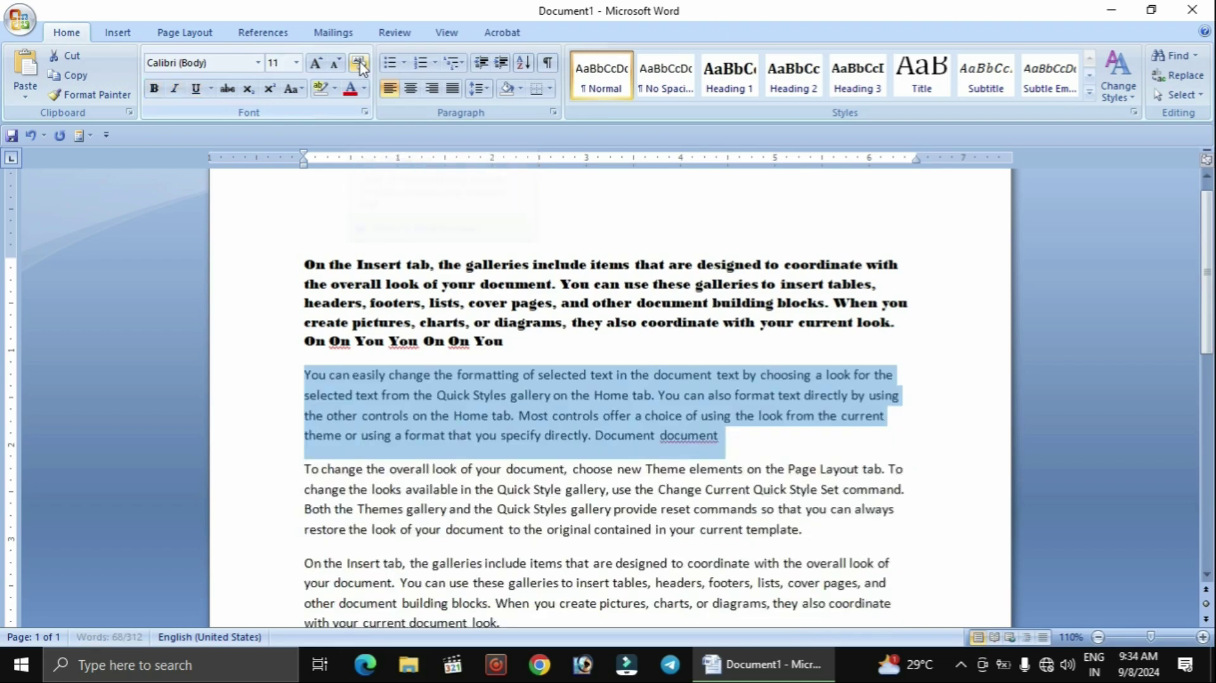
pyautogui.click(741, 445)
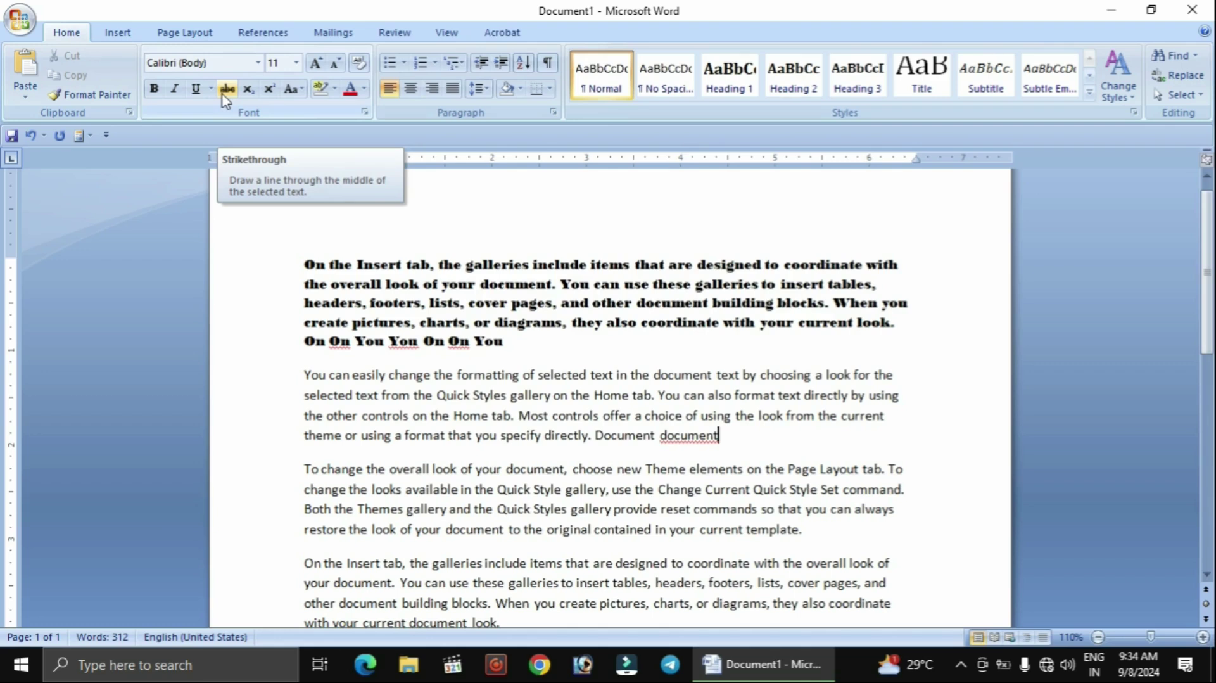
# Insert the text "25 200" on a new line above the first paragraph.
pyautogui.click(336, 236)
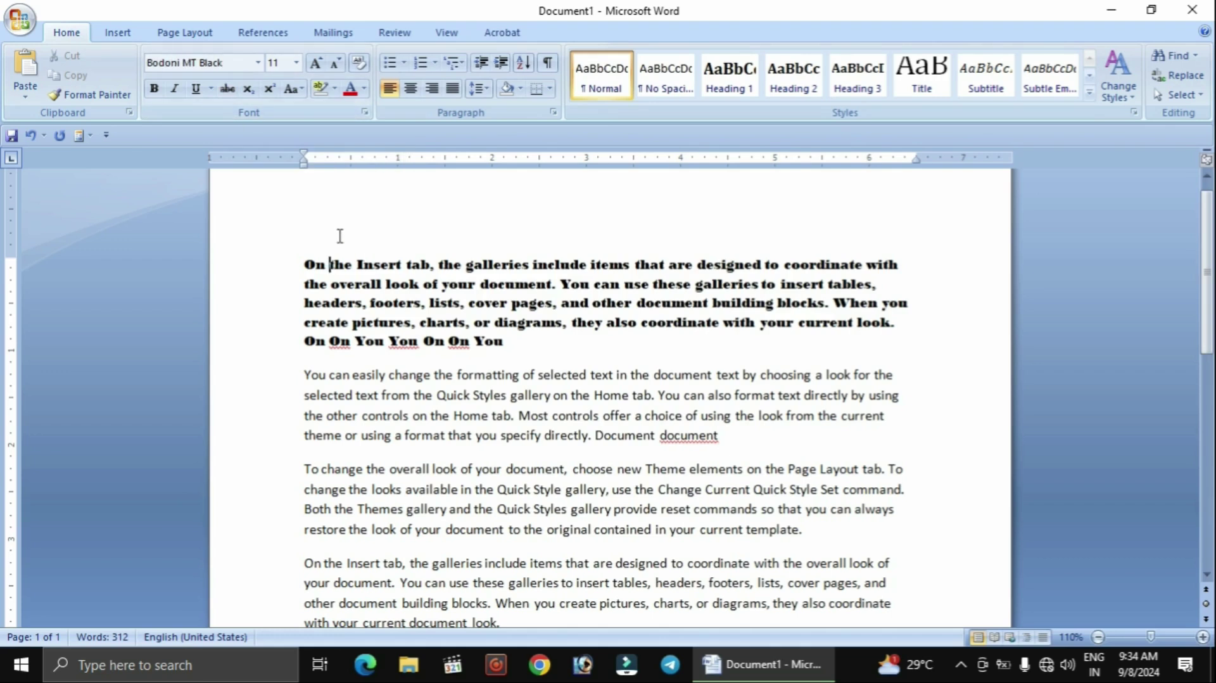
pyautogui.press('Return')
pyautogui.press('Return')
pyautogui.press('Up')
pyautogui.press('Up')
pyautogui.write('25')
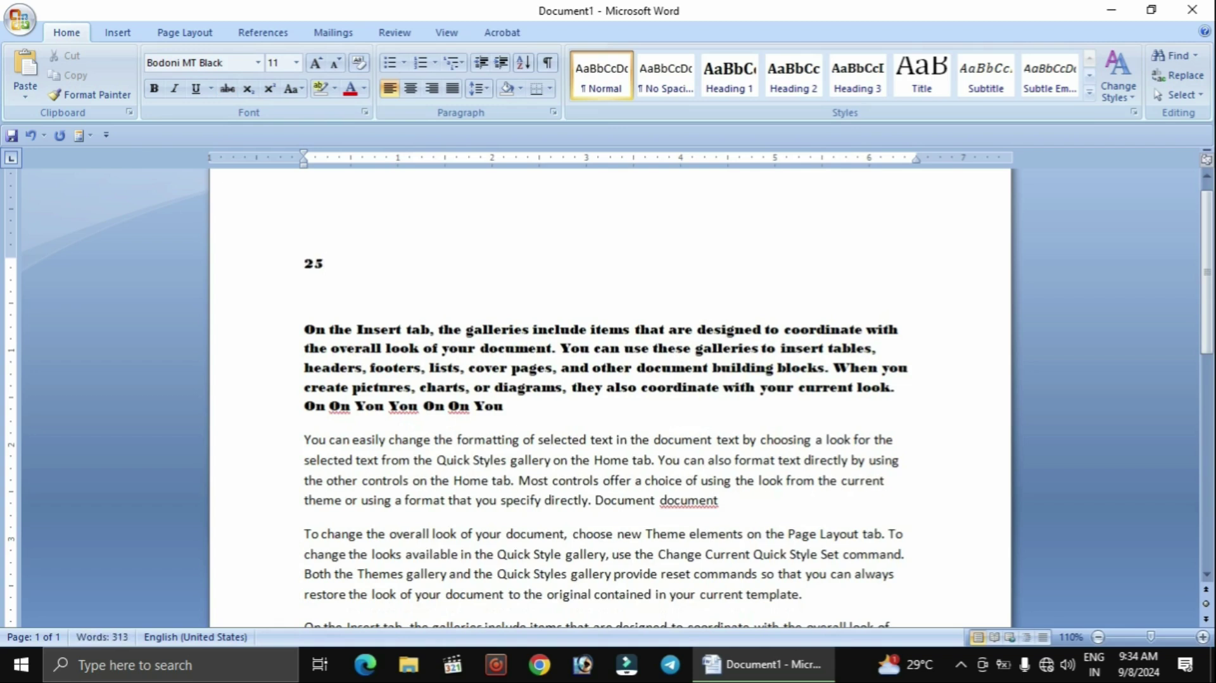
pyautogui.write(' 200')
# Strike through 200 in the top line and enlarge the whole line stepwise to font size 22 with Grow Font.
pyautogui.moveTo(330, 264); pyautogui.dragTo(368, 275)
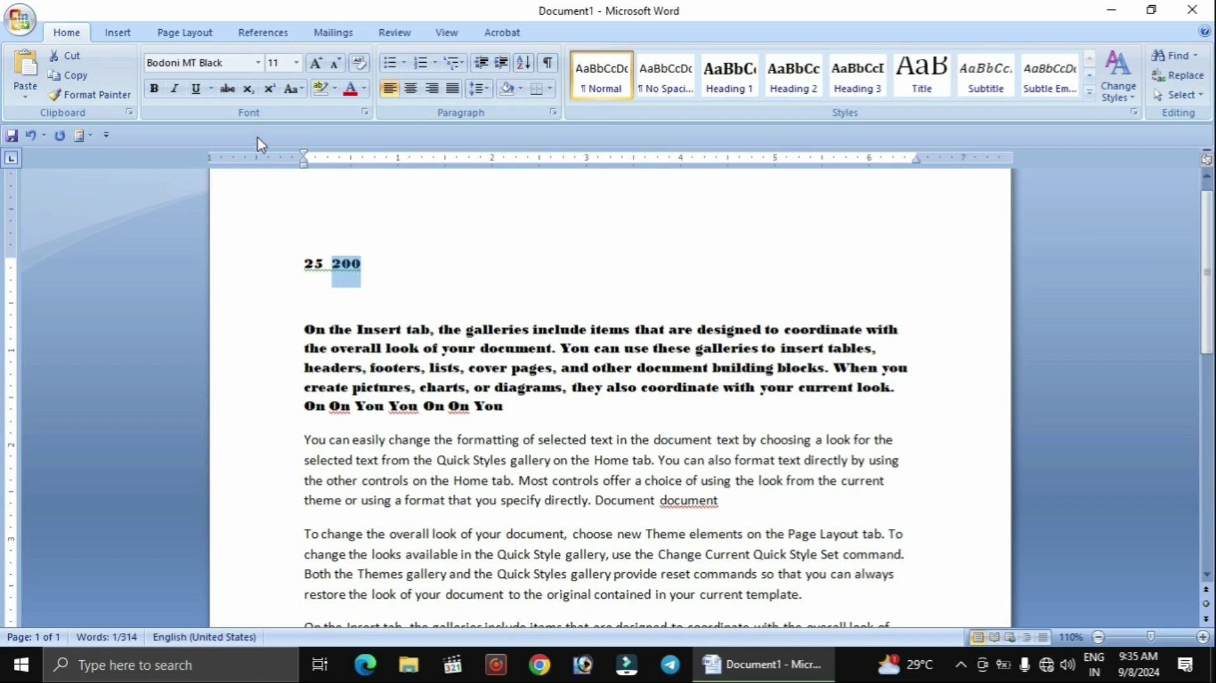
pyautogui.click(226, 89)
pyautogui.moveTo(368, 273); pyautogui.dragTo(301, 266)
pyautogui.click(316, 64)
pyautogui.click(315, 63)
pyautogui.click(315, 63)
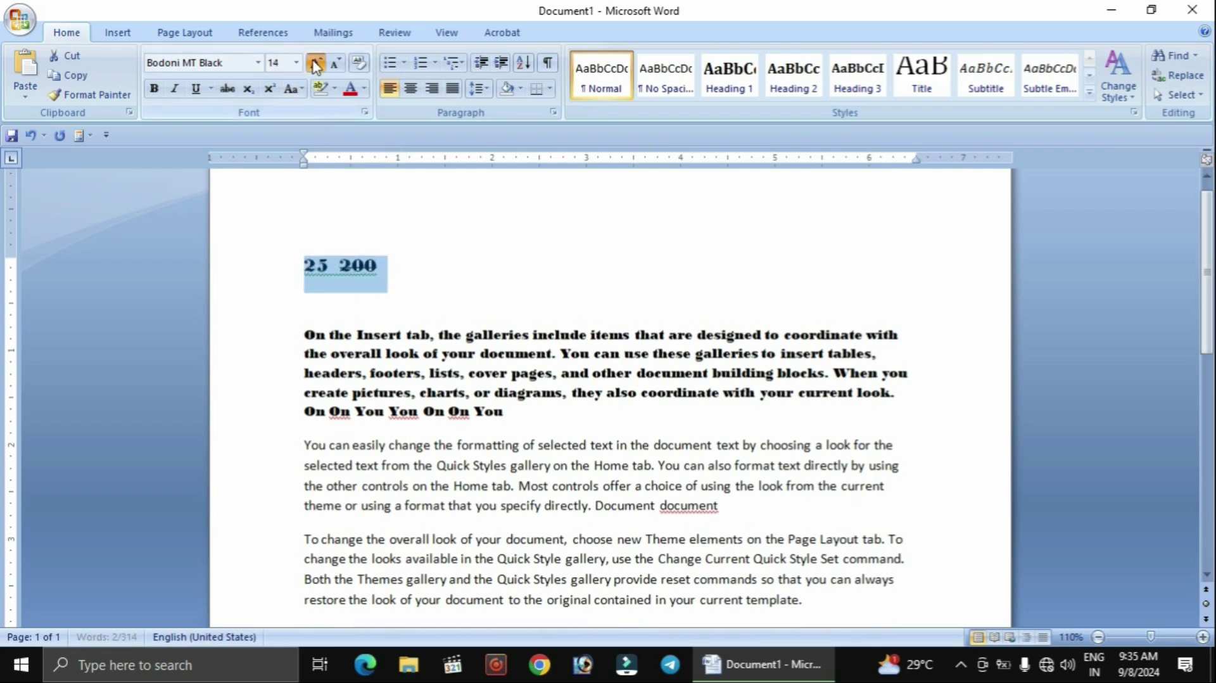
pyautogui.click(315, 64)
pyautogui.click(315, 64)
pyautogui.click(316, 63)
pyautogui.click(442, 280)
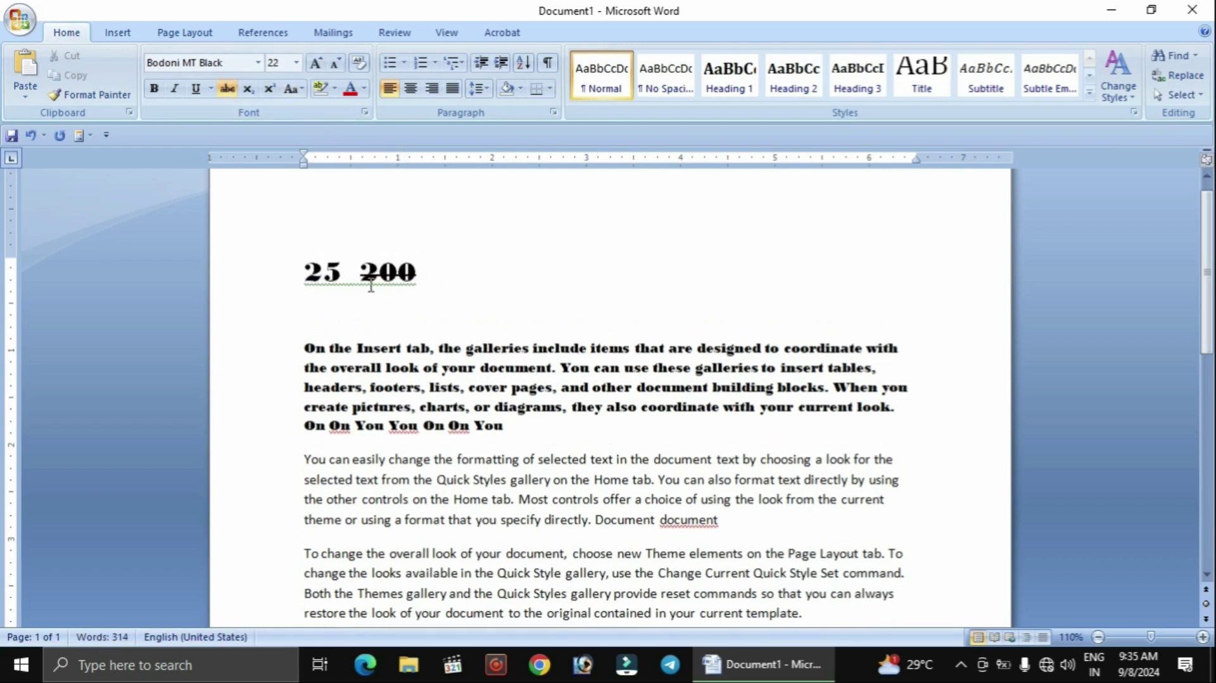
pyautogui.click(345, 274)
pyautogui.hotkey('shift', 'Left')
pyautogui.hotkey('shift', 'Left')
pyautogui.click(369, 282)
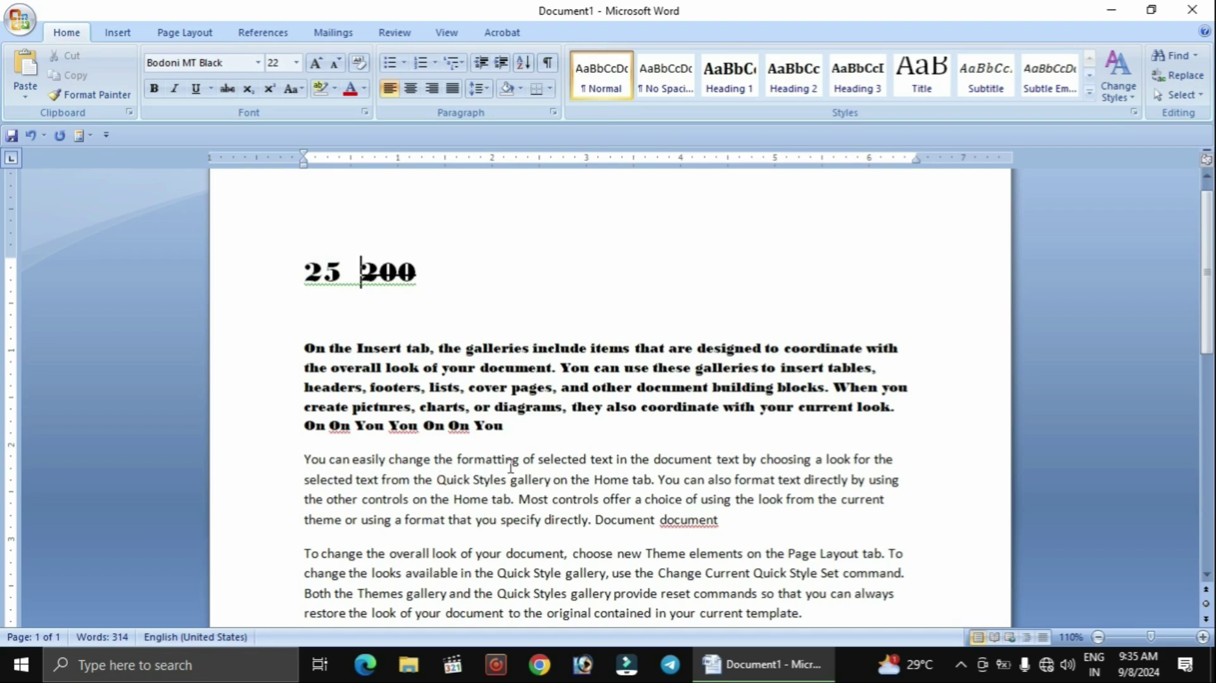
# Strike through the word "formatting" in the second paragraph and enlarge it stepwise to size 20 with Grow Font.
pyautogui.moveTo(528, 470); pyautogui.dragTo(458, 459)
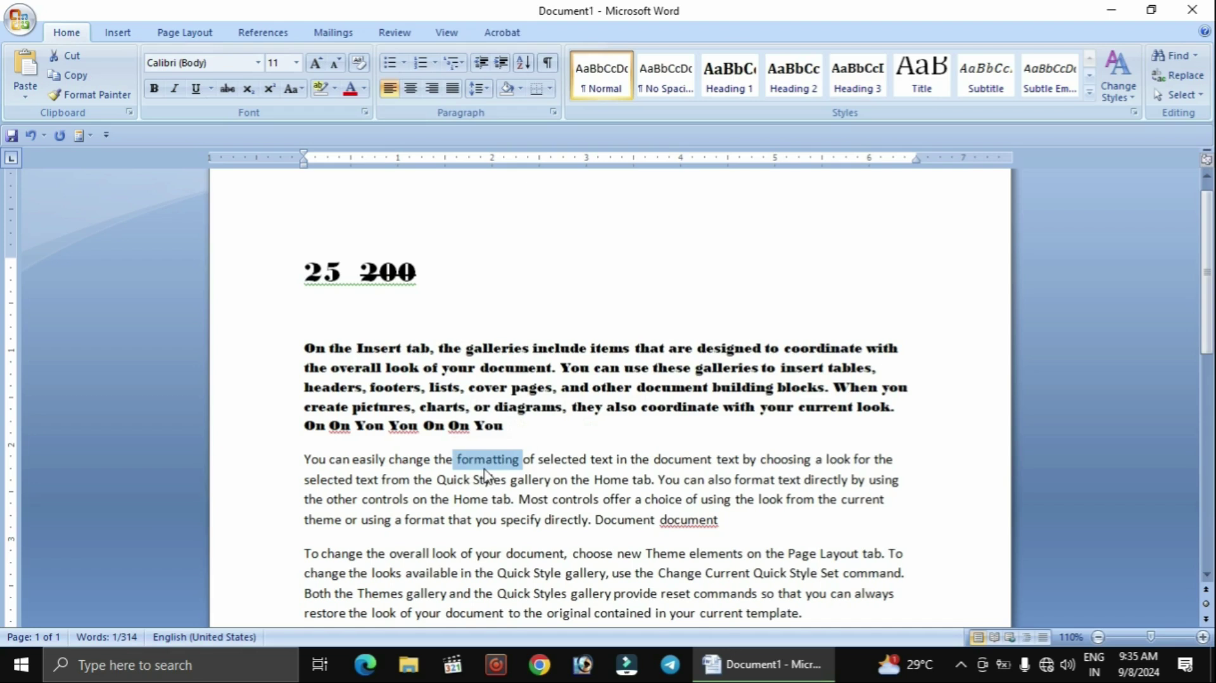
pyautogui.click(226, 89)
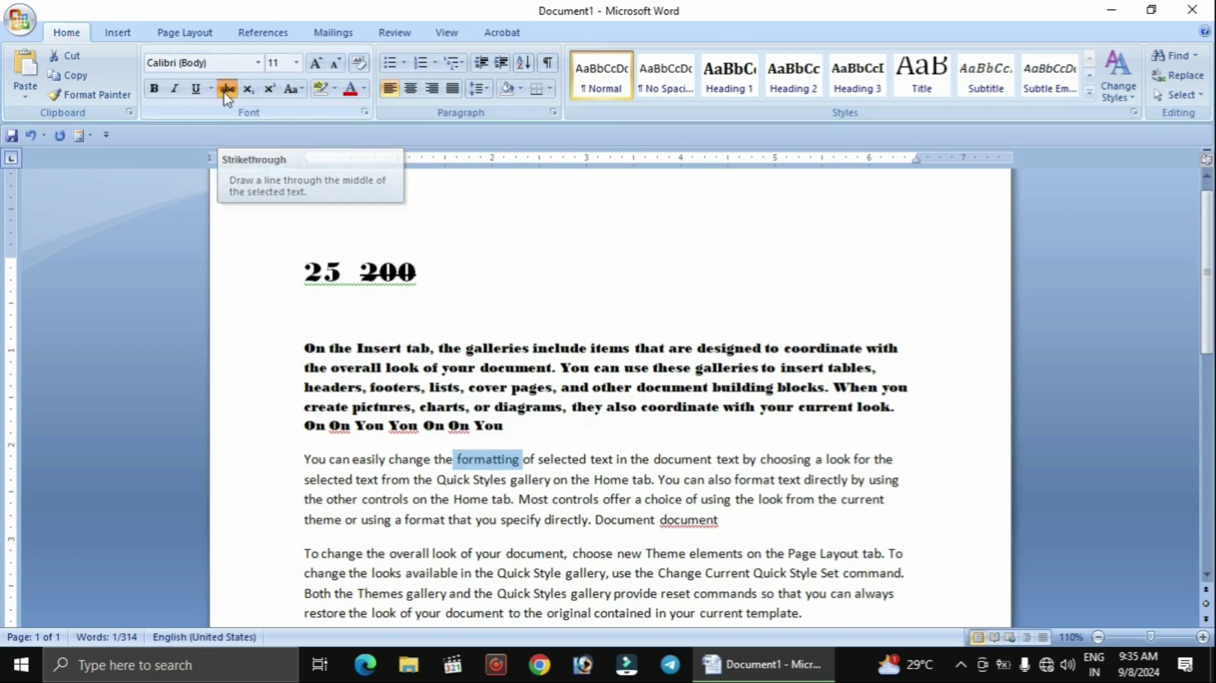
pyautogui.click(476, 462)
pyautogui.moveTo(524, 472); pyautogui.dragTo(453, 462)
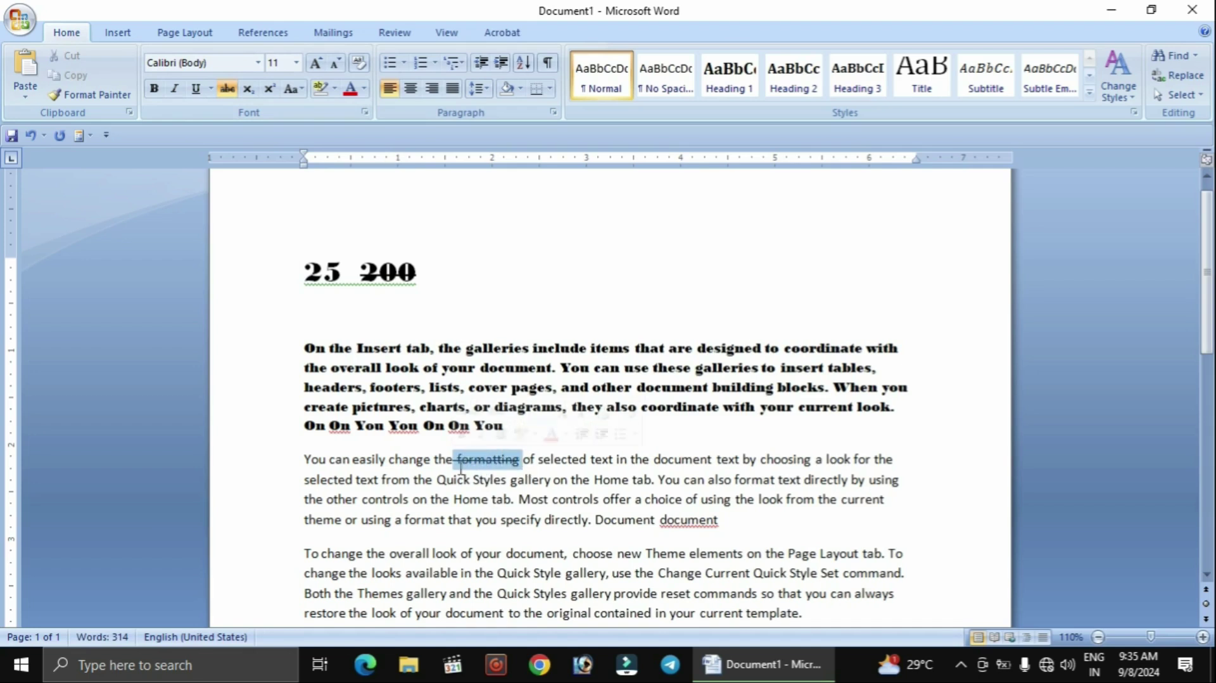
pyautogui.click(315, 63)
pyautogui.click(315, 63)
pyautogui.click(315, 63)
pyautogui.click(315, 62)
pyautogui.click(315, 62)
pyautogui.click(629, 467)
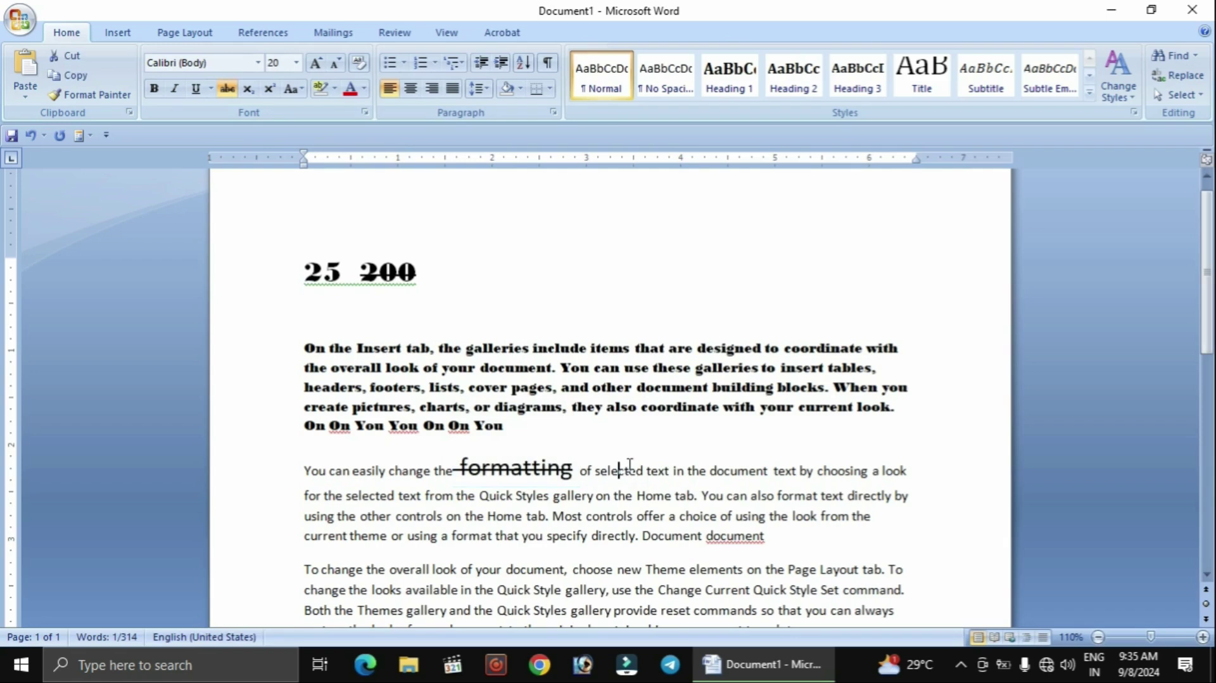
pyautogui.moveTo(577, 470); pyautogui.dragTo(463, 465)
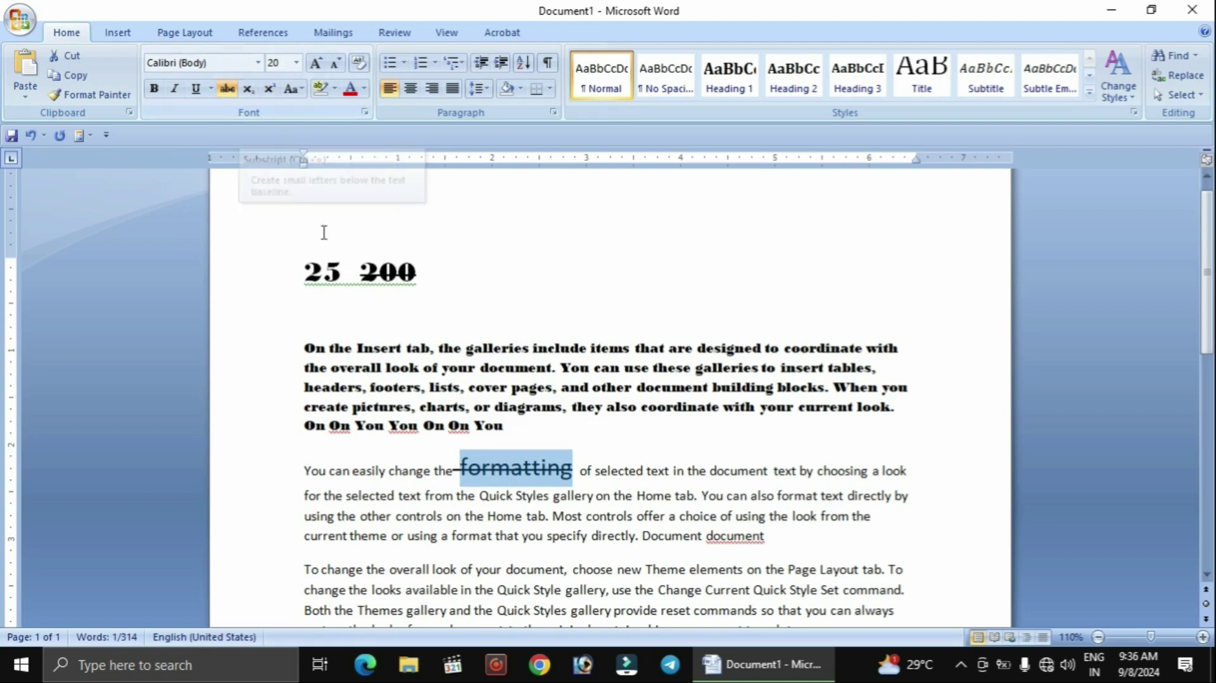
# Add H2O on a new line at the very top of the document and make its 2 subscript.
pyautogui.click(306, 223)
pyautogui.press('Return')
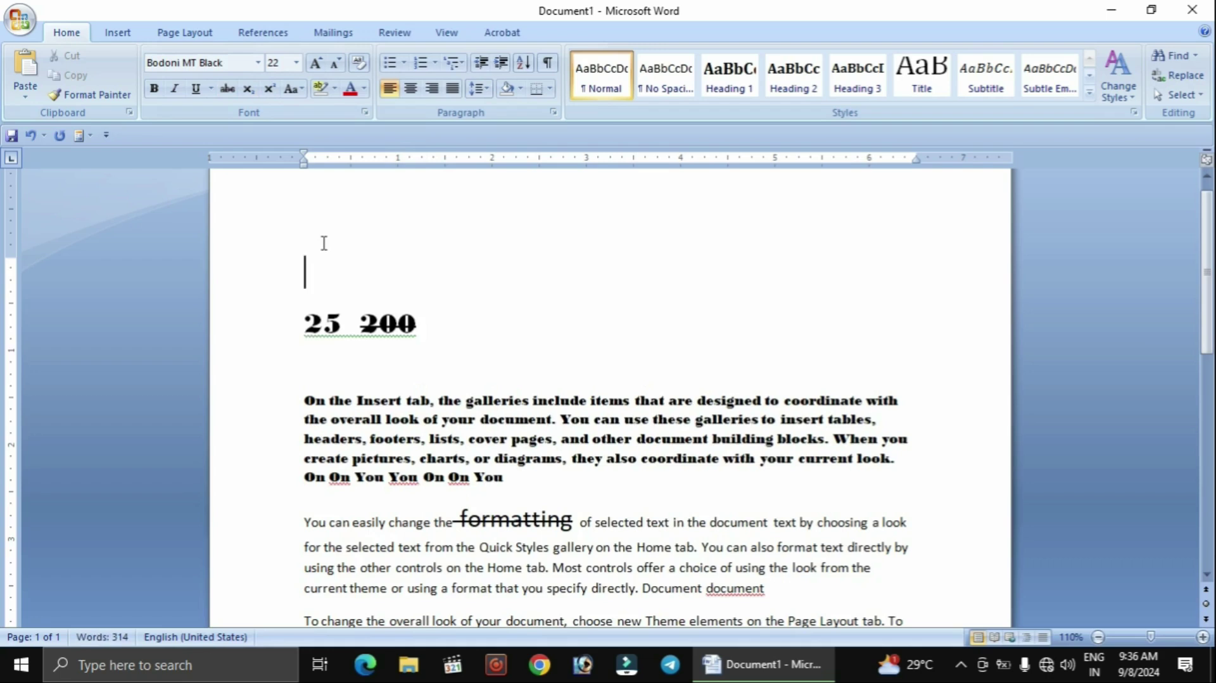
pyautogui.write('H2')
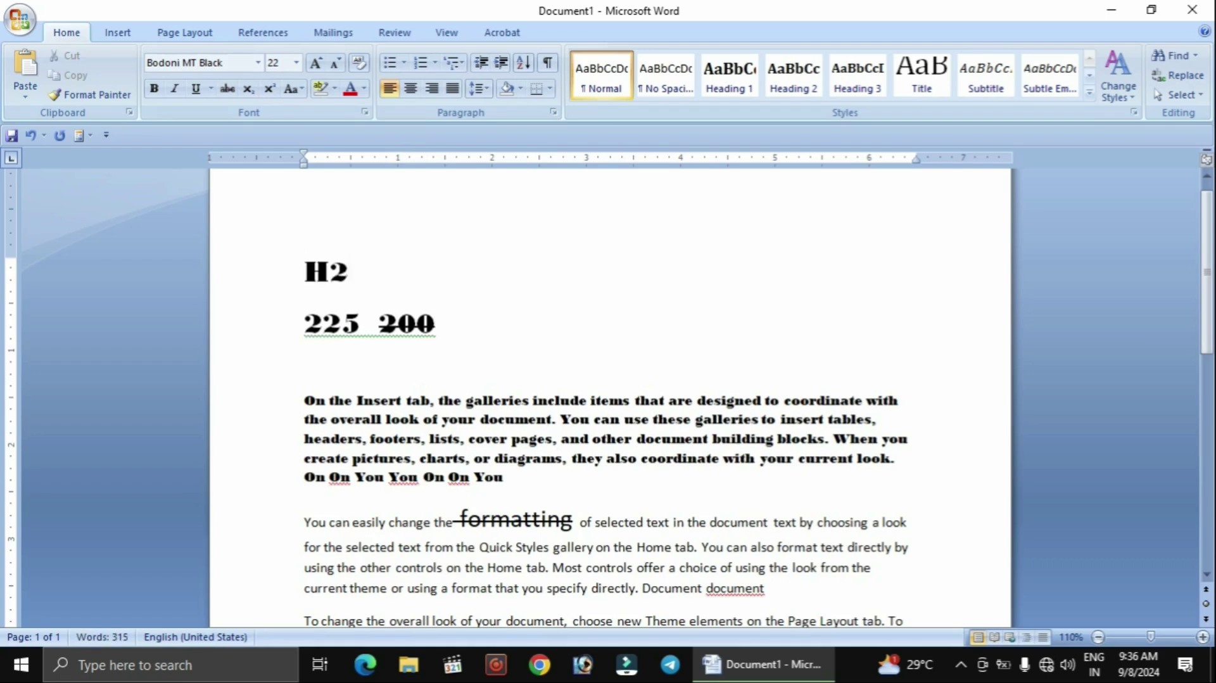
pyautogui.write('0')
pyautogui.click(356, 288)
pyautogui.moveTo(349, 274); pyautogui.dragTo(339, 274)
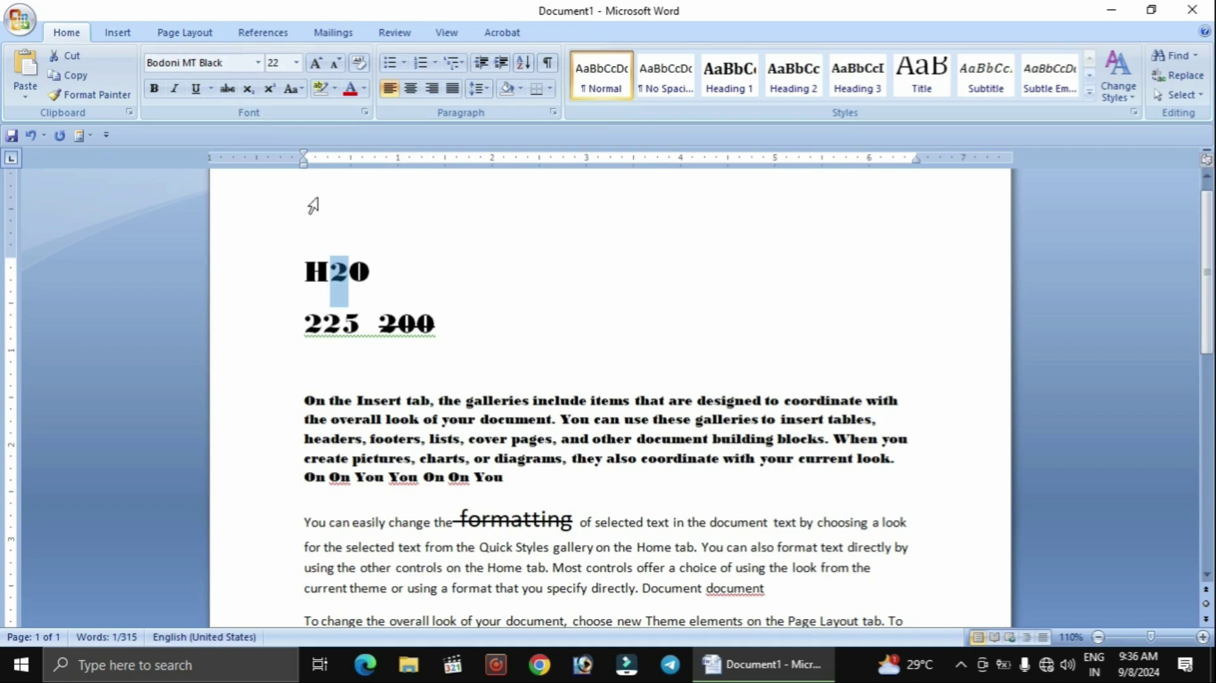
pyautogui.click(249, 90)
pyautogui.click(383, 281)
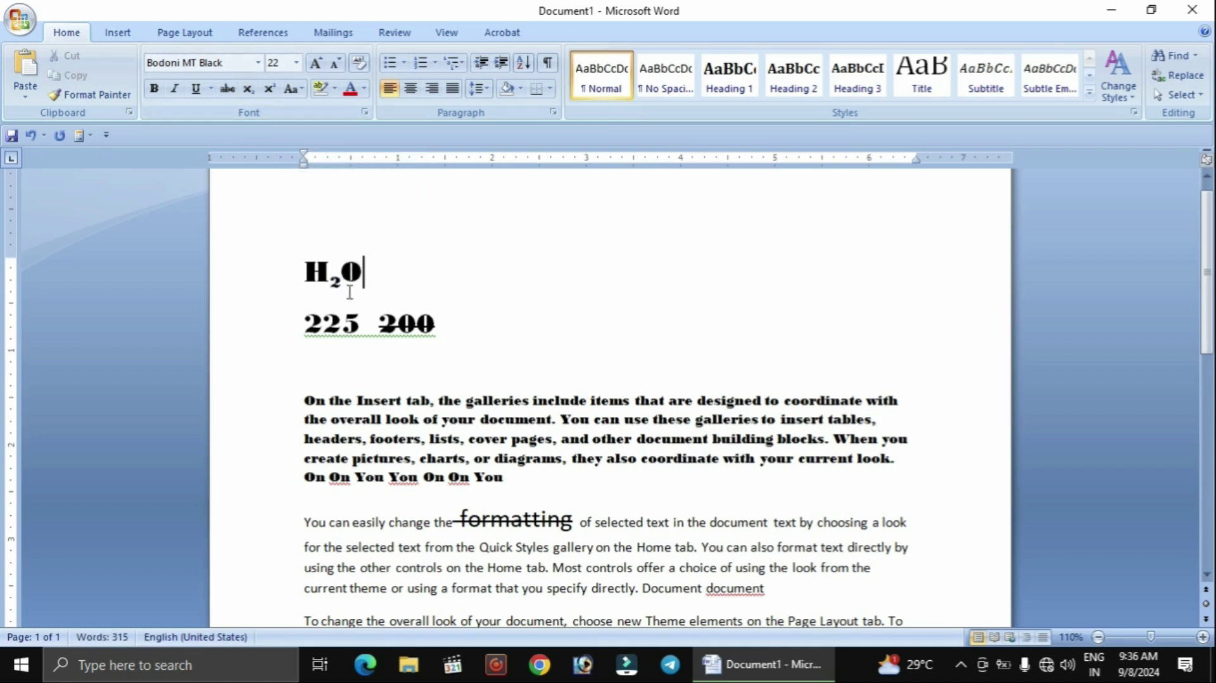
# Enlarge the H2O formula stepwise to font size 28 with Grow Font.
pyautogui.keyDown('shift'); pyautogui.click(327, 281); pyautogui.keyUp('shift')
pyautogui.click(315, 62)
pyautogui.click(316, 62)
pyautogui.click(315, 62)
pyautogui.click(376, 296)
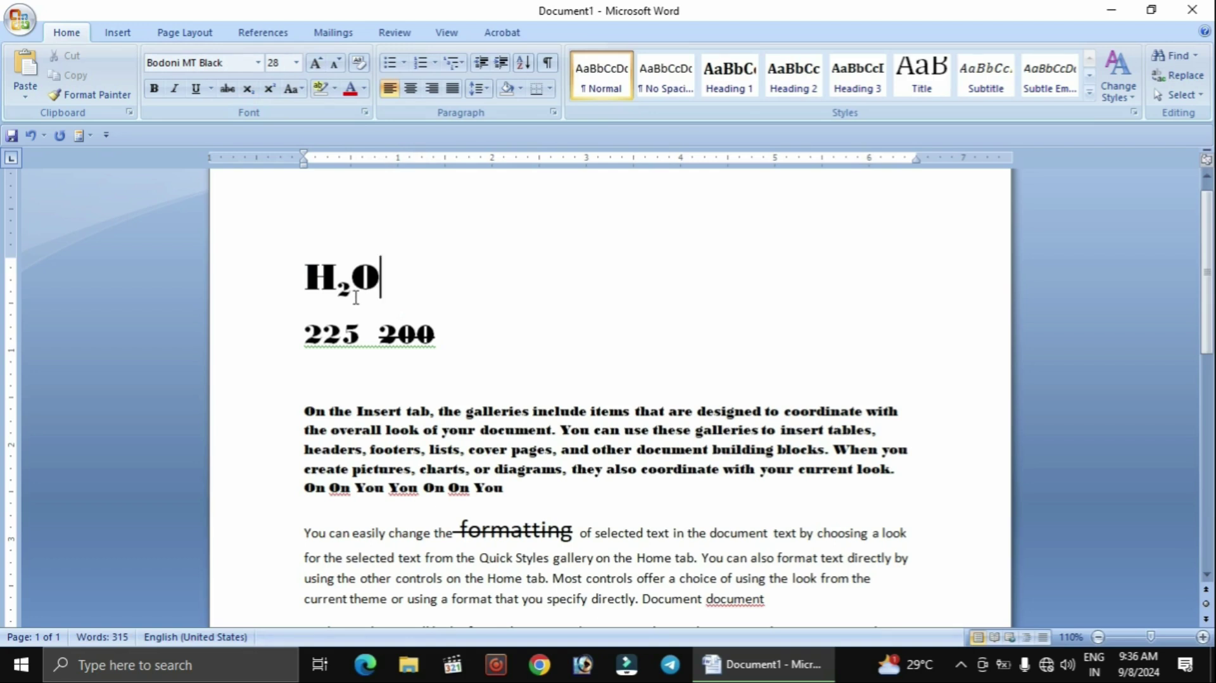
# Add "A2 B2" after H2O on the same line and make the 2 of A2 superscript.
pyautogui.write('A')
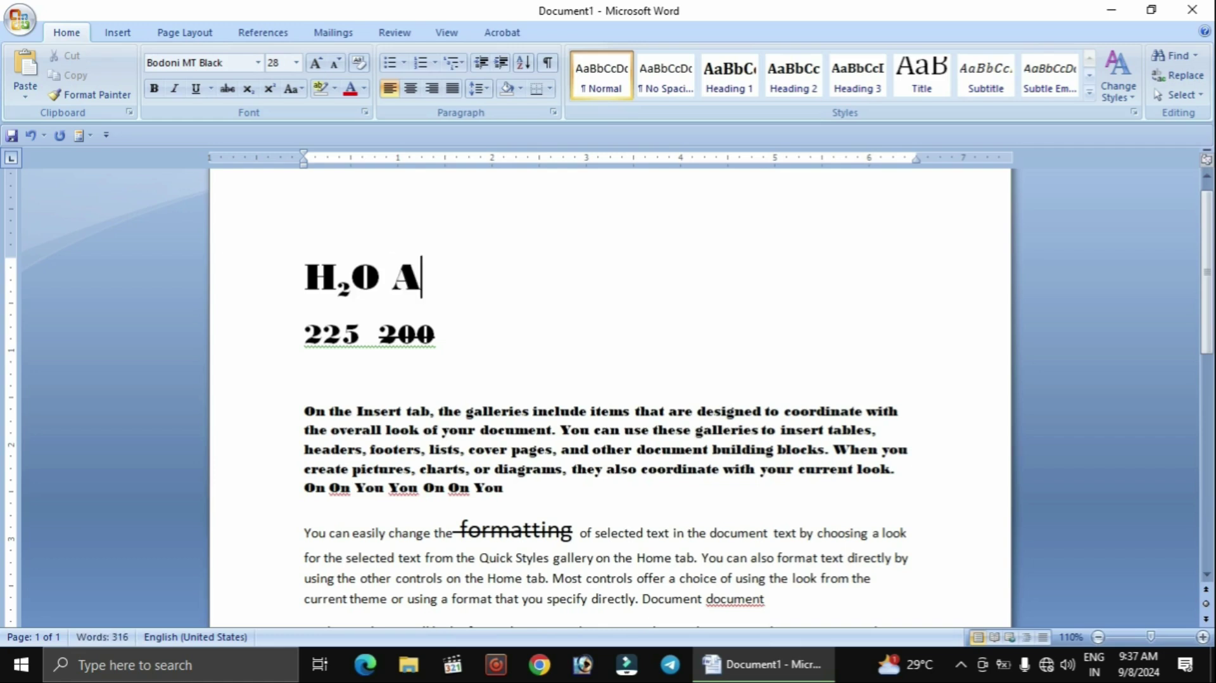
pyautogui.write('2 B2')
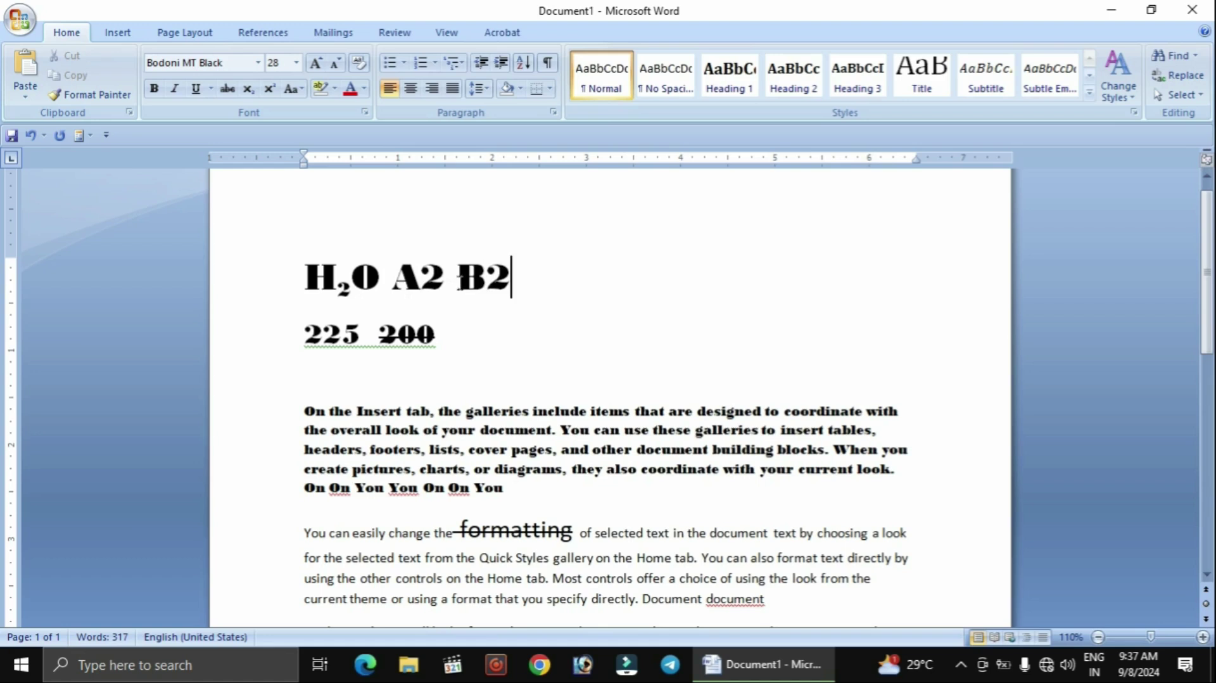
pyautogui.moveTo(445, 277); pyautogui.dragTo(431, 276)
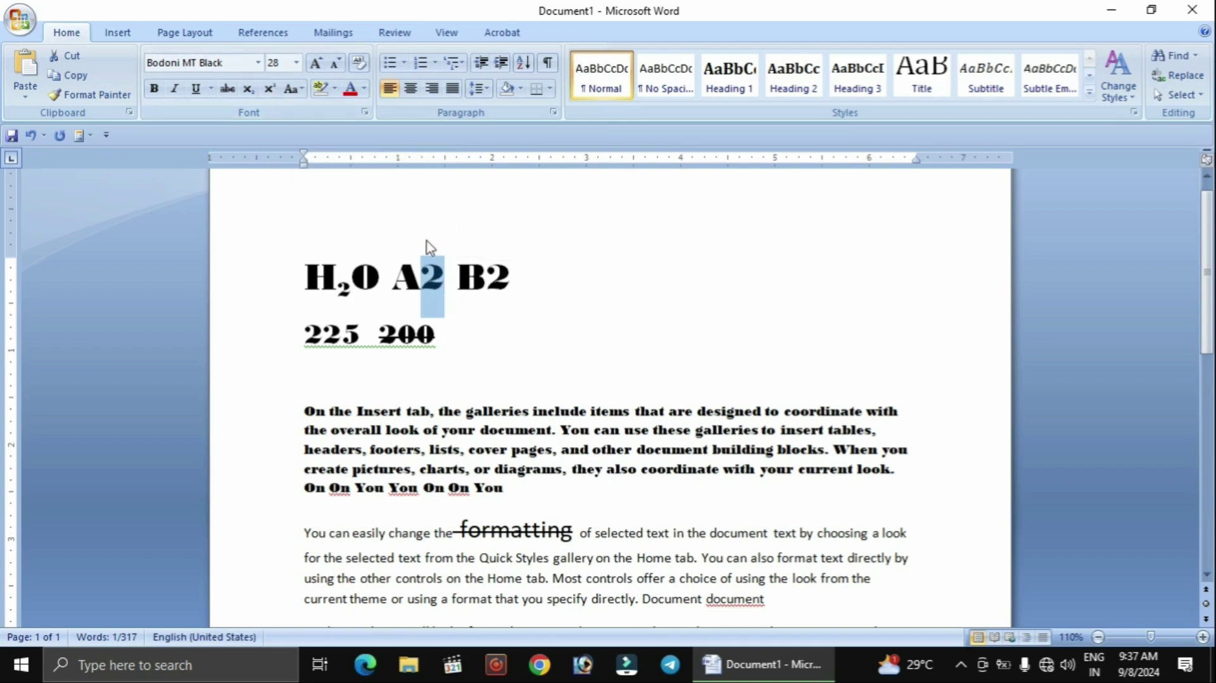
pyautogui.click(271, 90)
pyautogui.click(439, 285)
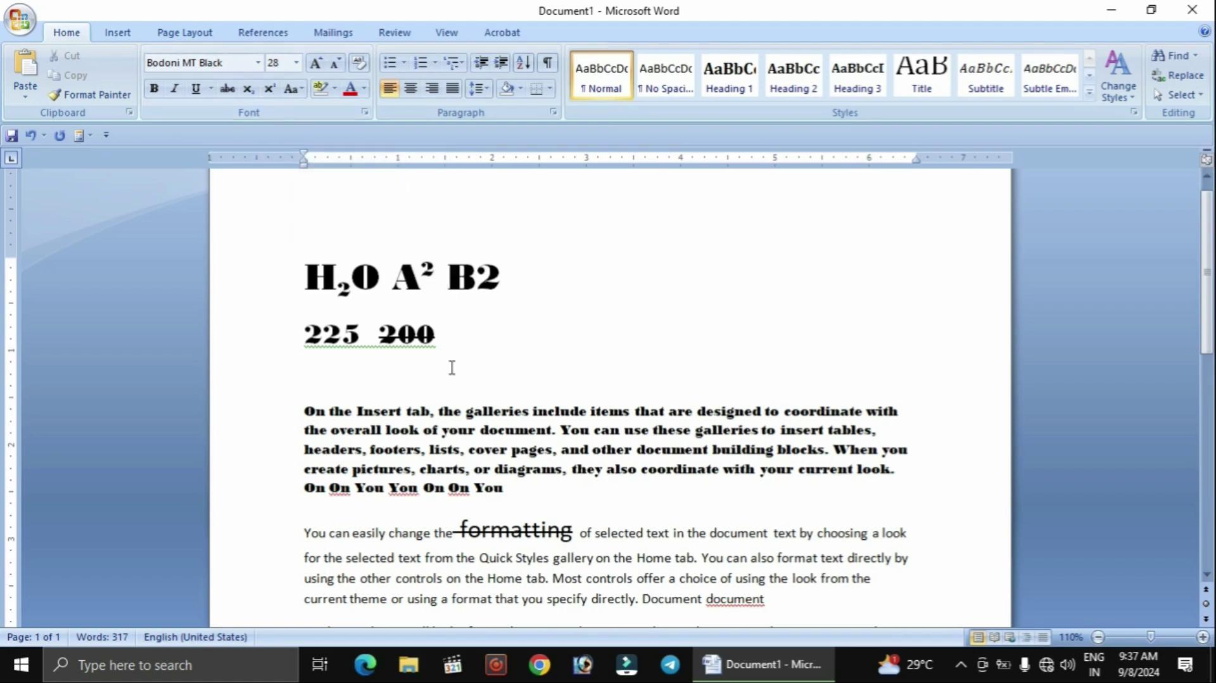
# Delete the H2O line and the number line below it at the top of the document.
pyautogui.moveTo(450, 354); pyautogui.dragTo(266, 289)
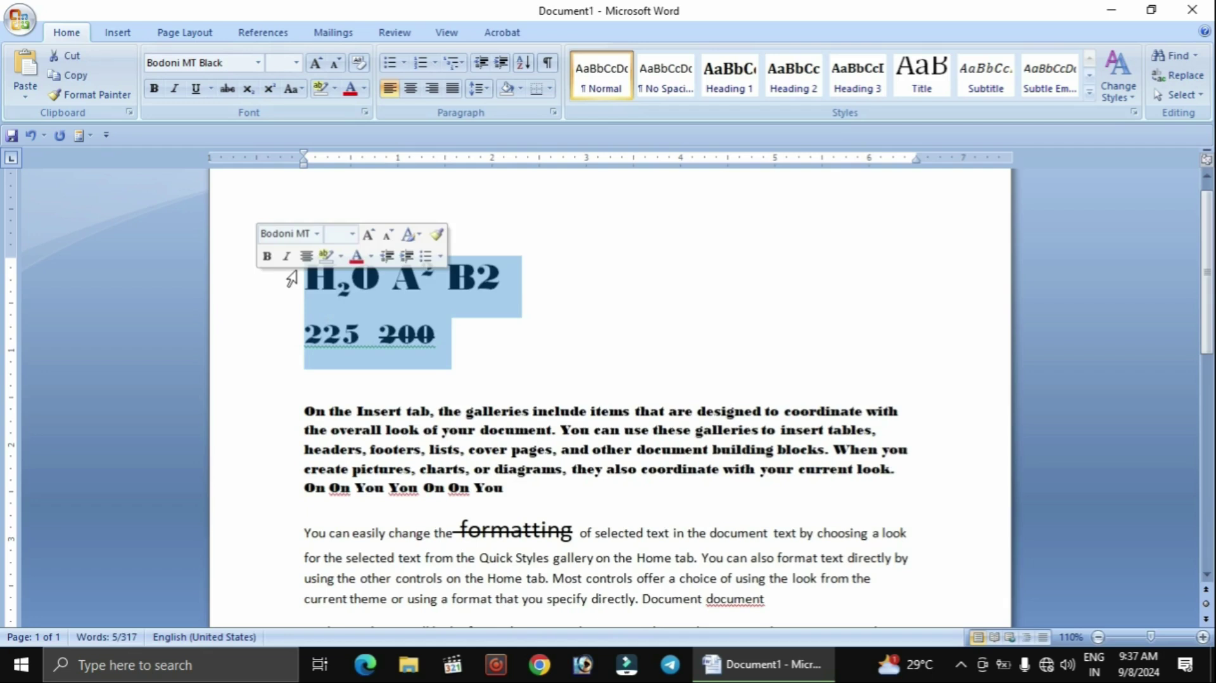
pyautogui.press('Delete')
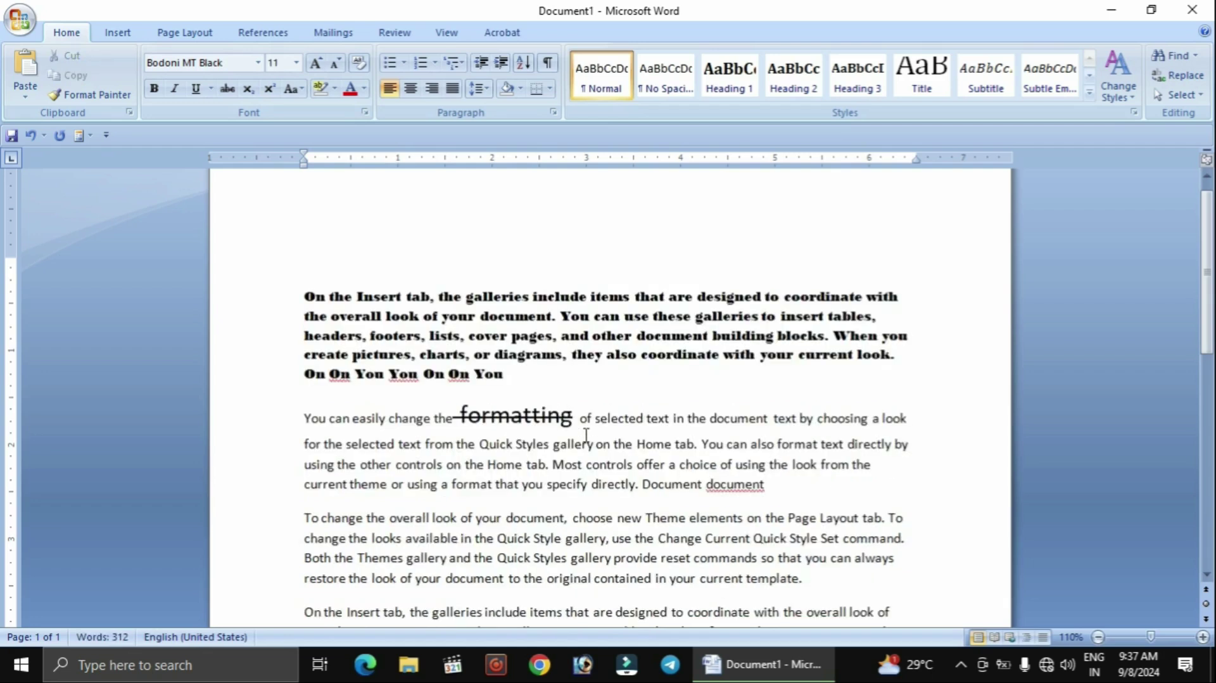
# Clear all formatting from the whole document and delete the extra words "On On You You On On You" ending the first paragraph.
pyautogui.hotkey('ctrl', 'a')
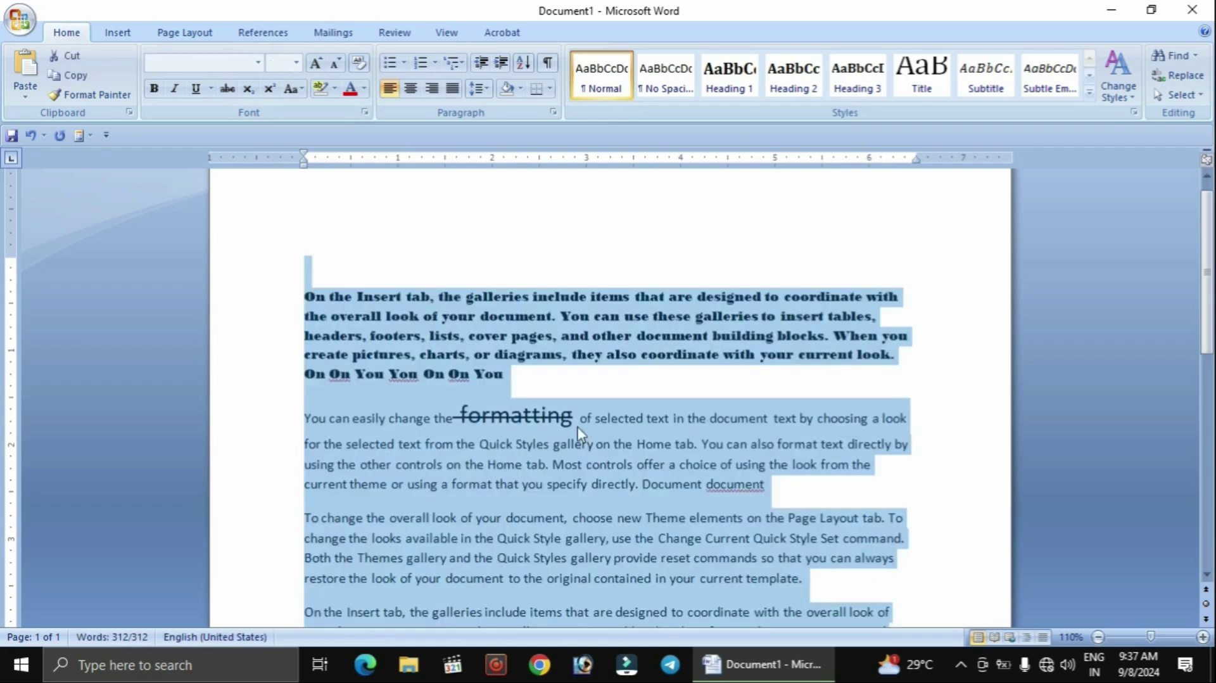
pyautogui.click(359, 63)
pyautogui.moveTo(623, 360); pyautogui.dragTo(448, 364)
pyautogui.press('Delete')
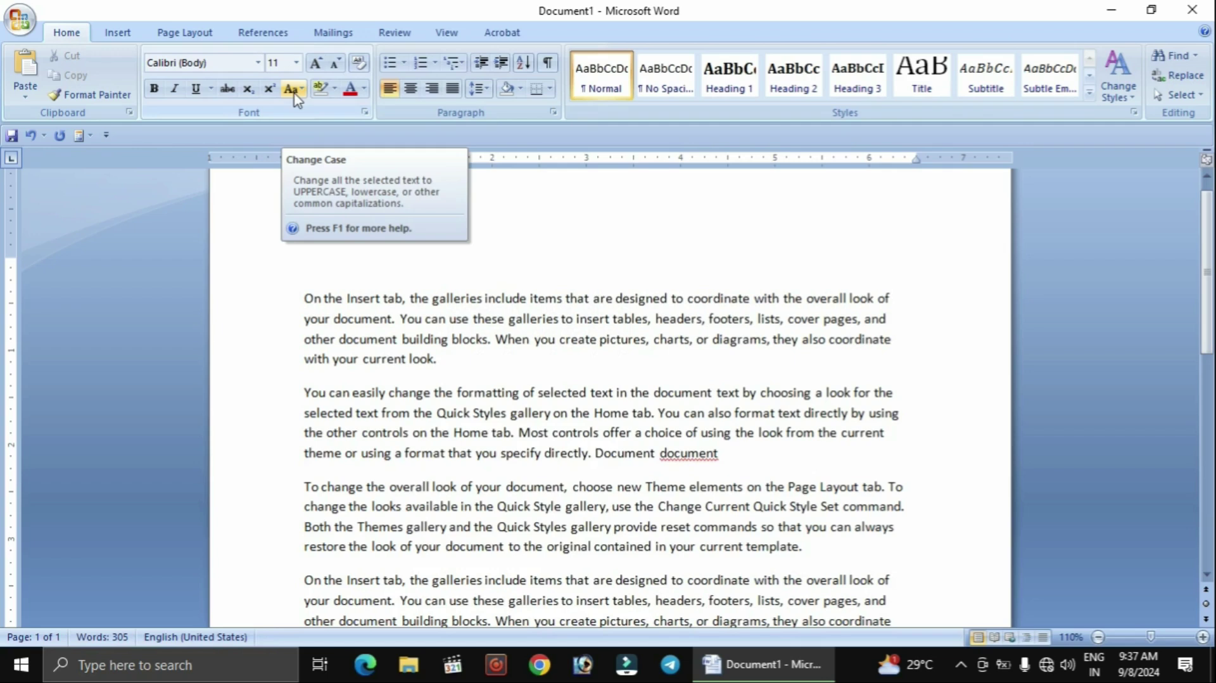
# Change the first paragraph to lowercase and enlarge its text to size 12 with Grow Font.
pyautogui.moveTo(446, 371); pyautogui.dragTo(295, 307)
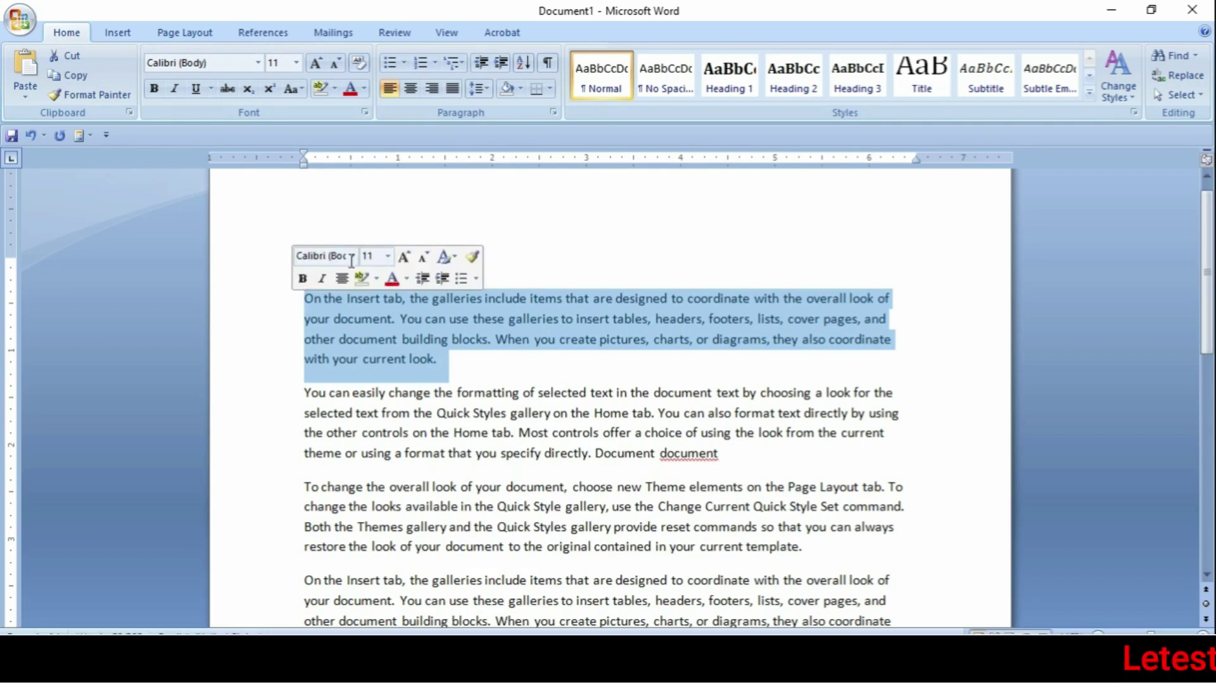
pyautogui.click(299, 95)
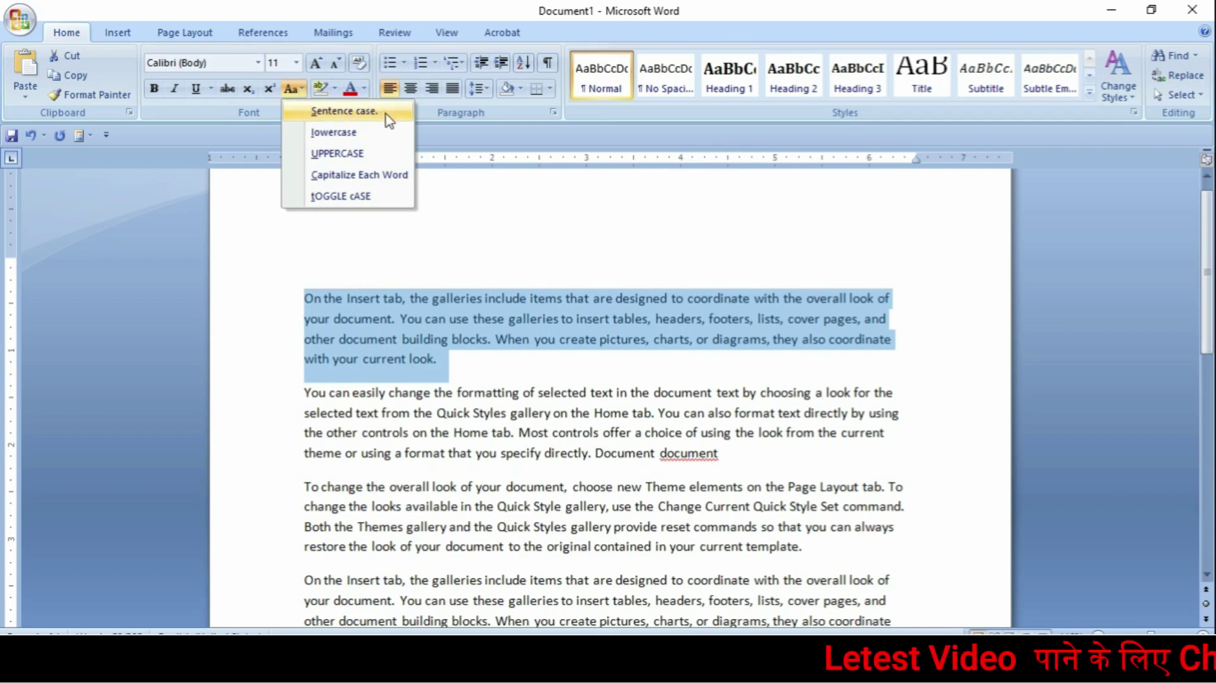
pyautogui.click(351, 134)
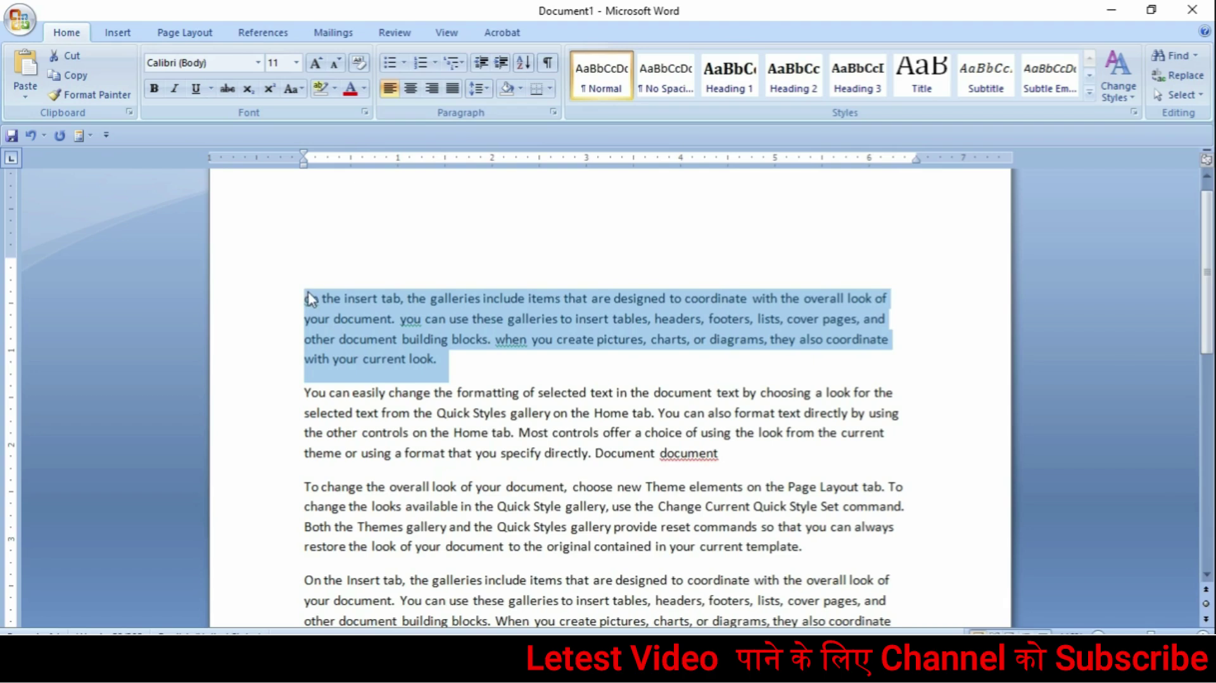
pyautogui.click(327, 64)
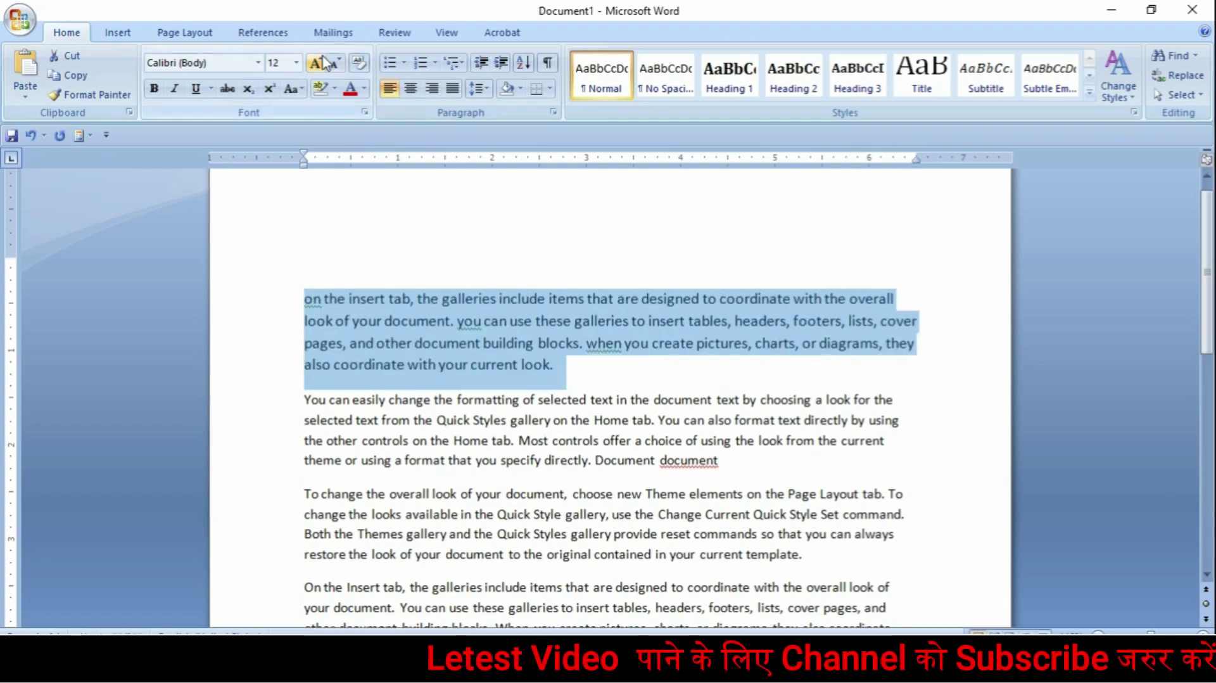
# Enlarge the first paragraph's text to size 16 and change it to UPPERCASE.
pyautogui.click(327, 64)
pyautogui.click(327, 64)
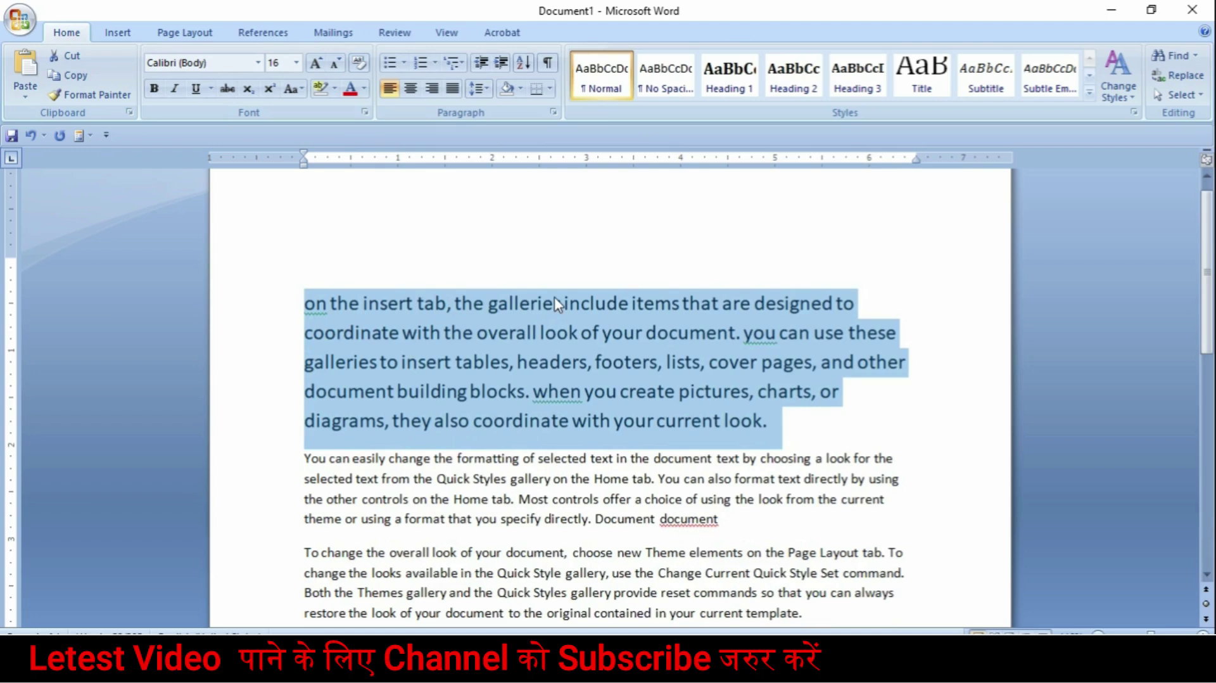
pyautogui.click(301, 89)
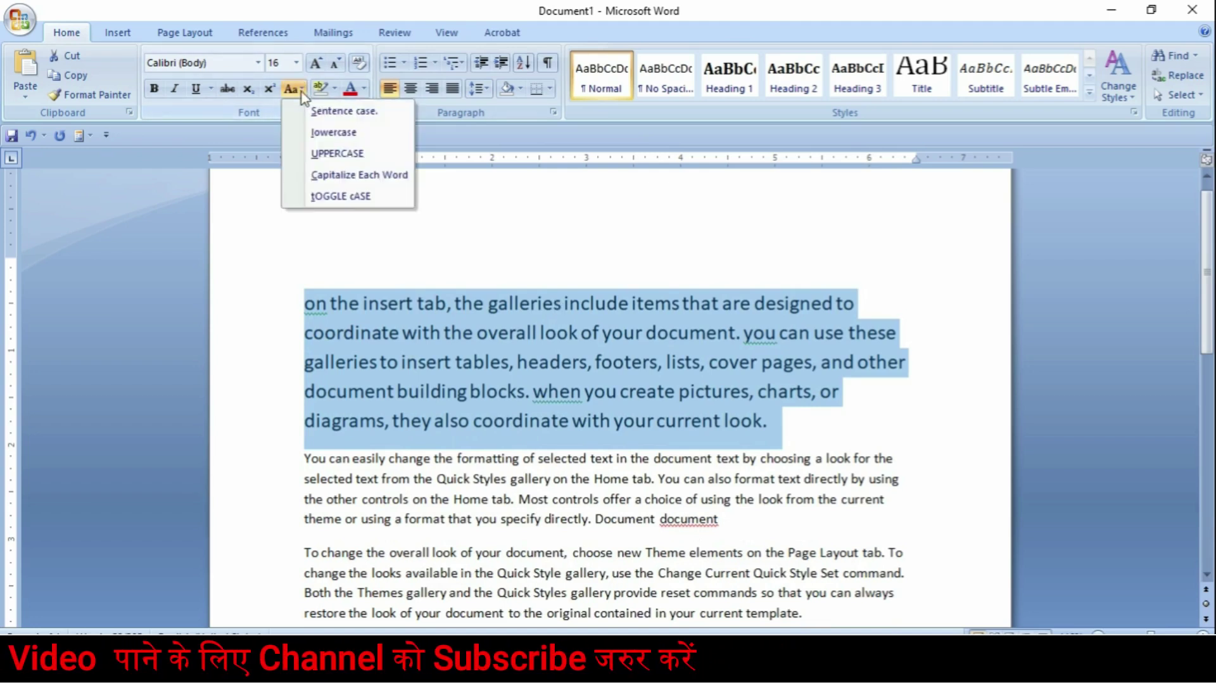
pyautogui.click(345, 155)
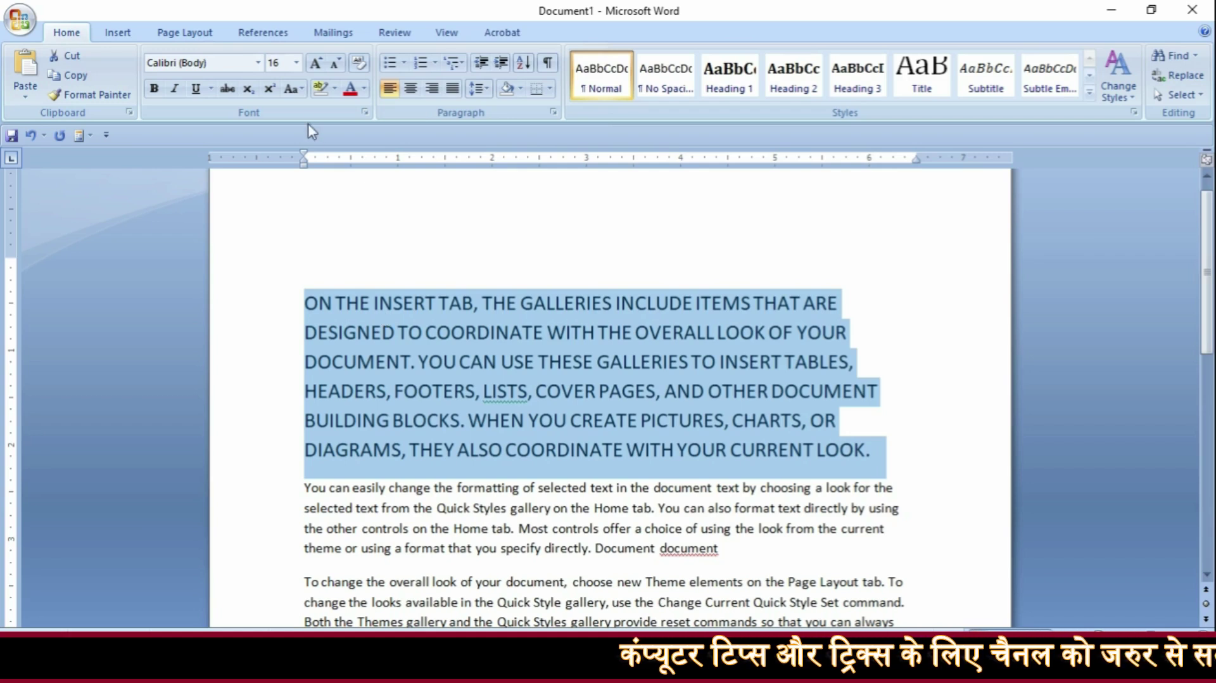
# Change the case of the first paragraph to Capitalize Each Word.
pyautogui.click(302, 90)
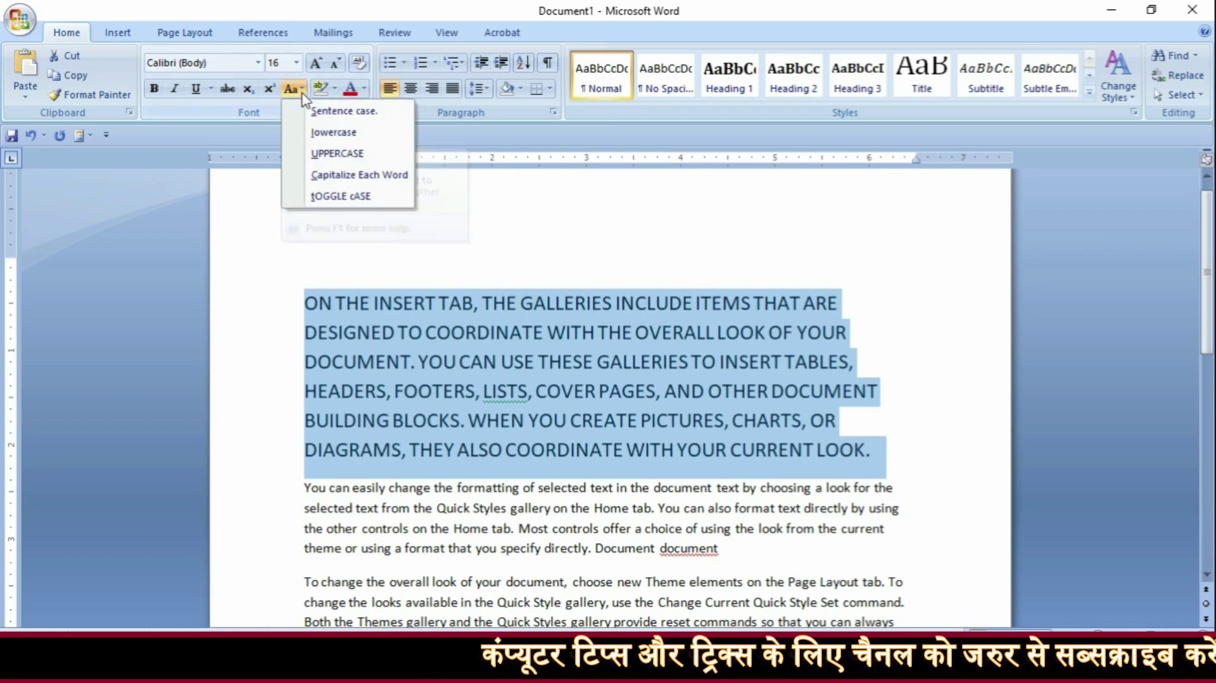
pyautogui.click(324, 183)
pyautogui.click(329, 306)
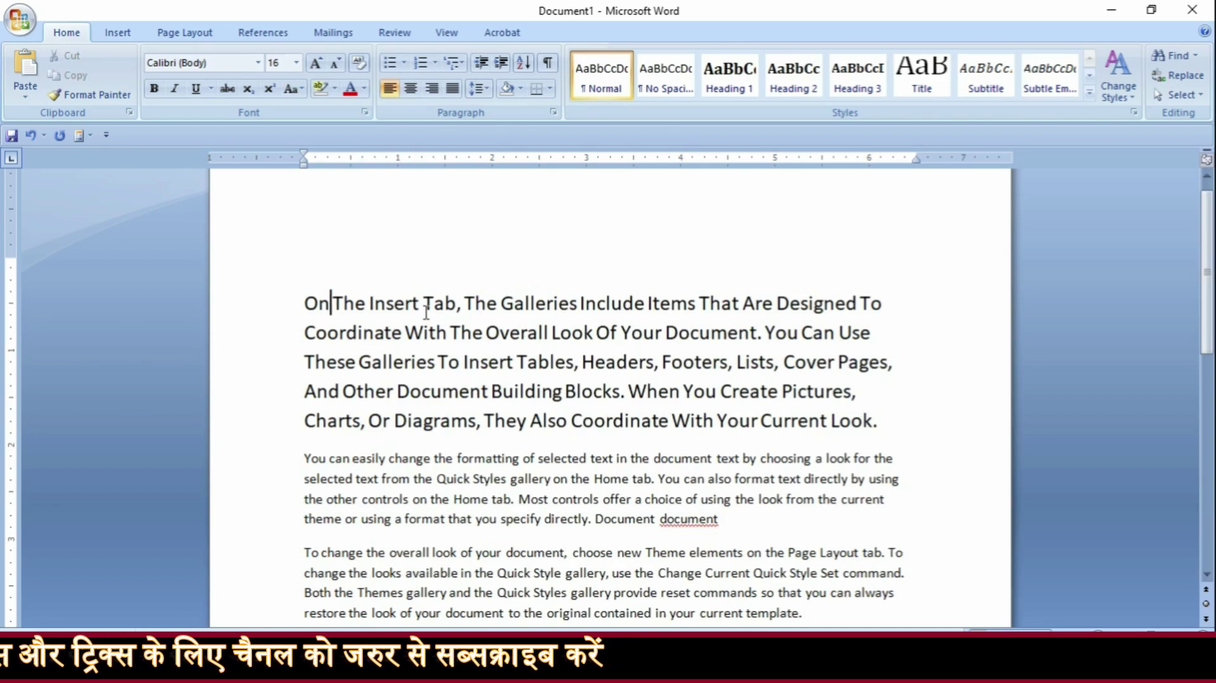
# Apply tOGGLE cASE to the whole first paragraph.
pyautogui.moveTo(887, 423); pyautogui.dragTo(319, 303)
pyautogui.moveTo(888, 429); pyautogui.dragTo(303, 308)
pyautogui.click(299, 89)
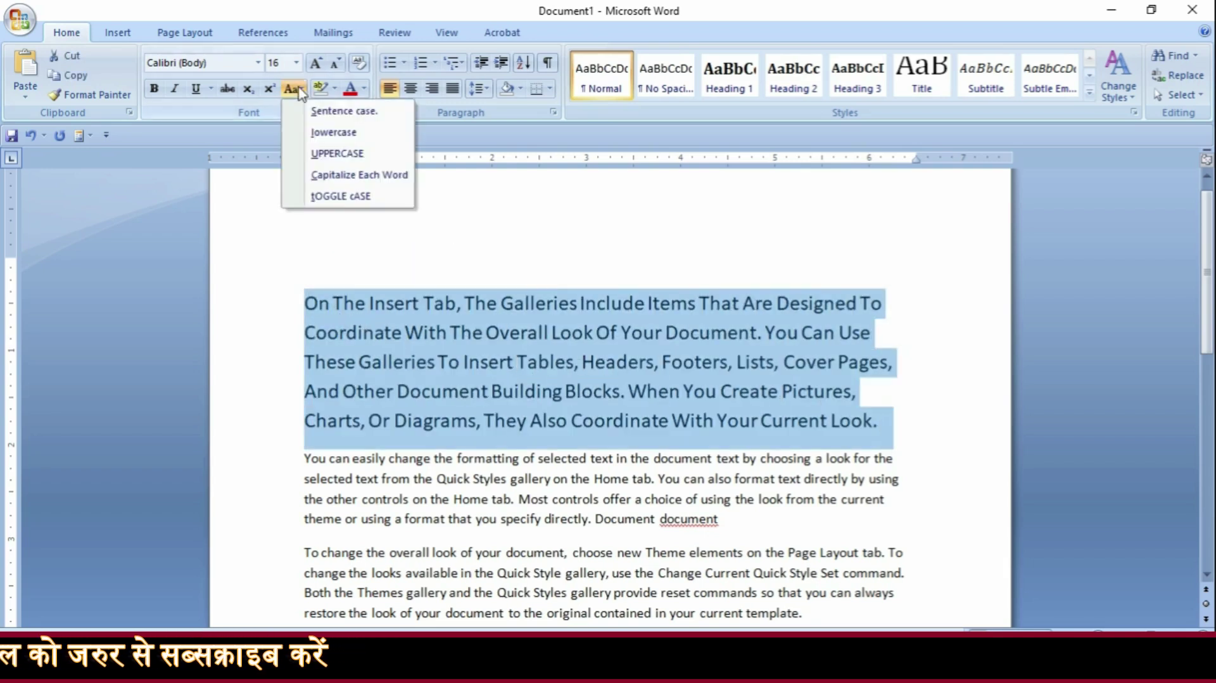
pyautogui.click(342, 196)
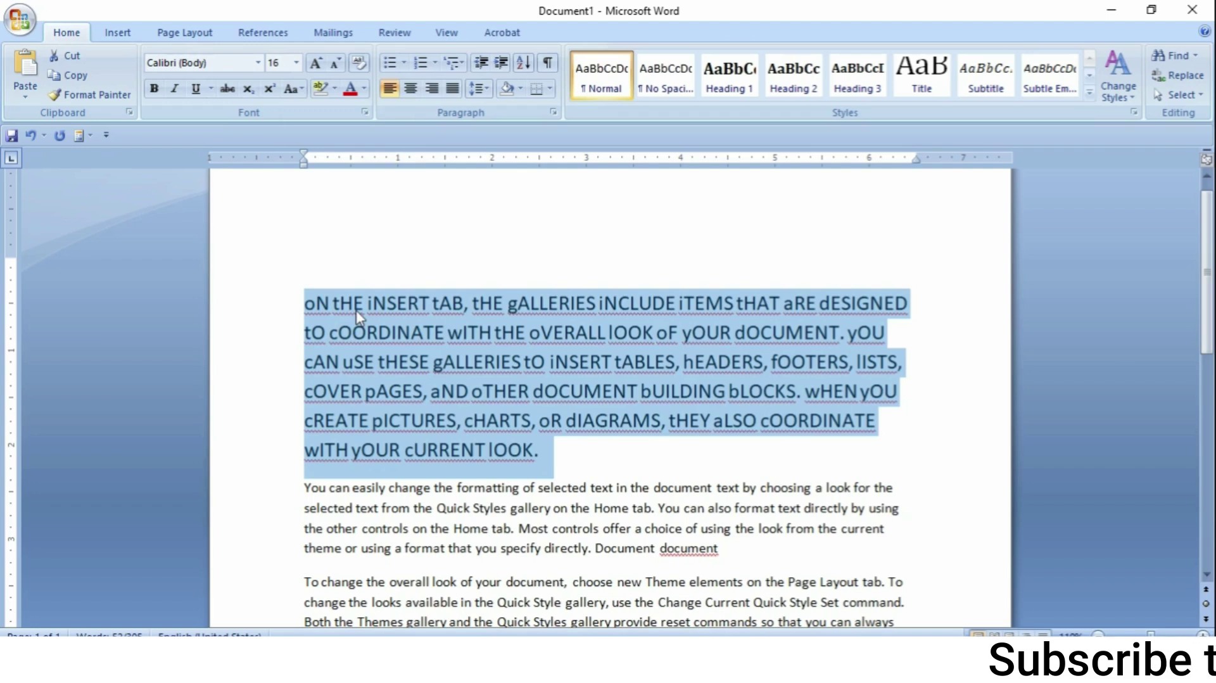
# Change the first paragraph to Sentence case and deselect it.
pyautogui.click(295, 89)
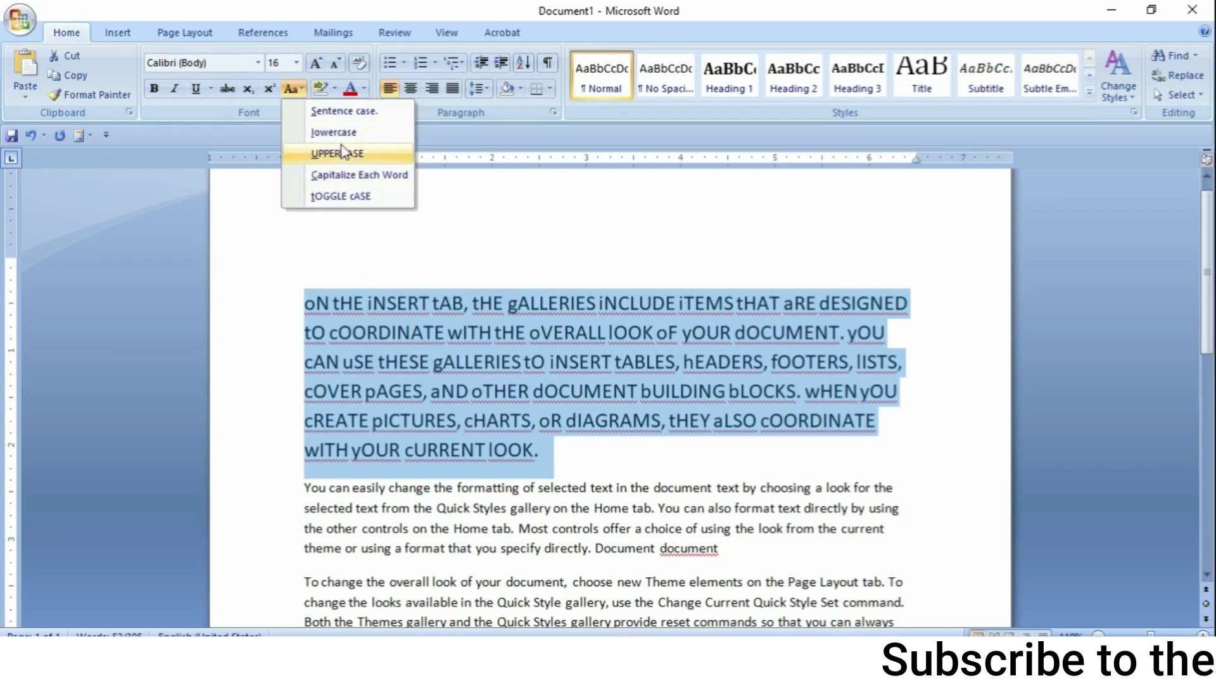
pyautogui.click(344, 113)
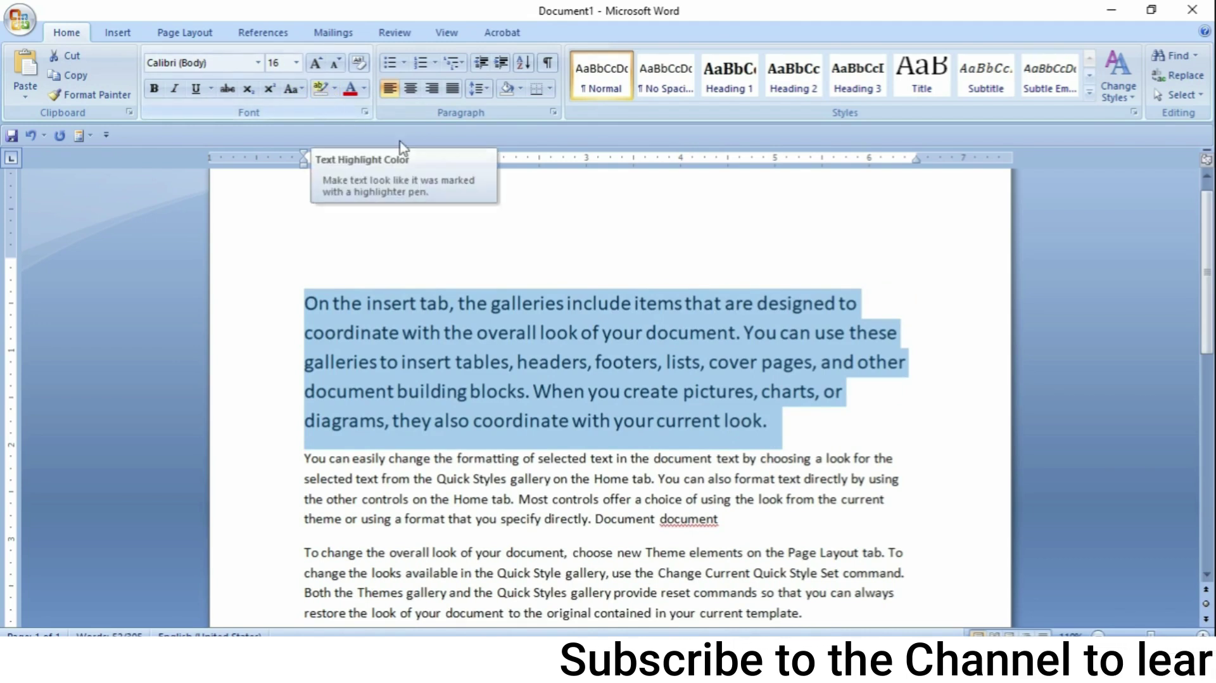
pyautogui.click(442, 333)
# Highlight the letters "nsert" of "insert" and the word "include" in the first paragraph's first line in yellow.
pyautogui.moveTo(422, 311); pyautogui.dragTo(363, 310)
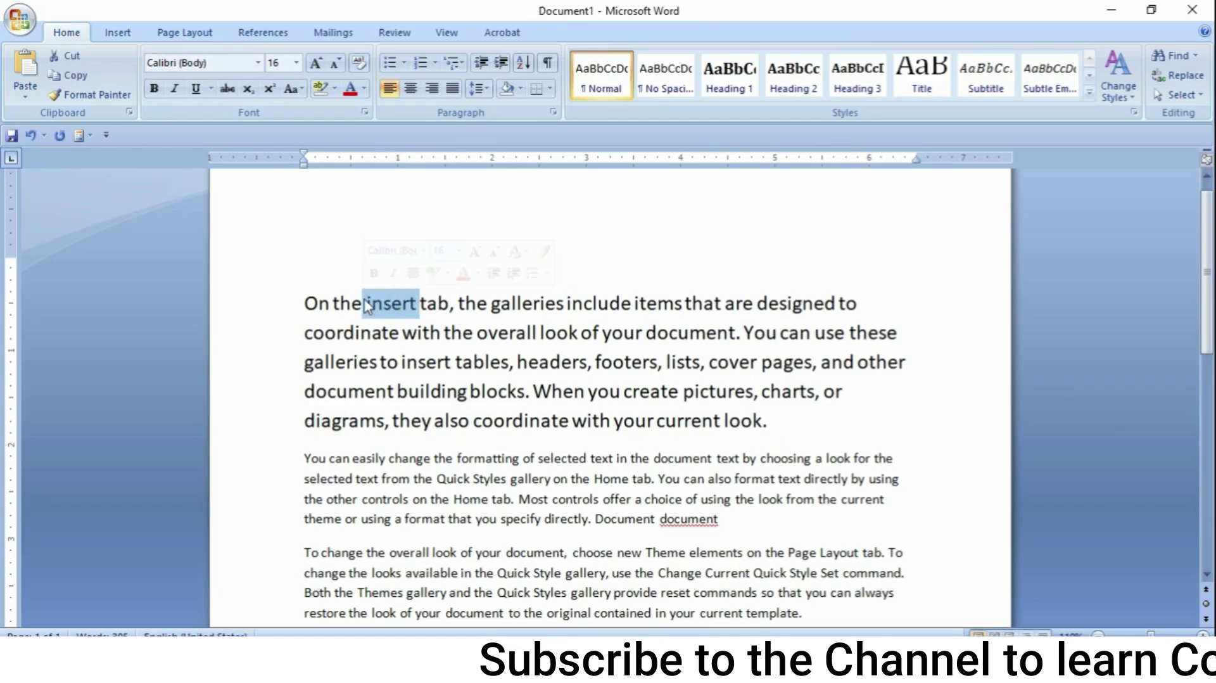
pyautogui.click(408, 313)
pyautogui.press('Right')
pyautogui.moveTo(421, 310); pyautogui.dragTo(374, 309)
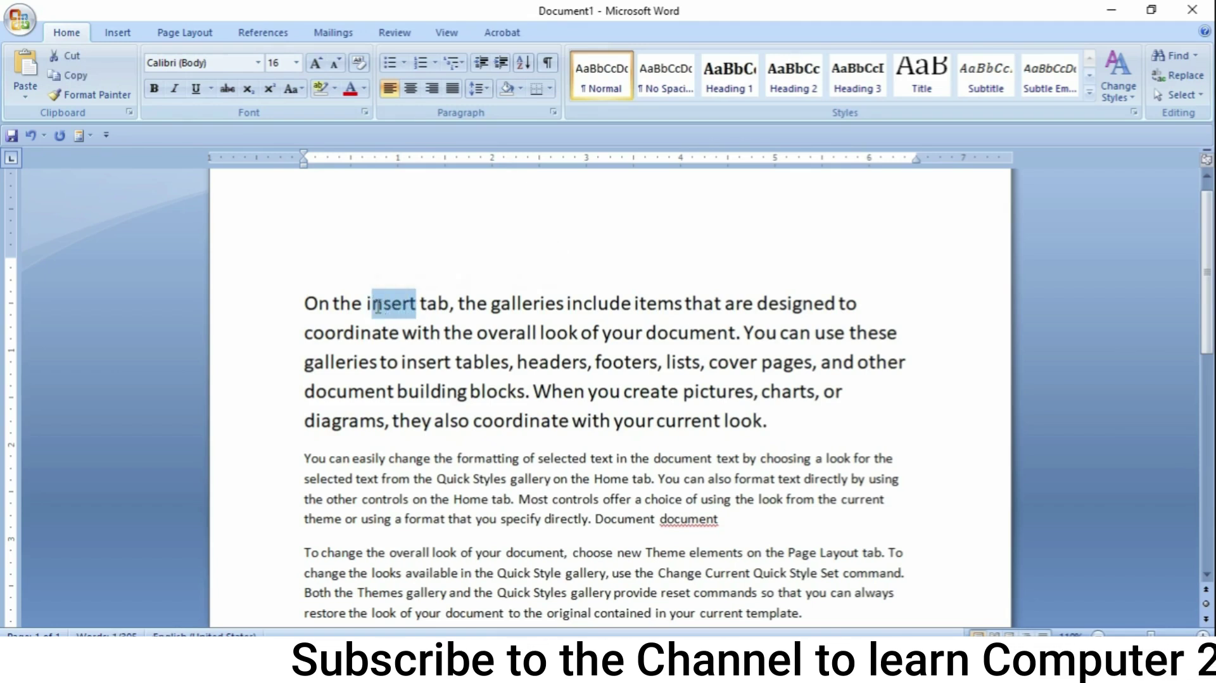
pyautogui.click(334, 89)
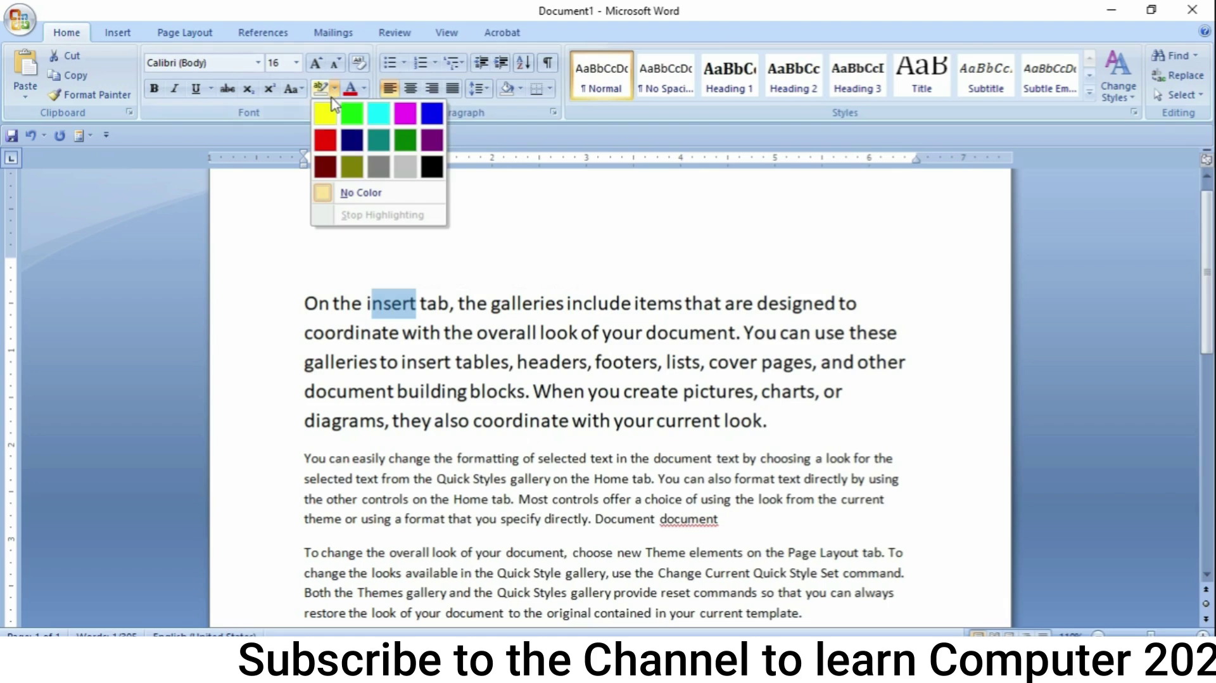
pyautogui.click(325, 114)
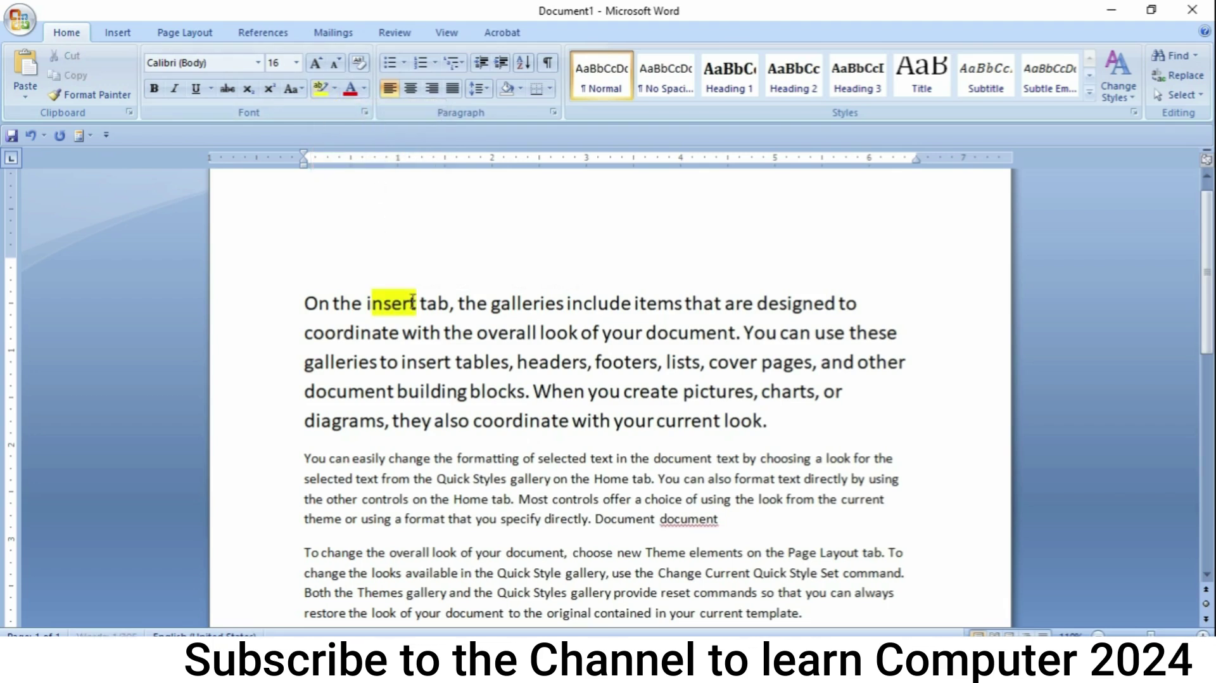
pyautogui.moveTo(632, 310); pyautogui.dragTo(577, 313)
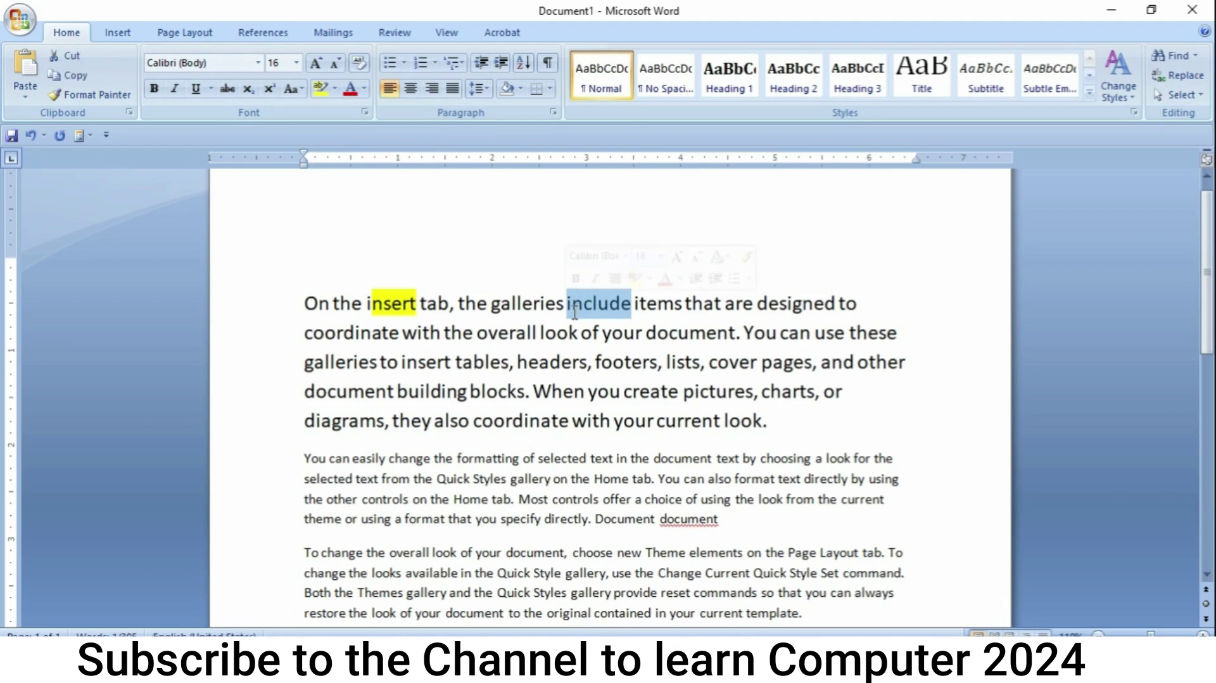
pyautogui.click(335, 90)
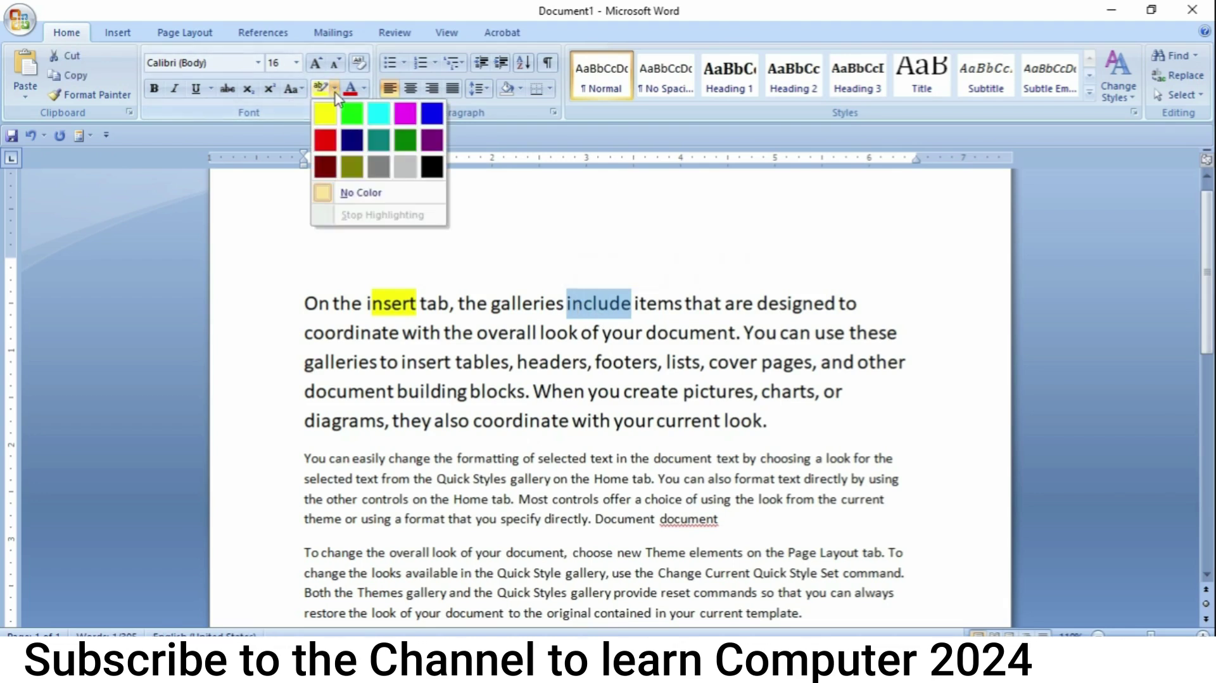
pyautogui.click(325, 113)
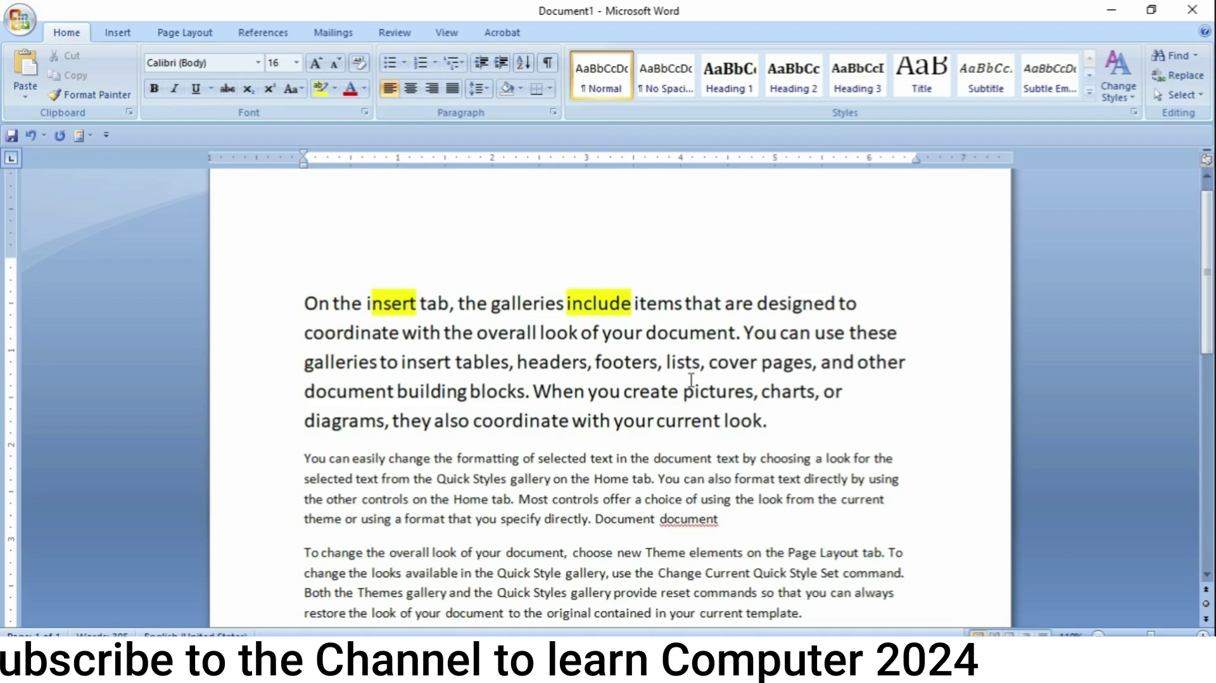
# Highlight the word "look." at the end of the first paragraph in red.
pyautogui.moveTo(774, 425); pyautogui.dragTo(734, 430)
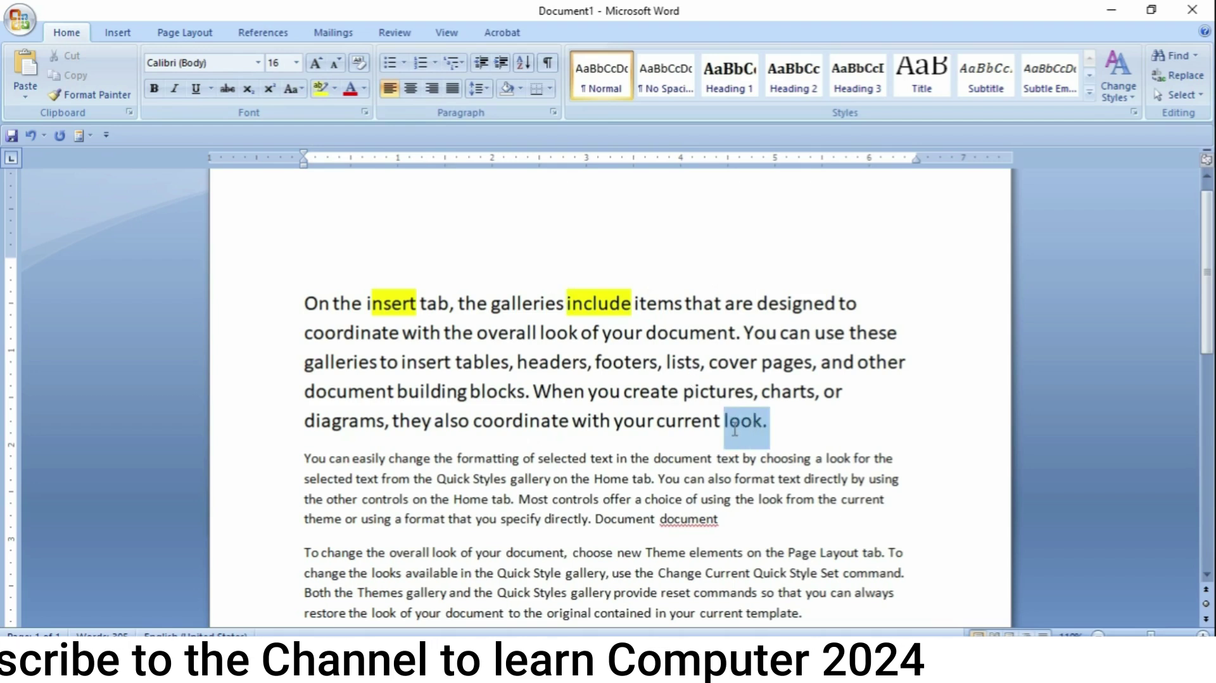
pyautogui.click(335, 90)
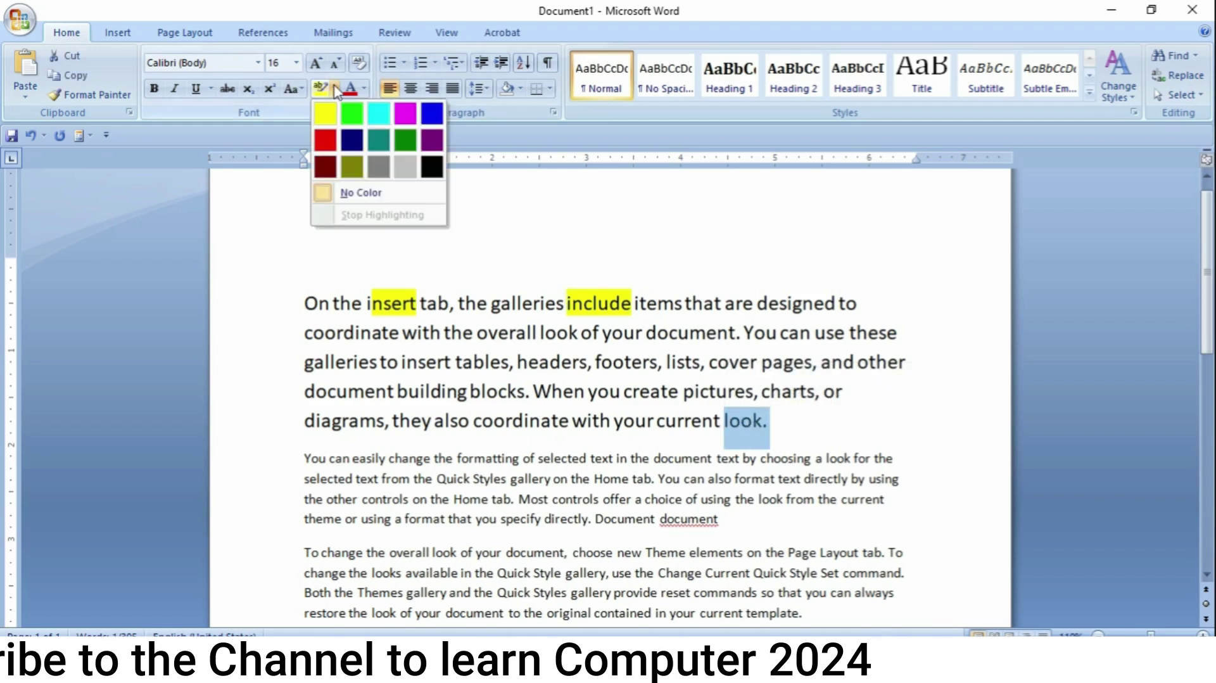
pyautogui.click(326, 146)
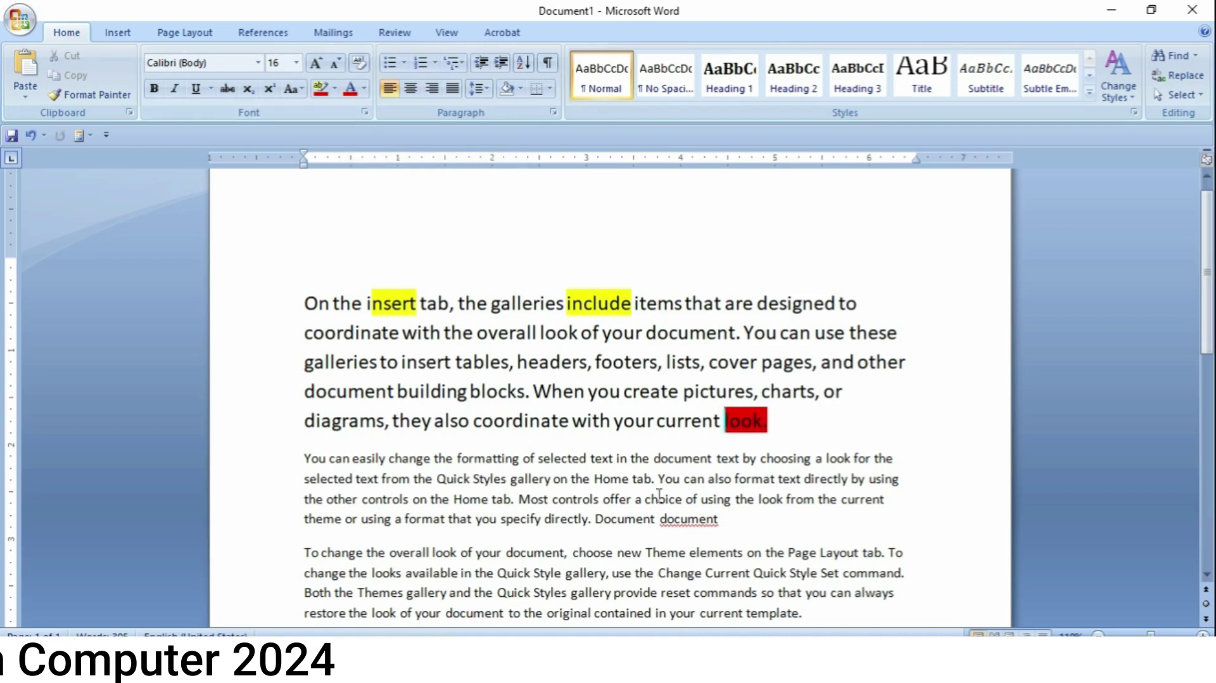
# Set the font color of the second paragraph, starting "You can easily change", to standard Red.
pyautogui.moveTo(730, 532); pyautogui.dragTo(310, 470)
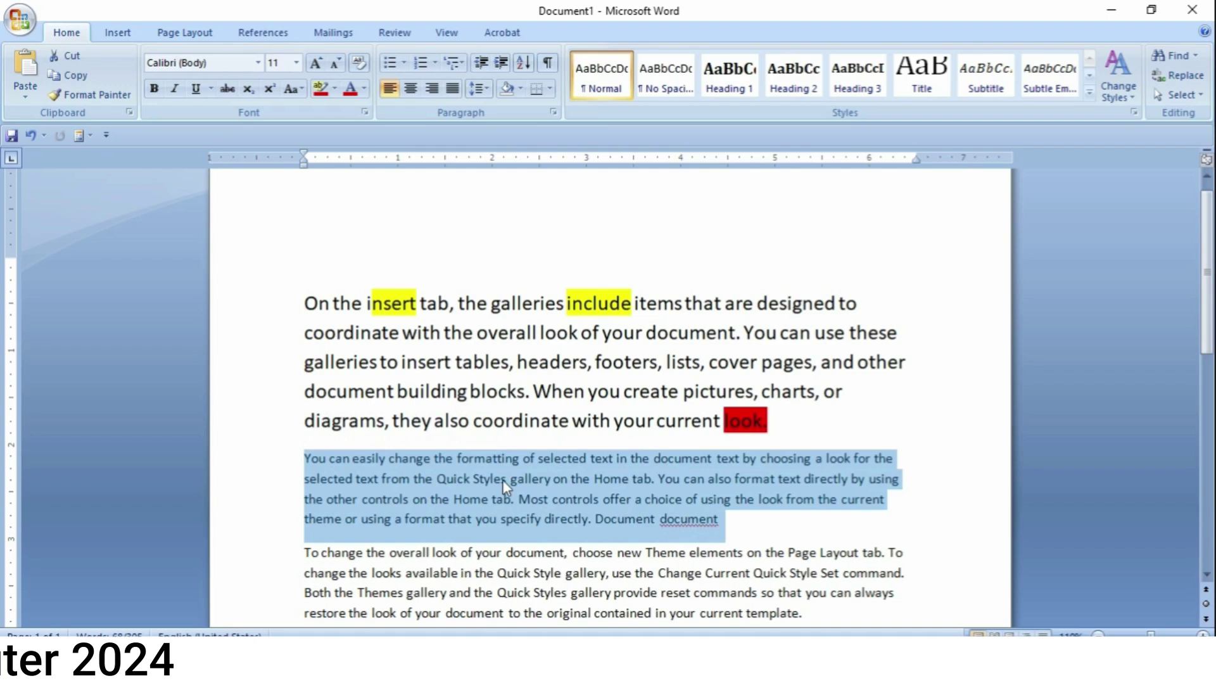
pyautogui.click(689, 520)
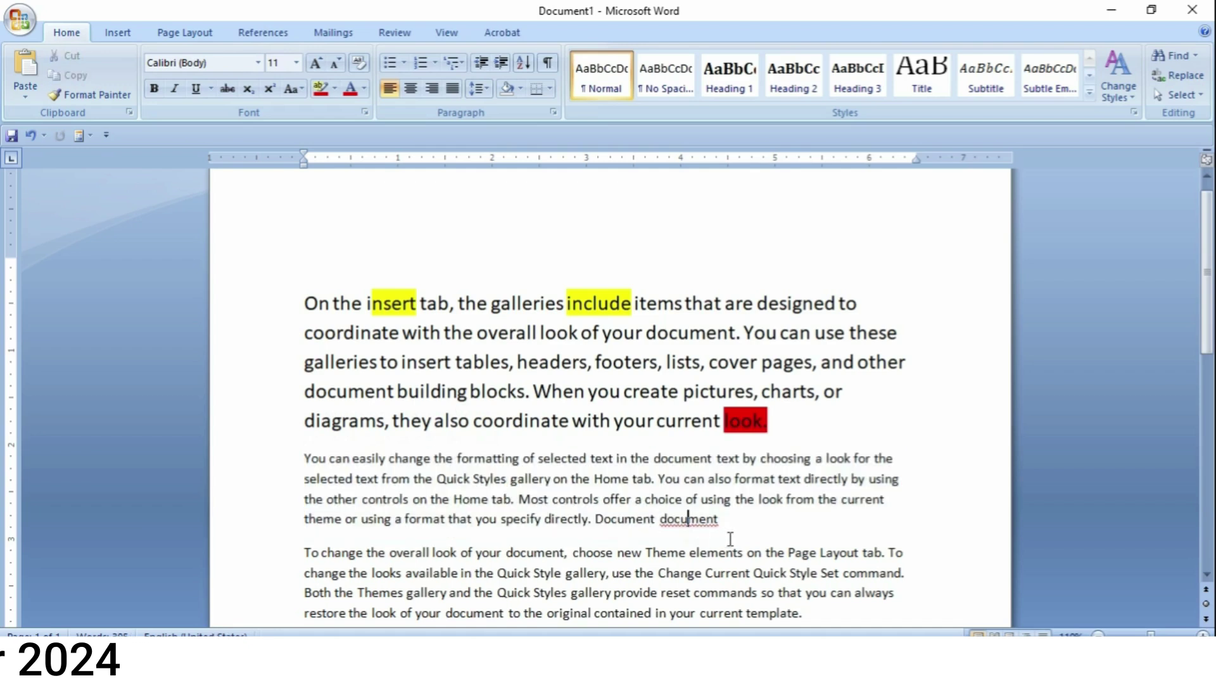
pyautogui.moveTo(730, 538); pyautogui.dragTo(312, 464)
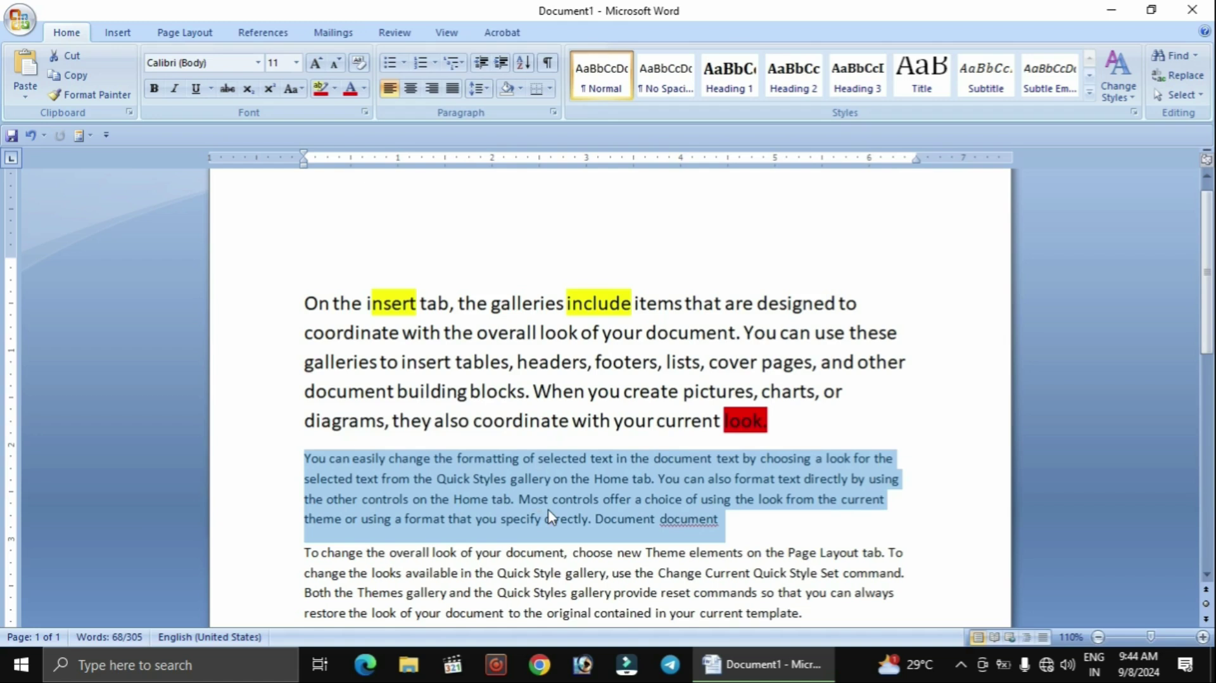
pyautogui.click(364, 88)
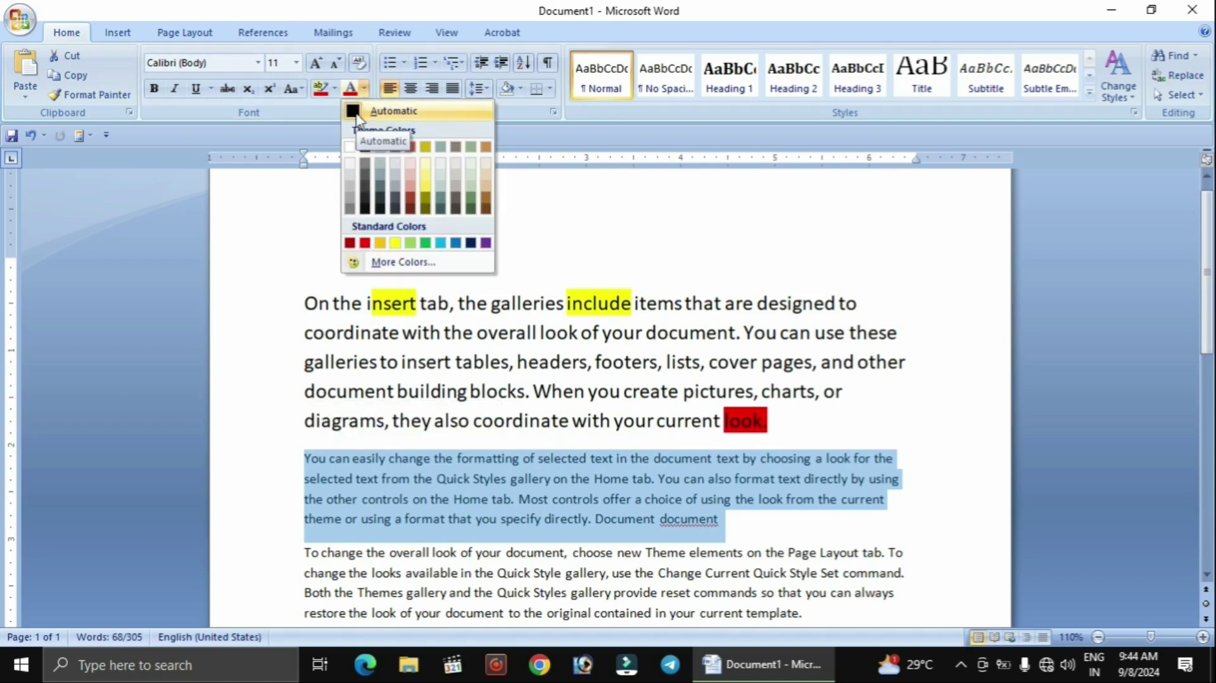
pyautogui.click(365, 244)
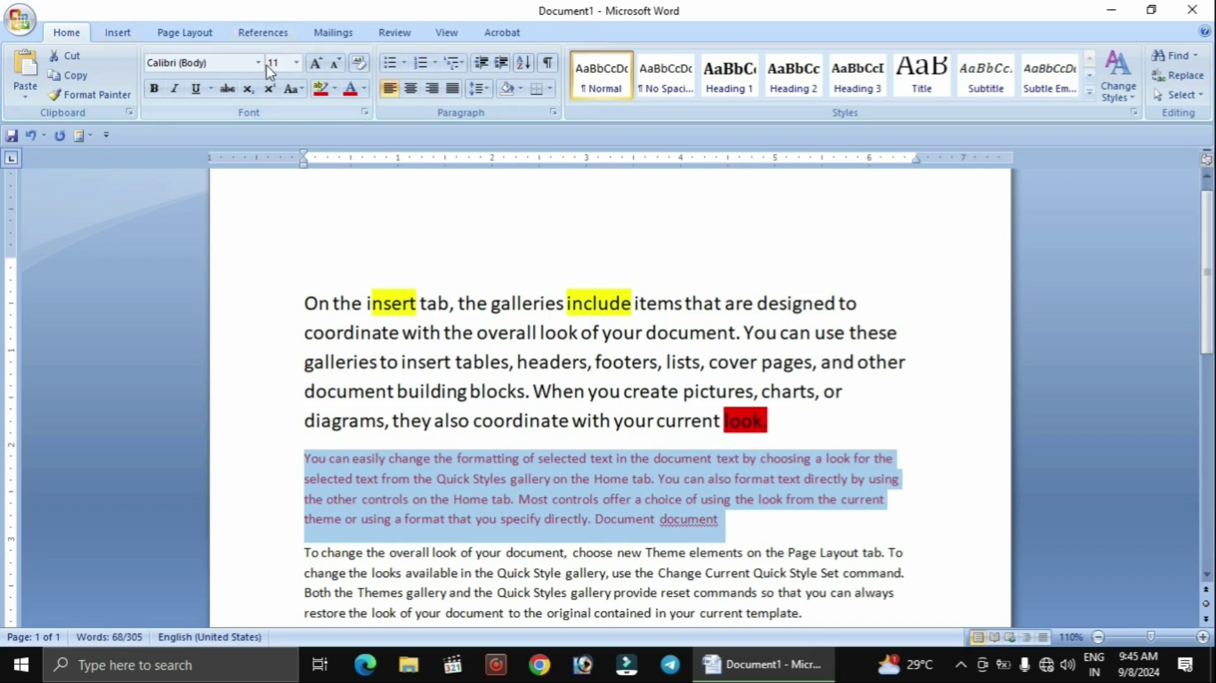
# Enlarge the second paragraph's text to size 16 with Grow Font and deselect it.
pyautogui.click(316, 64)
pyautogui.click(316, 64)
pyautogui.click(316, 64)
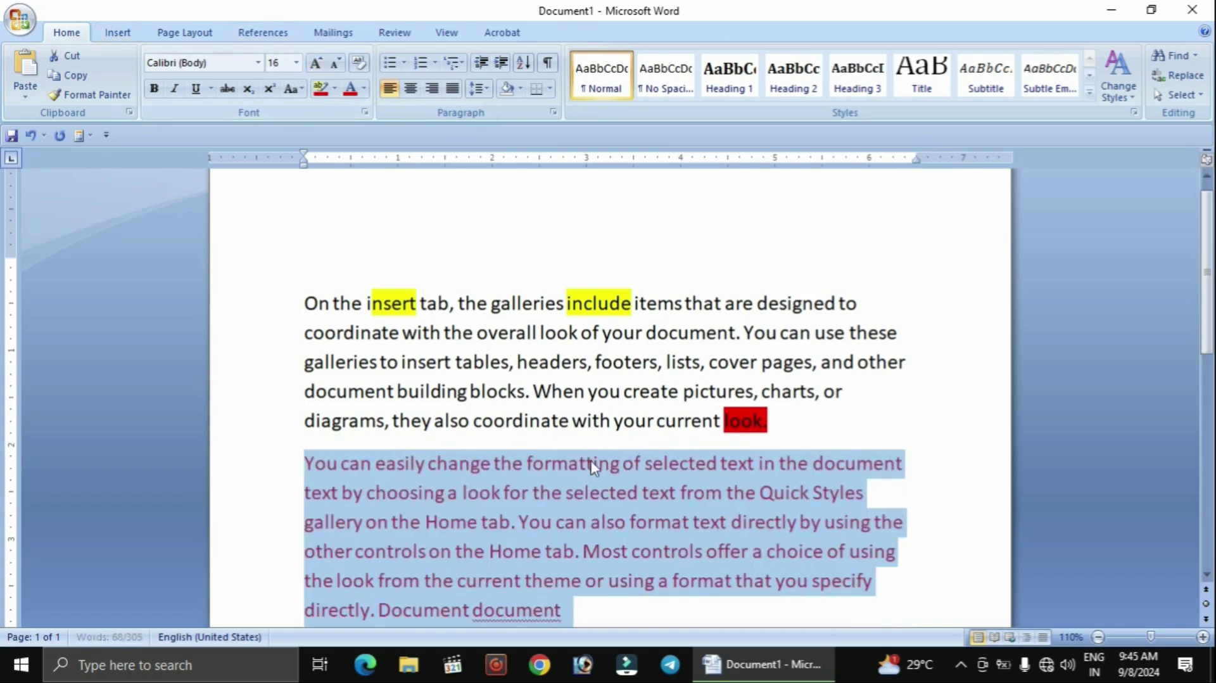
pyautogui.scroll(-1, 670, 568)
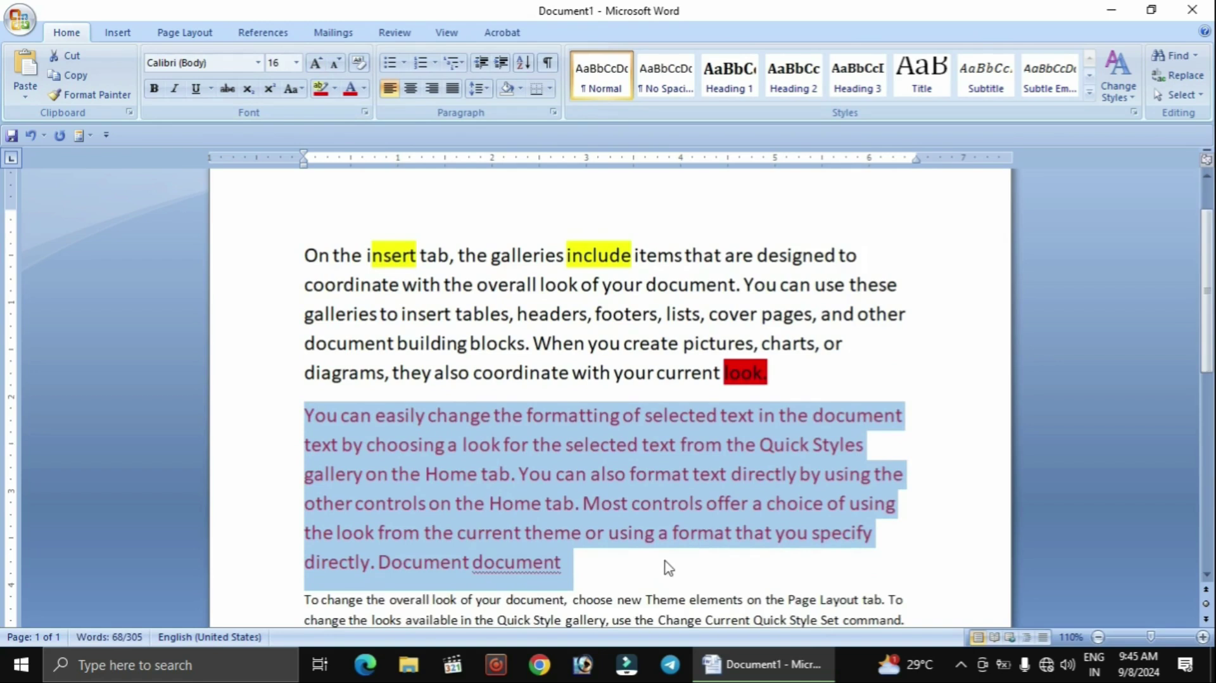
pyautogui.click(609, 576)
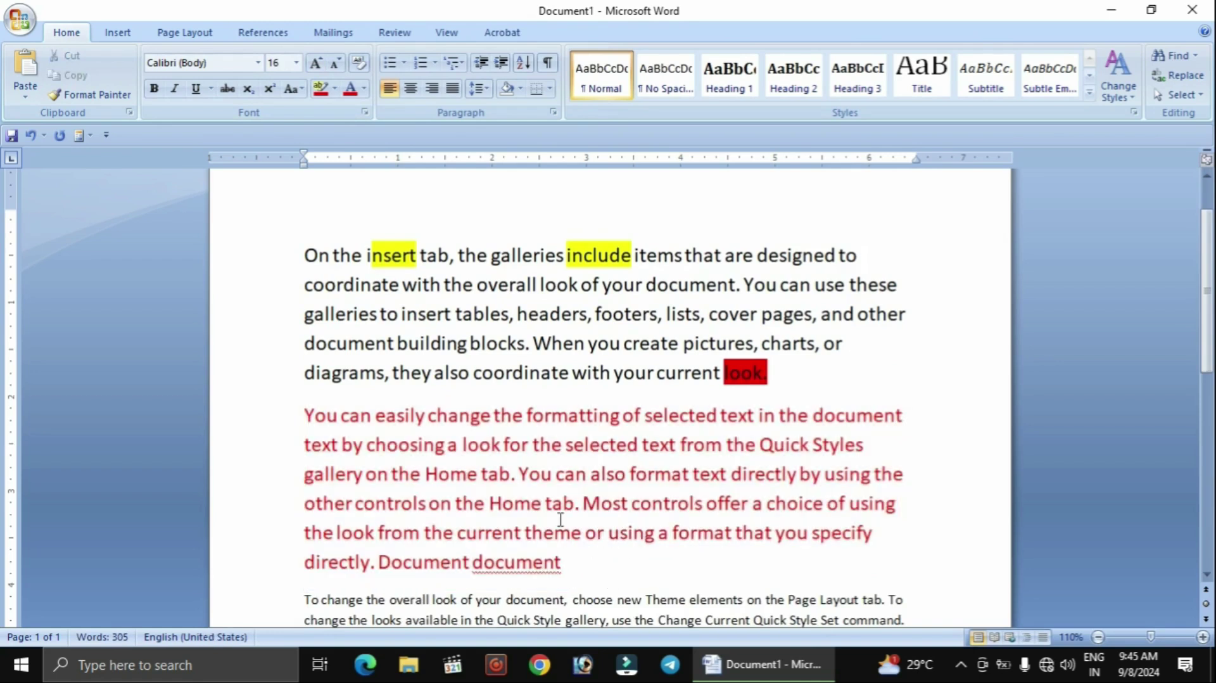
# Change the second paragraph's font color to standard Blue.
pyautogui.moveTo(587, 579); pyautogui.dragTo(320, 423)
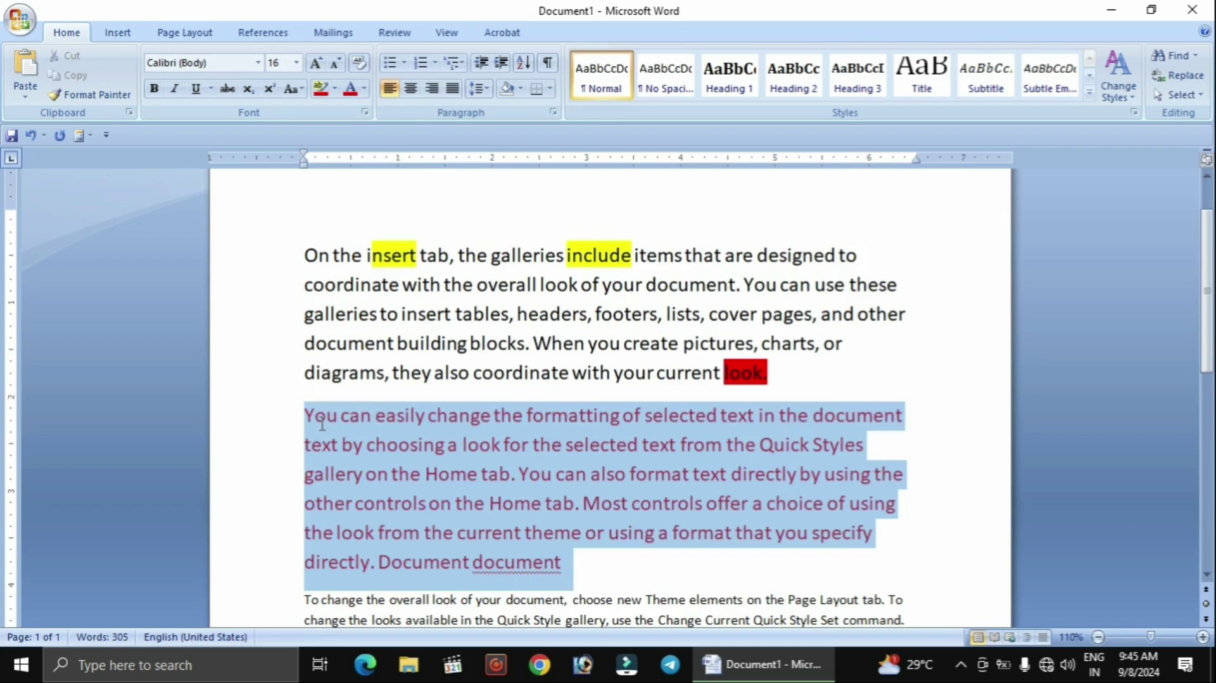
pyautogui.click(364, 90)
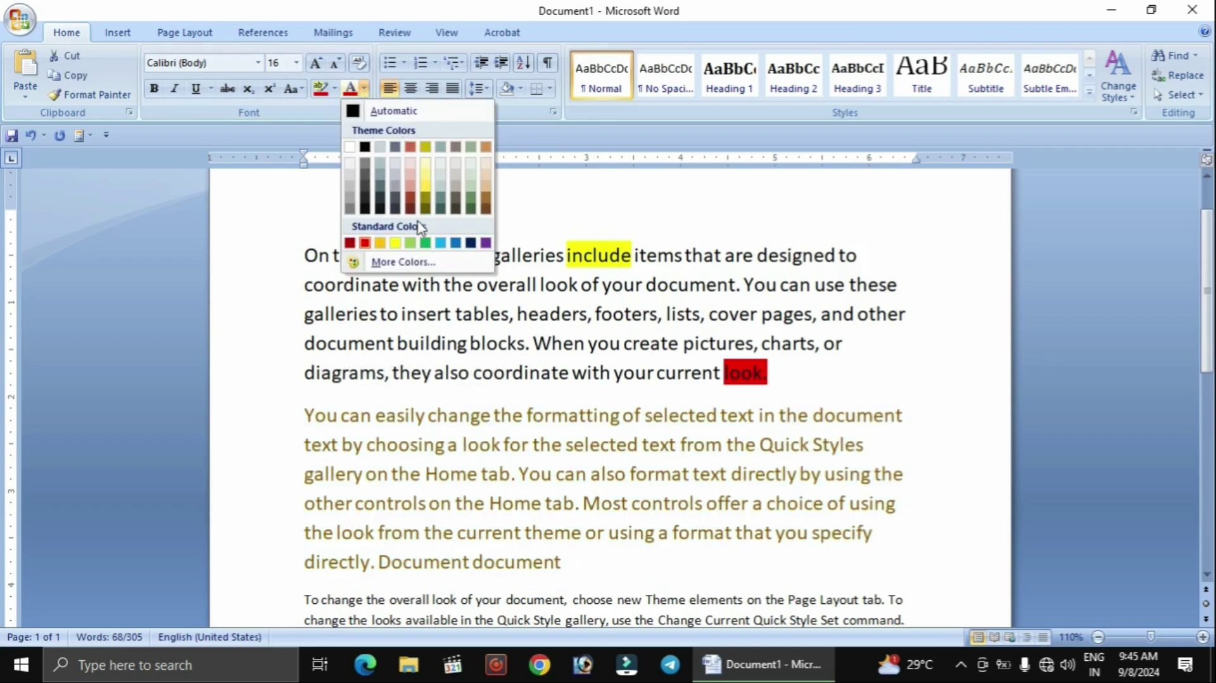
pyautogui.click(456, 244)
pyautogui.click(639, 580)
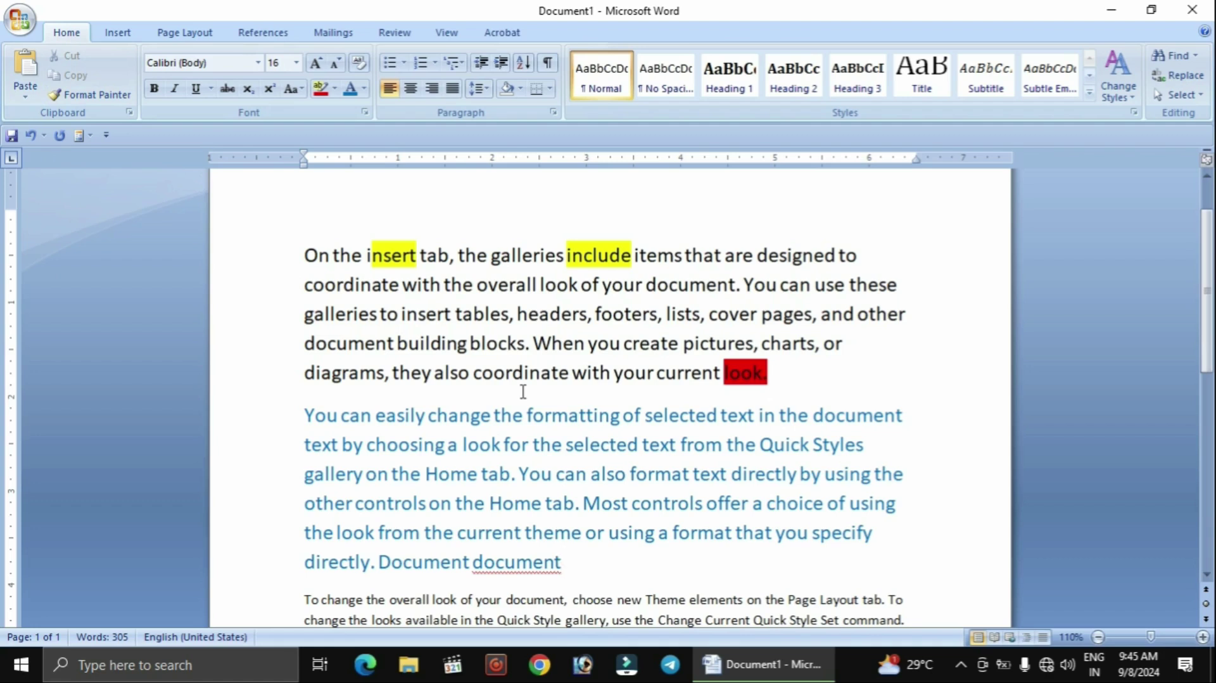
# Clear all formatting from the whole document and enlarge all its text to size 12.
pyautogui.hotkey('ctrl', 'a')
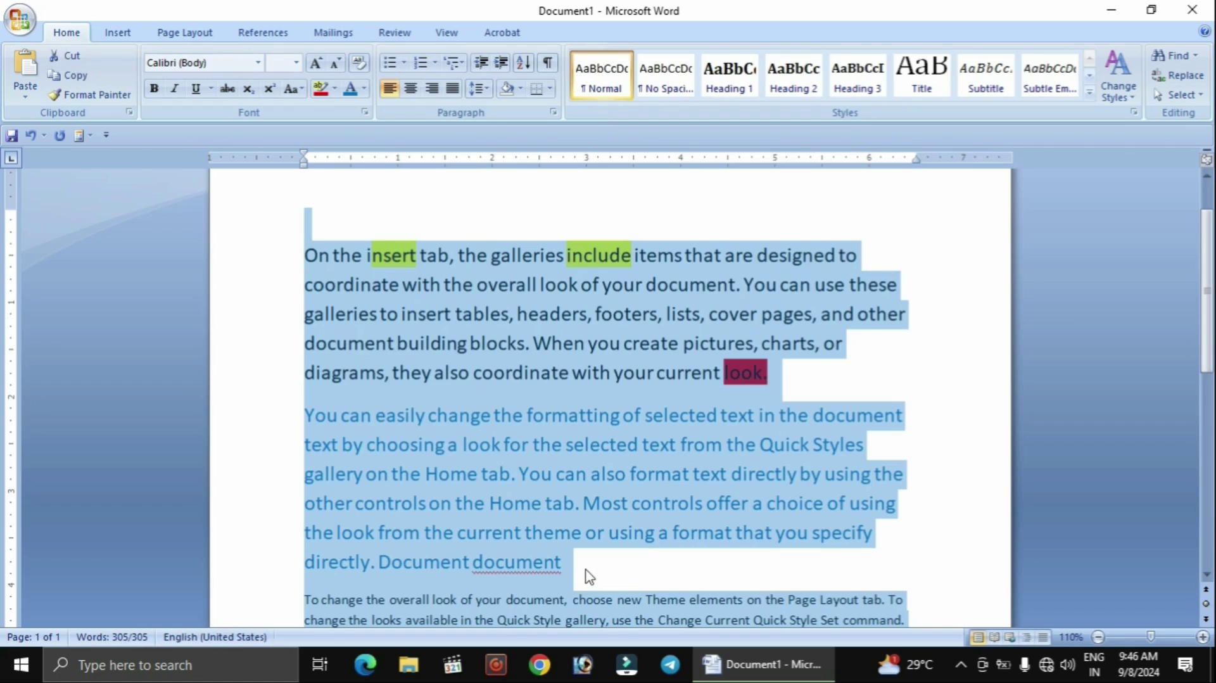
pyautogui.click(360, 64)
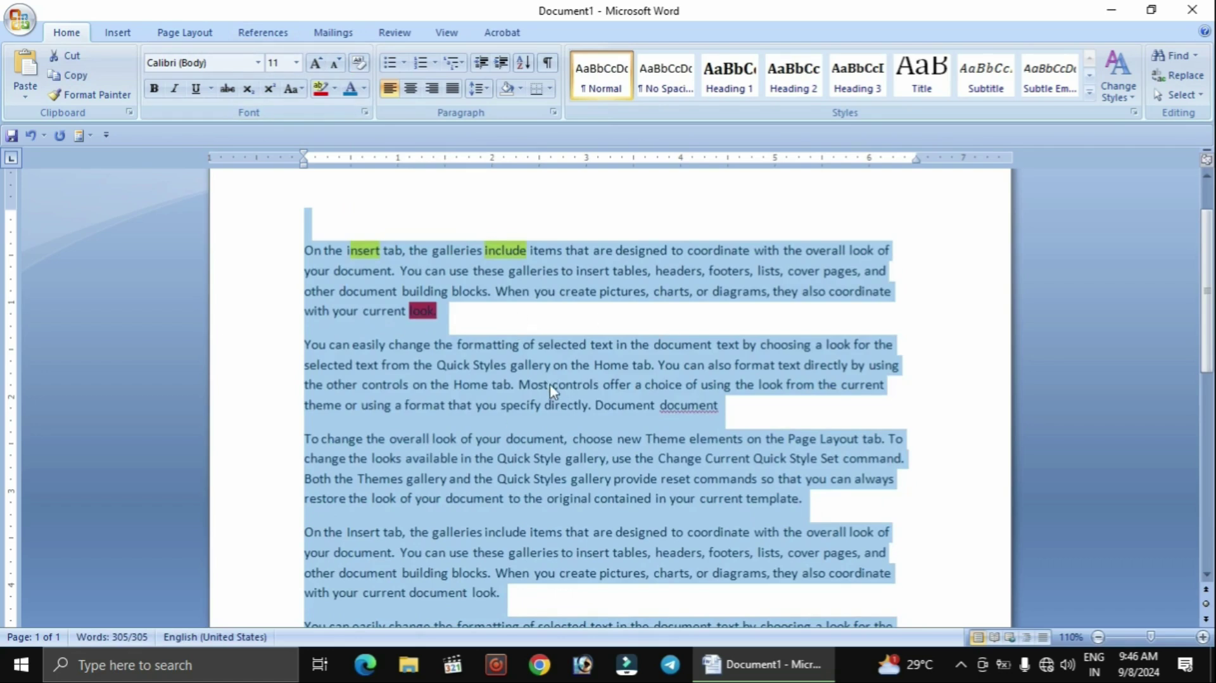
pyautogui.click(328, 64)
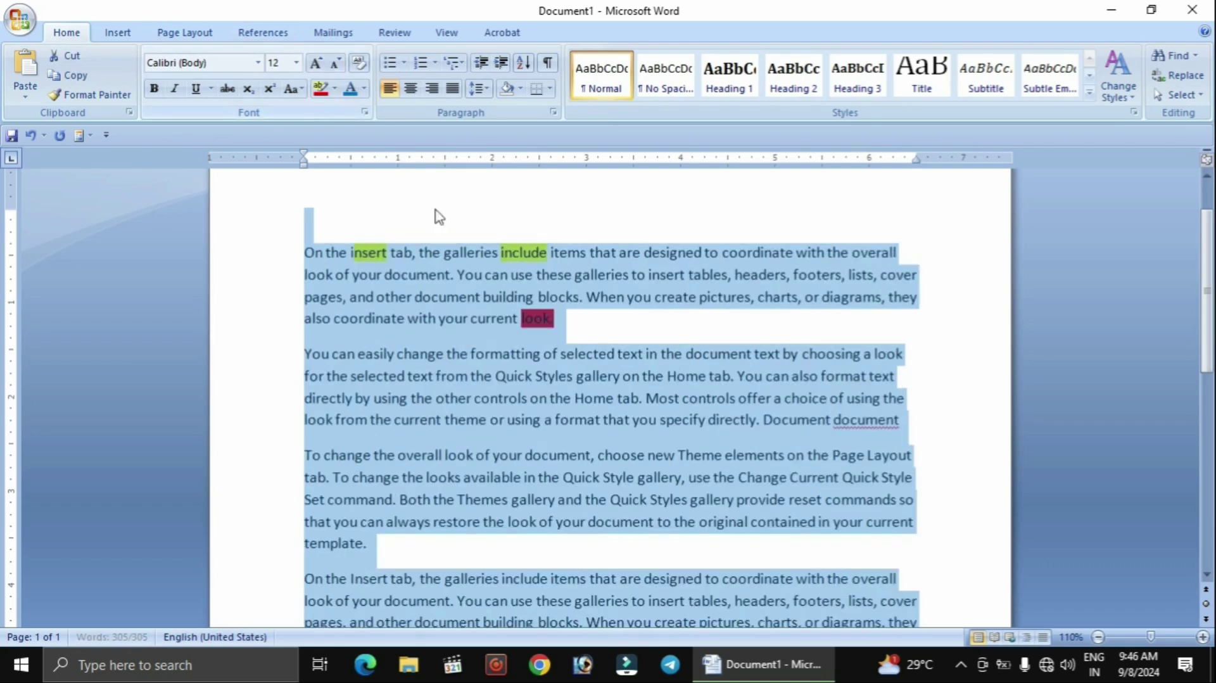
pyautogui.click(624, 334)
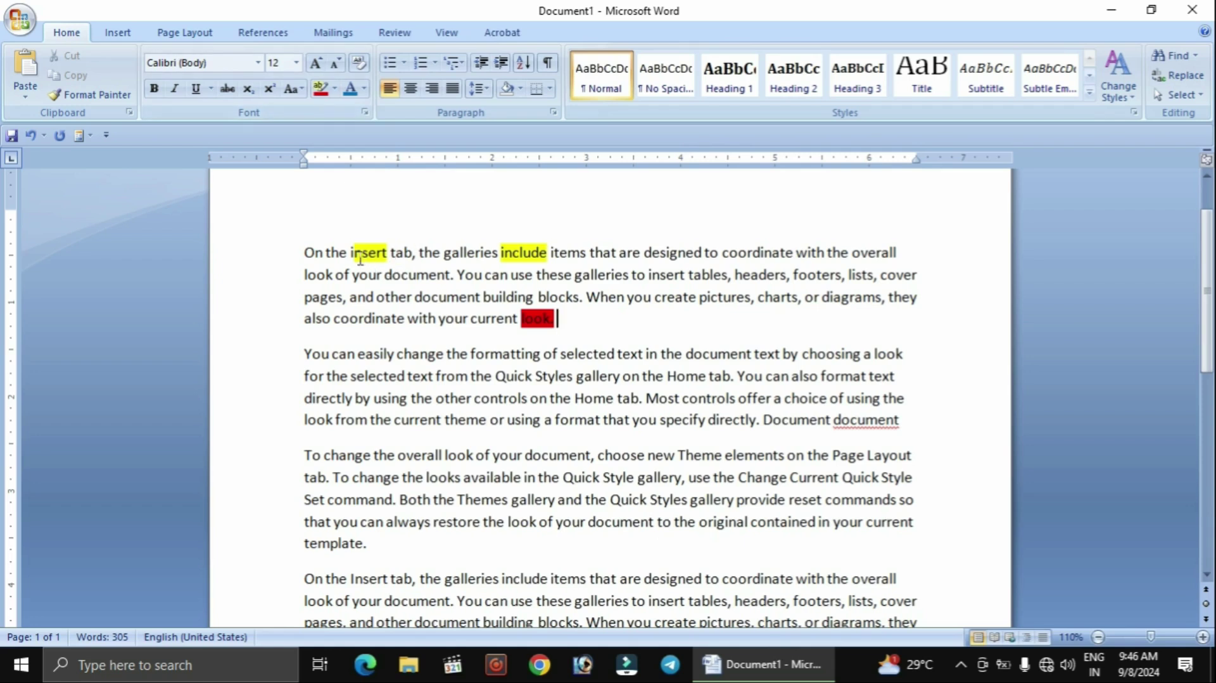
# Remove all text highlighting from the first paragraph by setting its highlight to No Color.
pyautogui.moveTo(326, 254); pyautogui.dragTo(392, 256)
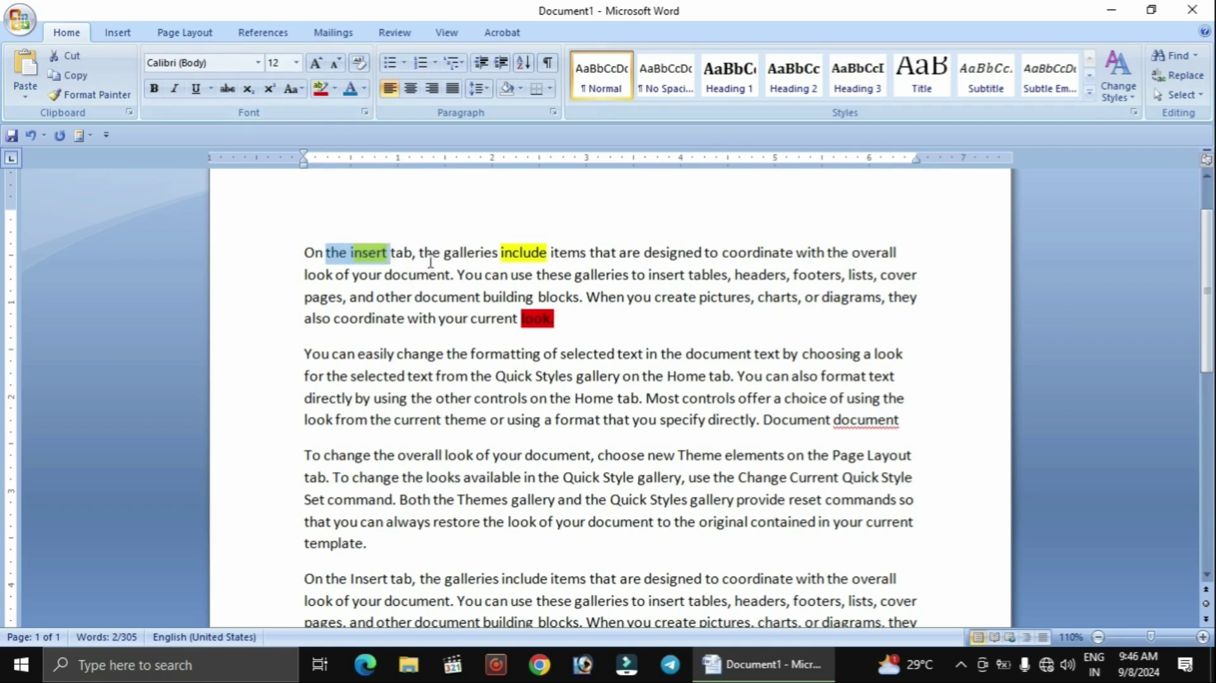
pyautogui.moveTo(304, 254); pyautogui.dragTo(629, 337)
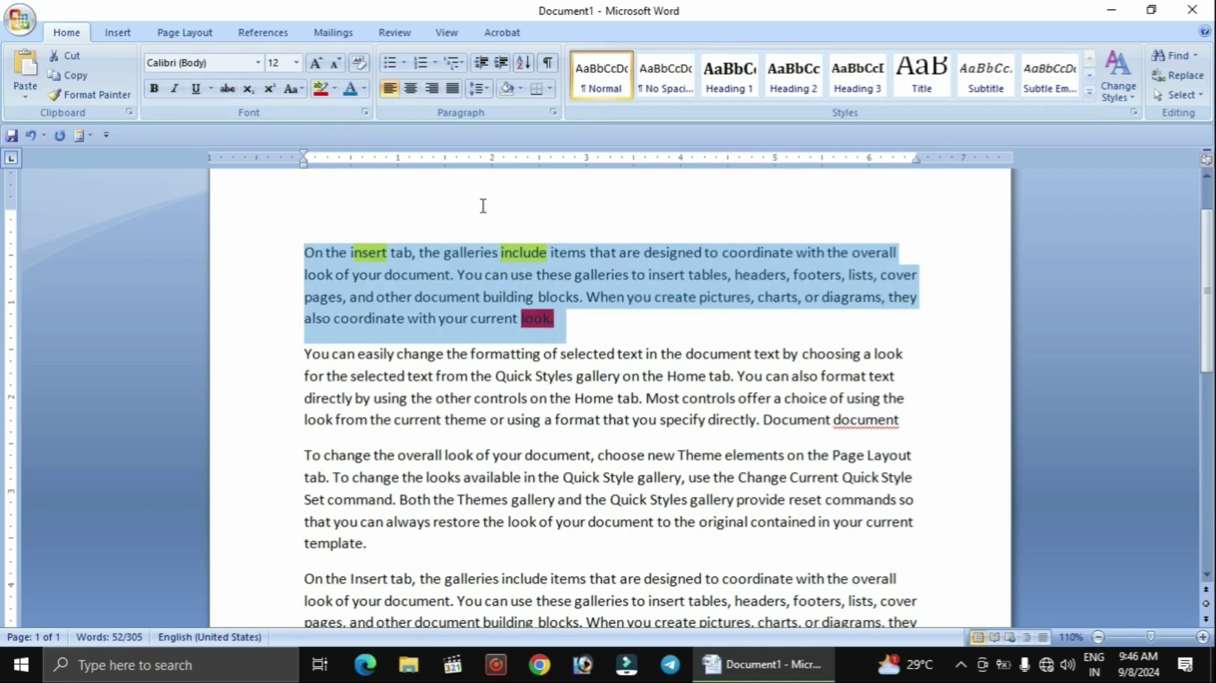
pyautogui.click(338, 89)
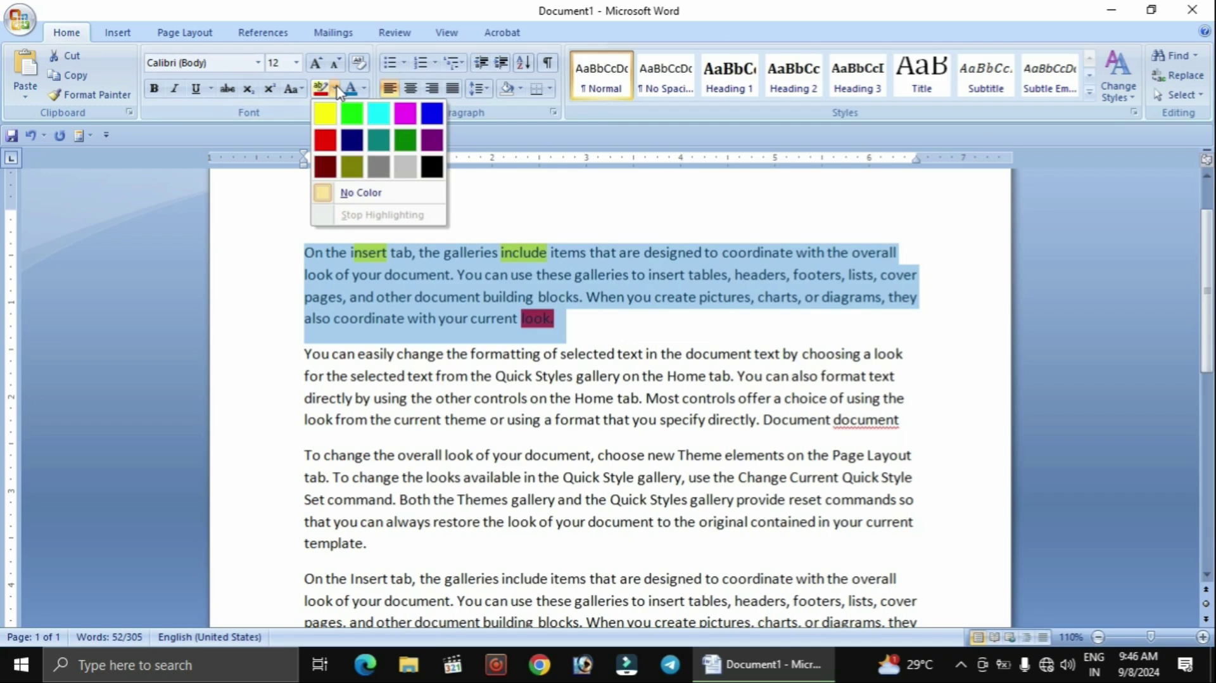
pyautogui.click(390, 196)
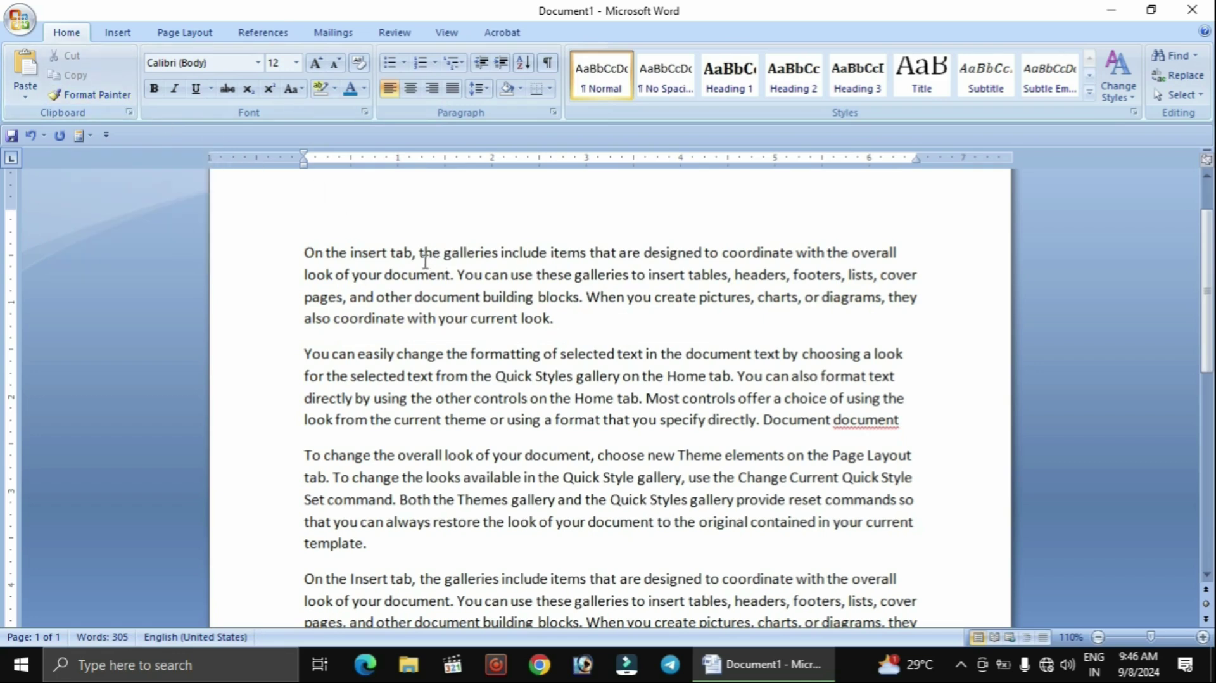
# Format "On the insert tab," at the start of the first paragraph as size 20, bold, underlined and standard Red.
pyautogui.moveTo(418, 253); pyautogui.dragTo(310, 226)
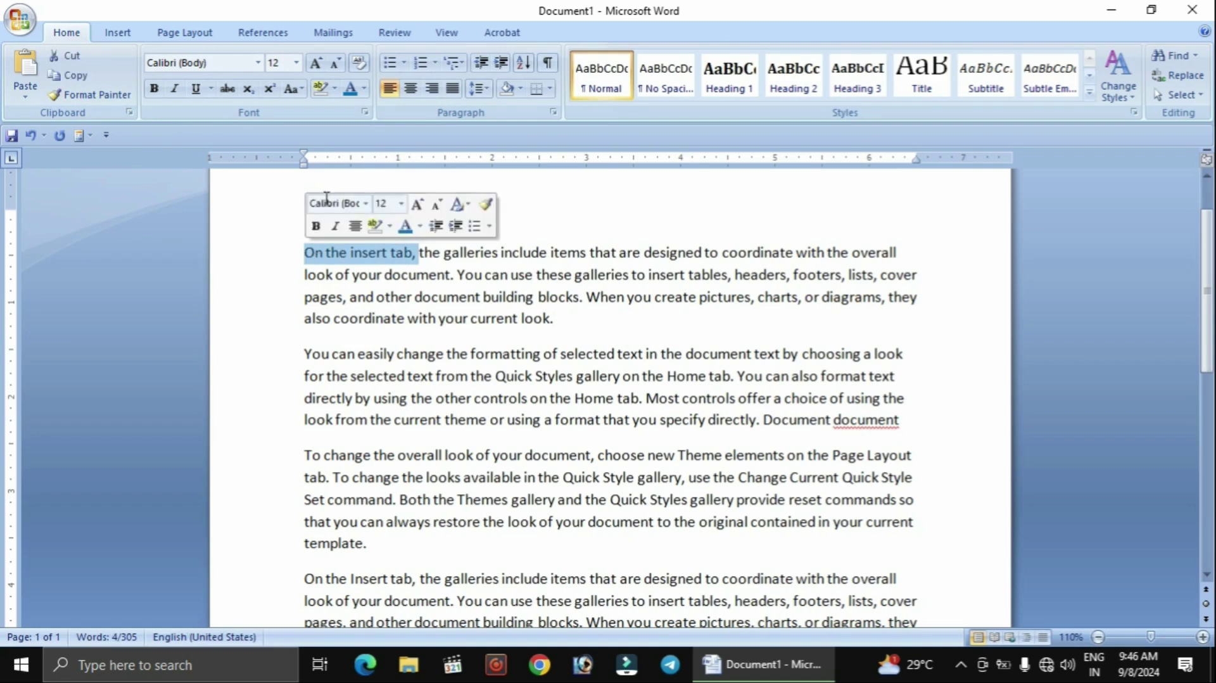
pyautogui.click(296, 63)
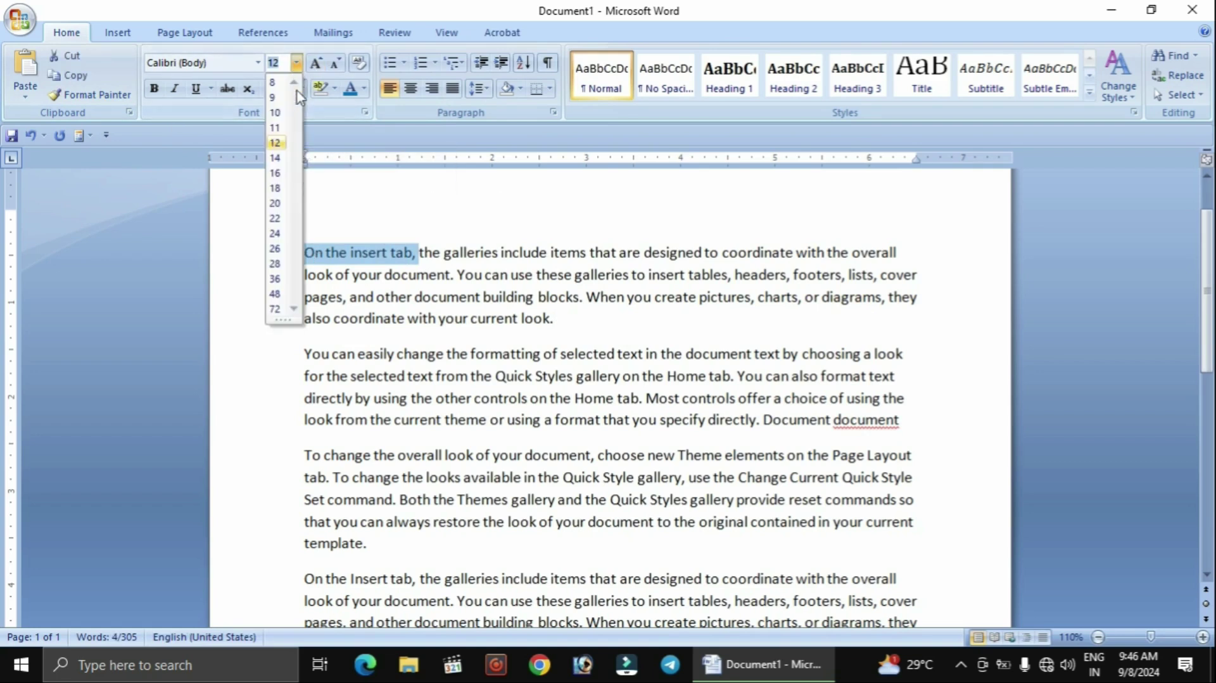
pyautogui.click(276, 204)
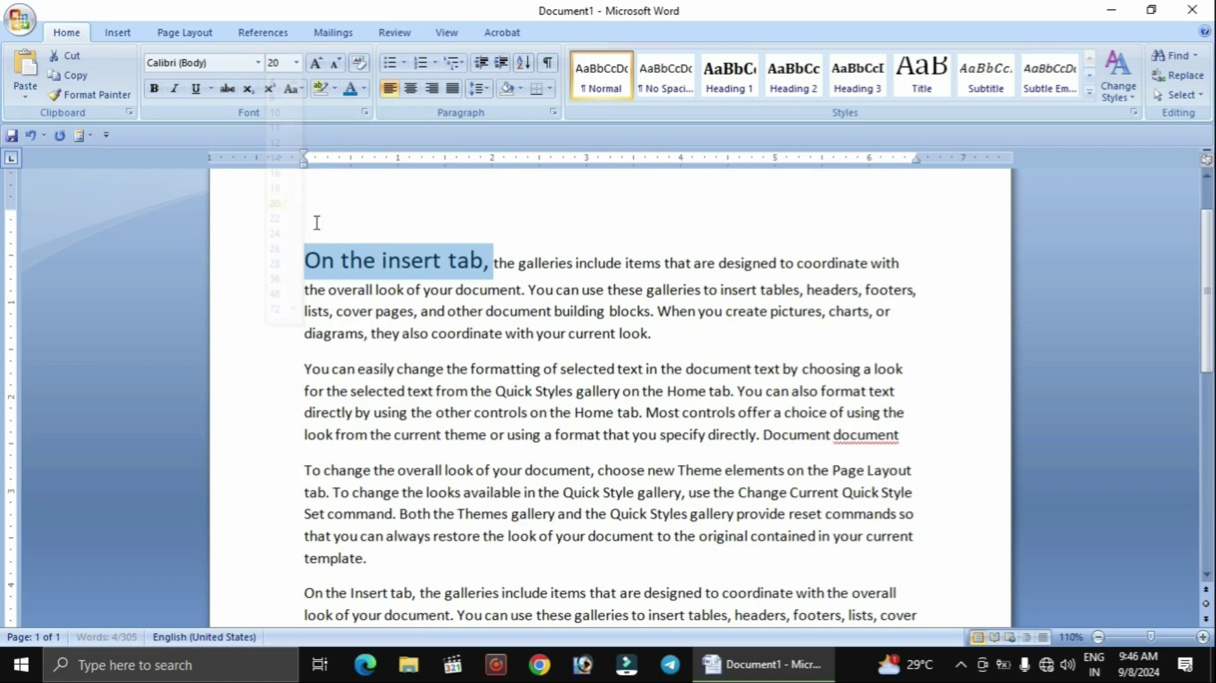
pyautogui.click(154, 89)
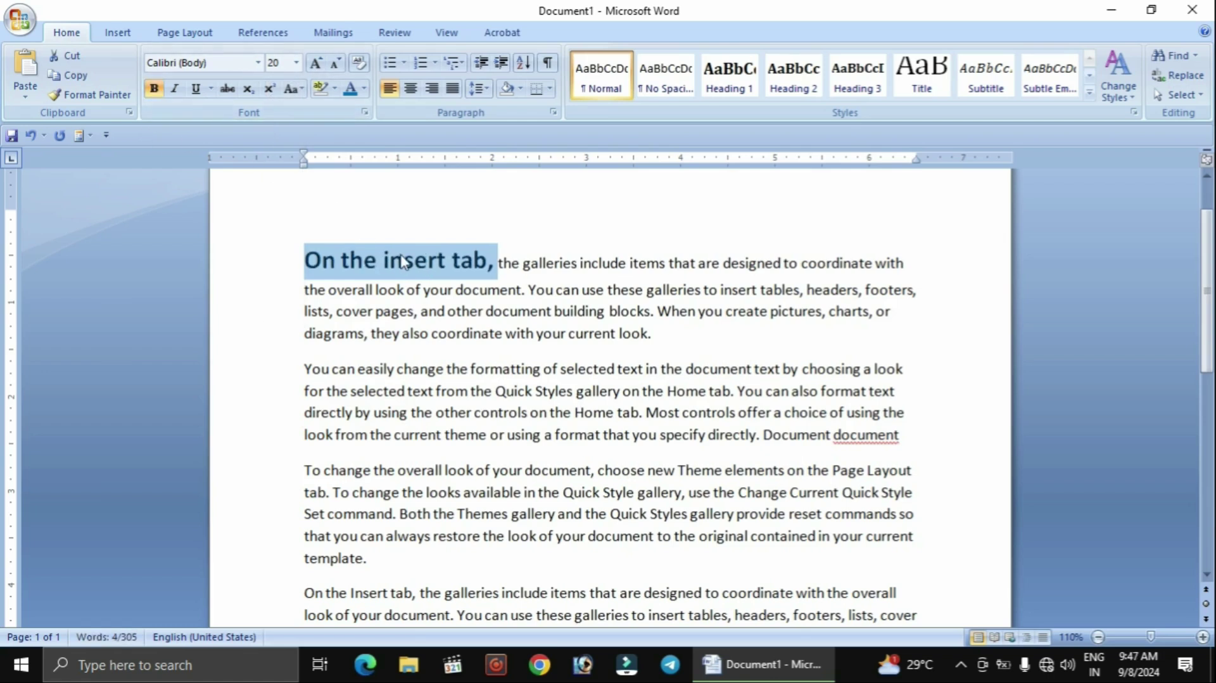
pyautogui.click(198, 89)
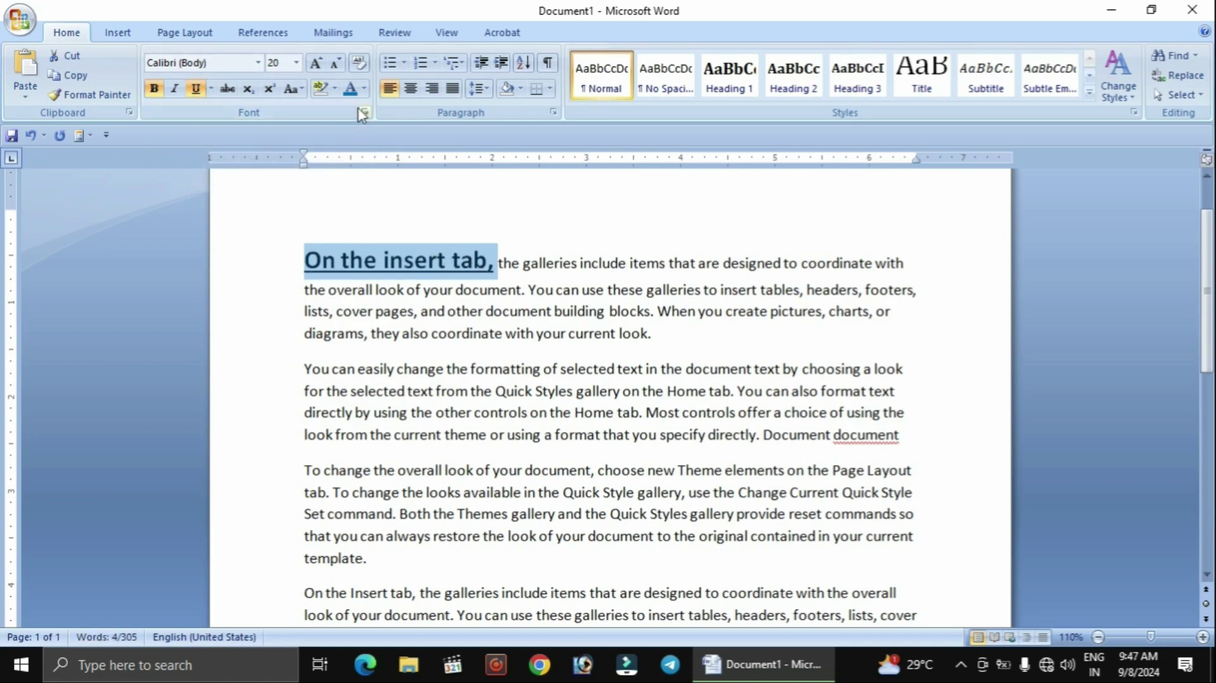
pyautogui.click(365, 88)
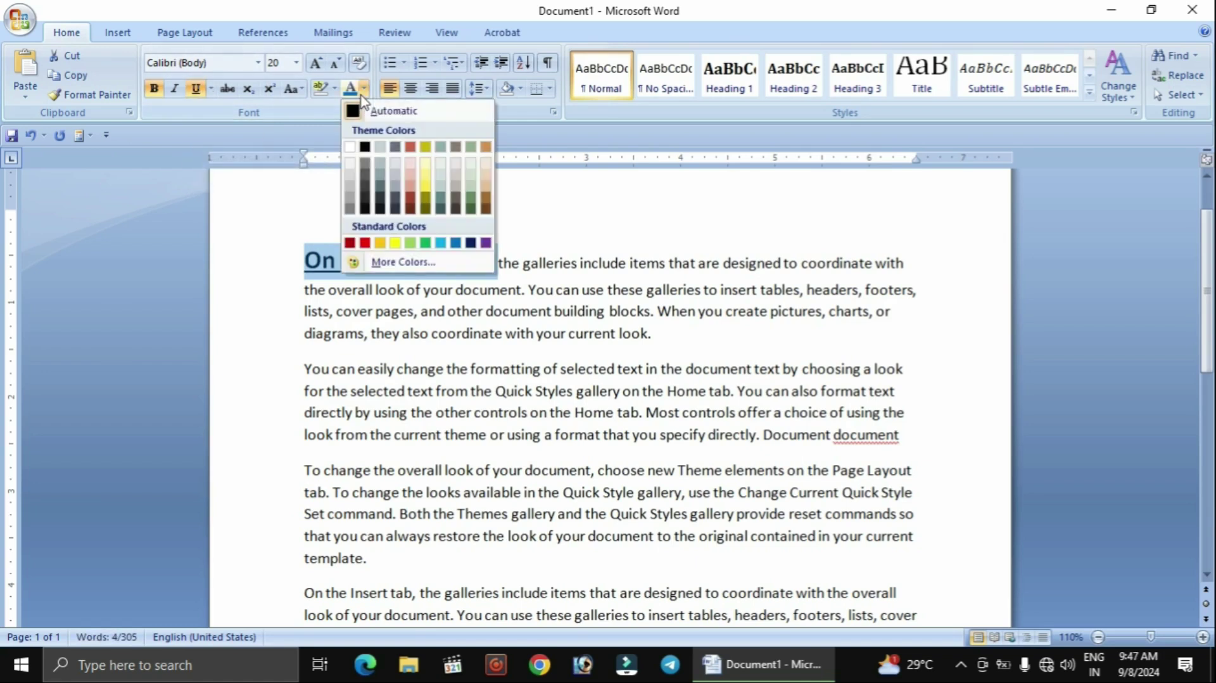
pyautogui.click(366, 243)
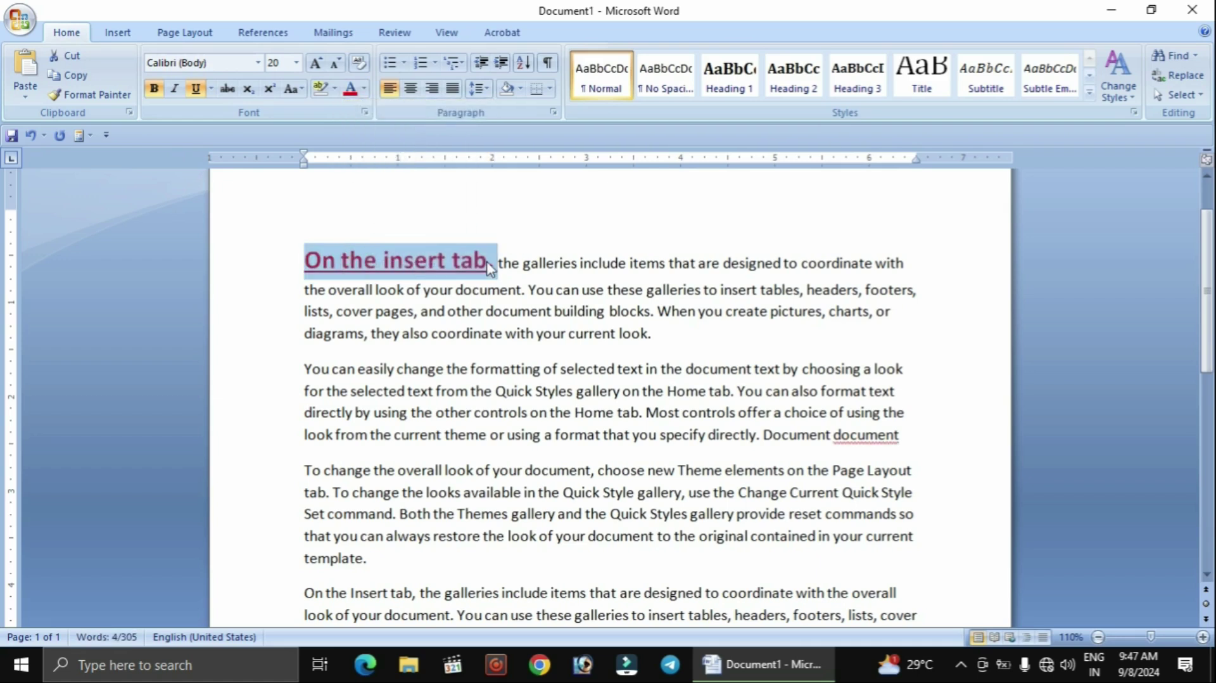
pyautogui.click(491, 269)
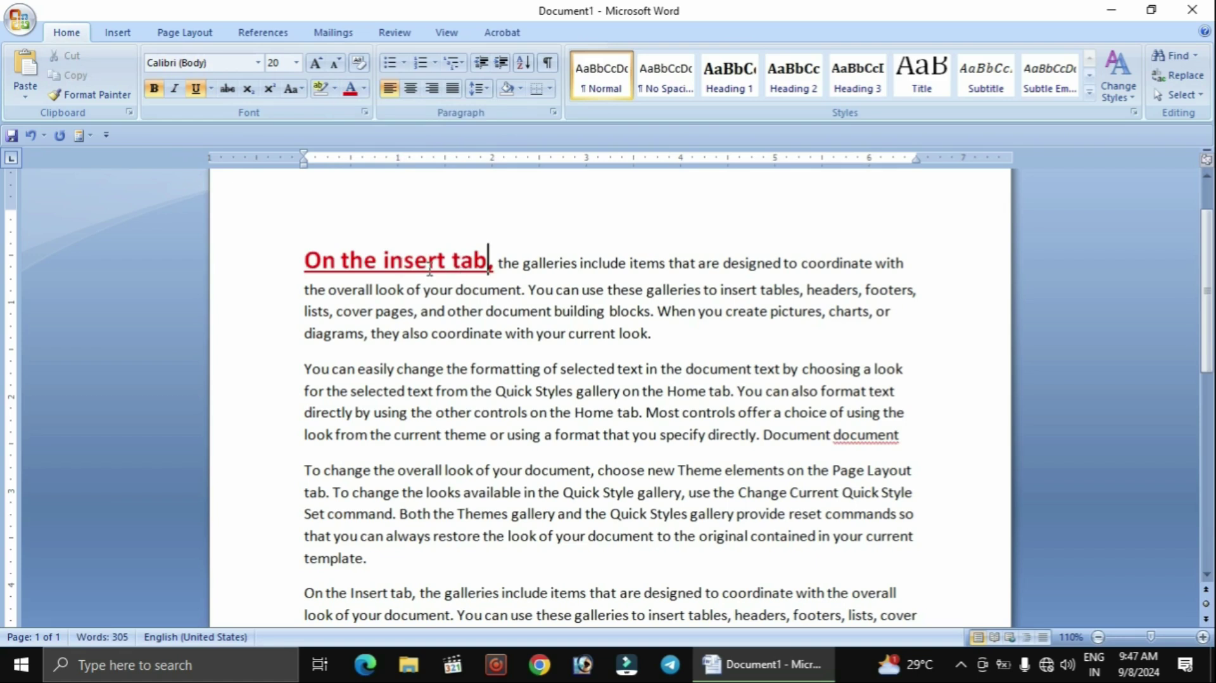
# Copy the formatting of "On the insert tab," onto "change the overall look" in the third paragraph with Format Painter.
pyautogui.click(478, 472)
pyautogui.moveTo(479, 472); pyautogui.dragTo(308, 474)
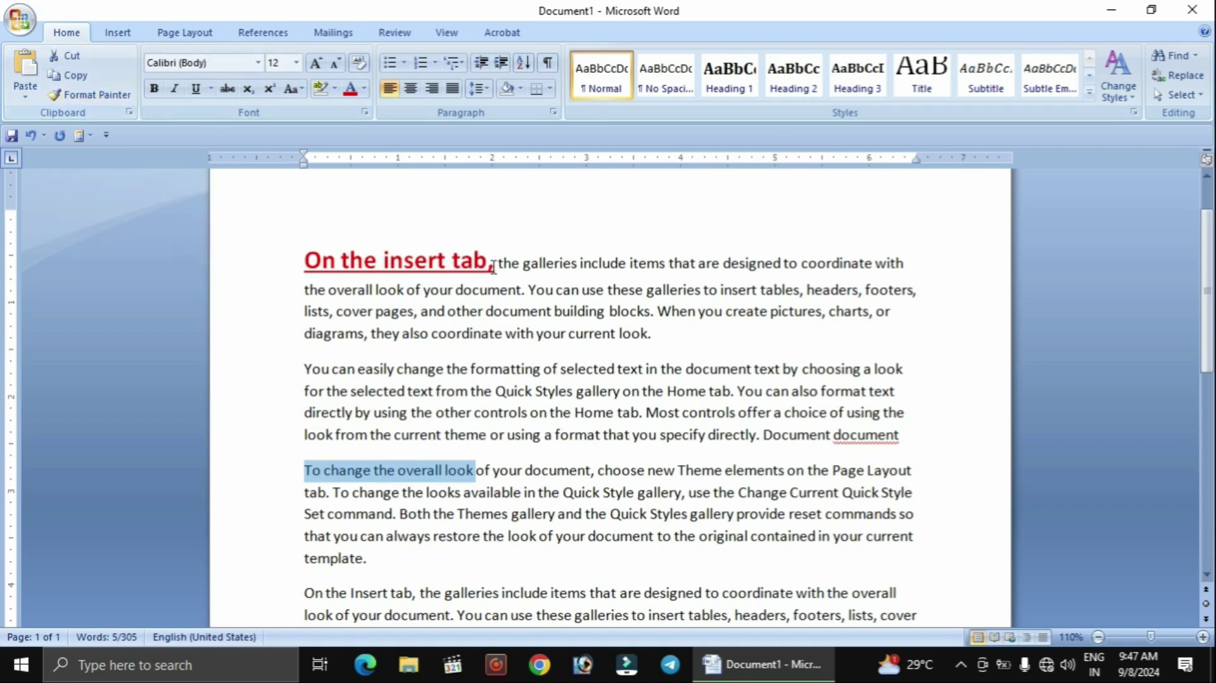
pyautogui.moveTo(500, 266); pyautogui.dragTo(304, 259)
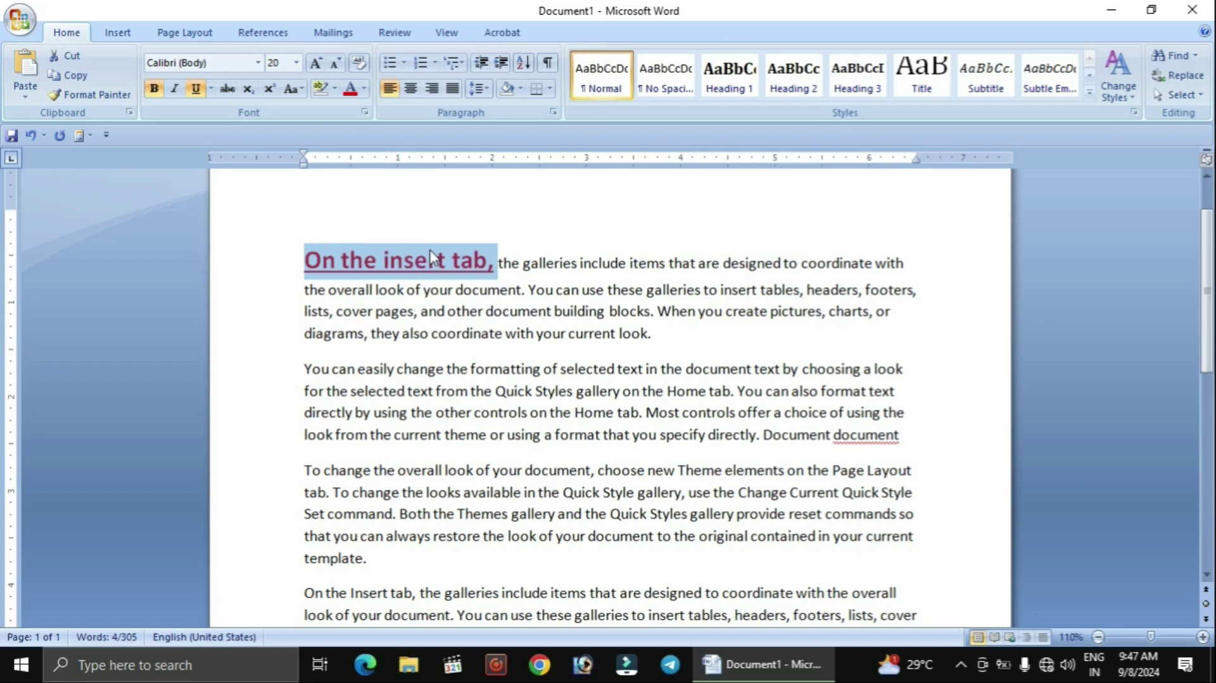
pyautogui.click(112, 96)
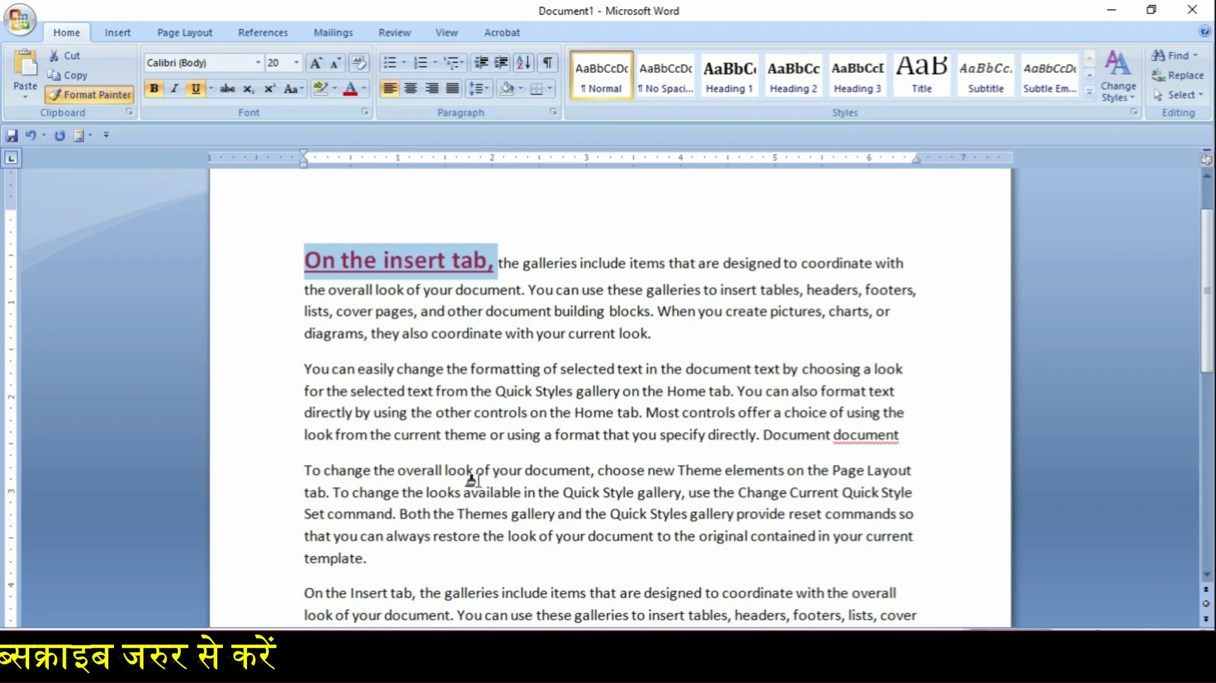
pyautogui.moveTo(327, 470); pyautogui.dragTo(491, 474)
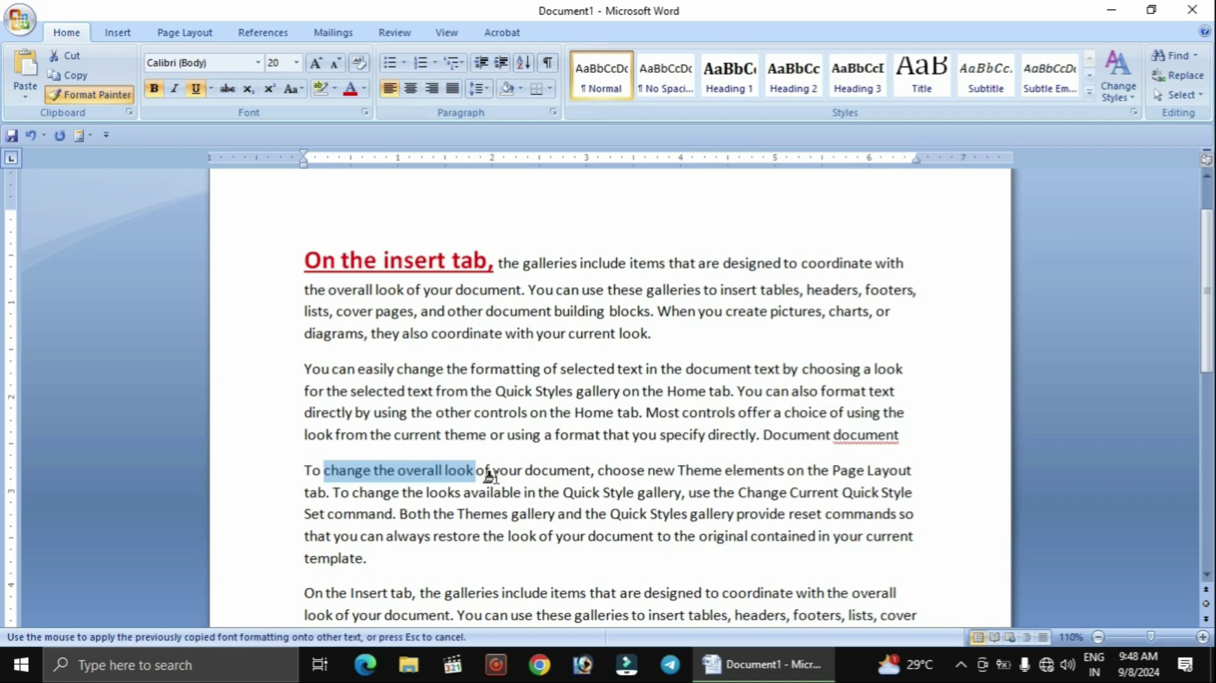
pyautogui.moveTo(491, 475); pyautogui.dragTo(491, 475)
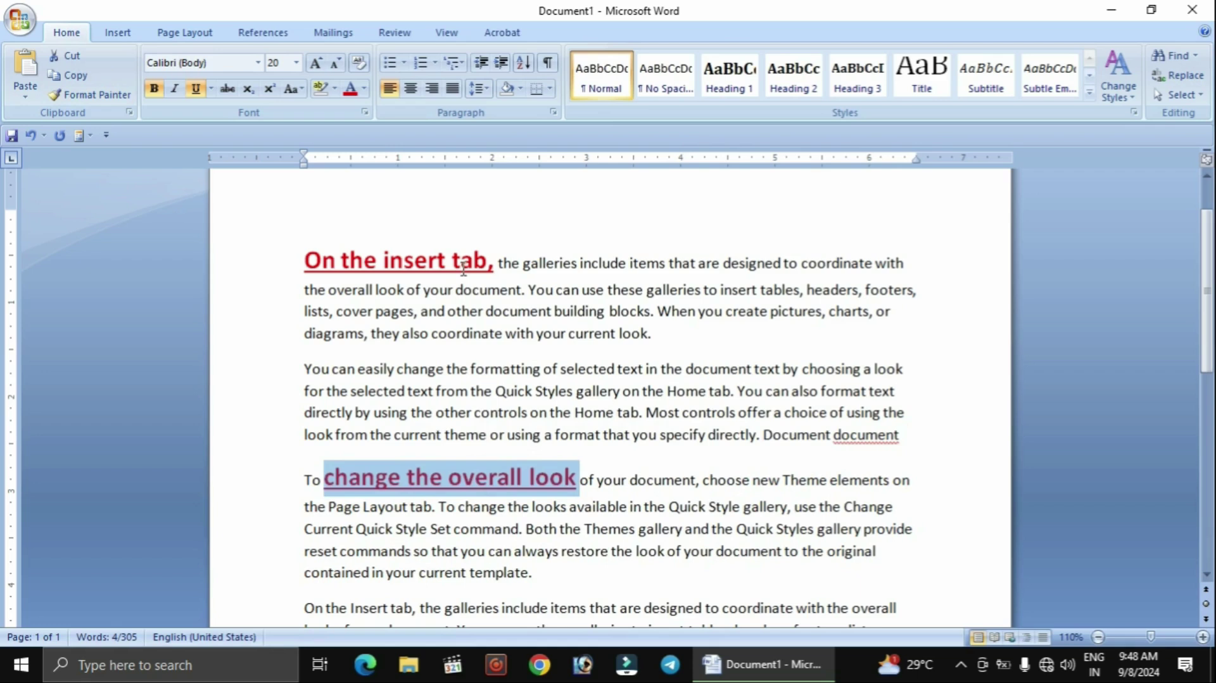
pyautogui.click(334, 481)
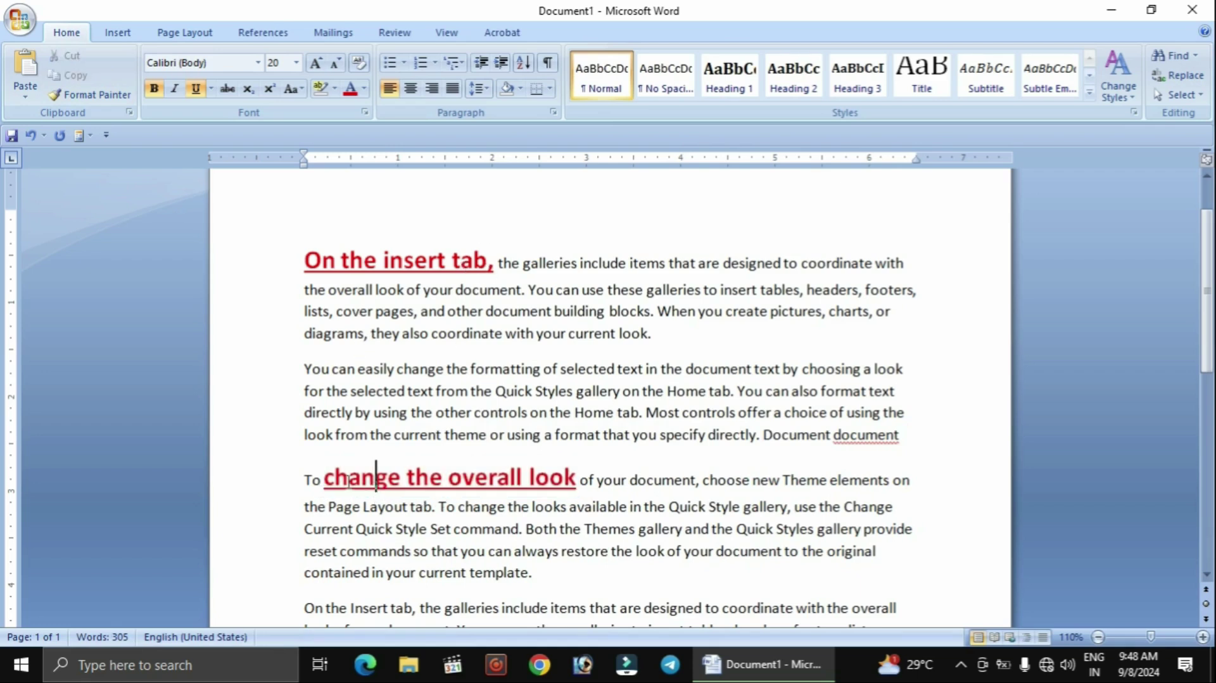
# Copy the formatting of the opening word "On" onto the word "To" at the start of the third paragraph with Format Painter.
pyautogui.press('Left')
pyautogui.press('Left')
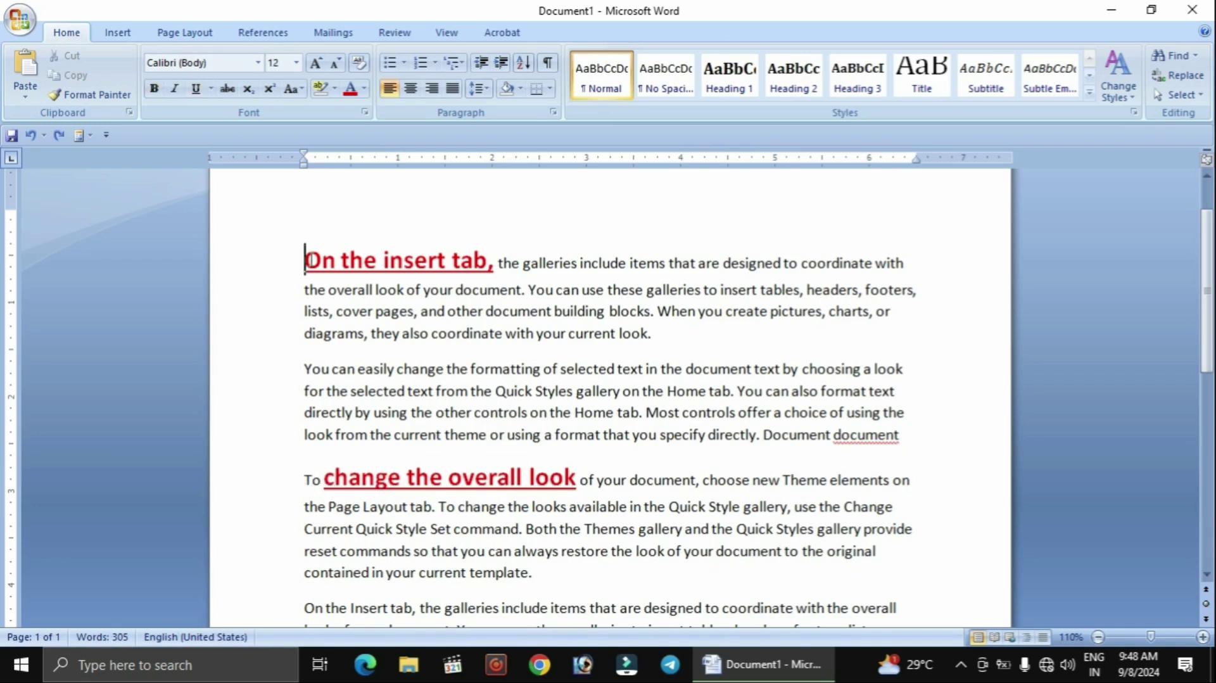
pyautogui.moveTo(305, 261); pyautogui.dragTo(336, 262)
pyautogui.click(90, 94)
pyautogui.moveTo(306, 481); pyautogui.dragTo(335, 485)
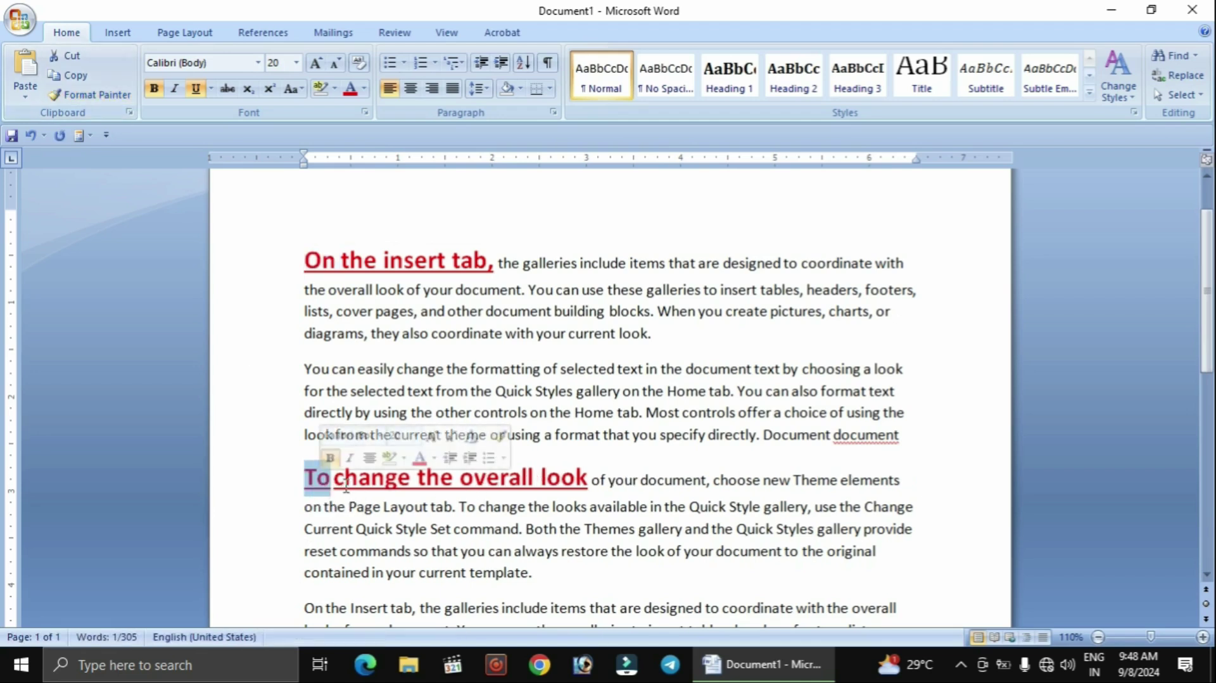
pyautogui.click(346, 484)
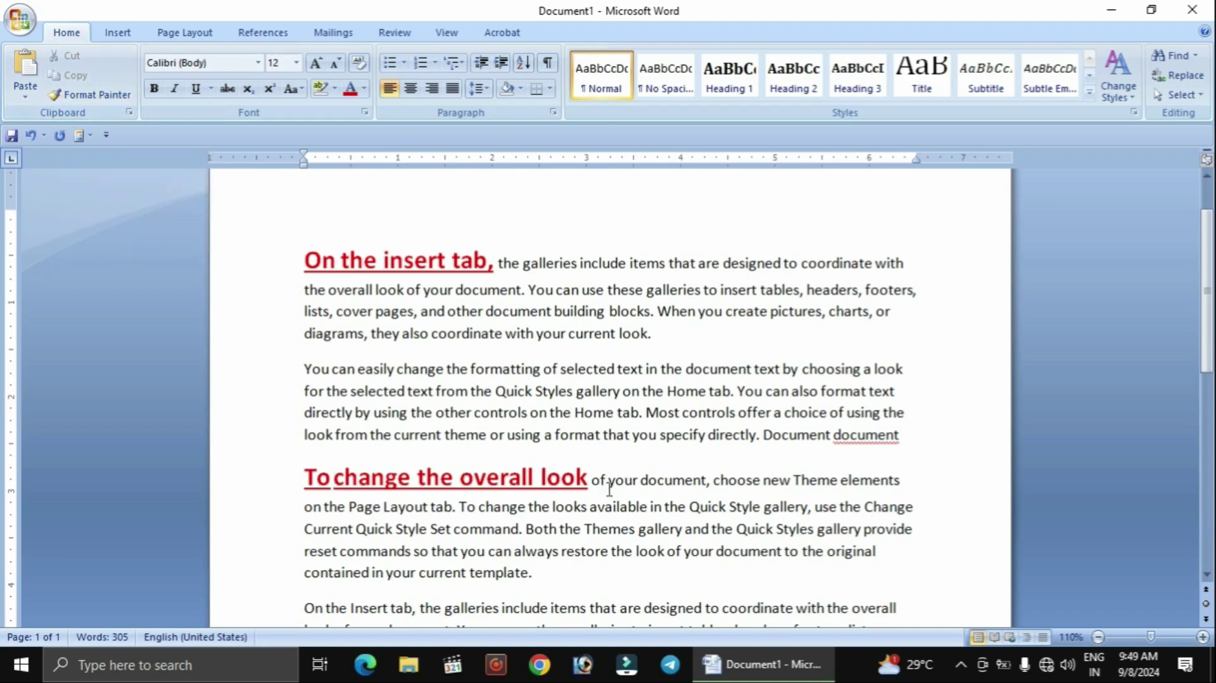
# Clear all formatting from the whole document and deselect the text.
pyautogui.hotkey('ctrl', 'a')
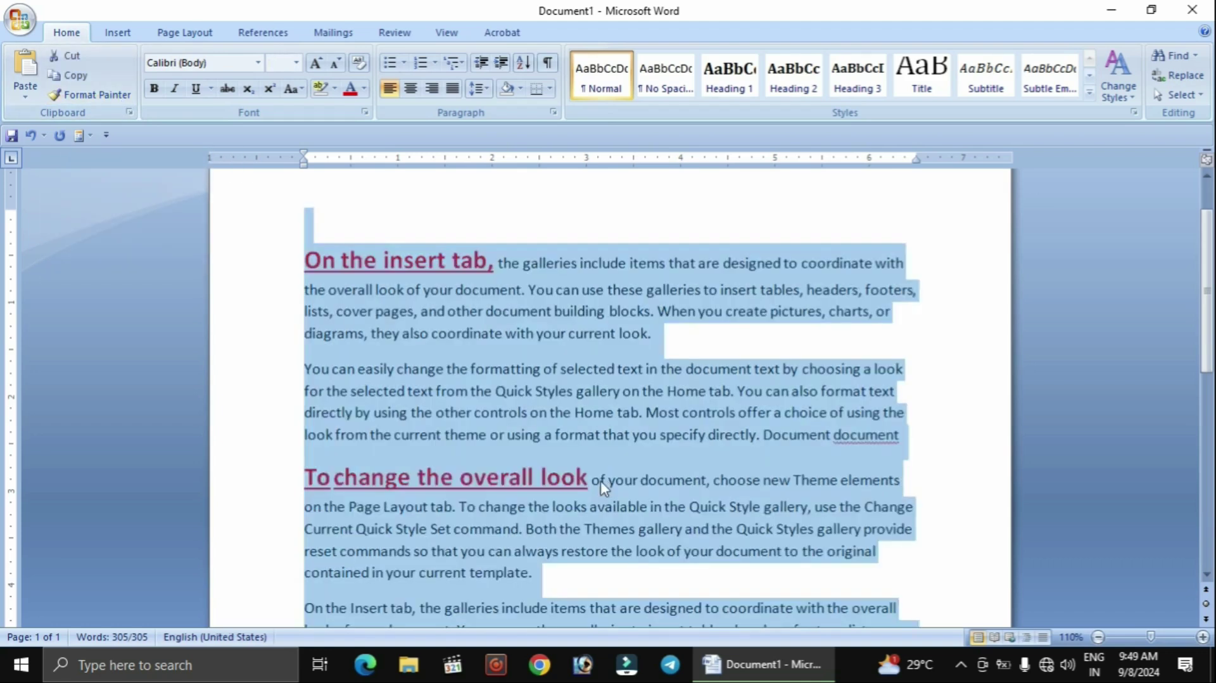
pyautogui.click(359, 64)
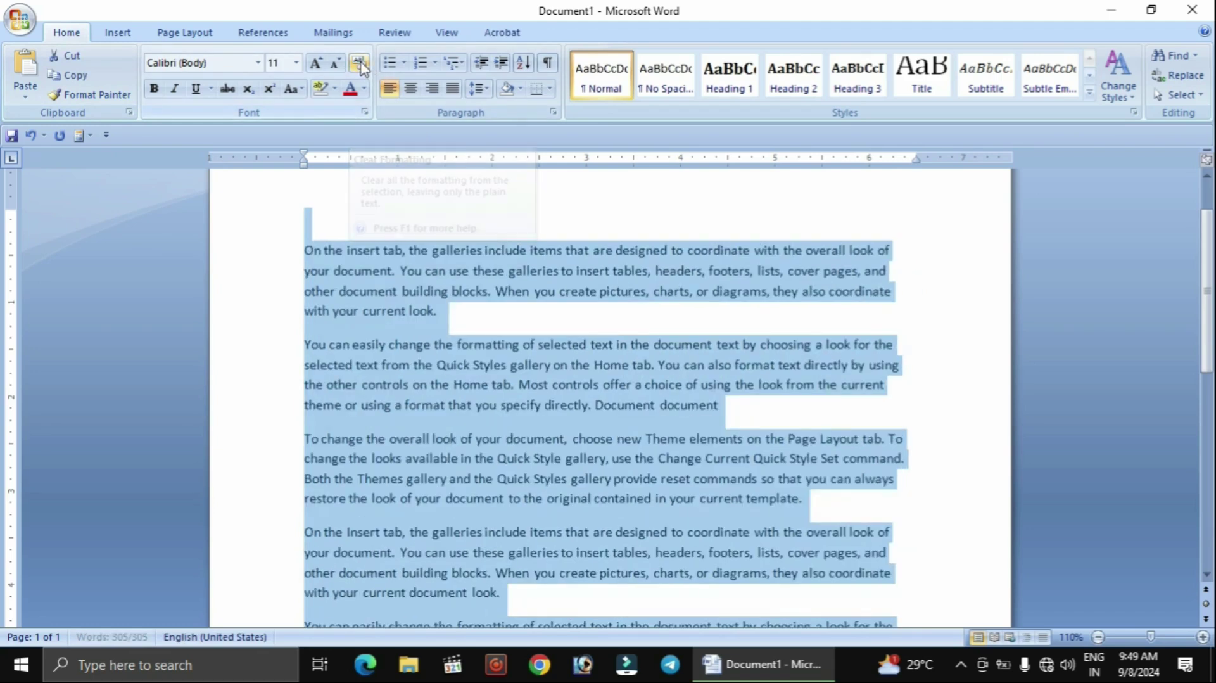
pyautogui.click(504, 315)
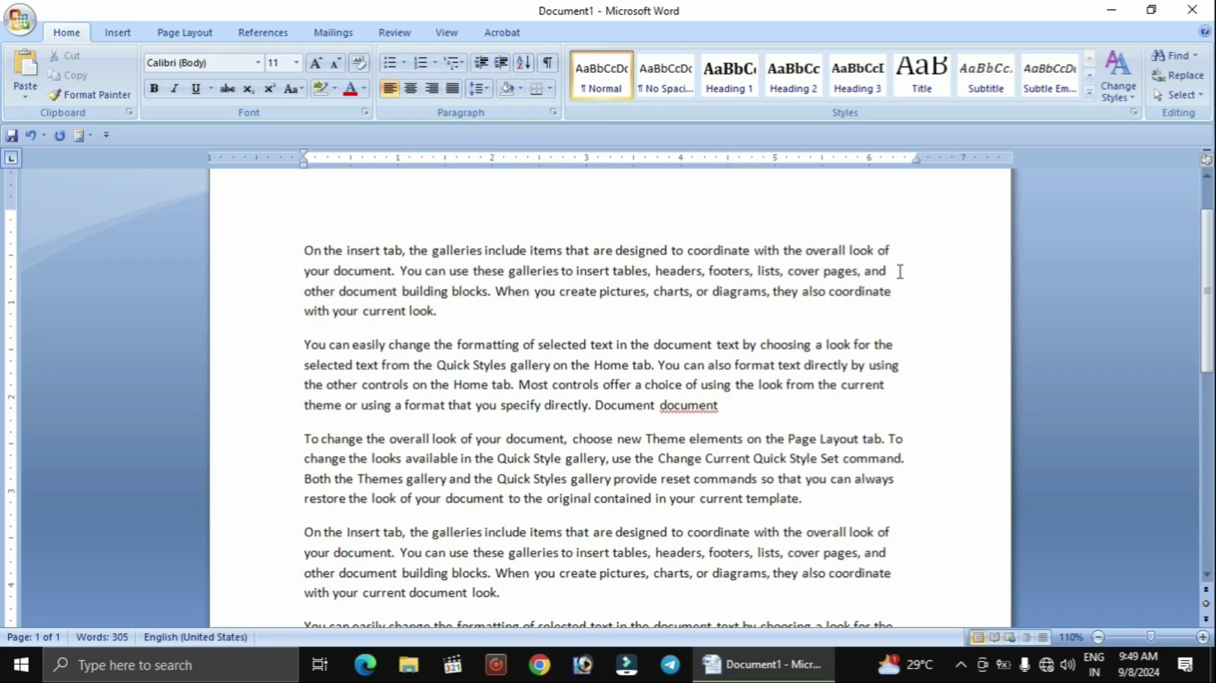
# Right-align the first paragraph, starting "On the insert tab", and return it to left alignment.
pyautogui.moveTo(445, 317); pyautogui.dragTo(309, 256)
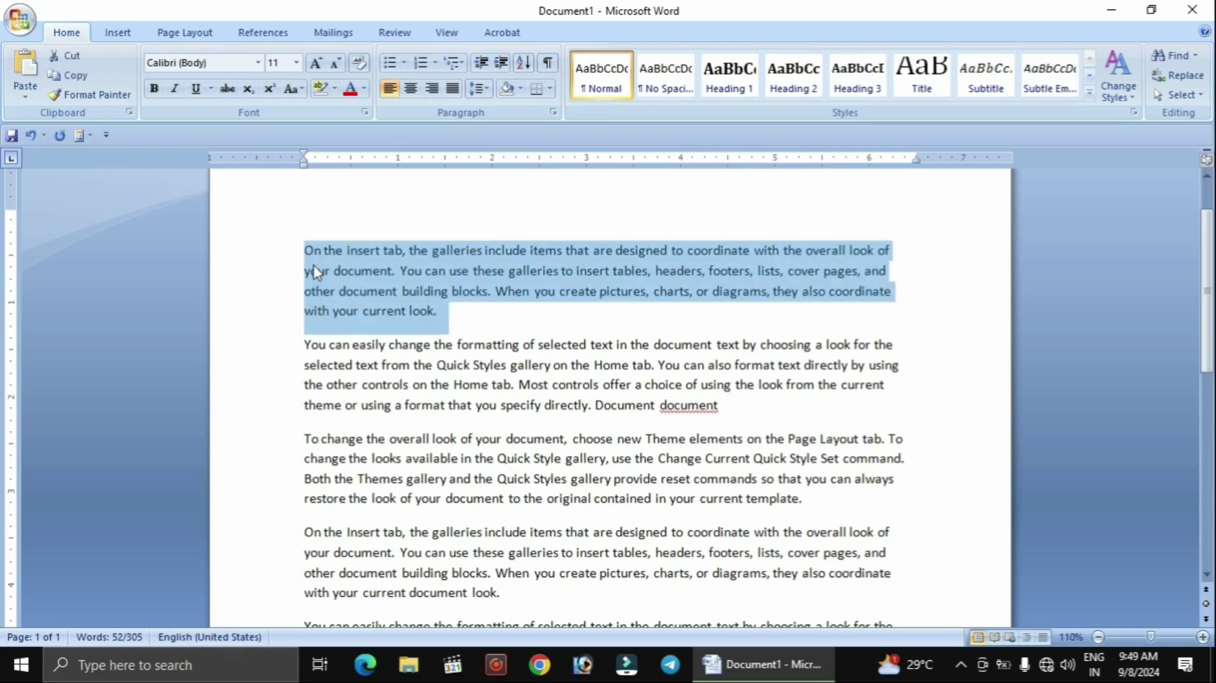
pyautogui.click(432, 90)
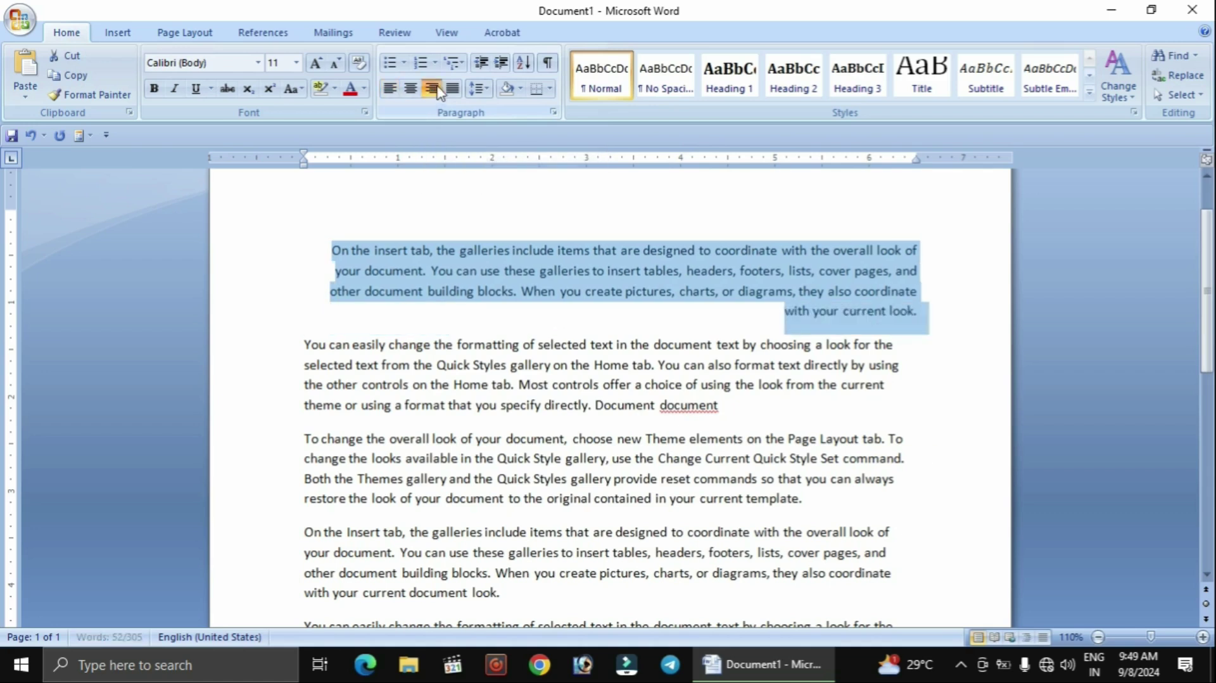
pyautogui.click(948, 316)
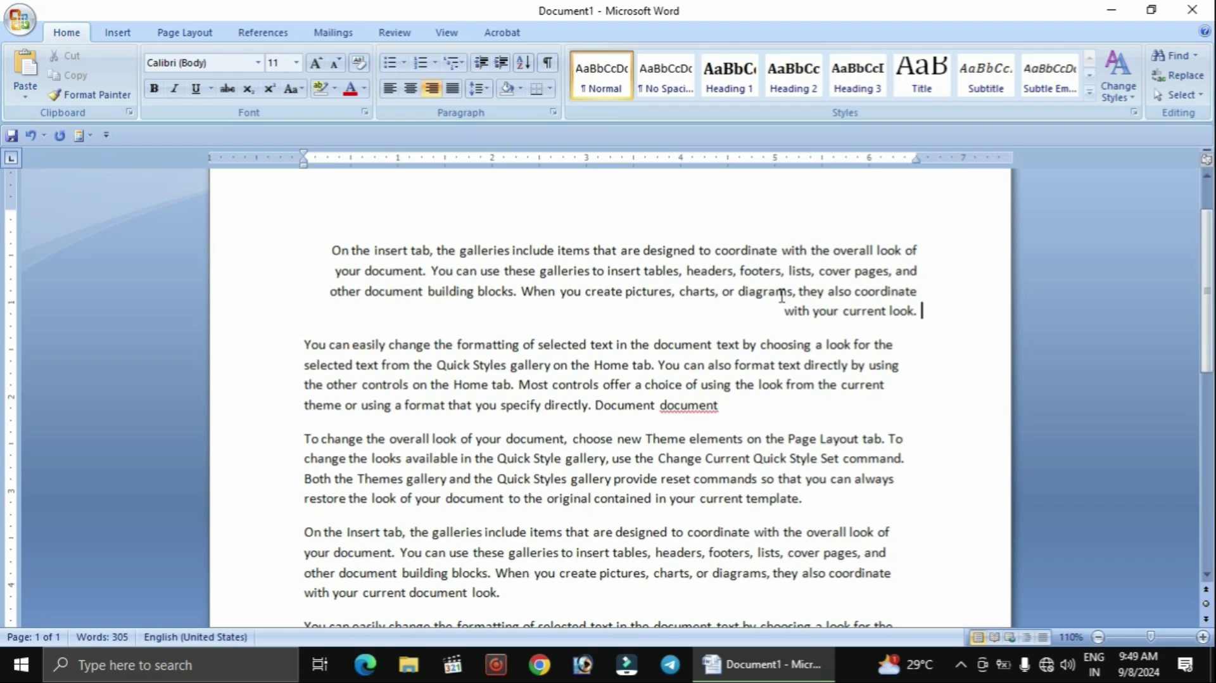
pyautogui.click(389, 95)
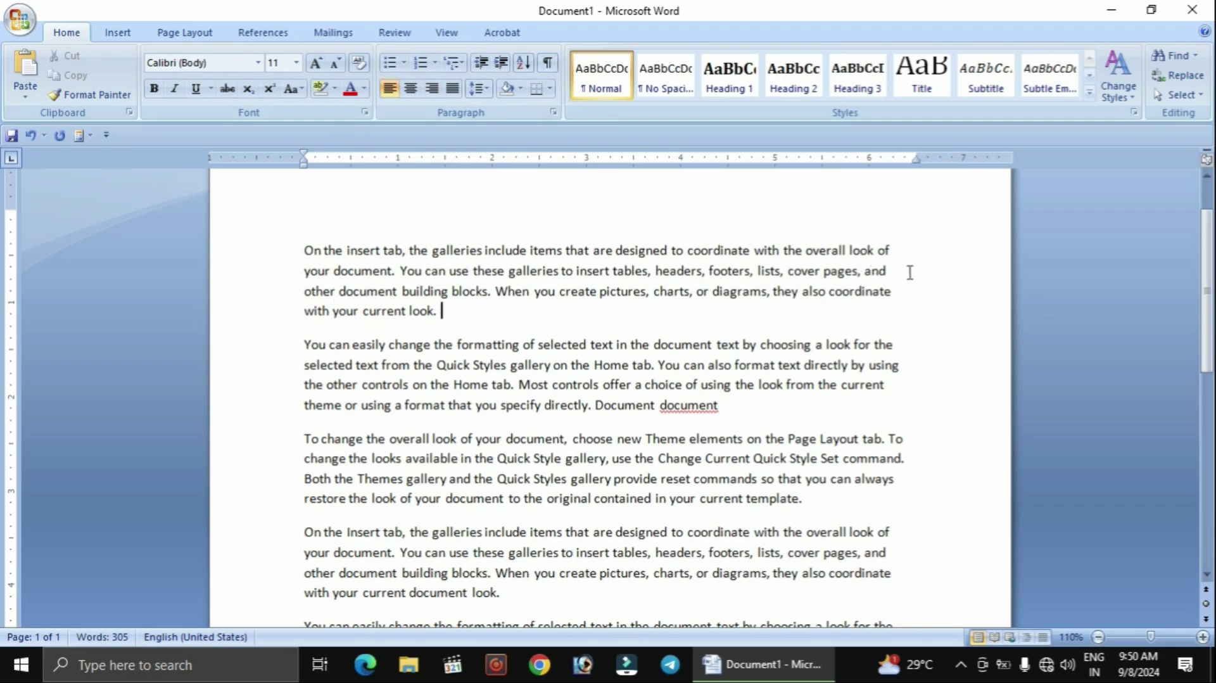
# Center the first paragraph and insert three empty lines above it.
pyautogui.click(410, 92)
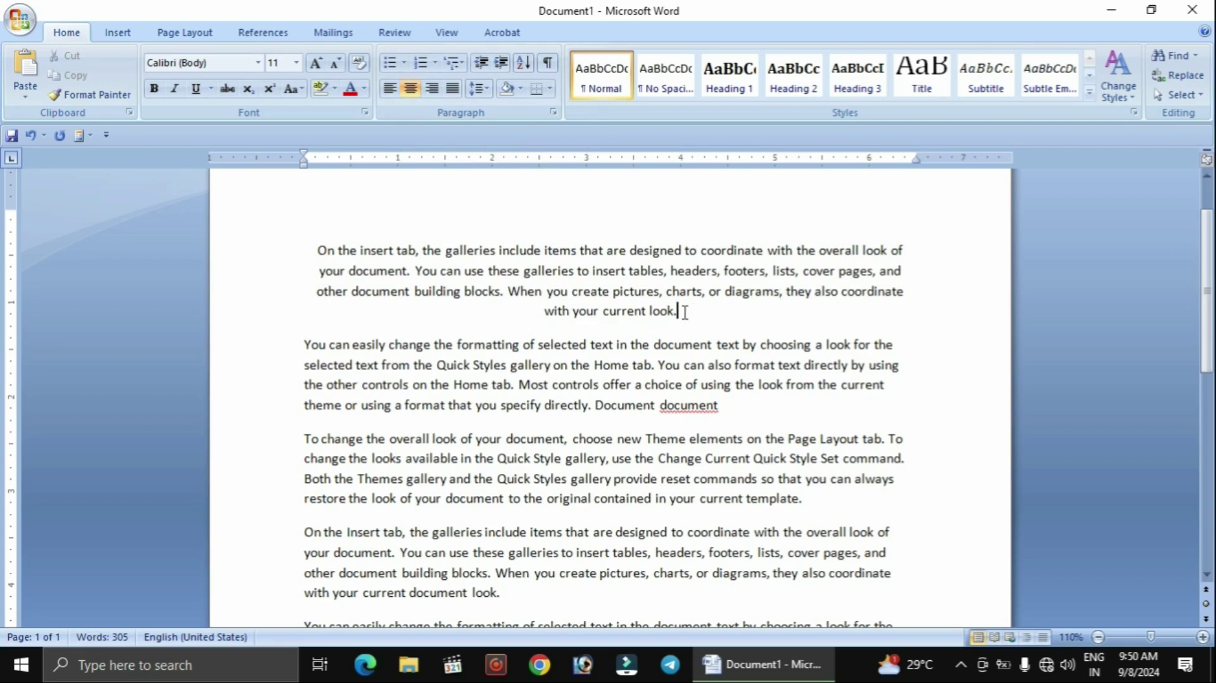
pyautogui.click(317, 250)
pyautogui.press('Return')
pyautogui.press('Return')
pyautogui.press('Return')
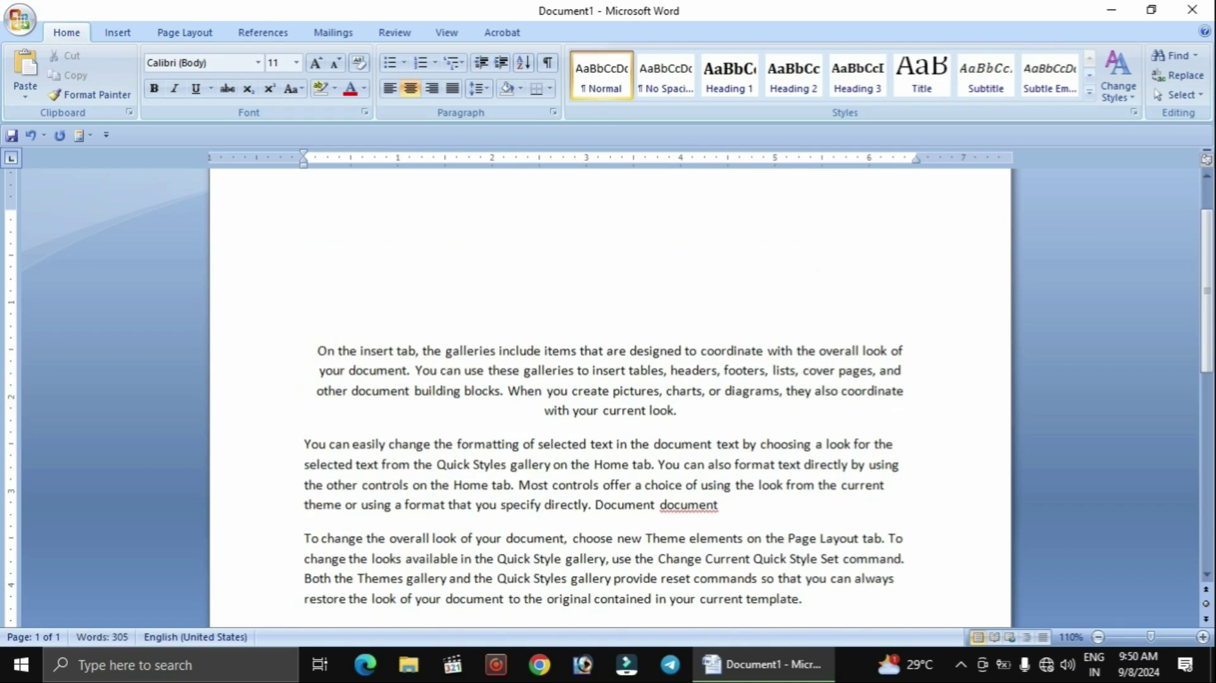
# Enter a sample first name on a left-aligned line above the first paragraph and enlarge it to size 14.
pyautogui.click(324, 260)
pyautogui.hotkey('ctrl', 'l')
pyautogui.write('Ram')
pyautogui.moveTo(336, 269); pyautogui.dragTo(295, 258)
pyautogui.hotkey('ctrl', 'shift', '.')
pyautogui.hotkey('ctrl', 'shift', '.')
pyautogui.click(377, 268)
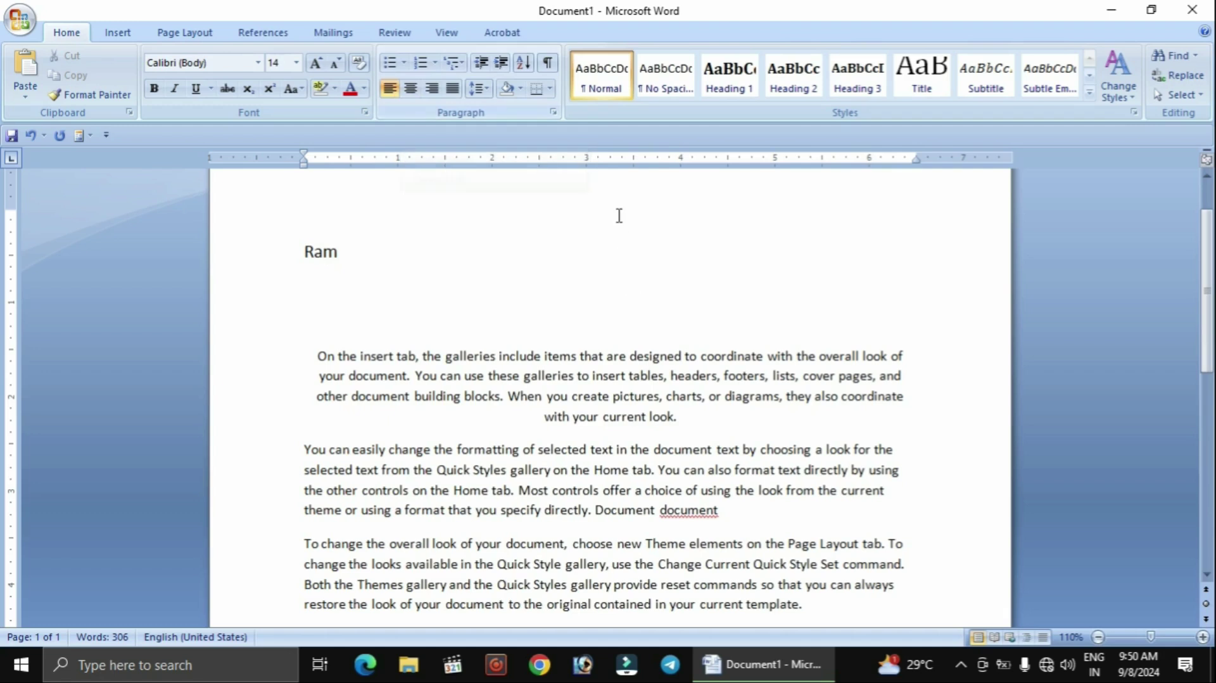
# Center the sample name line, right-align it instead, and append "hdhhd hydh dhd".
pyautogui.click(411, 92)
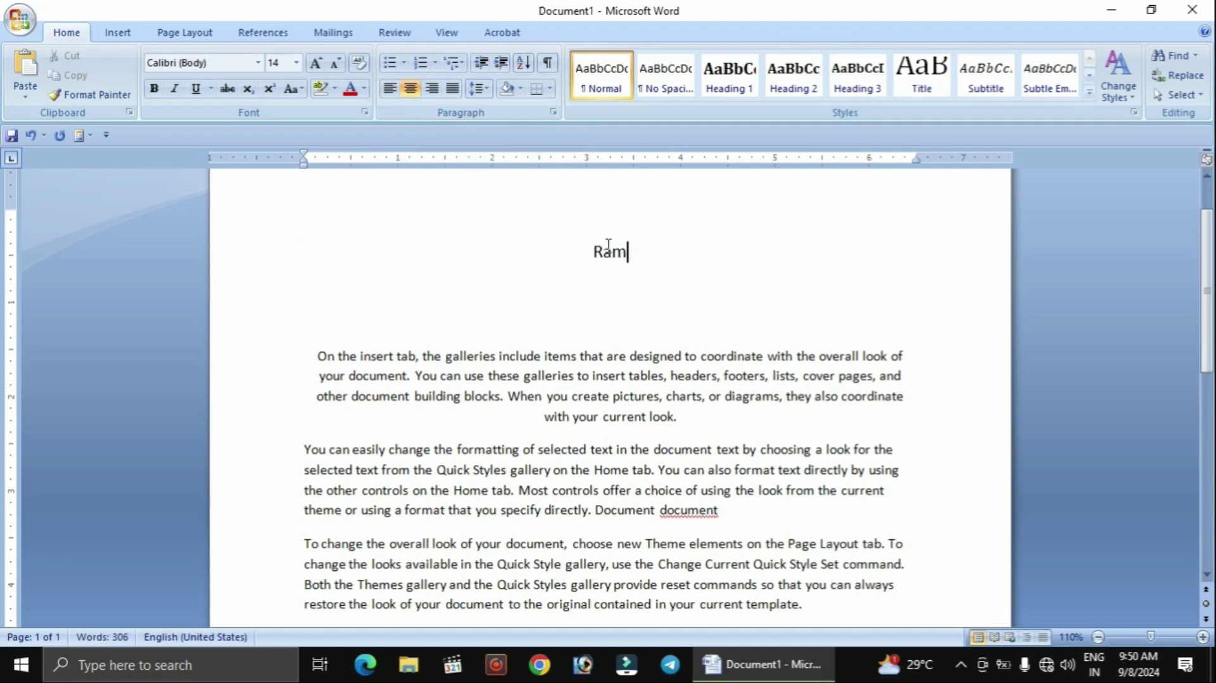
pyautogui.click(431, 88)
pyautogui.write('hdhhd hydh dhd')
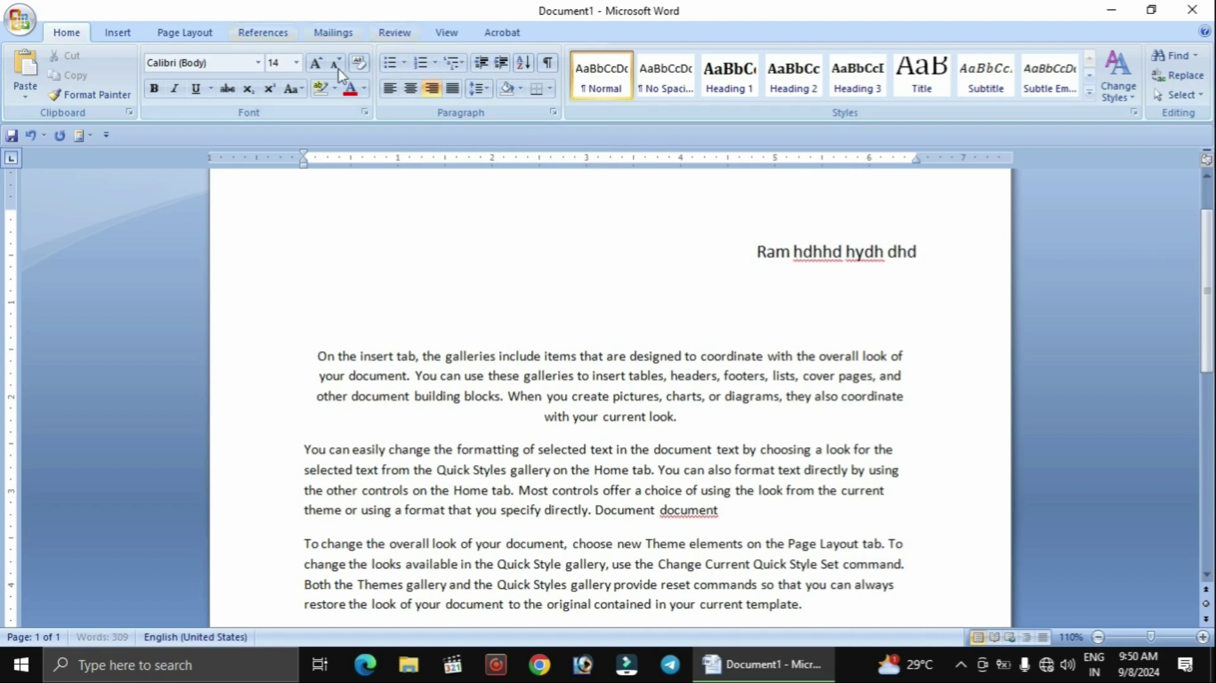
# Center the sample line above the first paragraph and extend its last word with more filler letters h and d.
pyautogui.click(410, 88)
pyautogui.write('h dhdhhdhhdh')
pyautogui.write('hhhh')
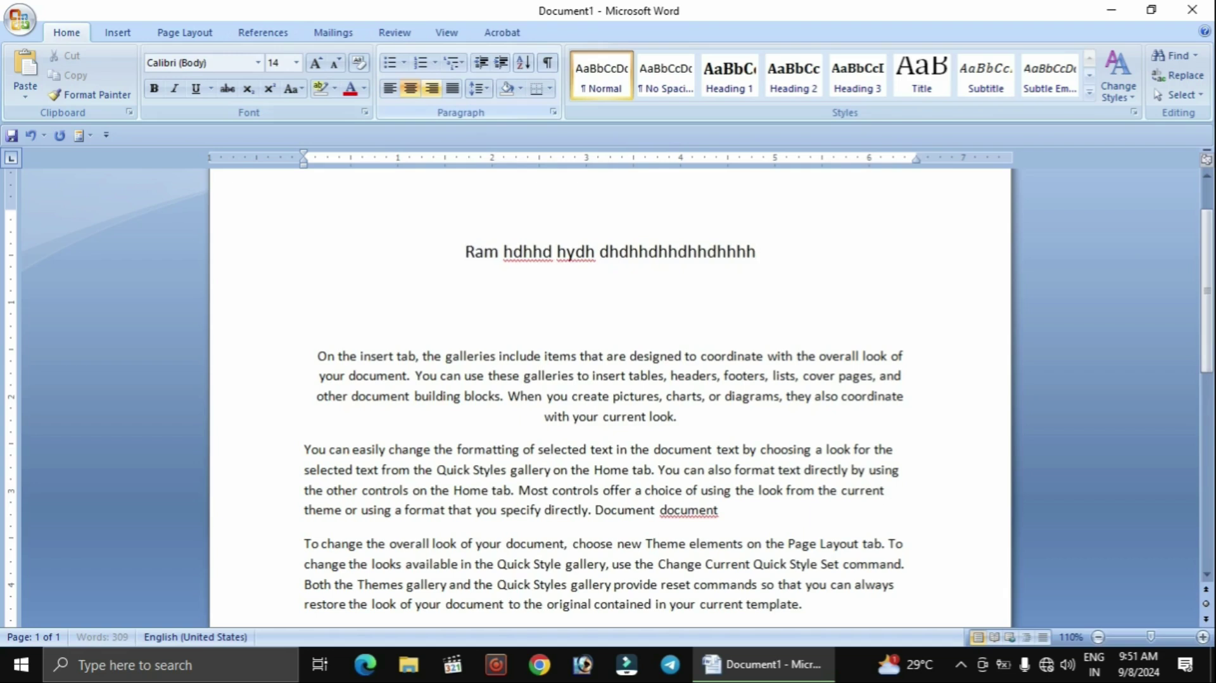
pyautogui.write('hdhhhdhhd')
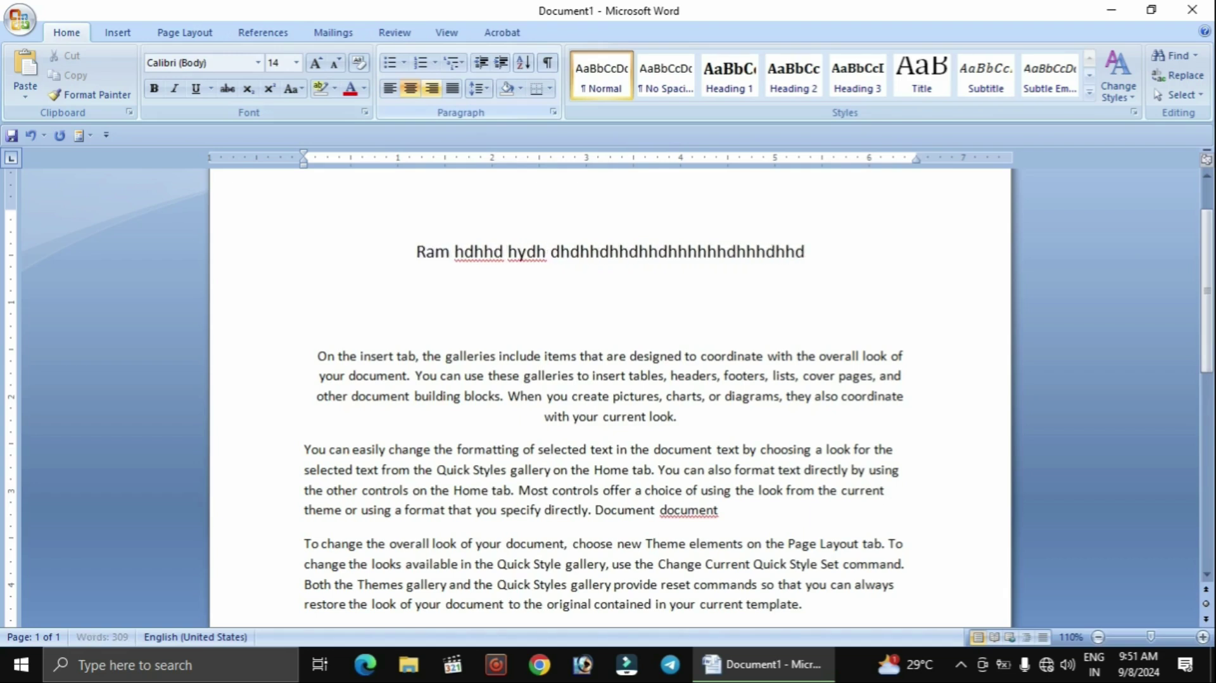
# Extend the last word of the sample line with filler letters g and d, and left-align the line.
pyautogui.write('ggdggdggd')
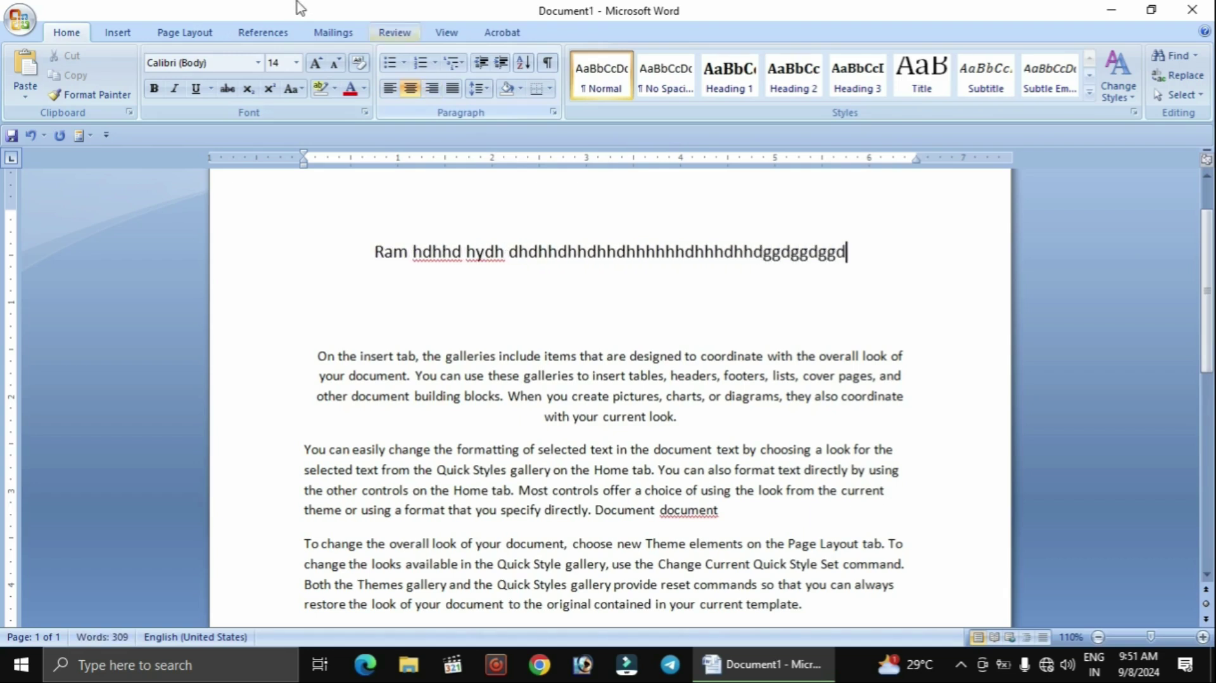
pyautogui.click(390, 88)
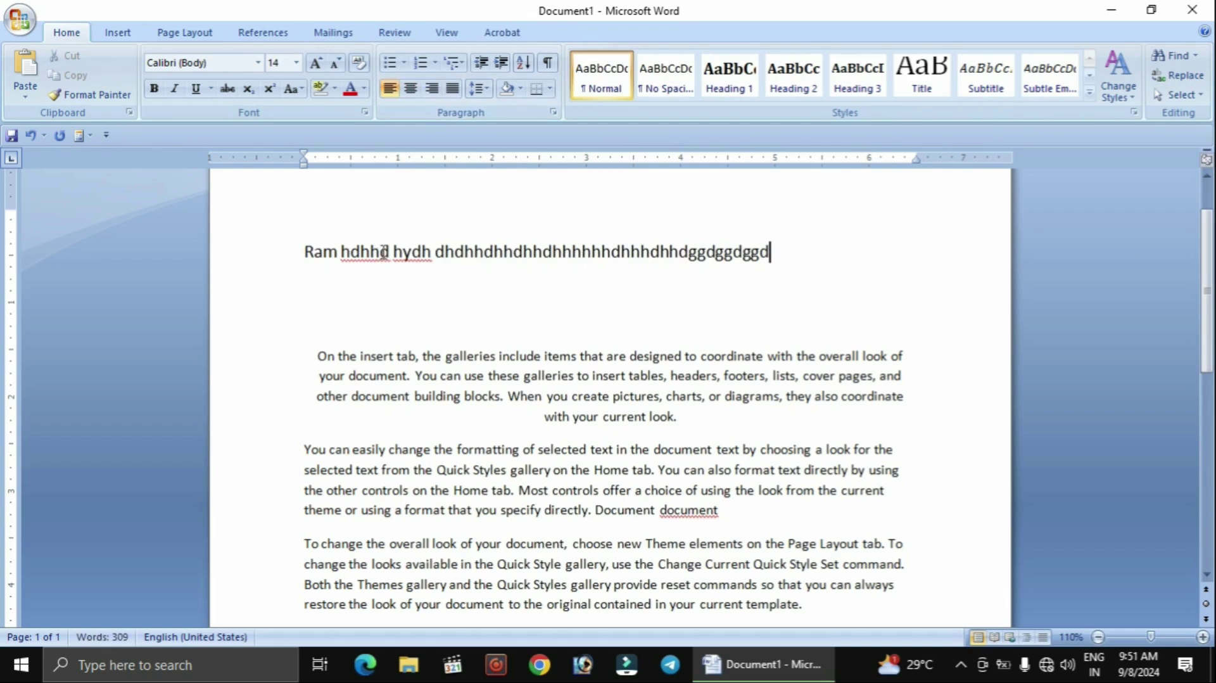
pyautogui.write('gdggddggd')
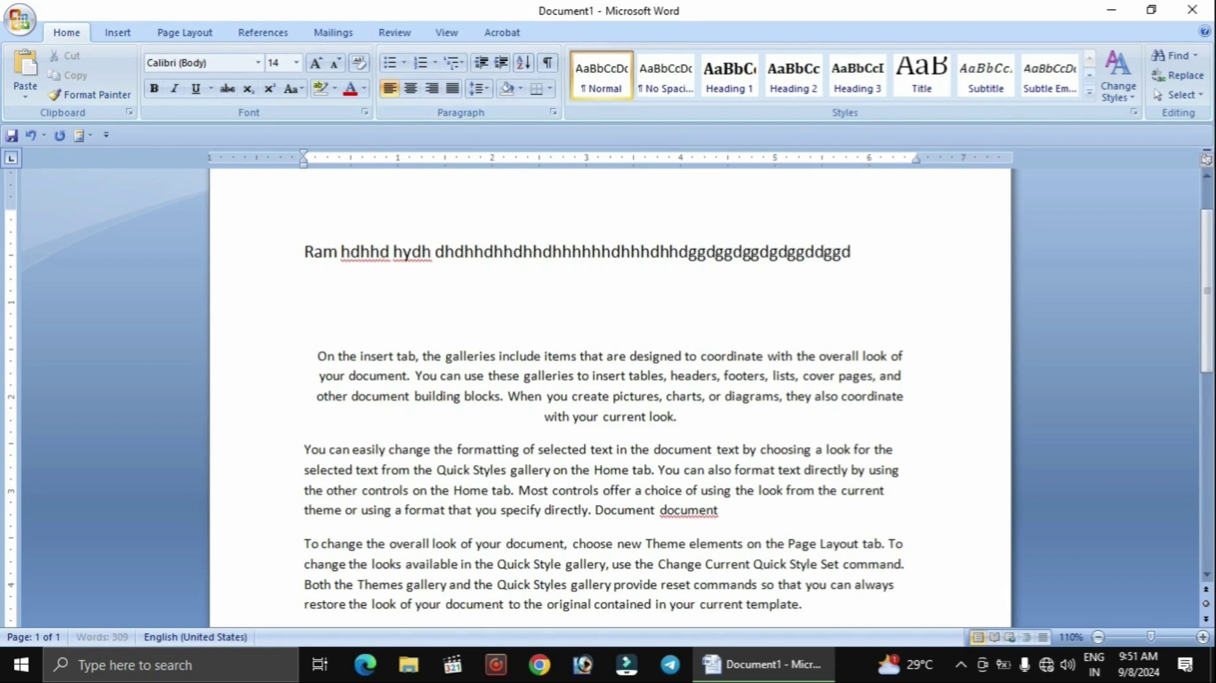
pyautogui.write('ggdggdggg')
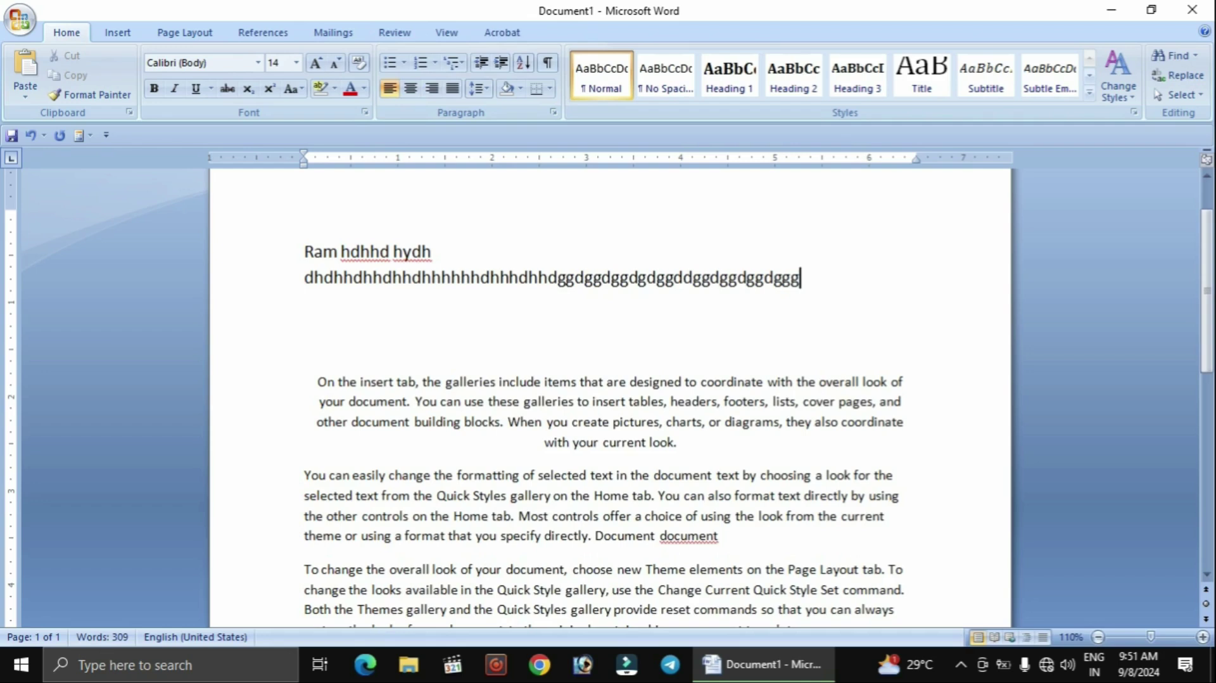
# Remove the last 18 filler letters from the end of the sample line.
pyautogui.press('BackSpace')
pyautogui.press('BackSpace')
pyautogui.press('BackSpace')
pyautogui.press('BackSpace')
pyautogui.press('BackSpace')
pyautogui.press('BackSpace')
pyautogui.press('BackSpace')
pyautogui.press('BackSpace')
pyautogui.press('BackSpace')
pyautogui.press('BackSpace')
pyautogui.press('BackSpace')
pyautogui.press('BackSpace')
pyautogui.press('BackSpace')
pyautogui.press('BackSpace')
pyautogui.press('BackSpace')
pyautogui.press('BackSpace')
pyautogui.press('BackSpace')
pyautogui.press('BackSpace')
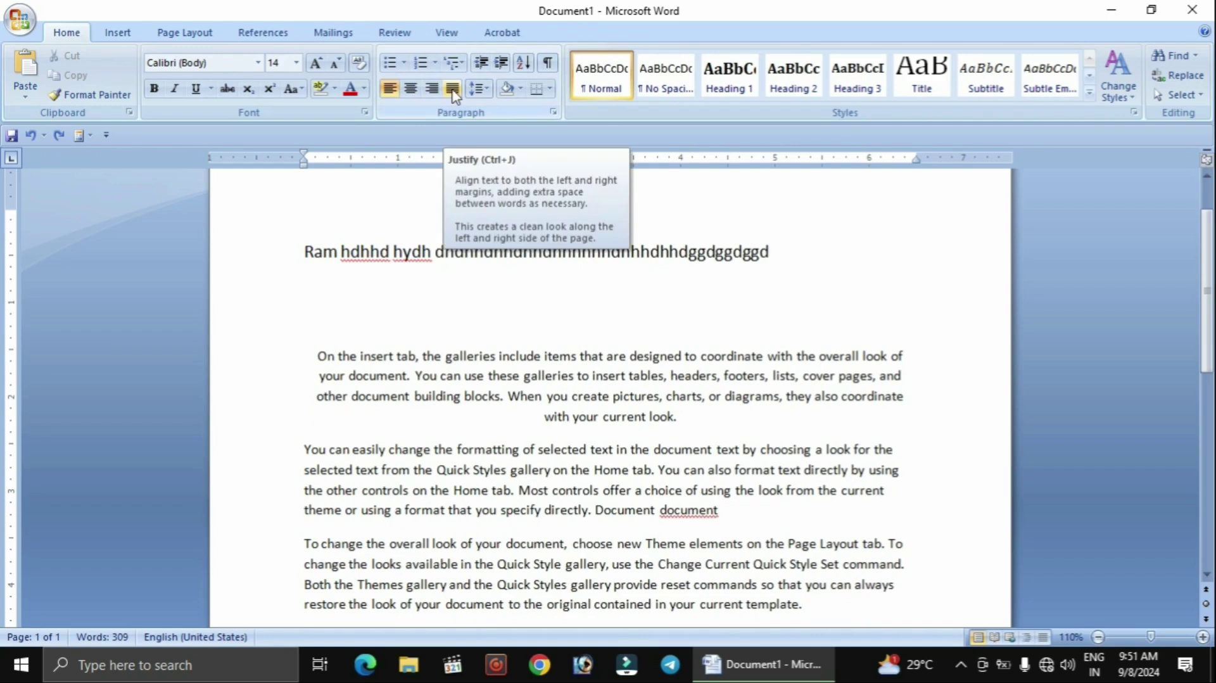
# Delete the sample line and the blank lines directly below it, returning the first paragraph to left alignment.
pyautogui.moveTo(774, 252); pyautogui.dragTo(312, 253)
pyautogui.press('Delete')
pyautogui.press('Delete')
pyautogui.press('Delete')
pyautogui.press('Delete')
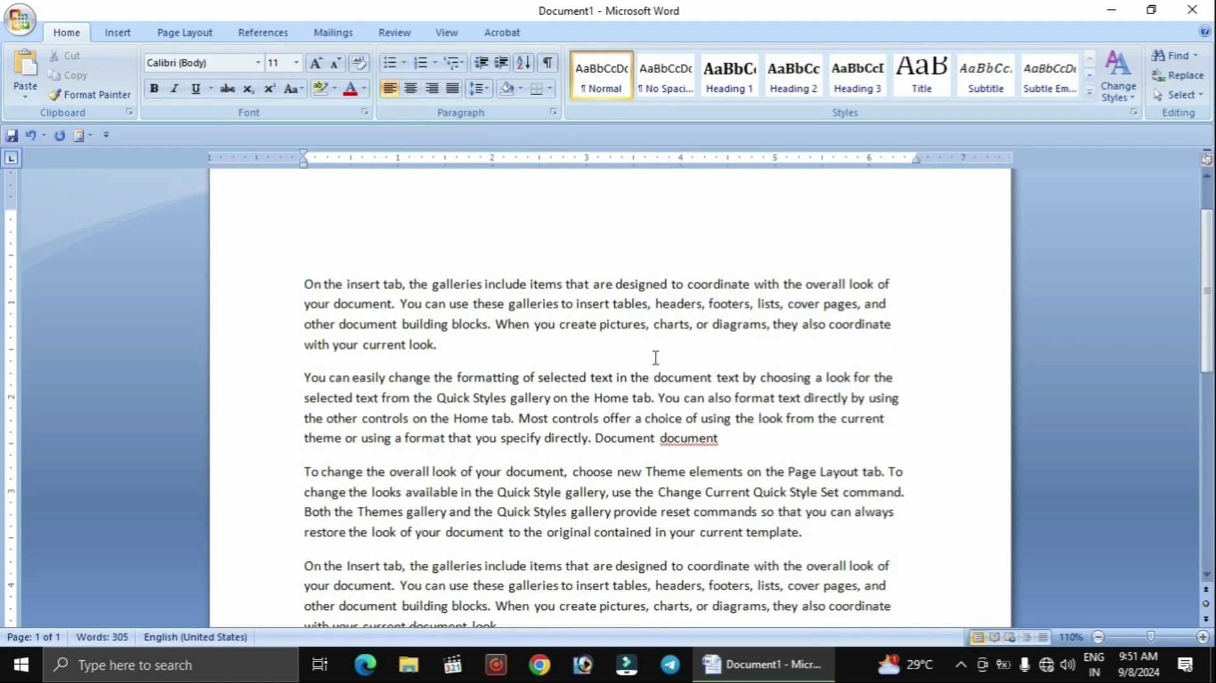
# Enlarge the text of the first paragraph to size 16.
pyautogui.moveTo(450, 352); pyautogui.dragTo(307, 289)
pyautogui.hotkey('ctrl', 'shift', '.')
pyautogui.hotkey('ctrl', 'shift', '.')
pyautogui.hotkey('ctrl', 'shift', '.')
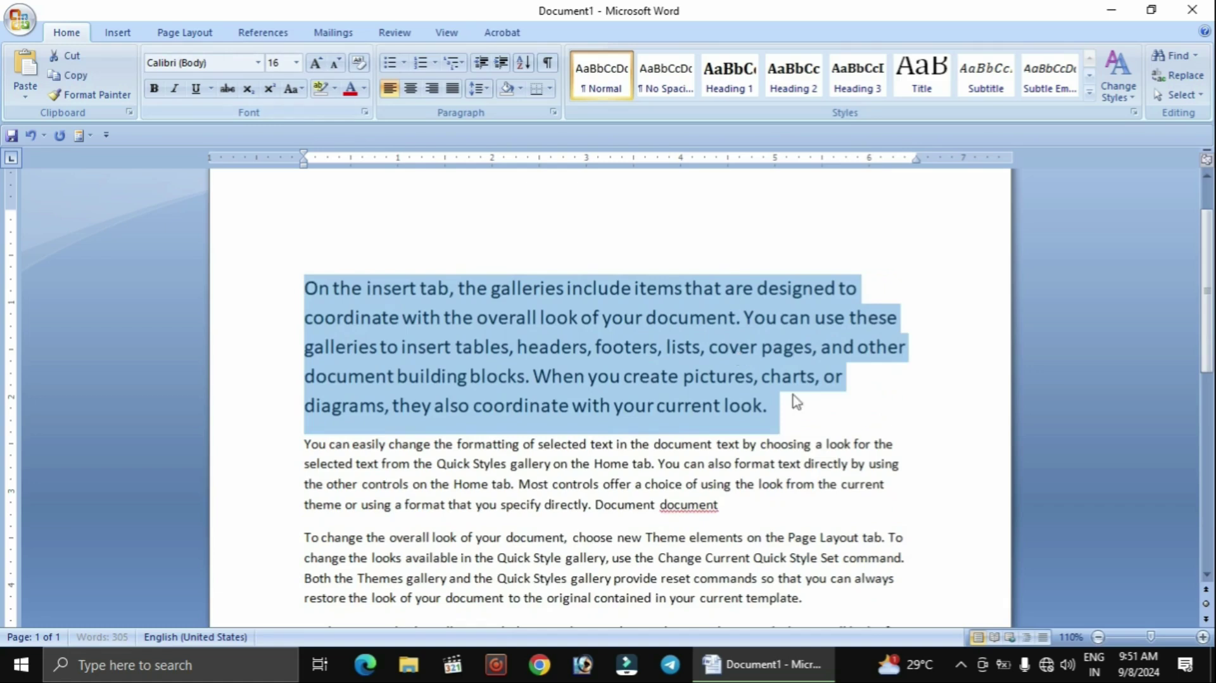
# Justify the first paragraph so its lines align to both margins.
pyautogui.click(847, 411)
pyautogui.click(868, 296)
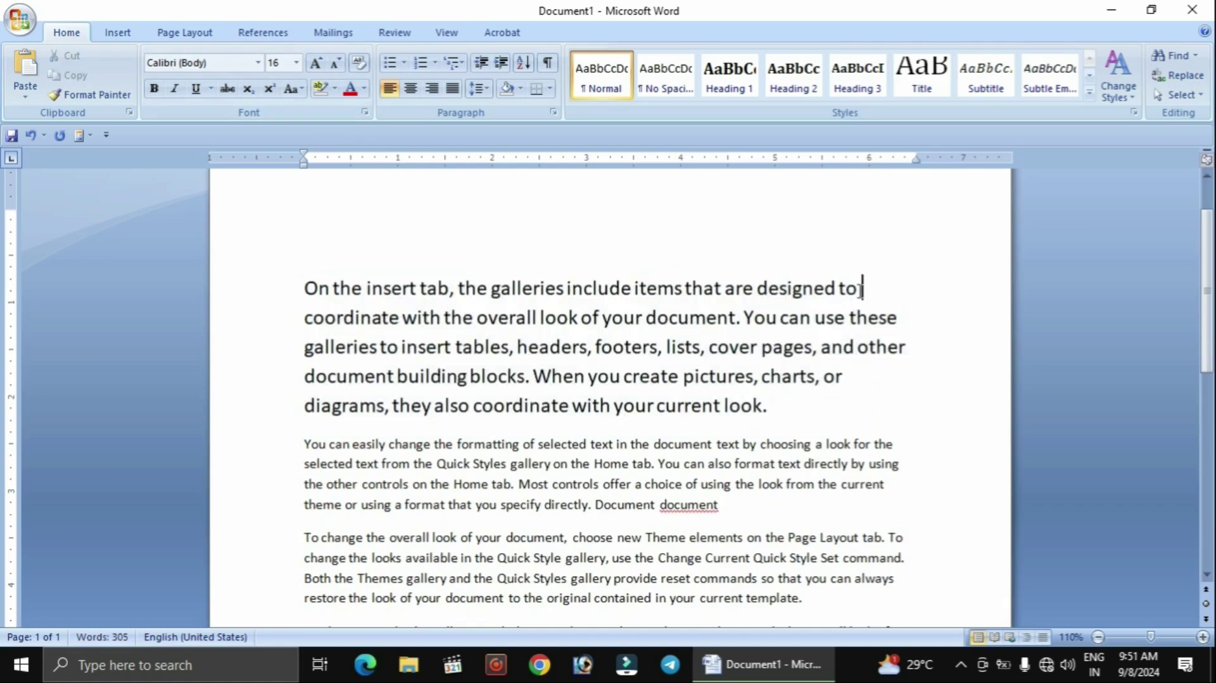
pyautogui.click(903, 326)
pyautogui.click(850, 380)
pyautogui.click(775, 413)
pyautogui.moveTo(768, 407); pyautogui.dragTo(304, 288)
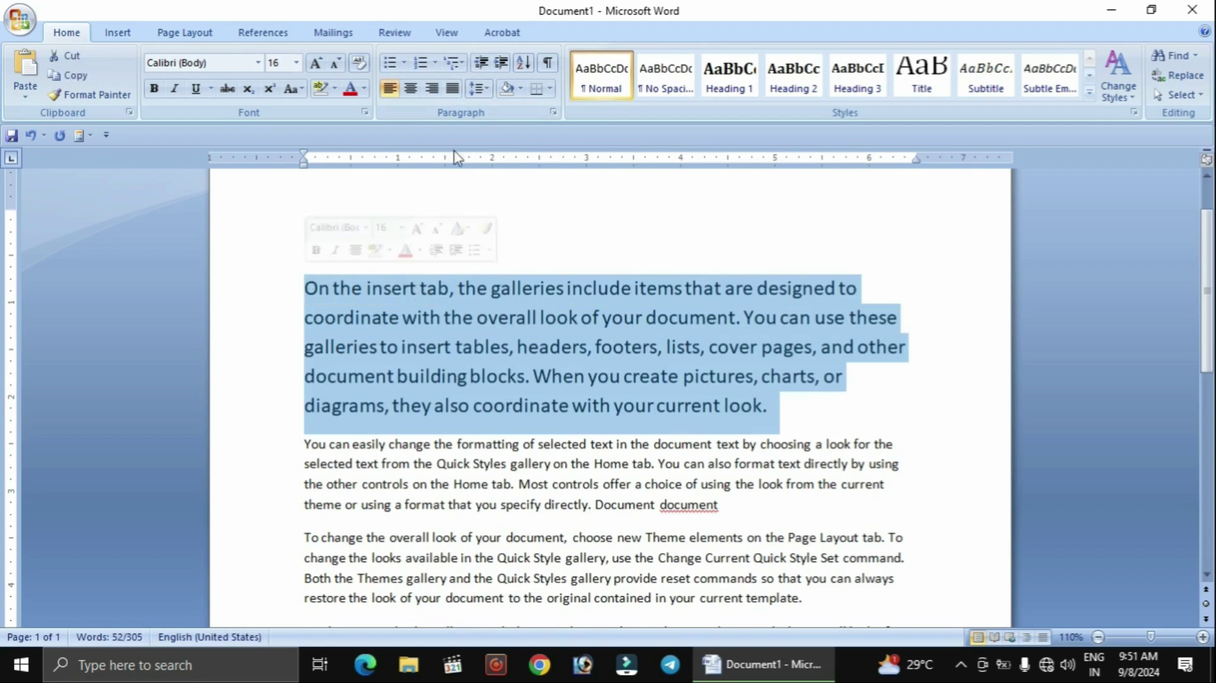
pyautogui.click(453, 90)
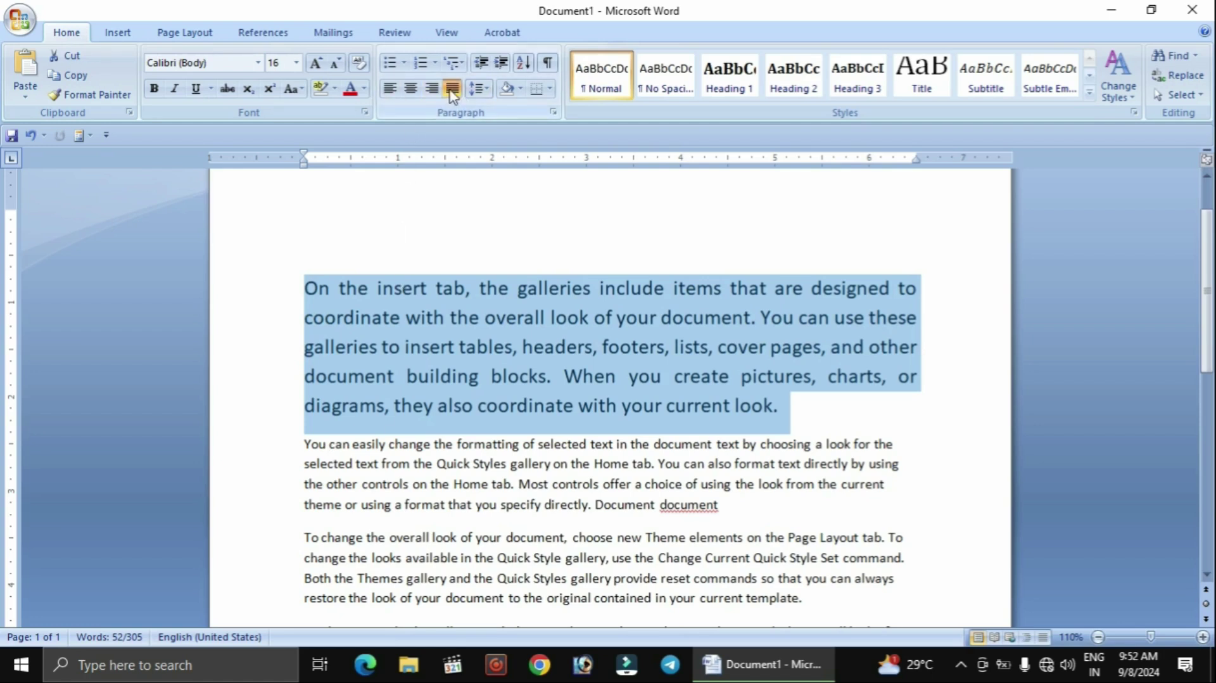
# Set the line spacing of the first paragraph to 2.0.
pyautogui.click(487, 90)
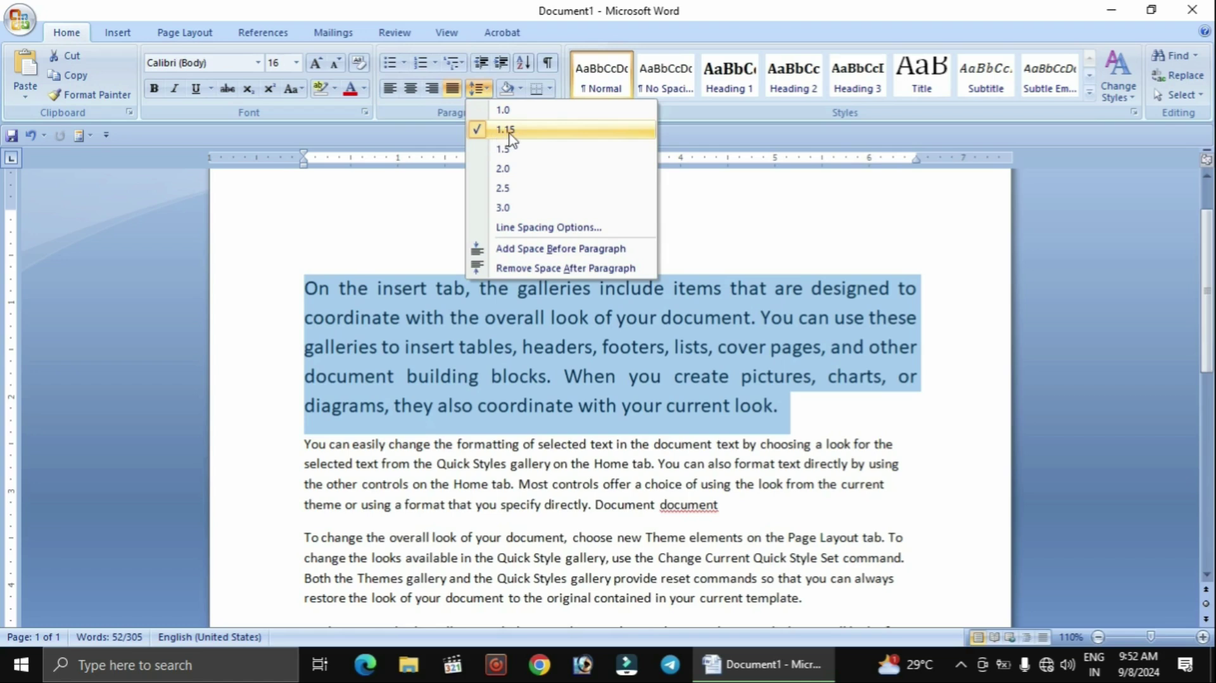
pyautogui.click(504, 169)
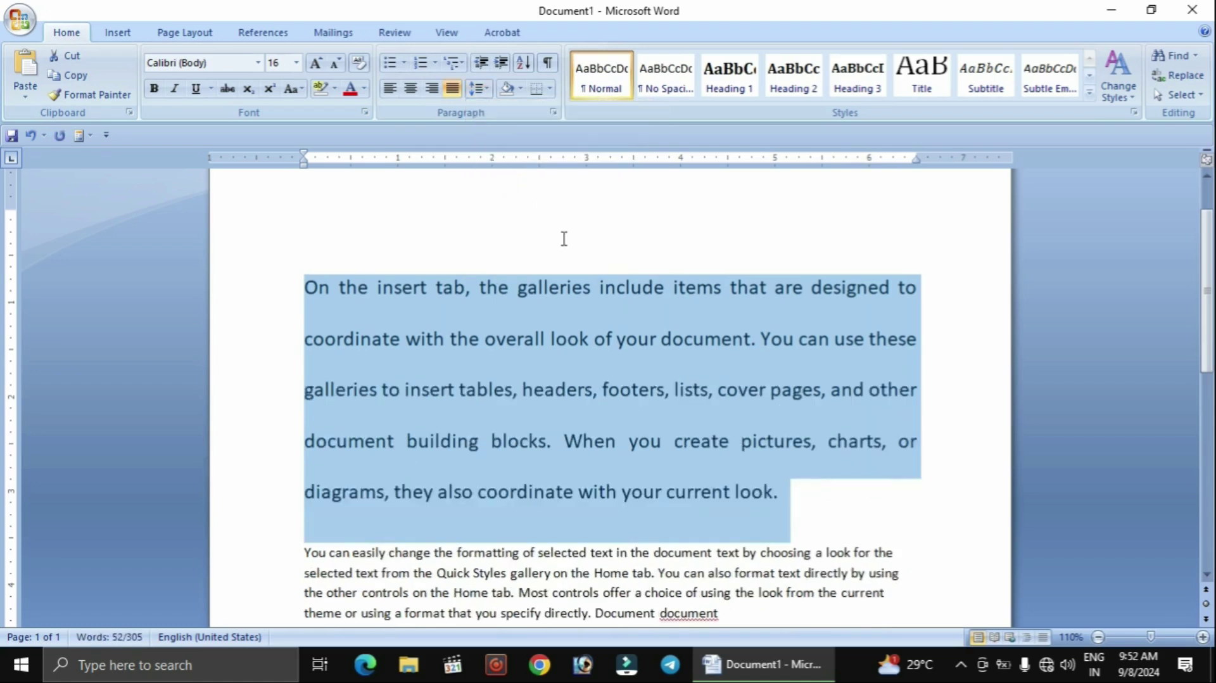
pyautogui.click(825, 521)
pyautogui.moveTo(320, 317); pyautogui.dragTo(340, 316)
pyautogui.click(371, 320)
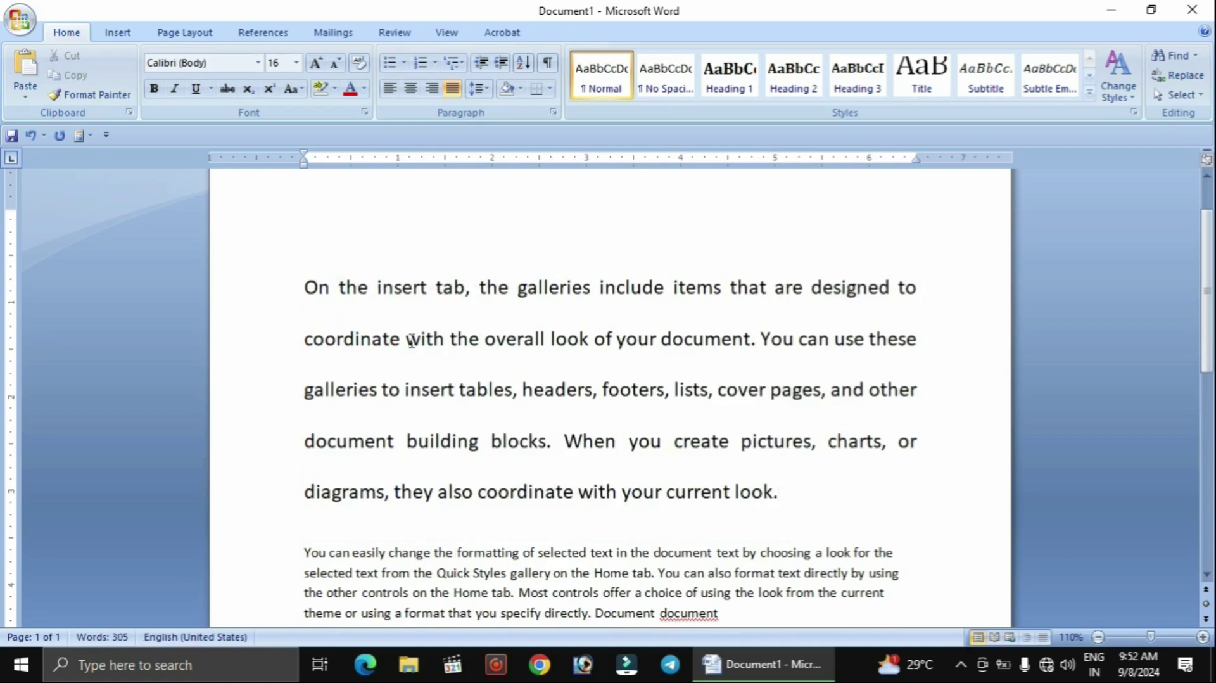
# Increase the first paragraph's line spacing to 3.0, and reduce it to 1.0.
pyautogui.moveTo(786, 509); pyautogui.dragTo(315, 315)
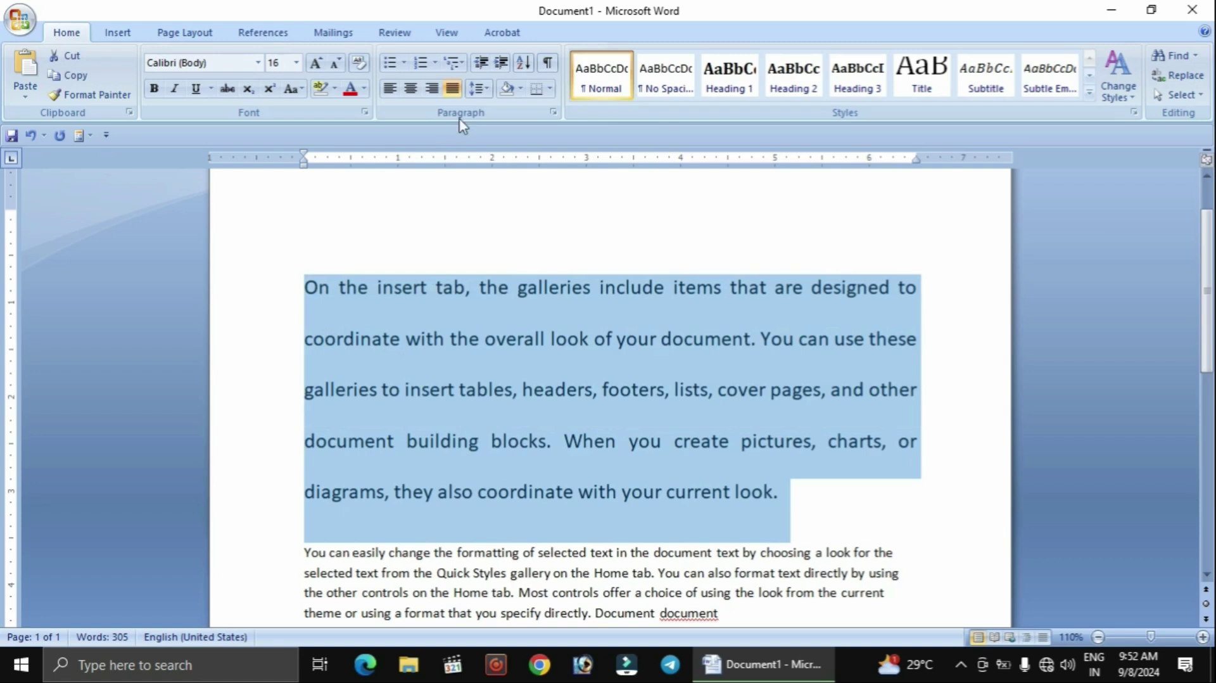
pyautogui.click(488, 94)
pyautogui.click(507, 211)
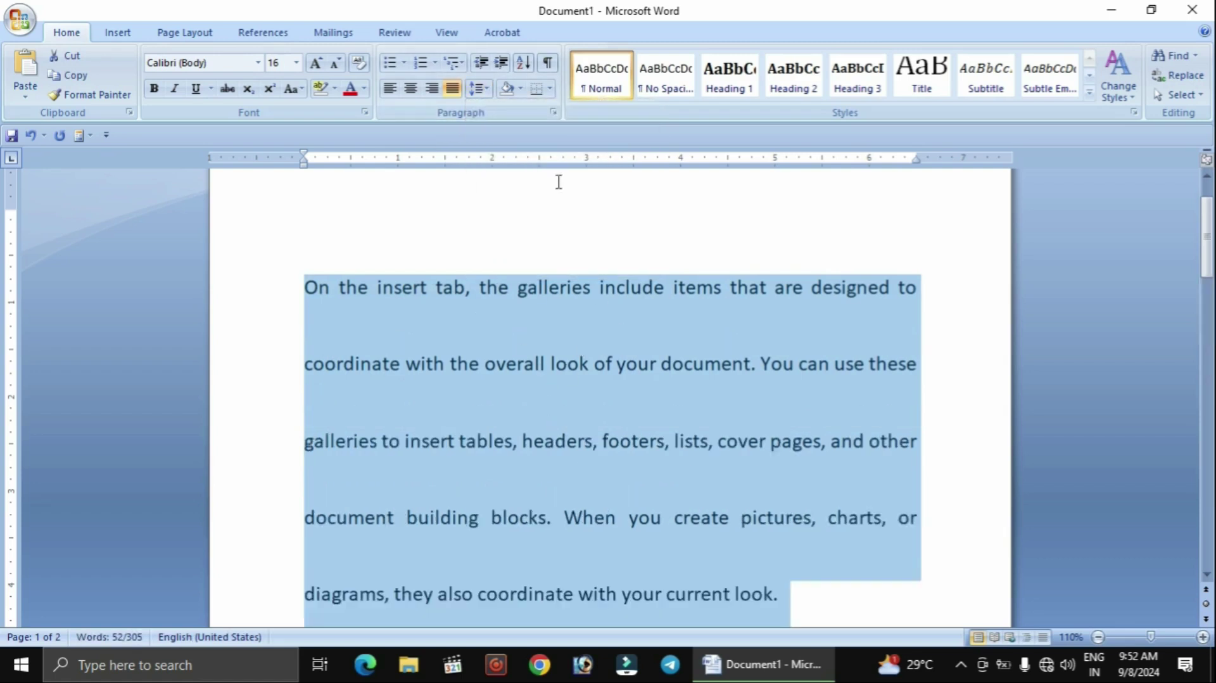
pyautogui.click(488, 92)
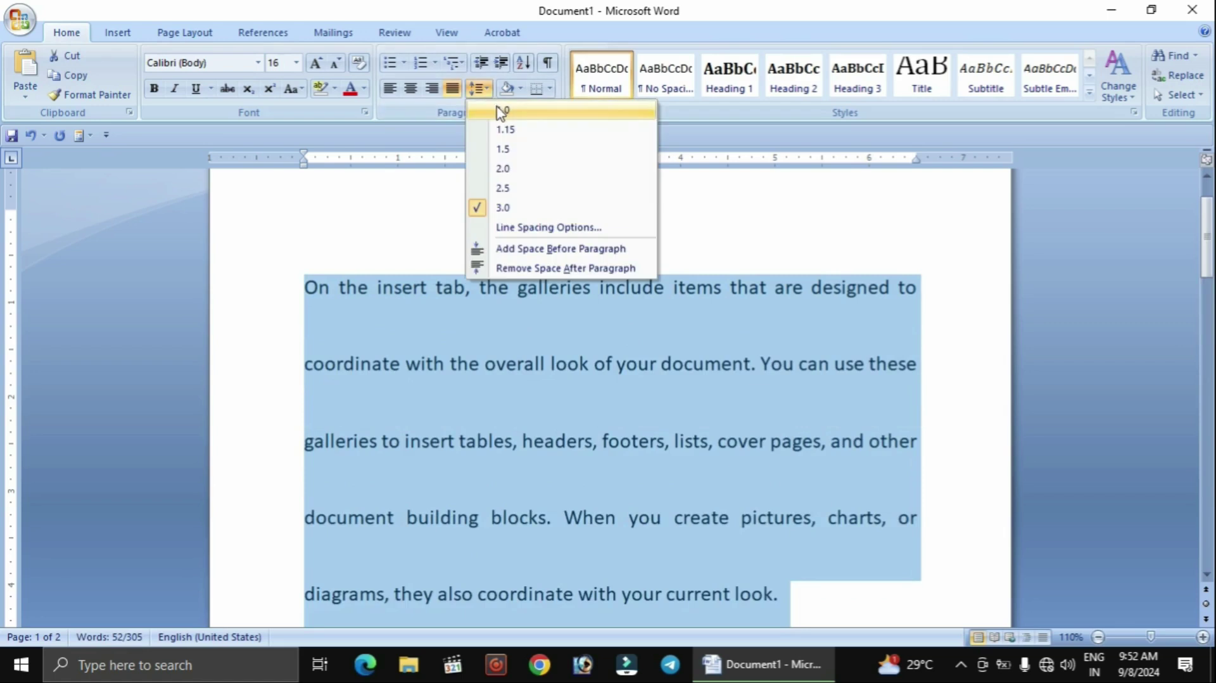
pyautogui.click(501, 111)
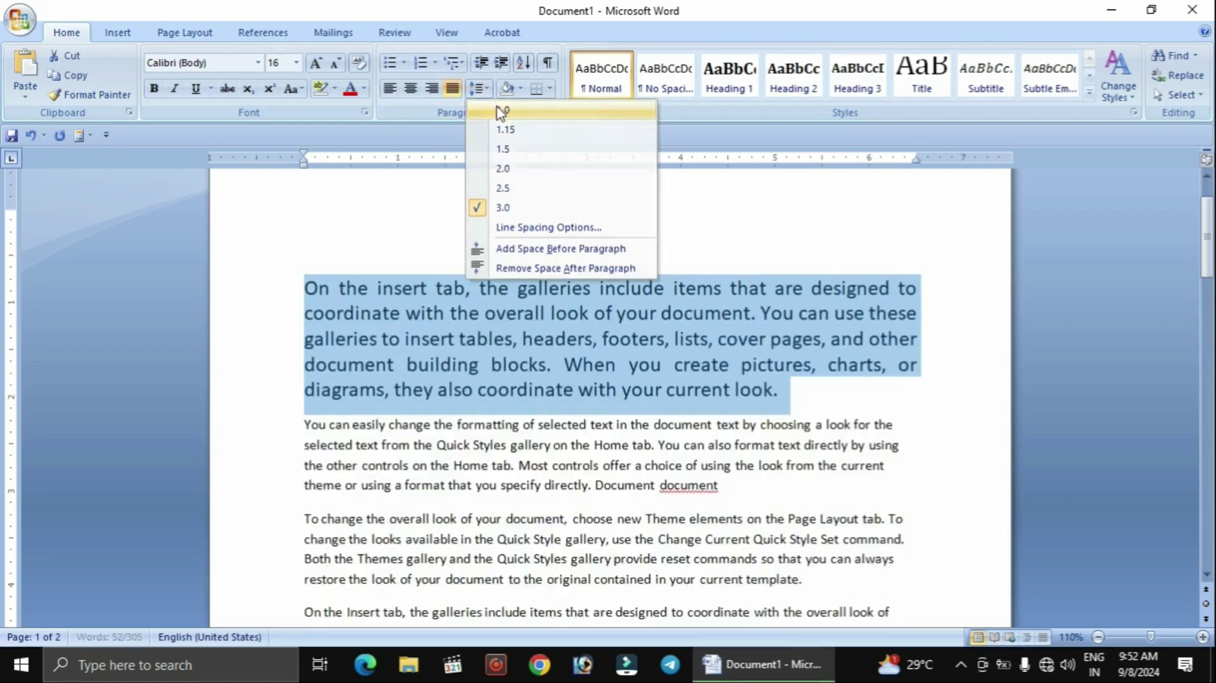
pyautogui.click(786, 399)
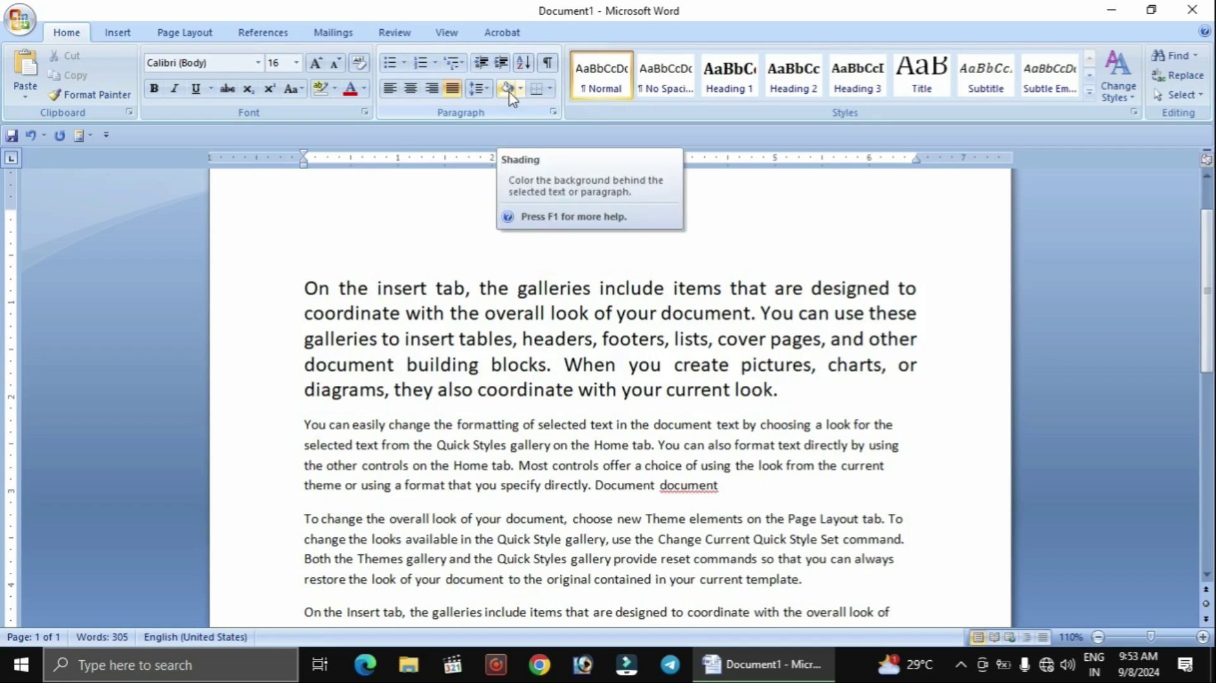
# Apply the standard green shading behind the first paragraph.
pyautogui.moveTo(789, 399); pyautogui.dragTo(310, 288)
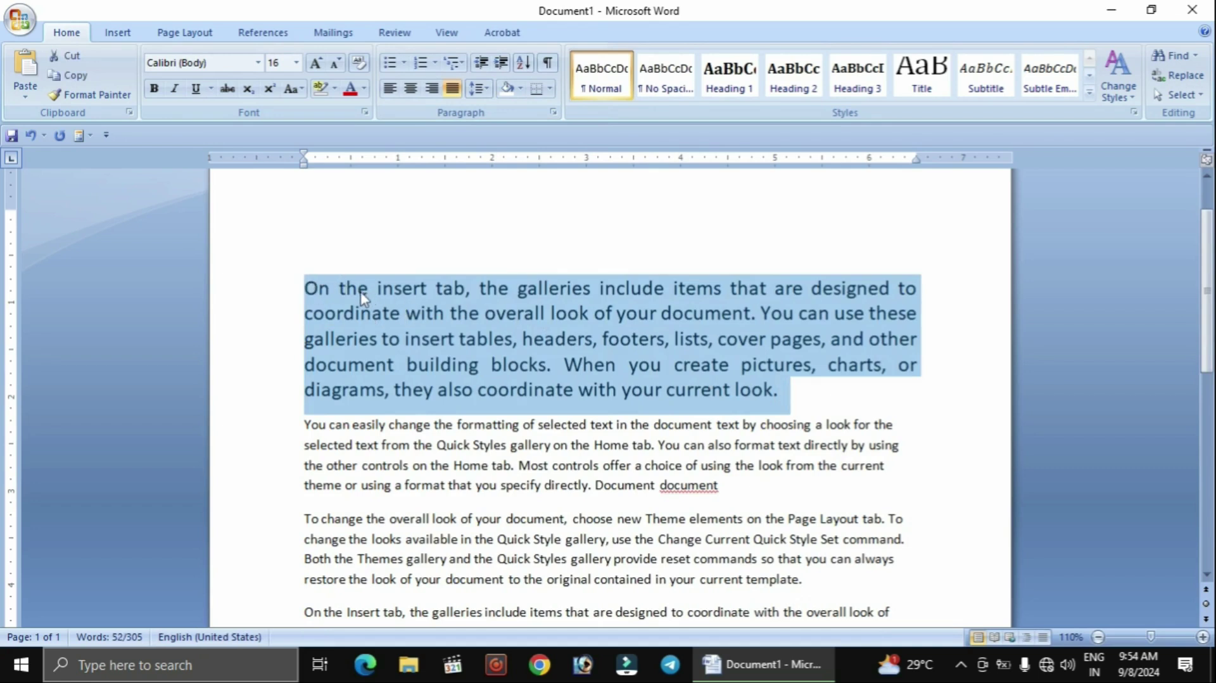
pyautogui.click(521, 91)
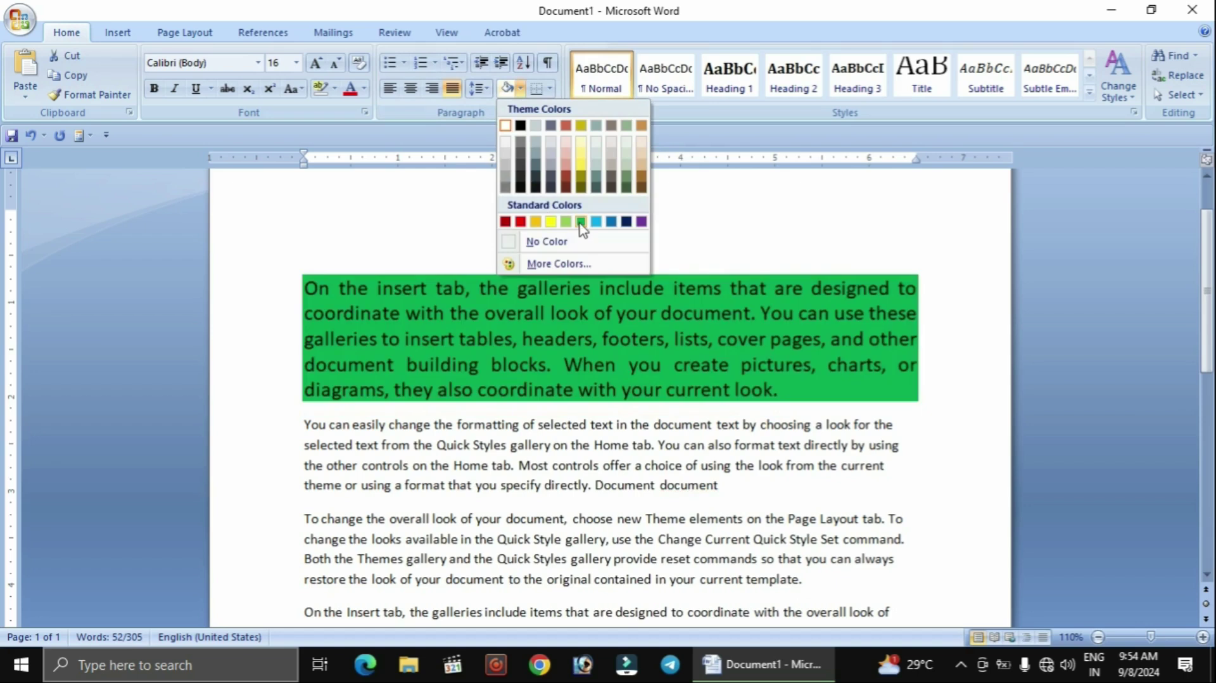
pyautogui.click(581, 222)
pyautogui.click(795, 390)
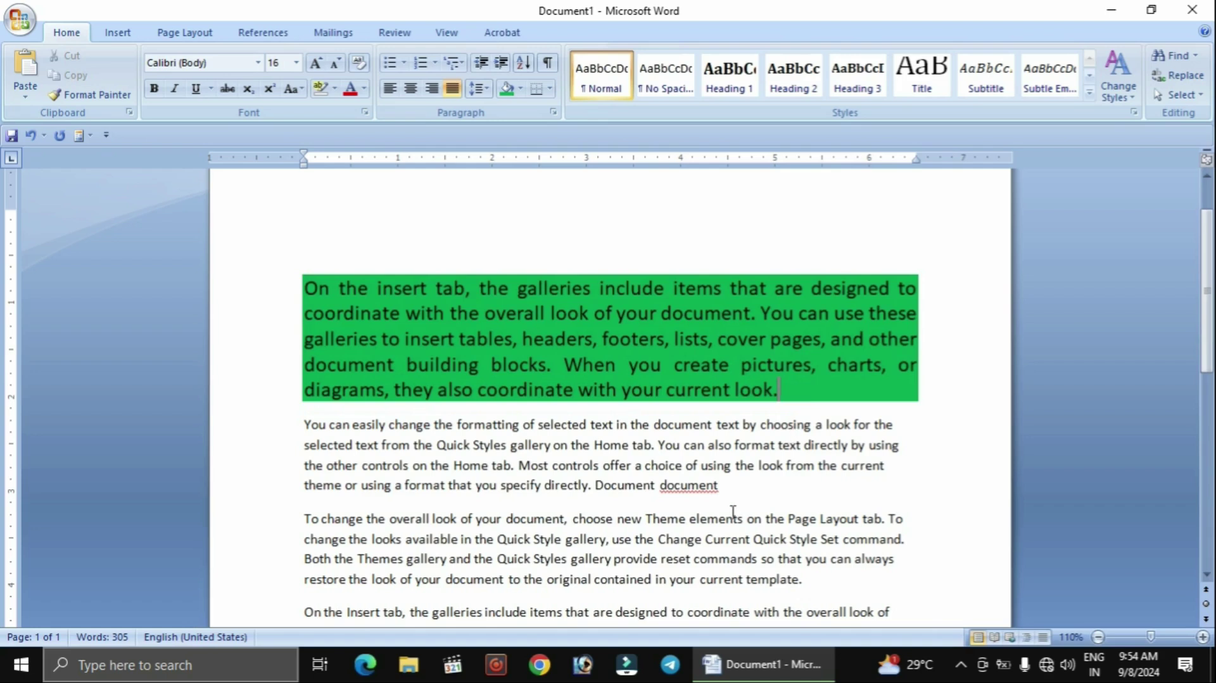
# Shade the second paragraph with standard red and the third paragraph with standard yellow.
pyautogui.moveTo(730, 498); pyautogui.dragTo(298, 436)
pyautogui.click(520, 89)
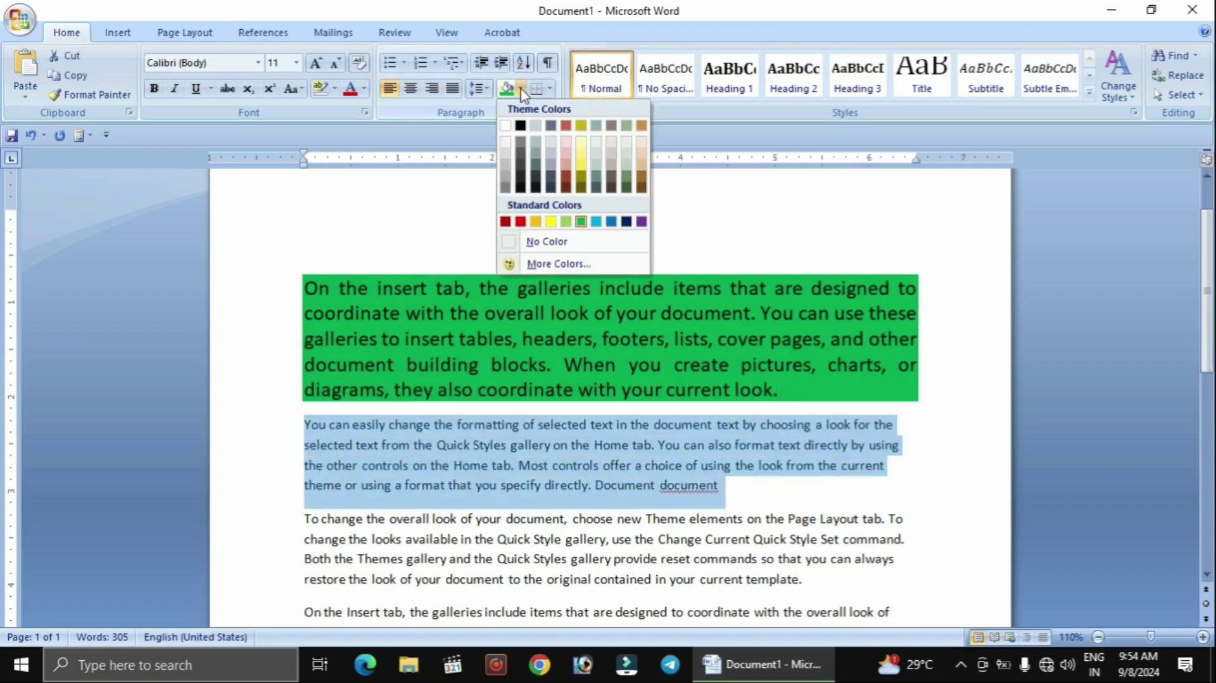
pyautogui.click(520, 221)
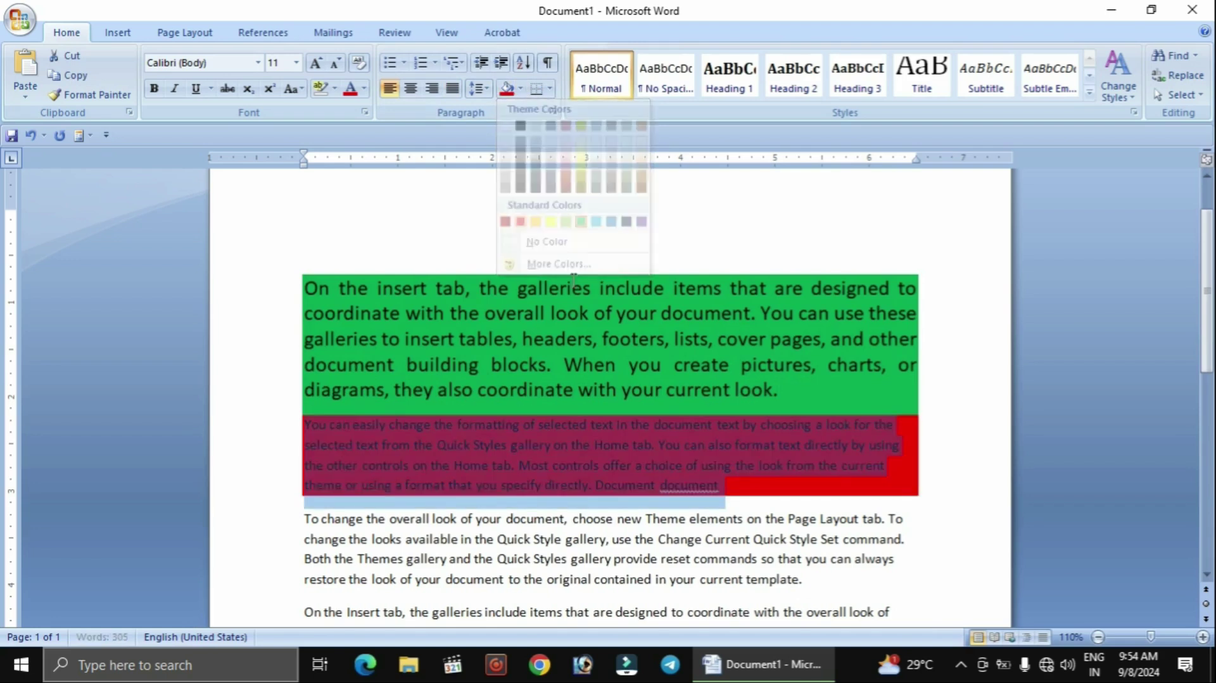
pyautogui.moveTo(815, 588)
pyautogui.mouseDown()
pyautogui.moveTo(317, 500)
pyautogui.moveTo(321, 524)
pyautogui.mouseUp()
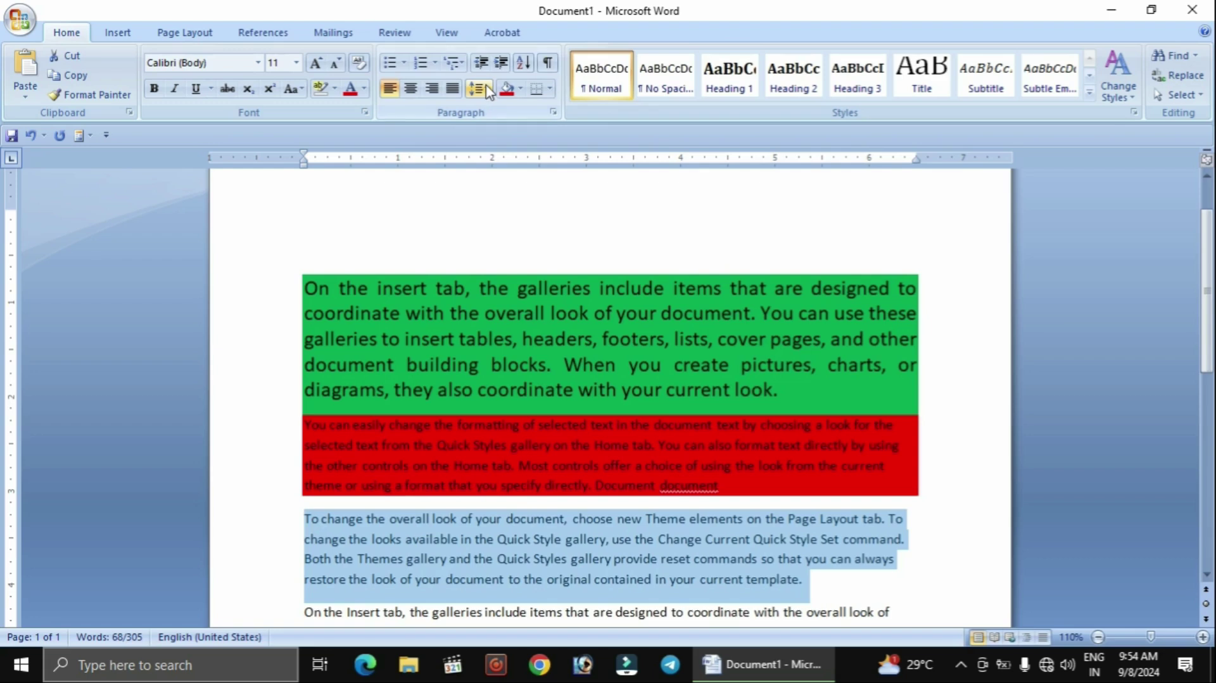
pyautogui.click(520, 88)
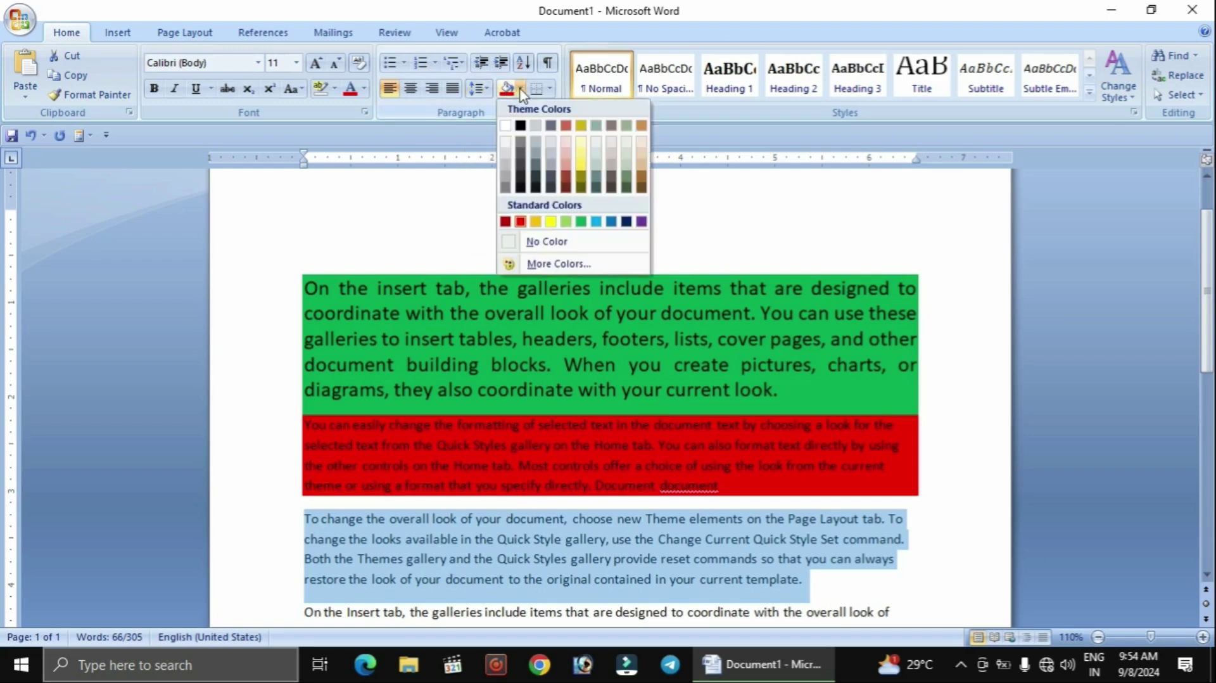
pyautogui.click(550, 221)
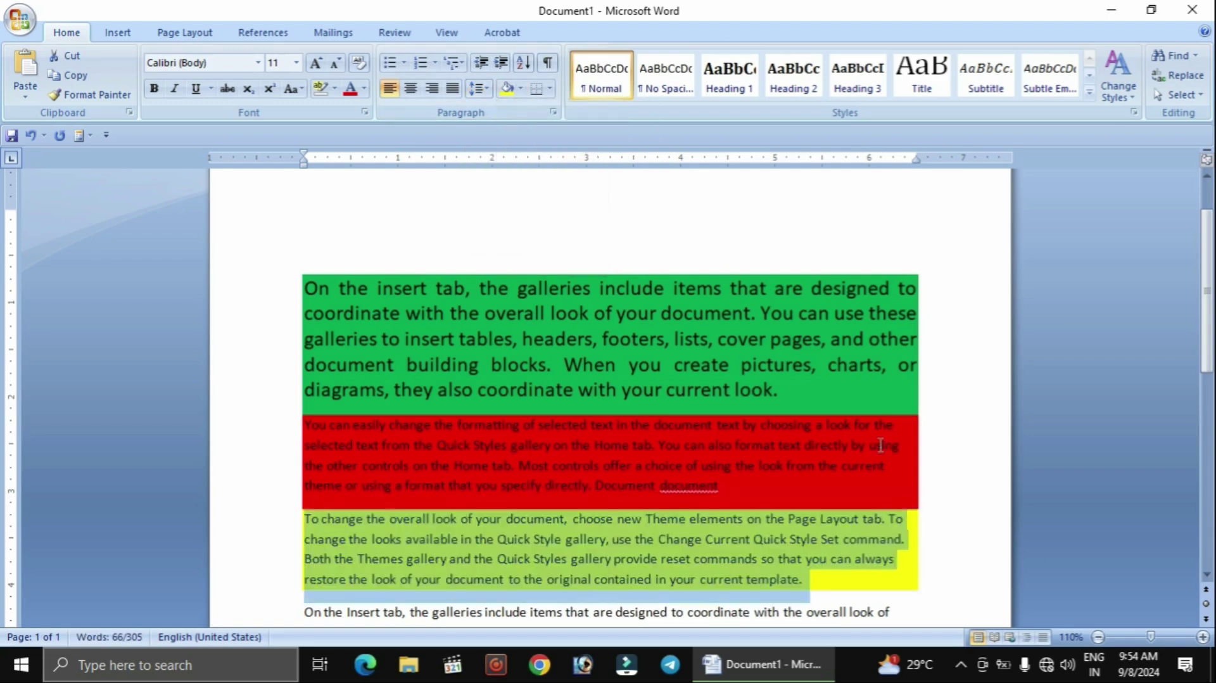
# Add two lines after the yellow paragraph, the second reading "cvvvcvvvcvvcv", and a line "cggcggc" after the green paragraph.
pyautogui.scroll(-1, 832, 506)
pyautogui.click(829, 540)
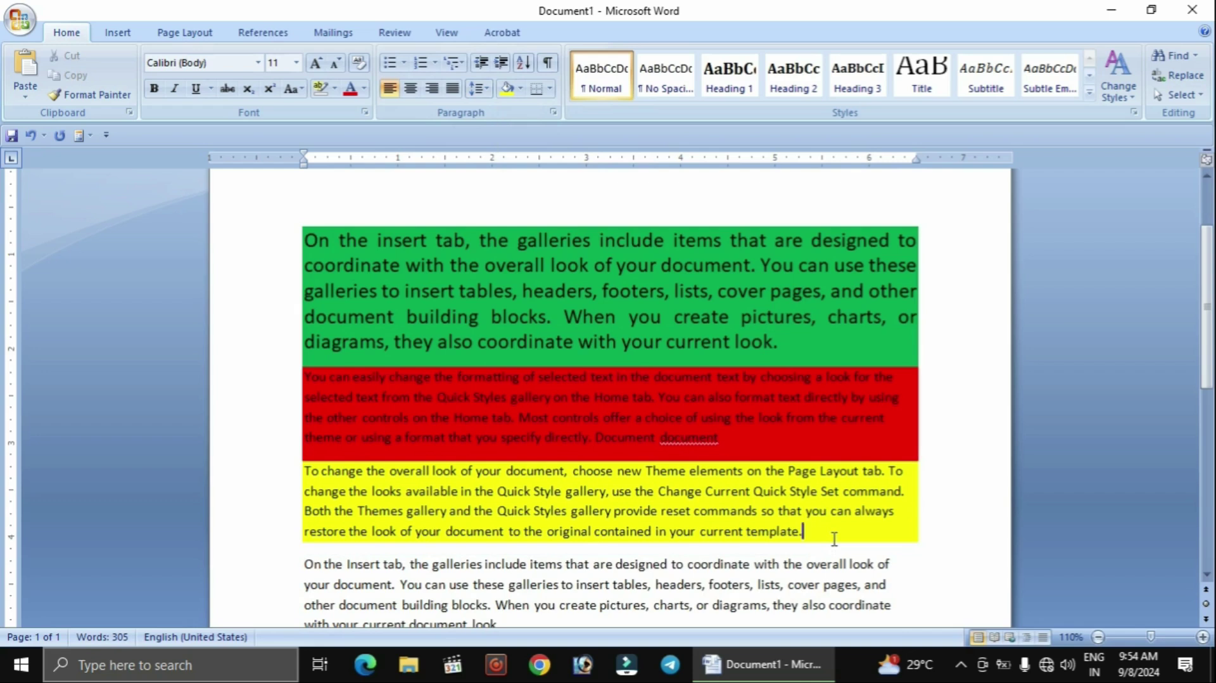
pyautogui.press('Return')
pyautogui.press('Return')
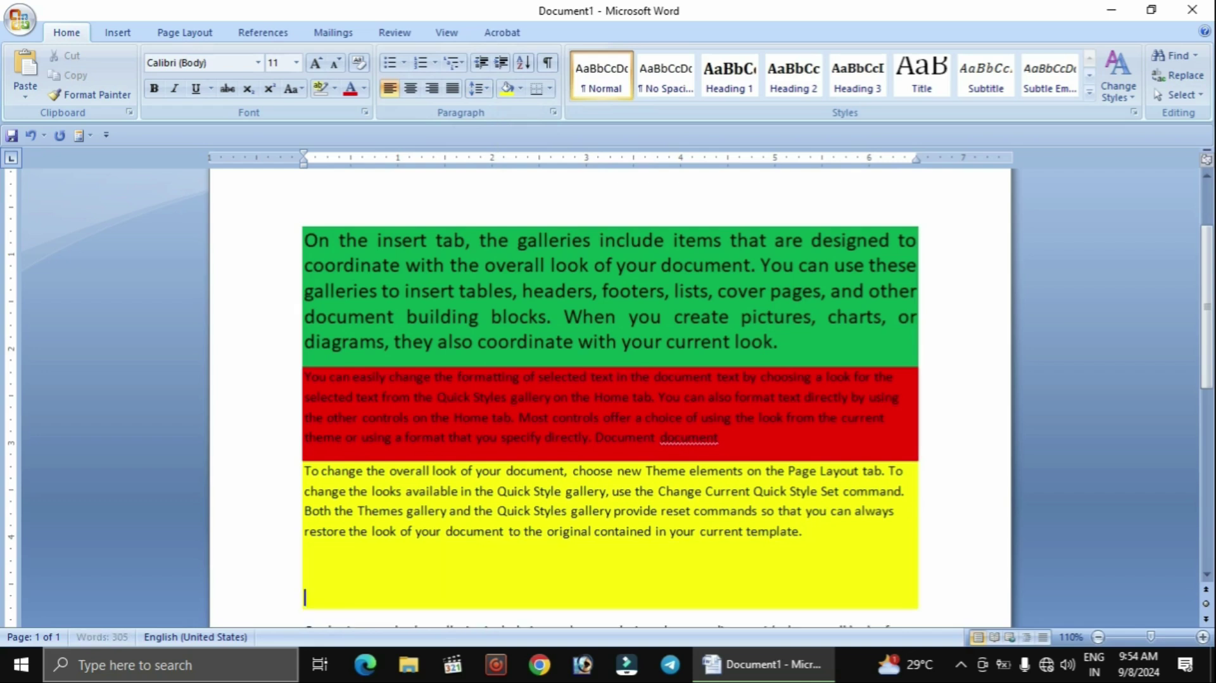
pyautogui.write('cvvvcvvvcvvcv')
pyautogui.click(786, 359)
pyautogui.press('Return')
pyautogui.write('cggcggc')
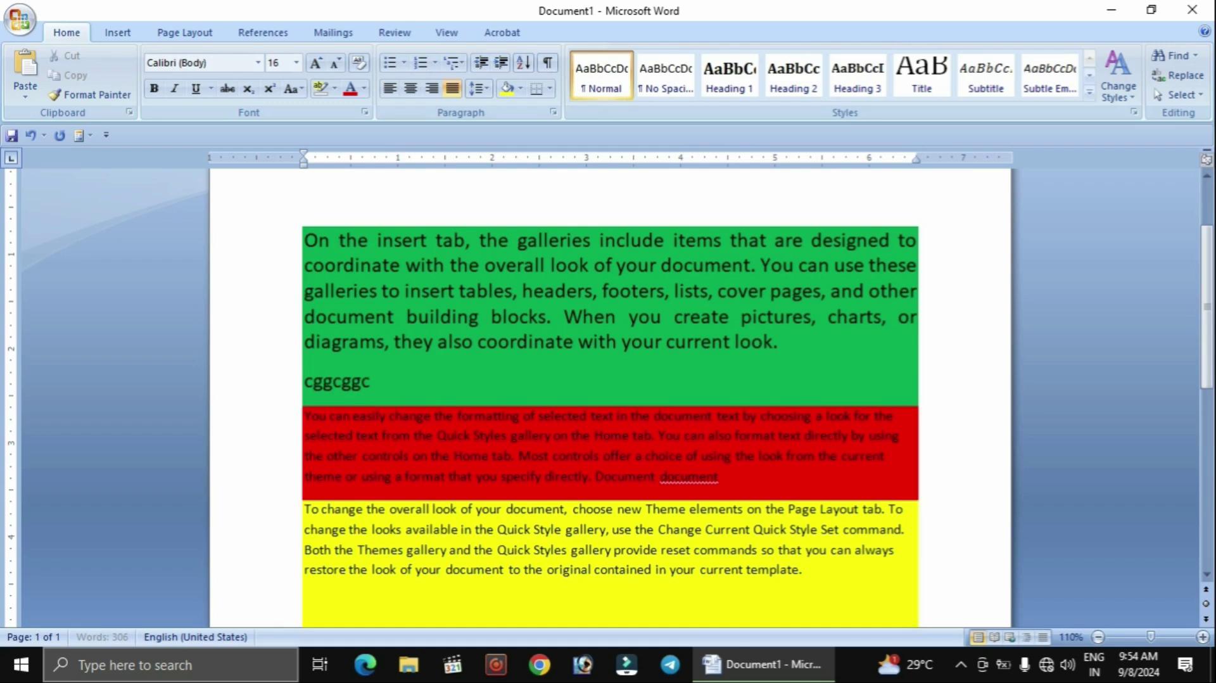
# Remove the background shading from the whole document by setting it to No Color.
pyautogui.scroll(3, 893, 307)
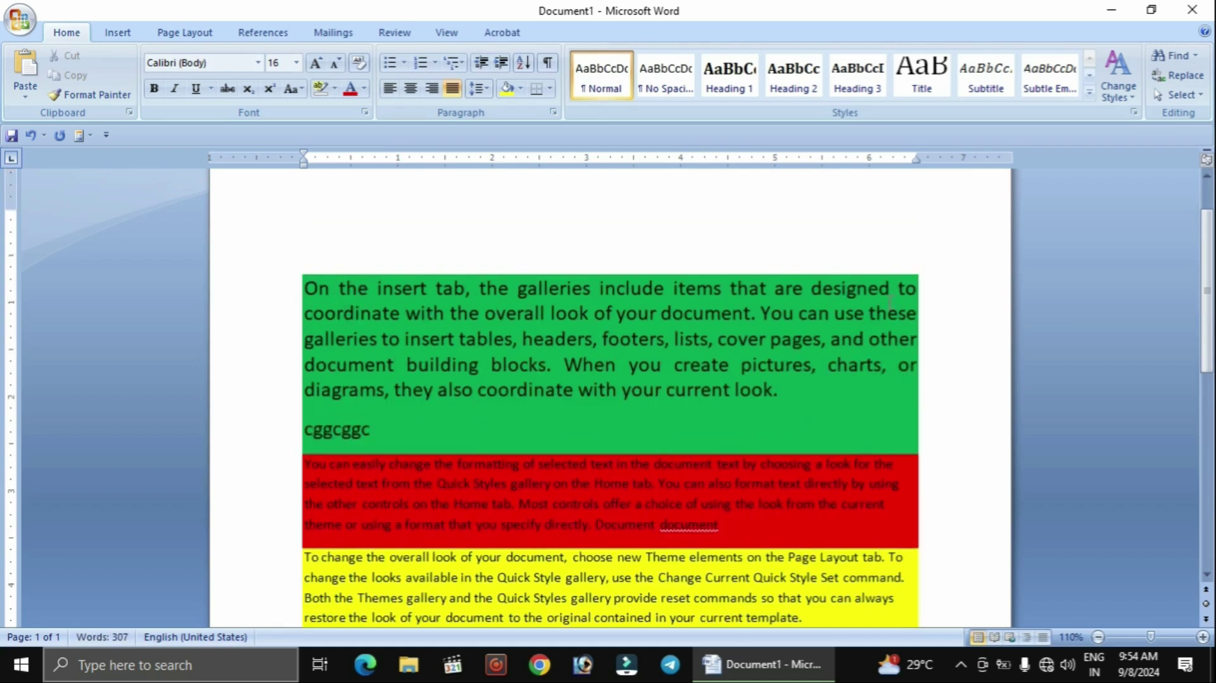
pyautogui.hotkey('ctrl', 'a')
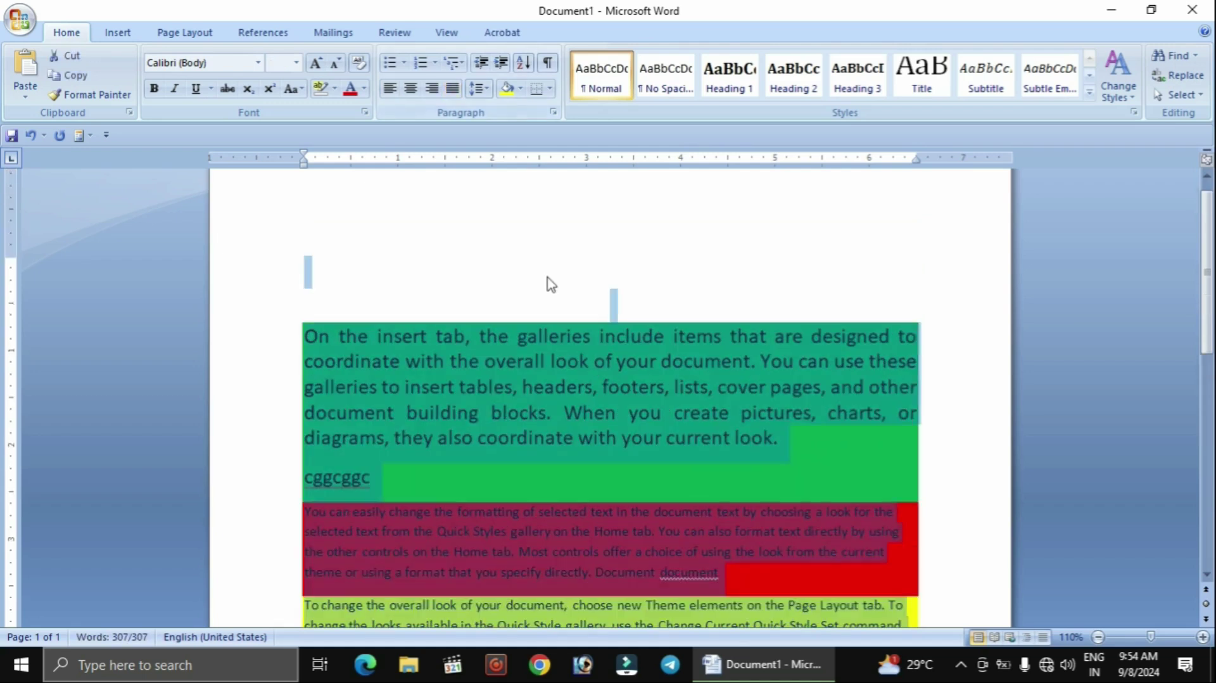
pyautogui.click(520, 89)
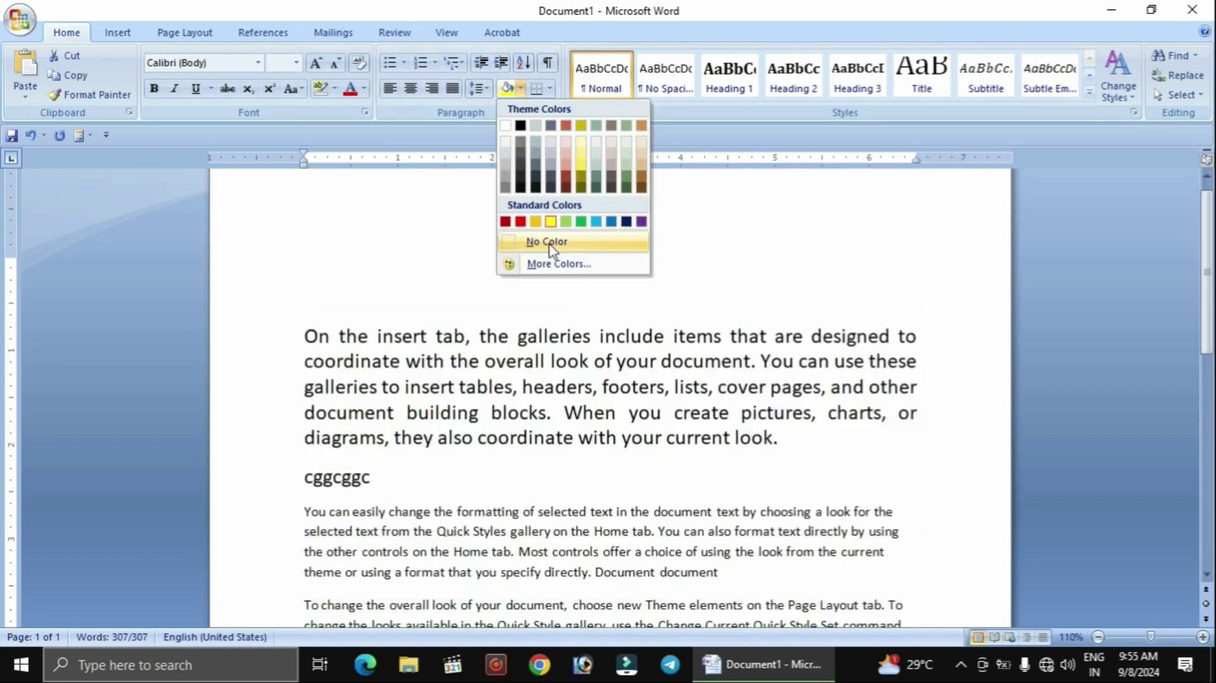
pyautogui.click(583, 246)
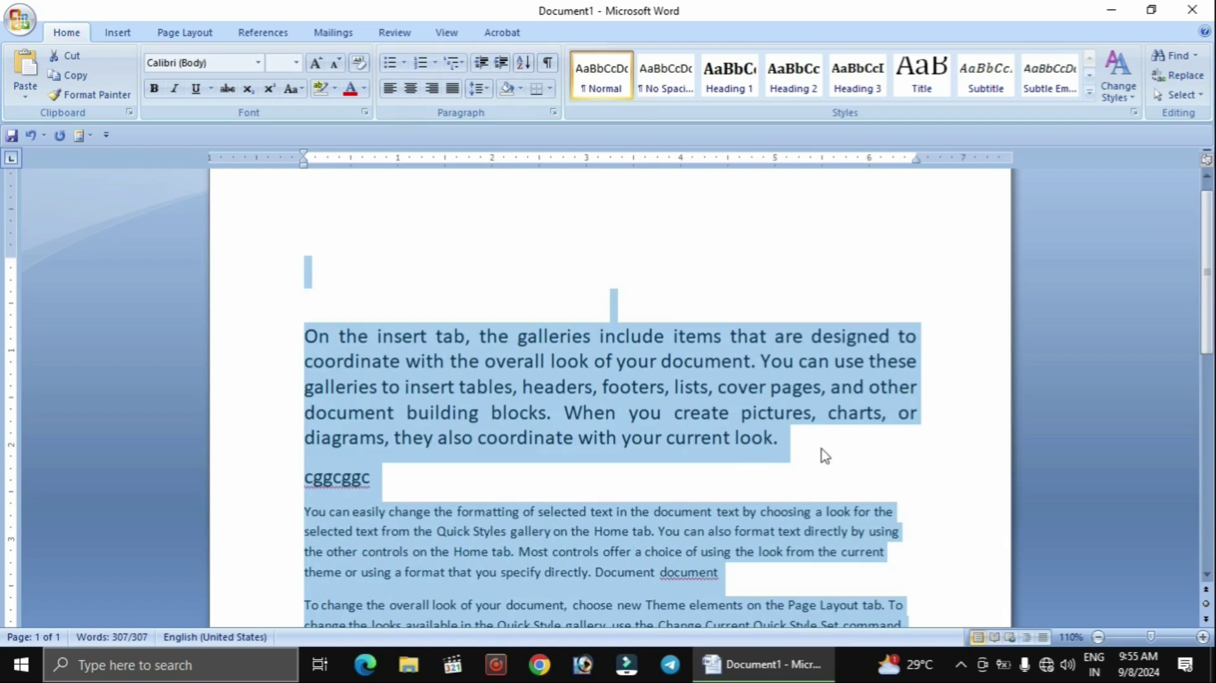
pyautogui.scroll(-1, 801, 418)
pyautogui.click(803, 406)
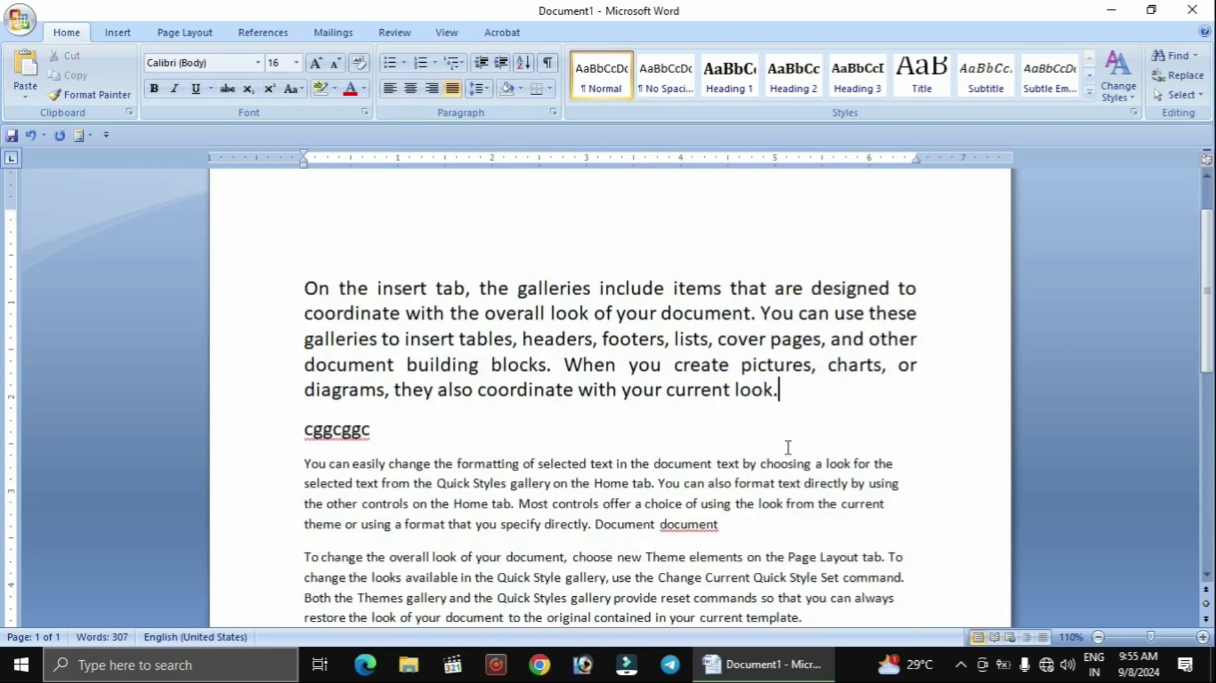
# Clear all formatting from the entire document's text.
pyautogui.hotkey('ctrl', 'a')
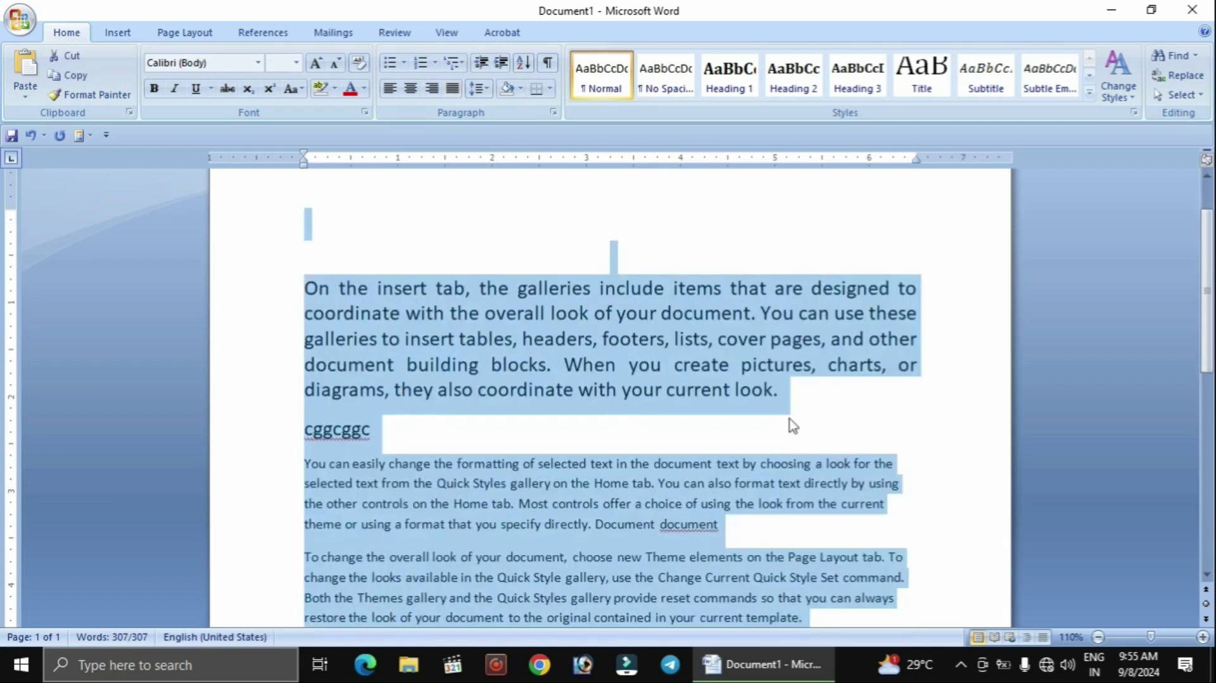
pyautogui.click(359, 64)
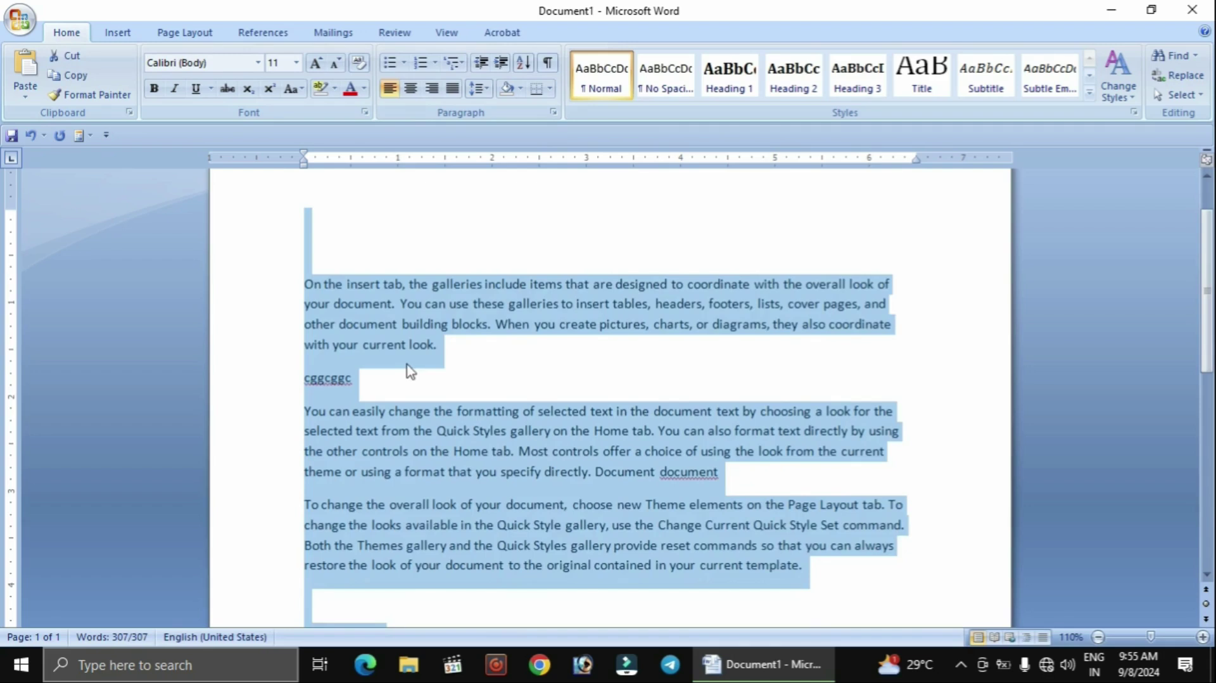
pyautogui.click(466, 372)
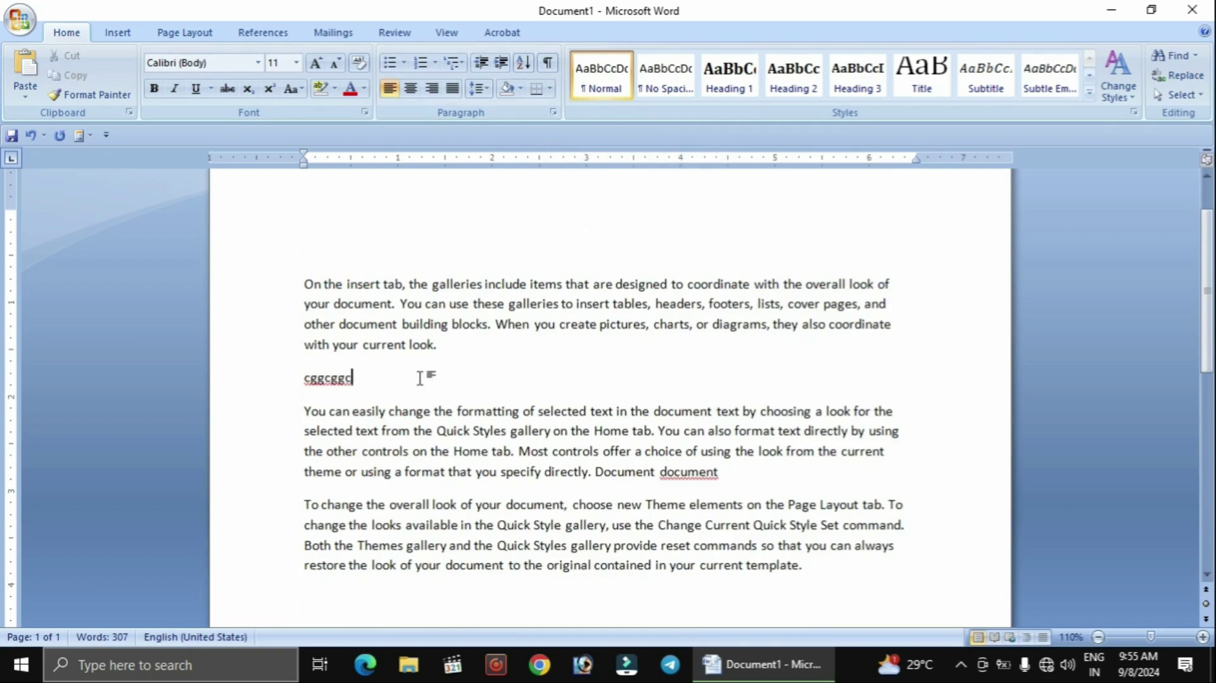
# Delete all of the document's text and enter "=rand" on the first line.
pyautogui.hotkey('ctrl', 'a')
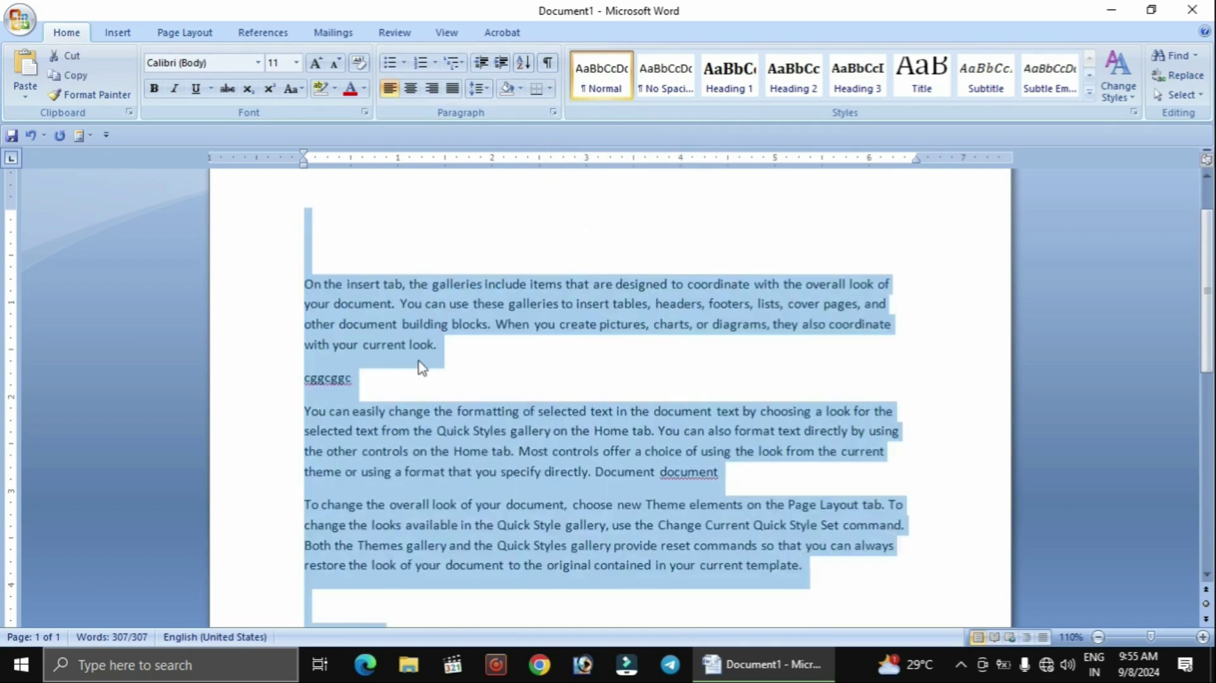
pyautogui.press('Delete')
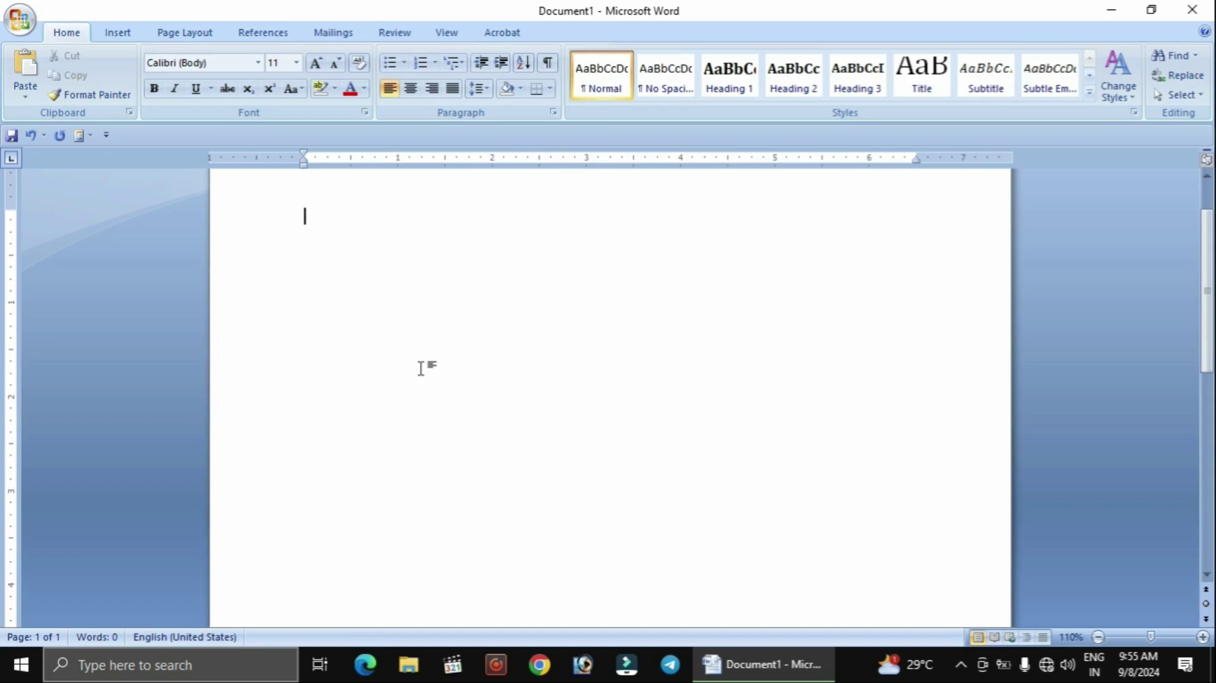
pyautogui.scroll(1, 430, 377)
pyautogui.write('=rand')
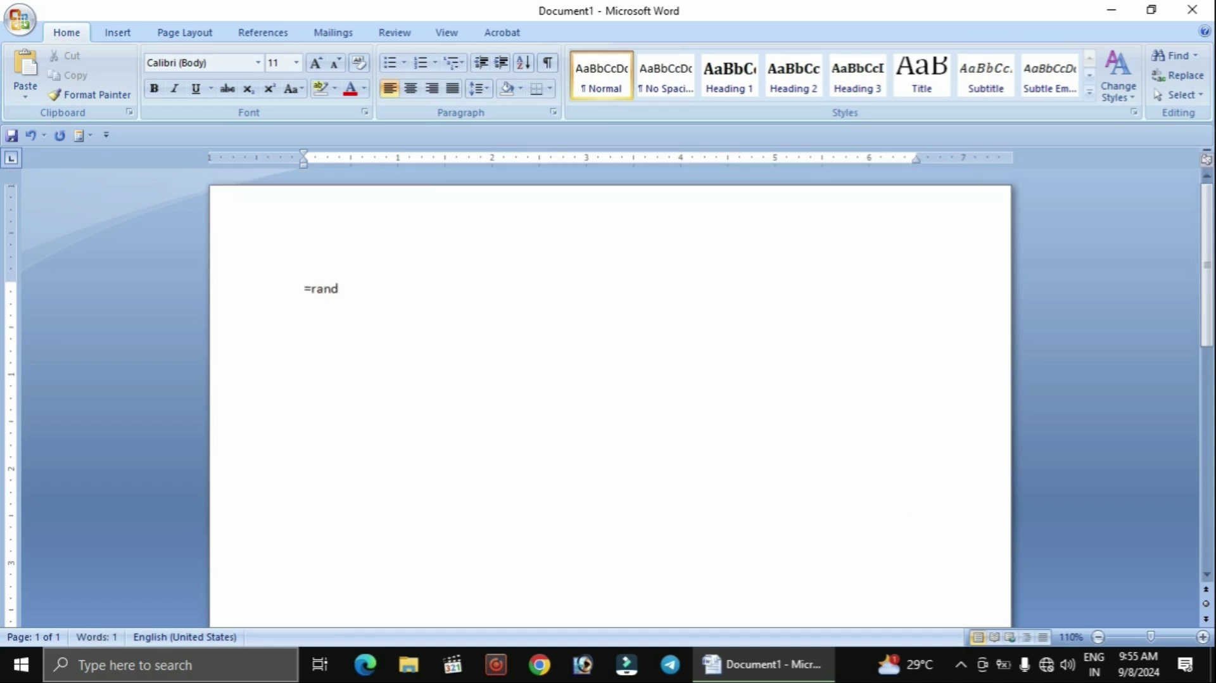
# Complete the =rand() formula to generate three paragraphs of sample text.
pyautogui.write('()')
pyautogui.press('Return')
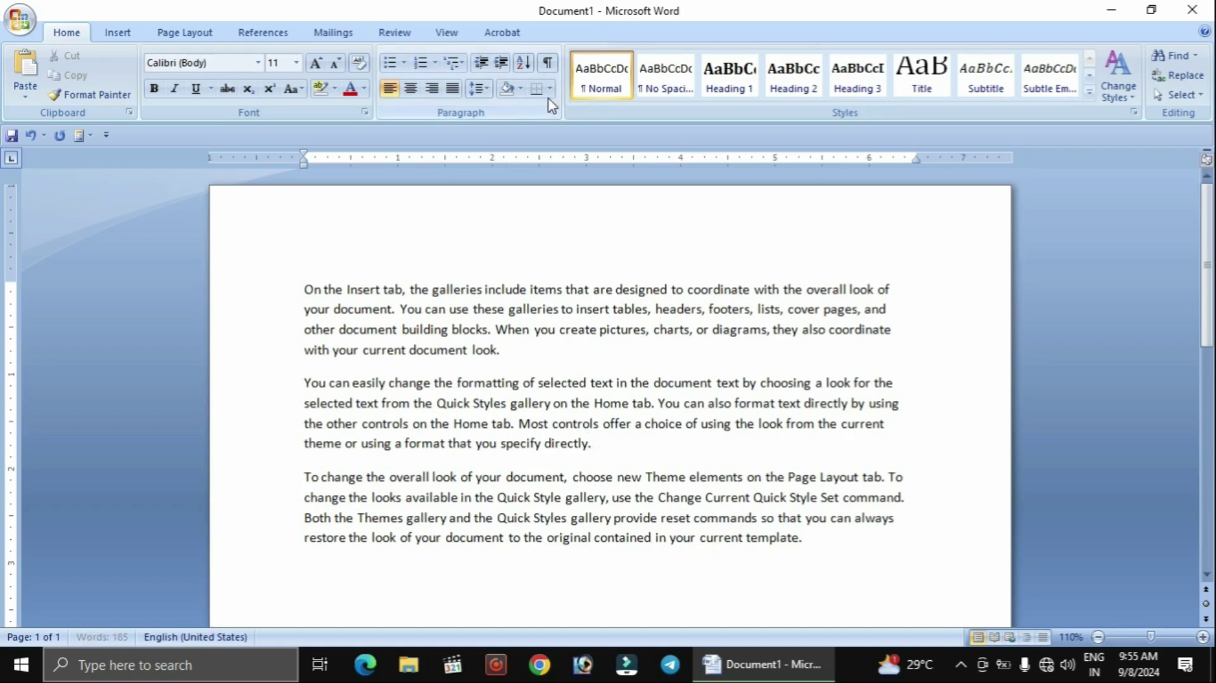
# Apply All Borders to the three sample paragraphs and deselect the text.
pyautogui.moveTo(306, 288); pyautogui.dragTo(895, 555)
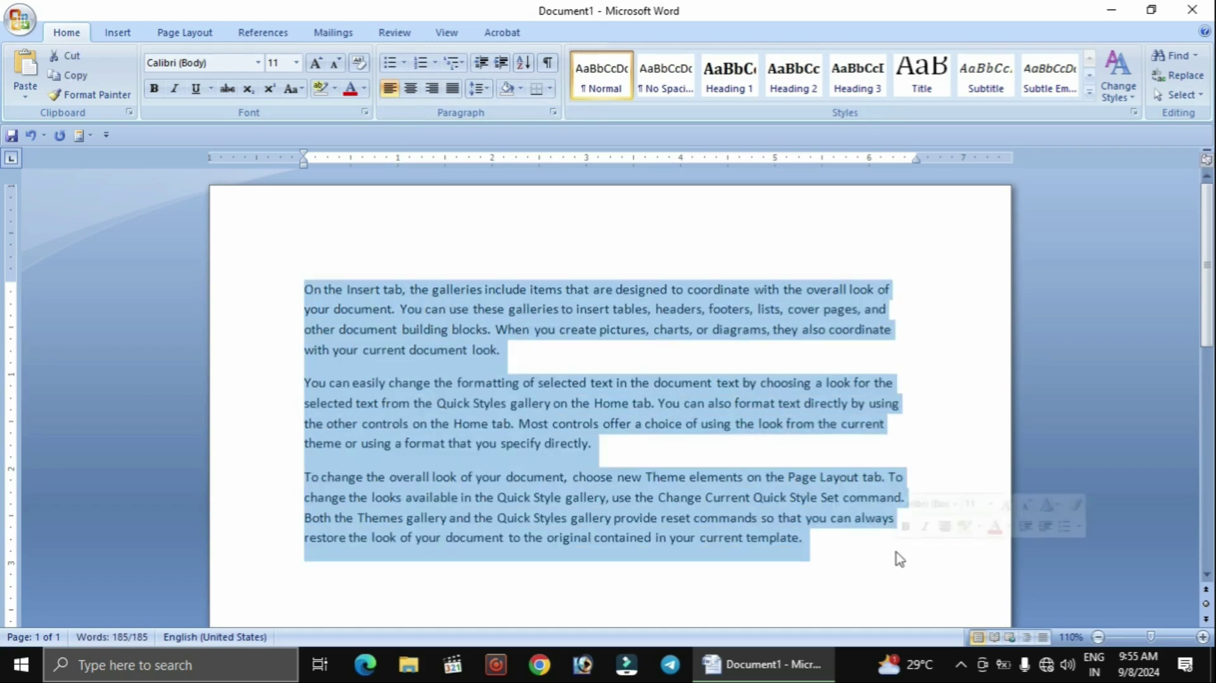
pyautogui.click(550, 89)
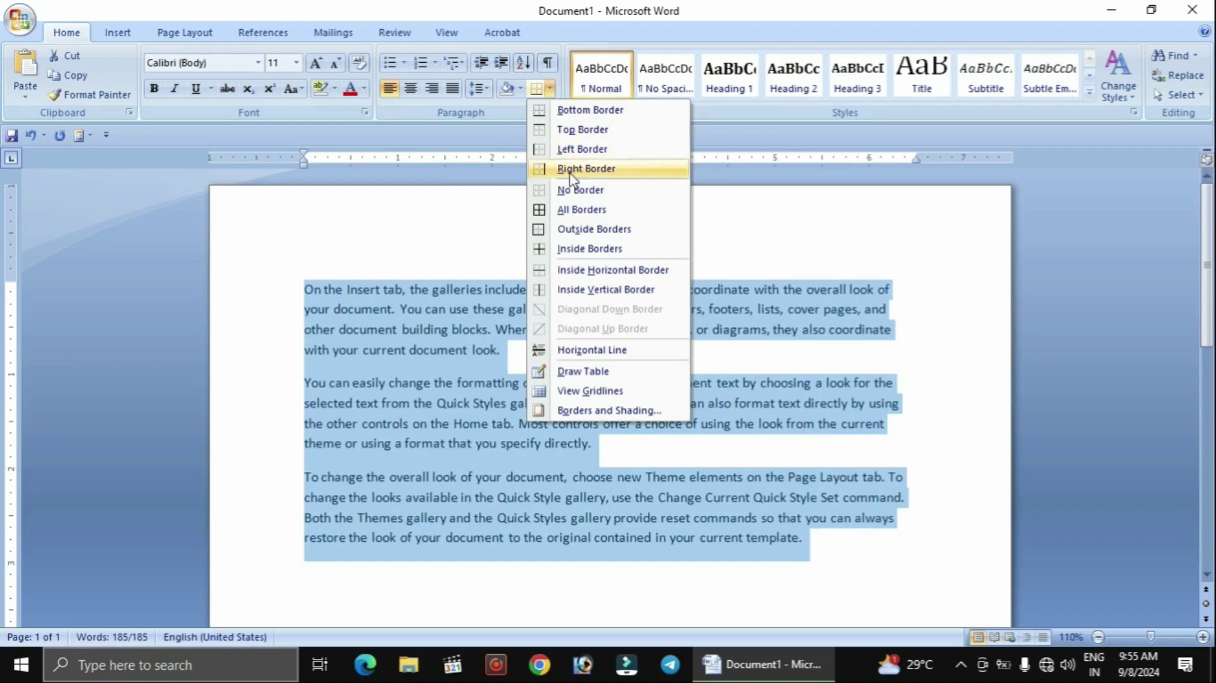
pyautogui.click(582, 209)
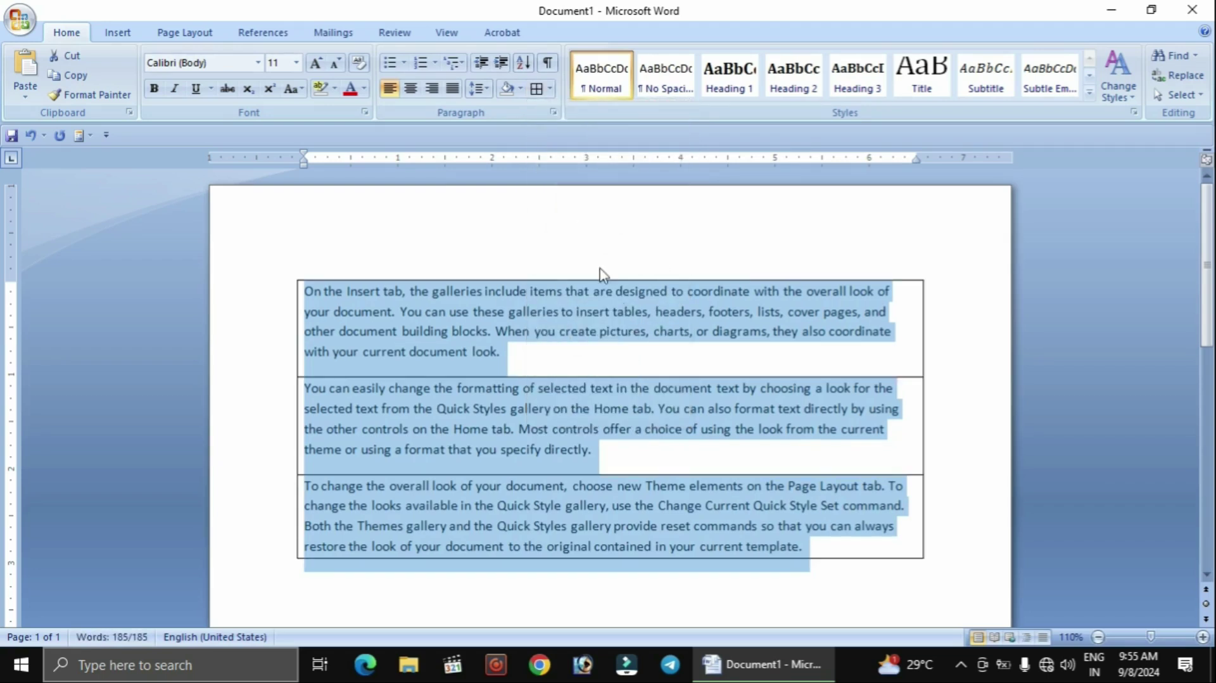
pyautogui.click(942, 493)
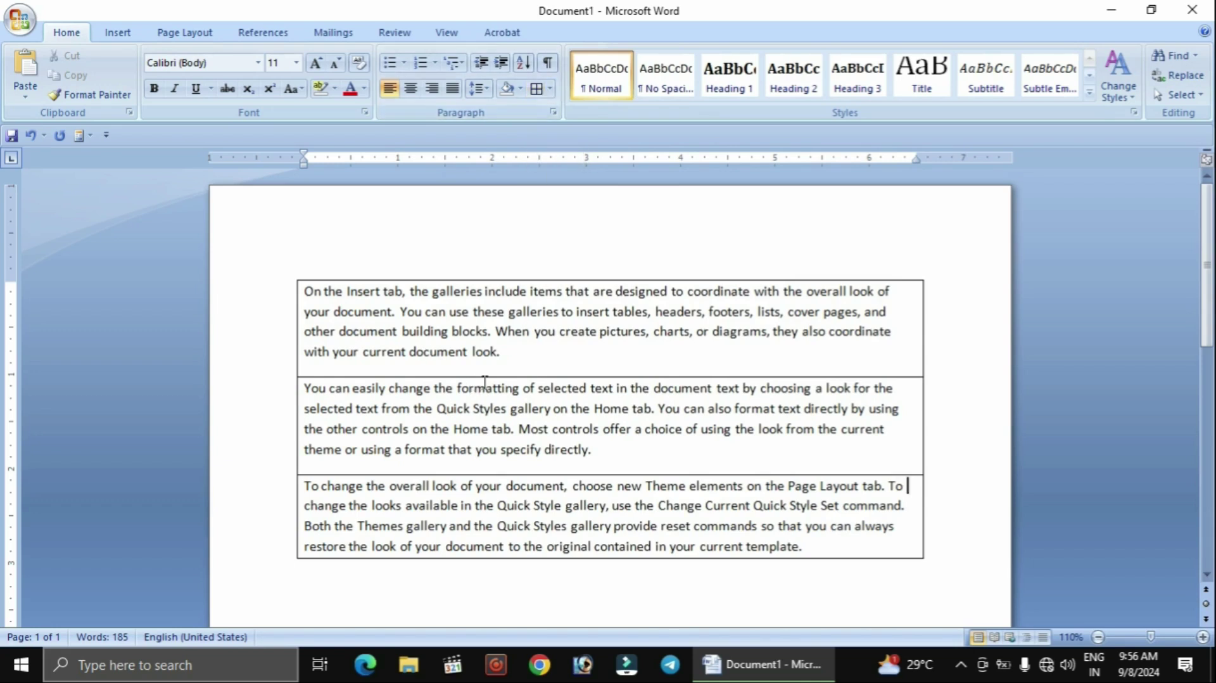
# Remove the borders from the entire document text with No Border.
pyautogui.hotkey('ctrl', 'a')
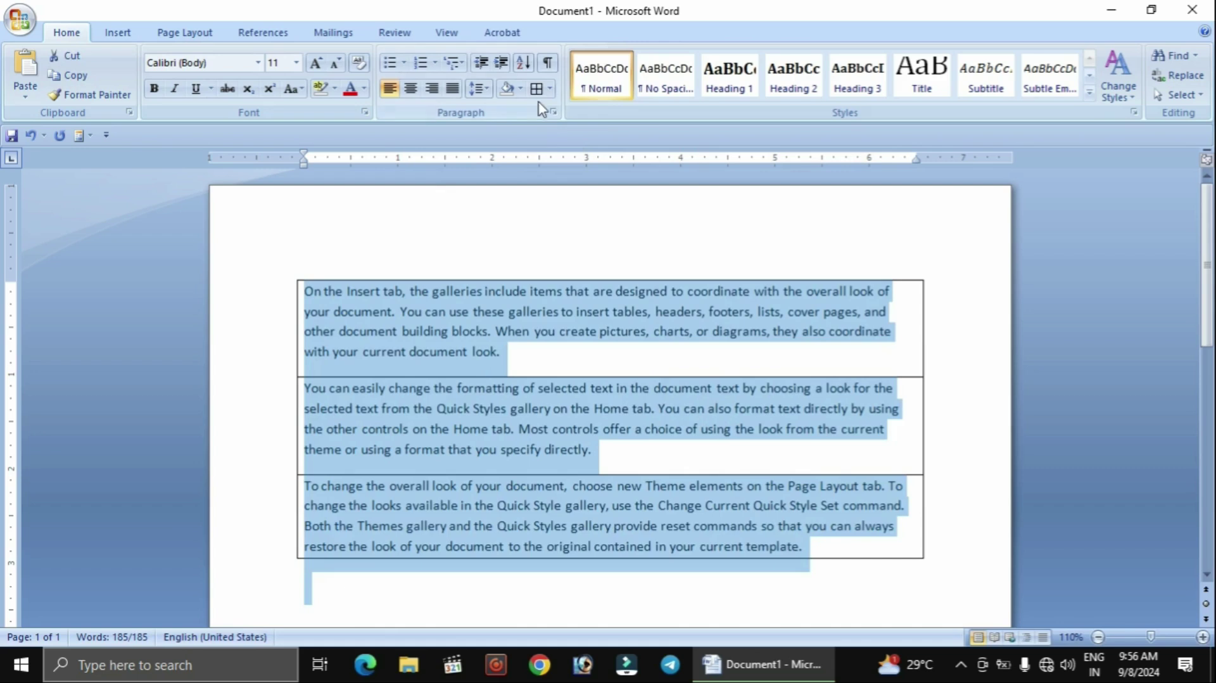
pyautogui.click(550, 88)
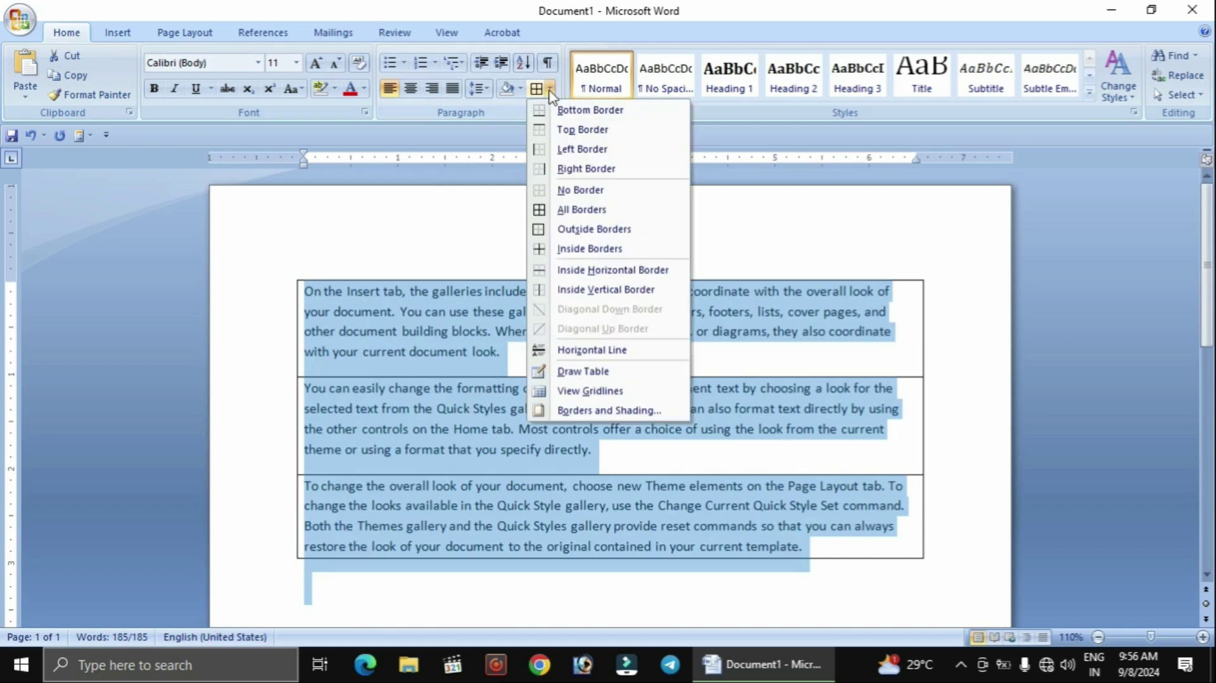
pyautogui.click(580, 191)
pyautogui.click(576, 371)
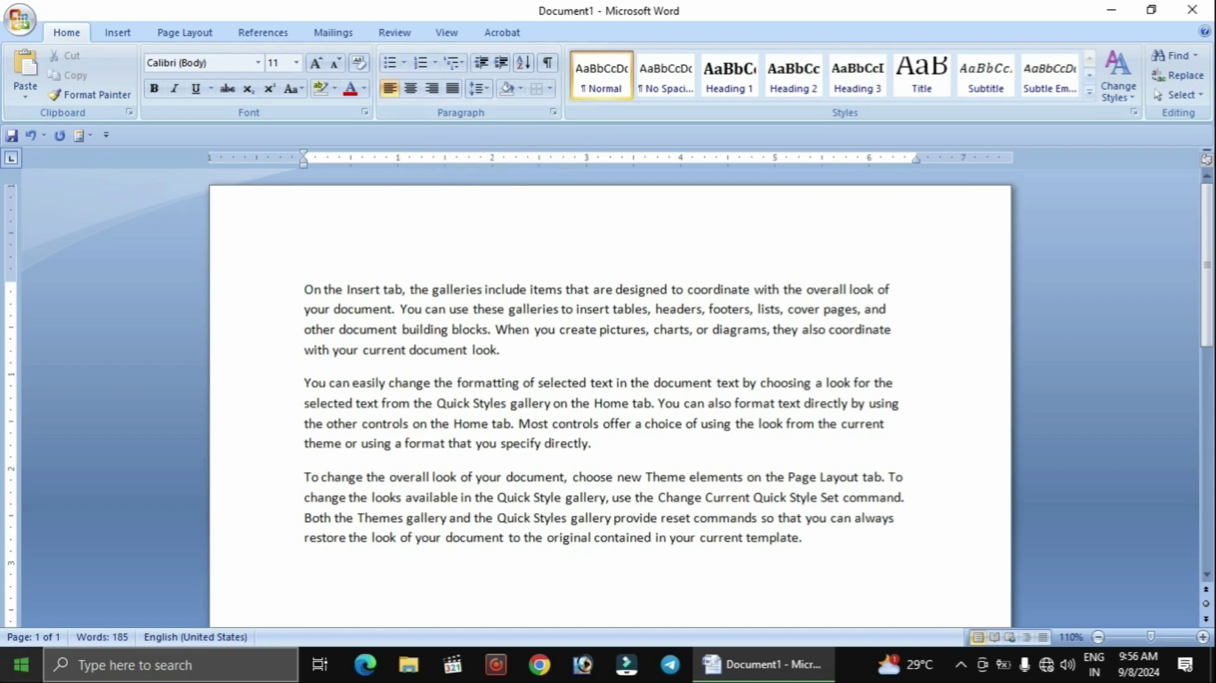
# Insert three blank lines above the sample paragraphs and enter "Ram is good boy" on the first line.
pyautogui.press('Return')
pyautogui.press('Return')
pyautogui.press('Return')
pyautogui.click(315, 266)
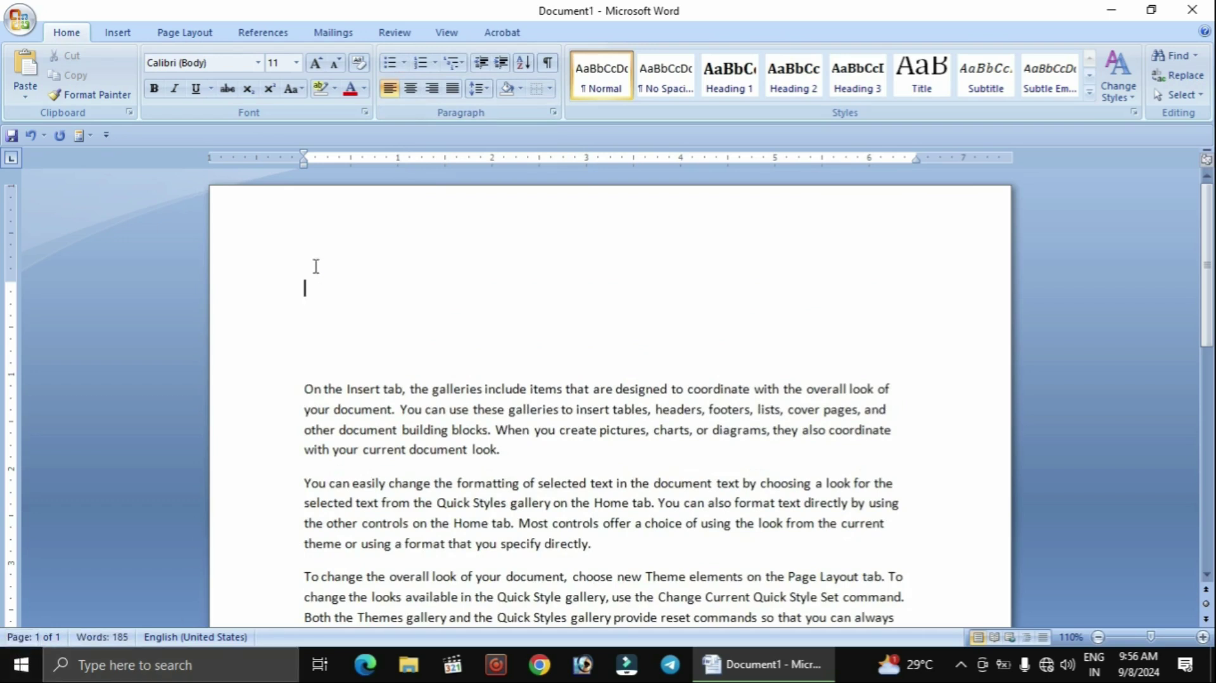
pyautogui.write('Ram is good boy')
# Format the line "Ram is good boy" as a bulleted item with the four-diamond bullet.
pyautogui.moveTo(411, 290); pyautogui.dragTo(305, 284)
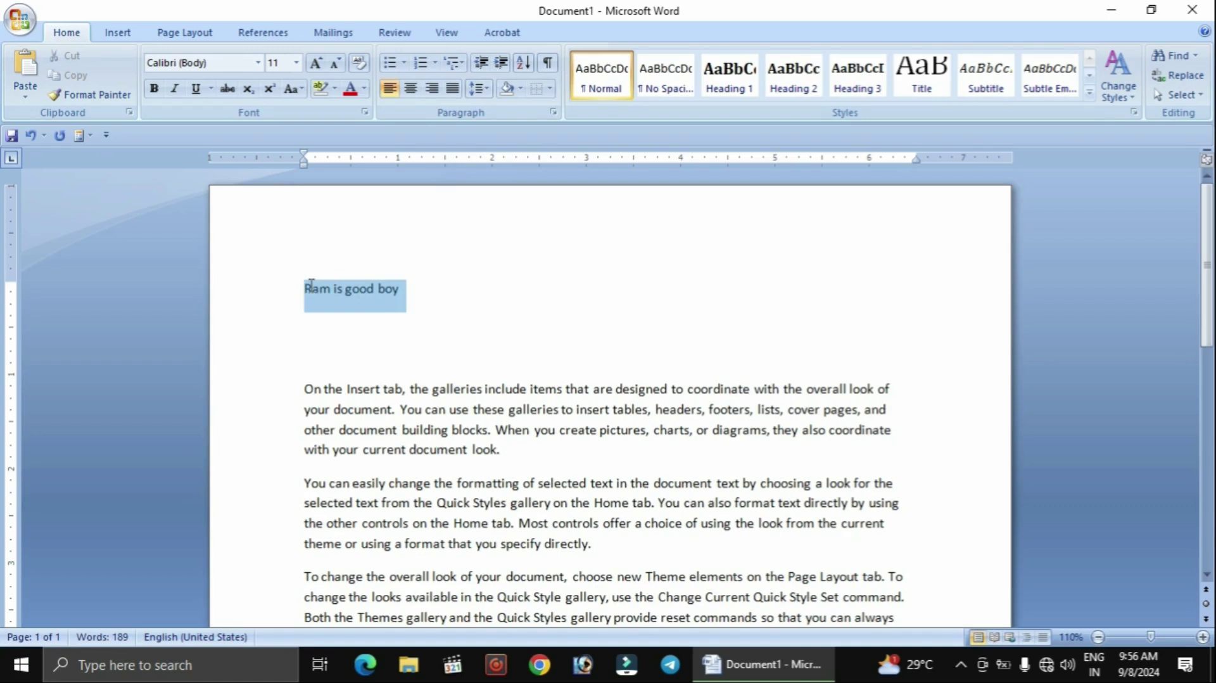
pyautogui.click(403, 63)
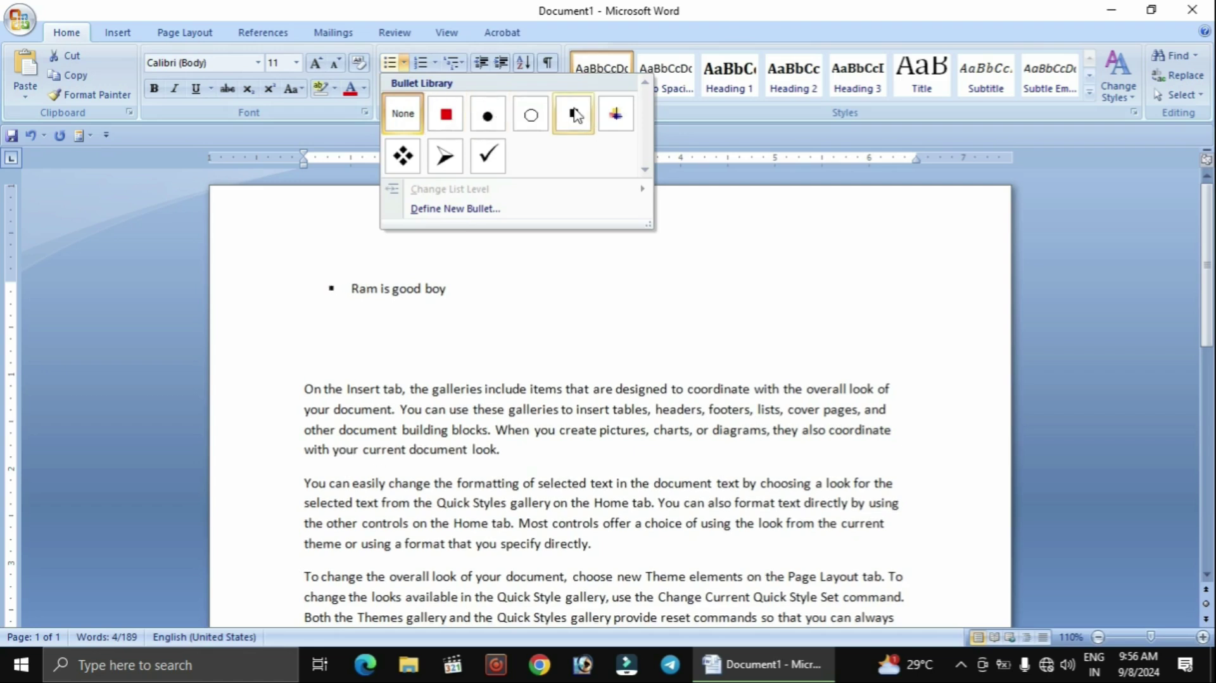
pyautogui.click(405, 157)
# Add two more bulleted items, "gfggfggggfggfggf" and "fhhfhhfhhhfhhh", below "Ram is good boy".
pyautogui.press('Return')
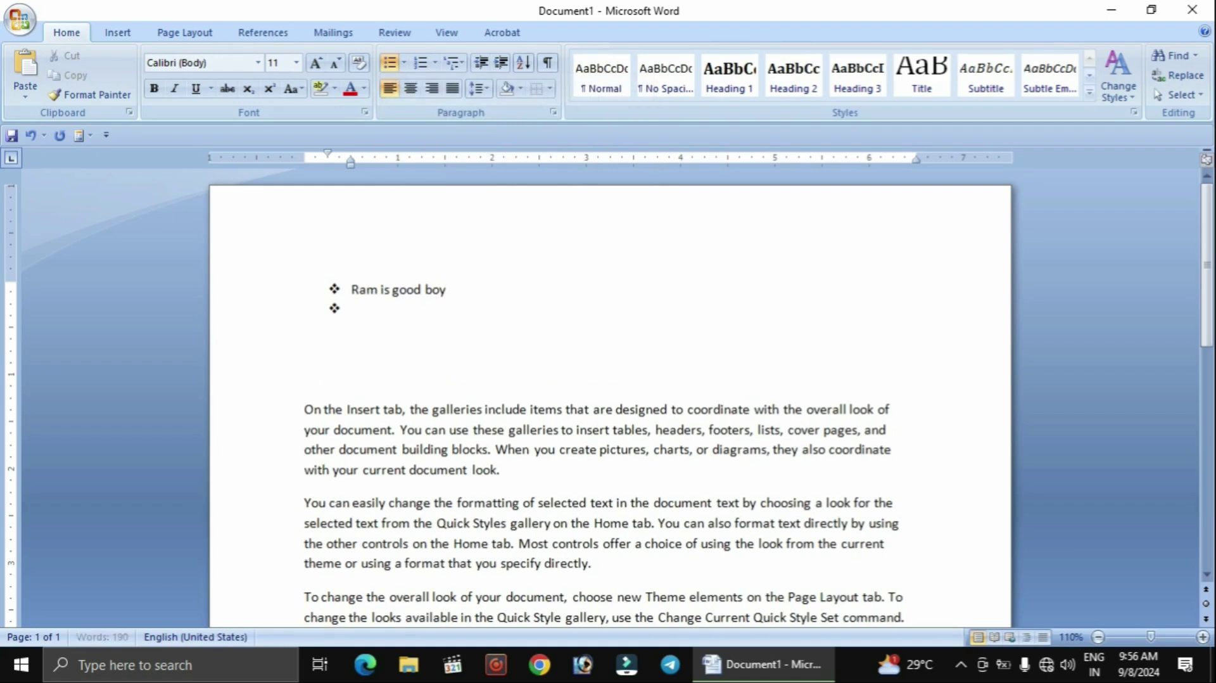
pyautogui.write('gfggfggggfggfggf')
pyautogui.press('Return')
pyautogui.write('fhhf')
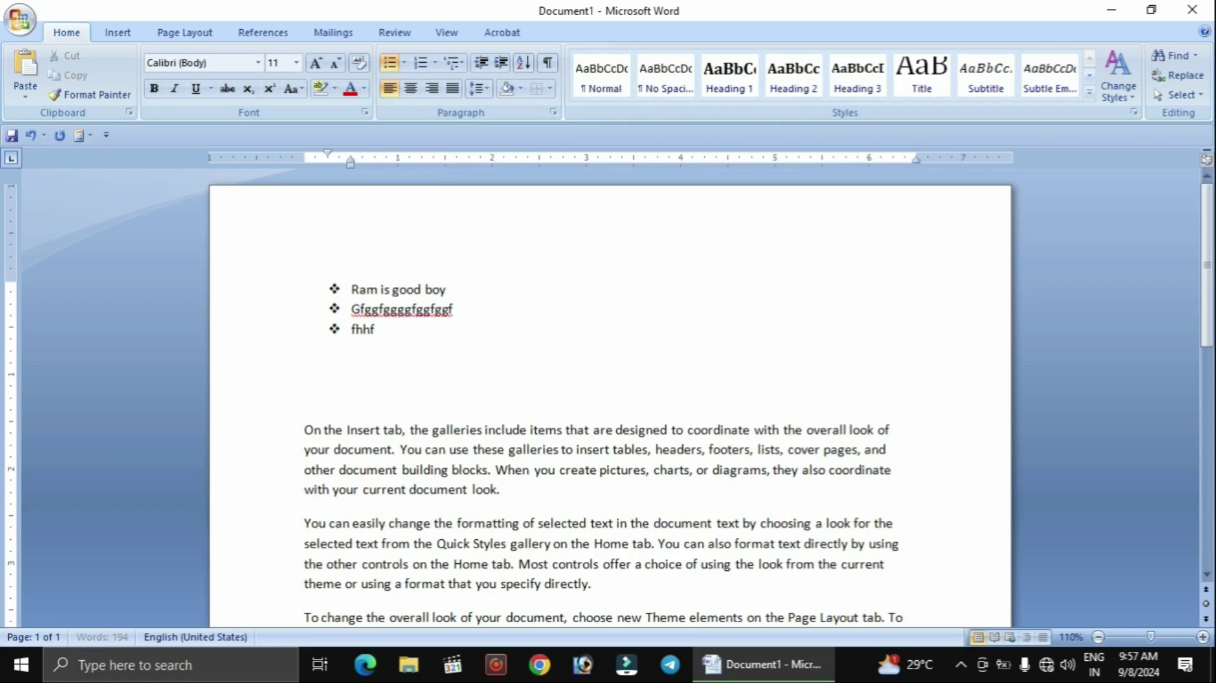
pyautogui.write('hhfhhhfhhh')
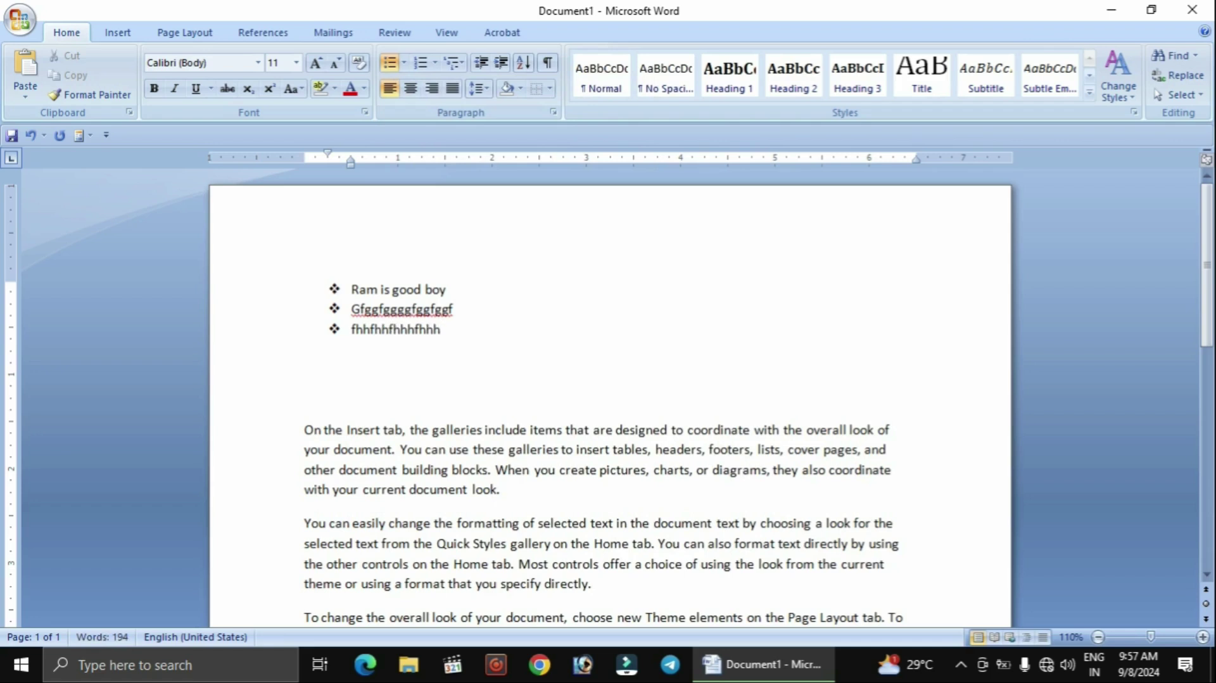
# Change the bullets of the three list items to the solid round bullet.
pyautogui.moveTo(453, 342); pyautogui.dragTo(366, 297)
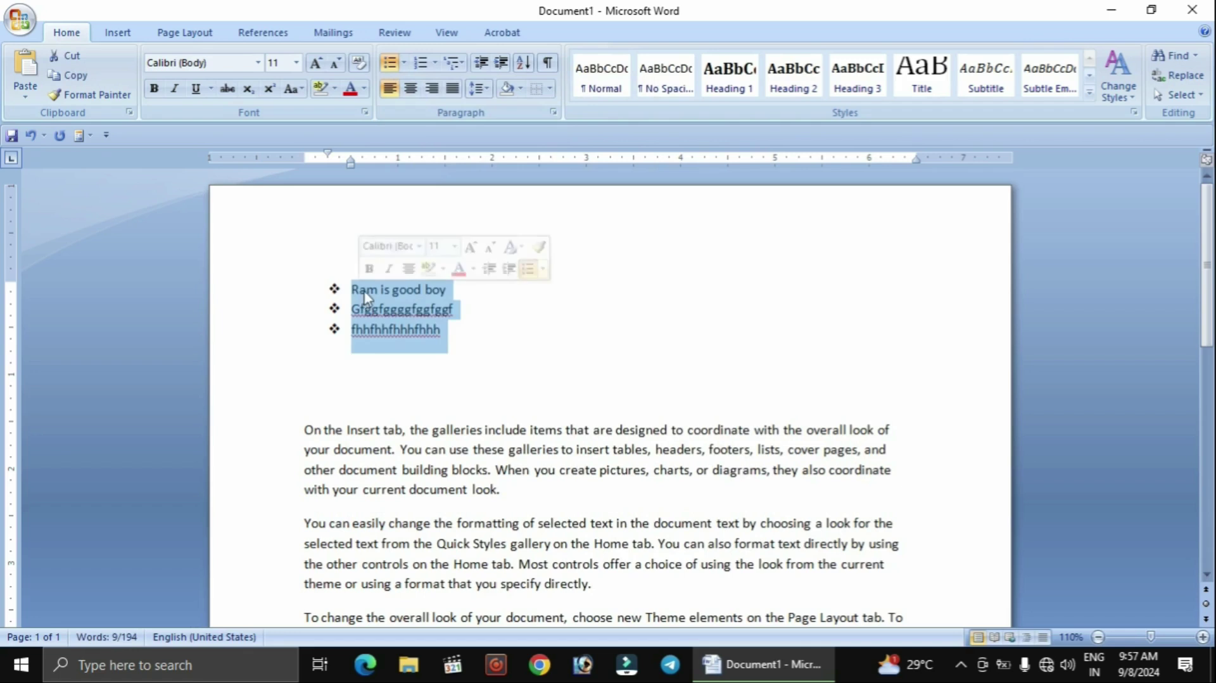
pyautogui.click(403, 63)
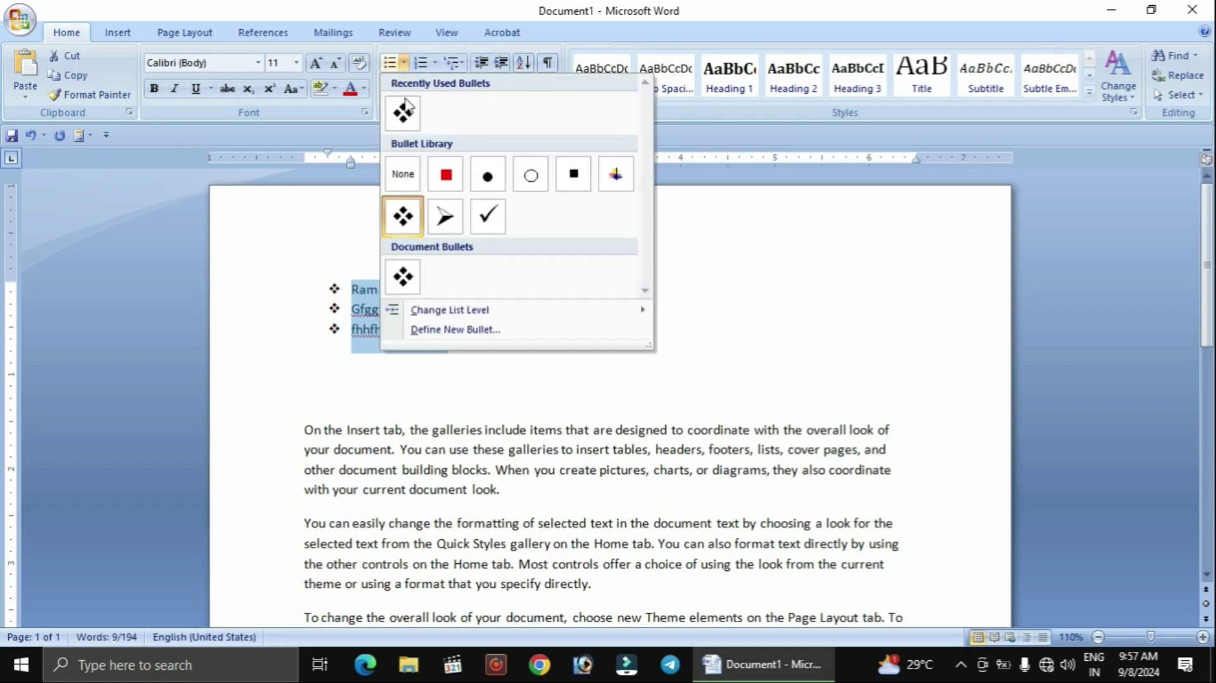
pyautogui.click(486, 181)
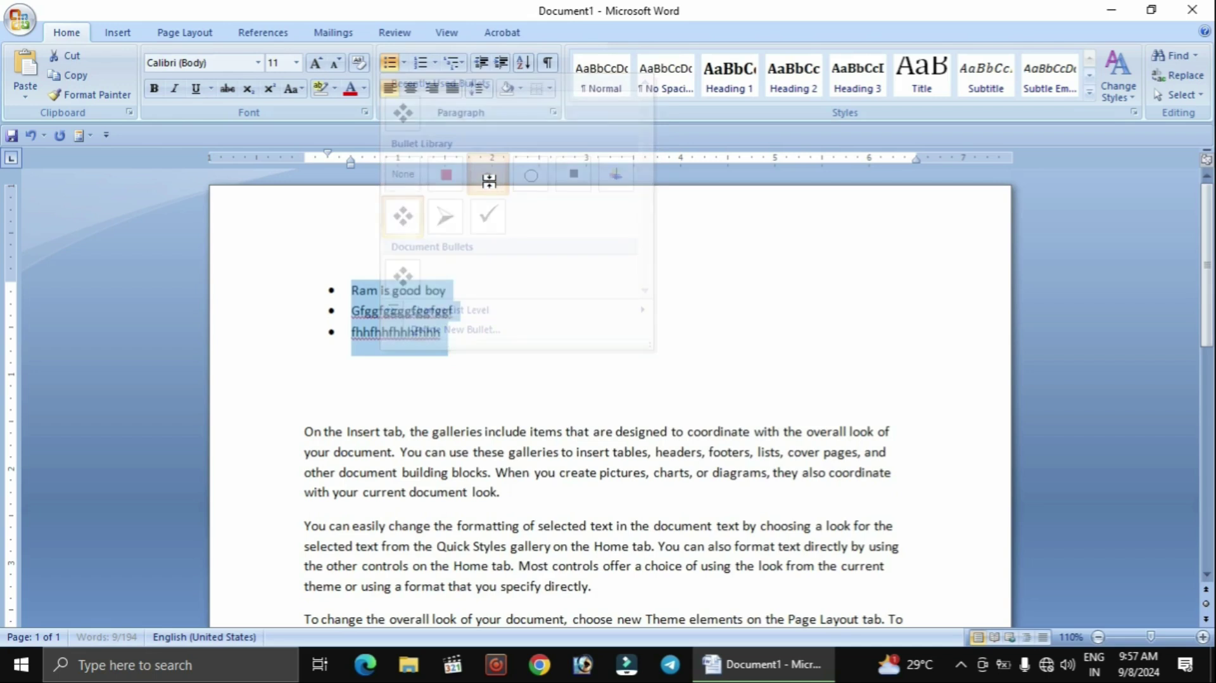
pyautogui.click(469, 341)
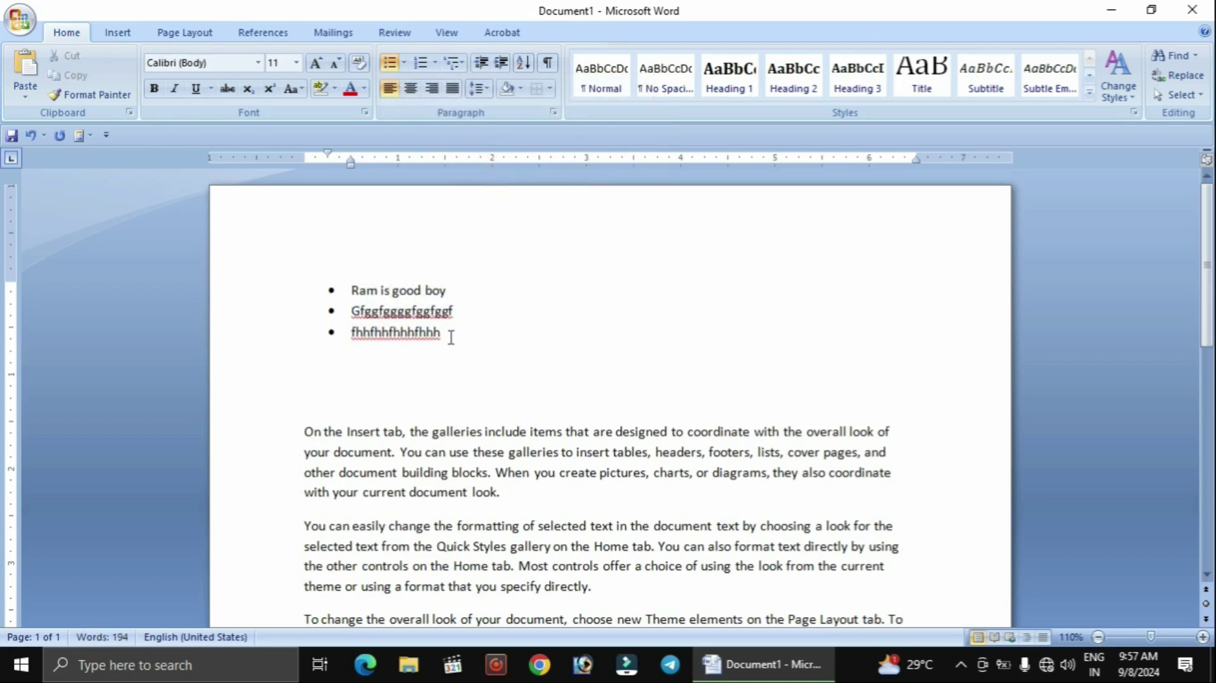
# Remove the bullets from all three list items by setting the bullet style to None.
pyautogui.hotkey('shift', 'Up')
pyautogui.hotkey('shift', 'Up')
pyautogui.hotkey('shift', 'Up')
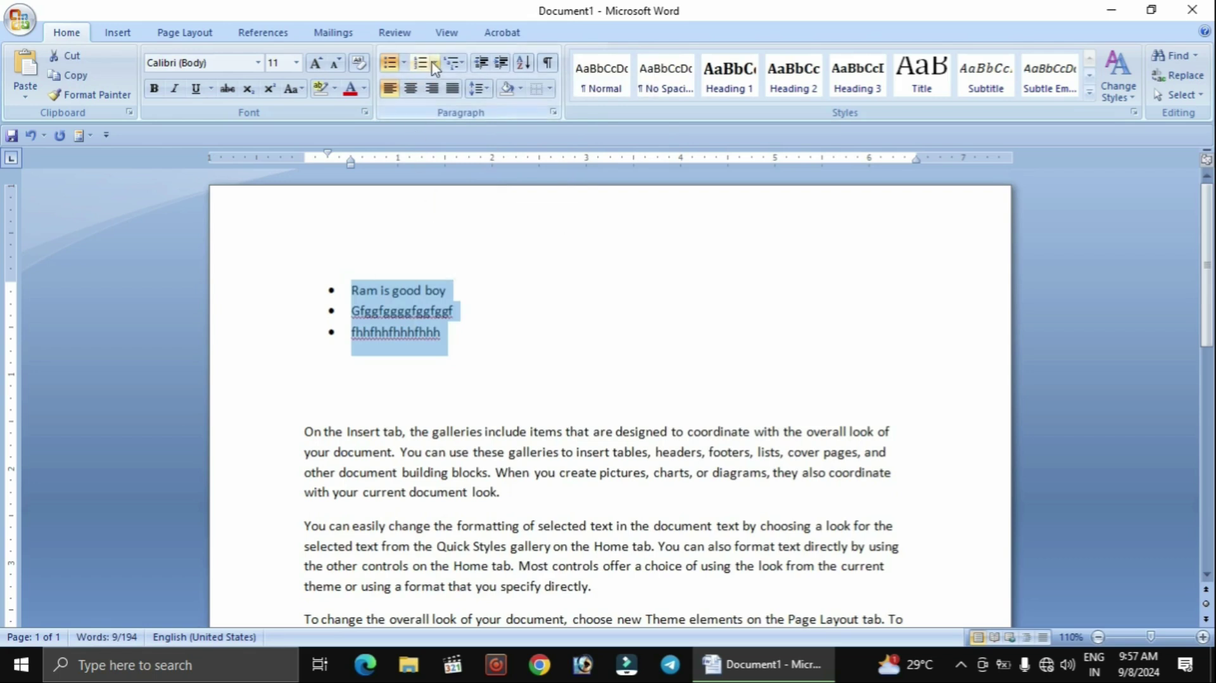
pyautogui.click(404, 63)
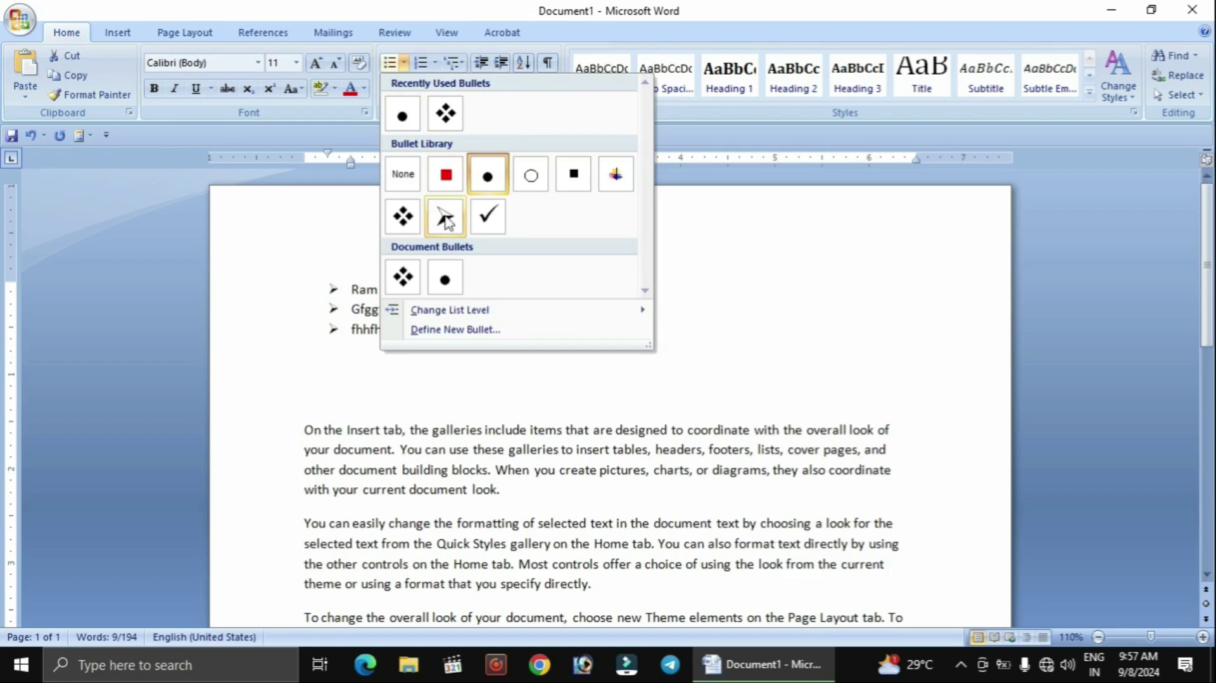
pyautogui.click(403, 174)
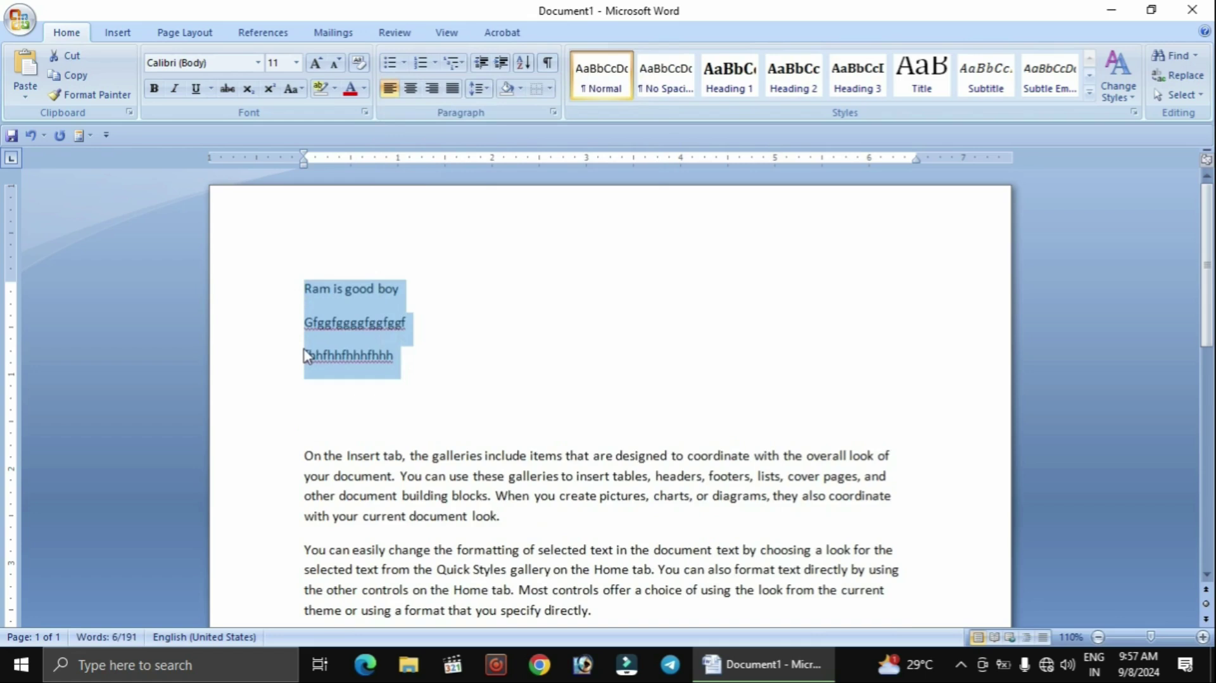
# Number the three lines in the 1) 2) 3) format and add the items "hhghhghhhghhg" and "gjjgjjgjjgj".
pyautogui.click(436, 64)
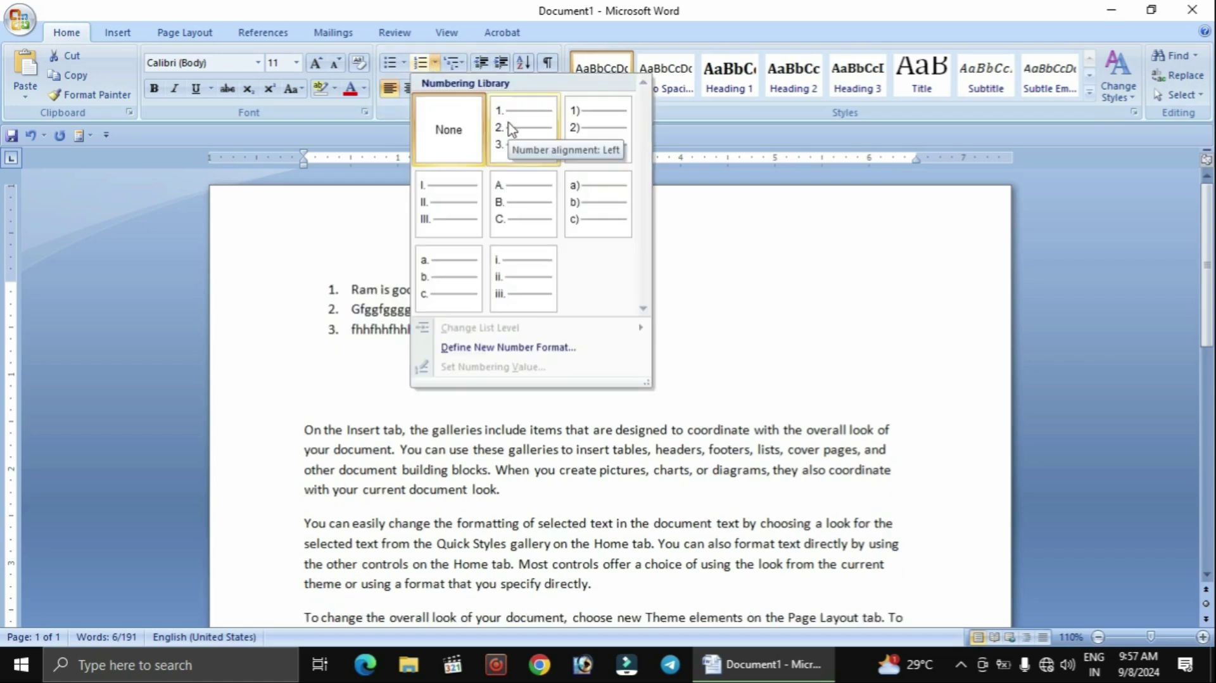
pyautogui.click(583, 129)
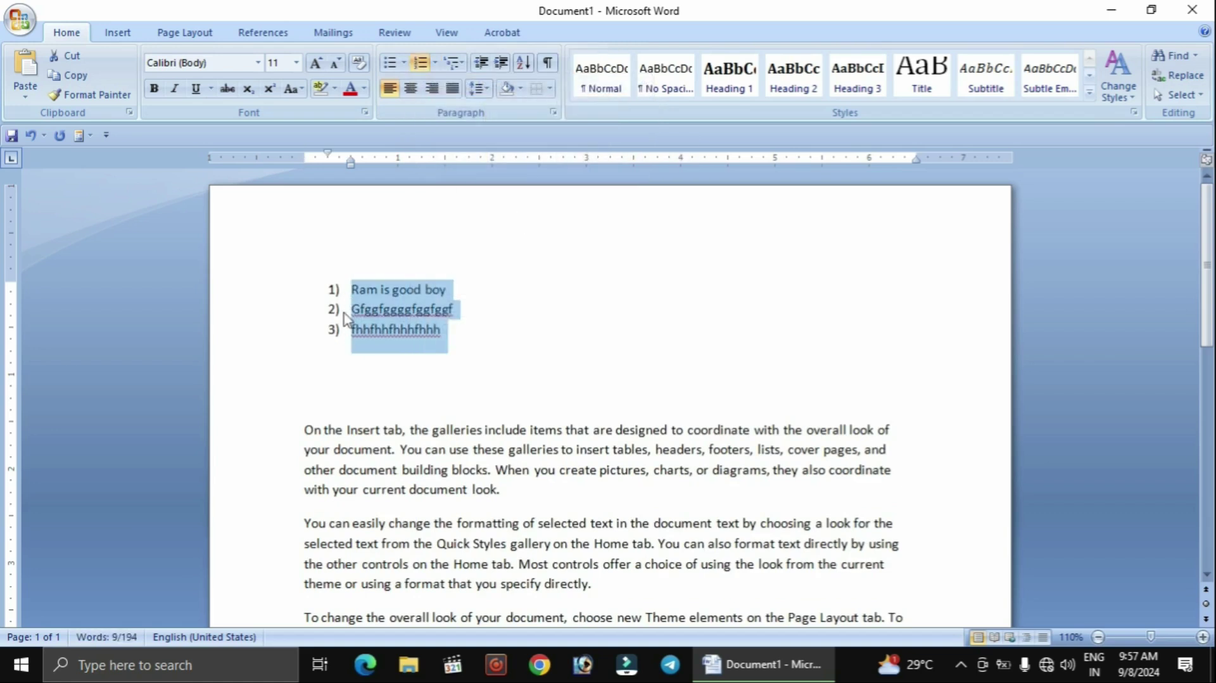
pyautogui.click(461, 339)
pyautogui.press('Return')
pyautogui.write('hhghhghhhghhg')
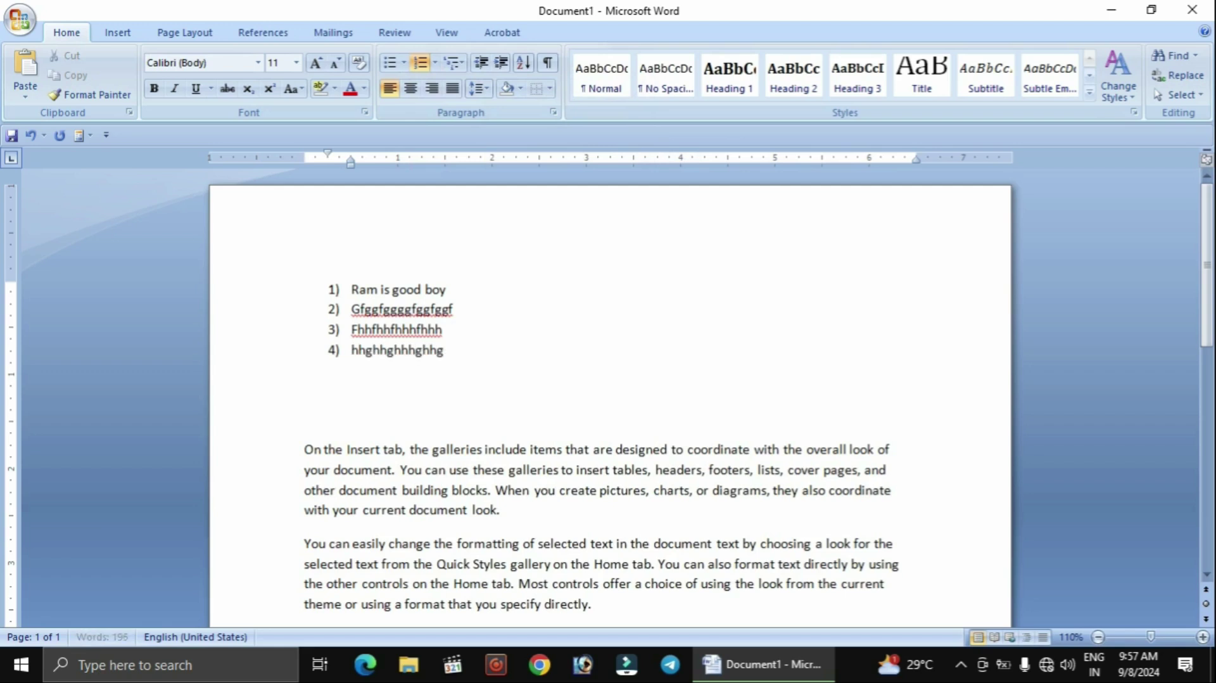
pyautogui.press('Return')
pyautogui.write('gjjgjjgjjgj')
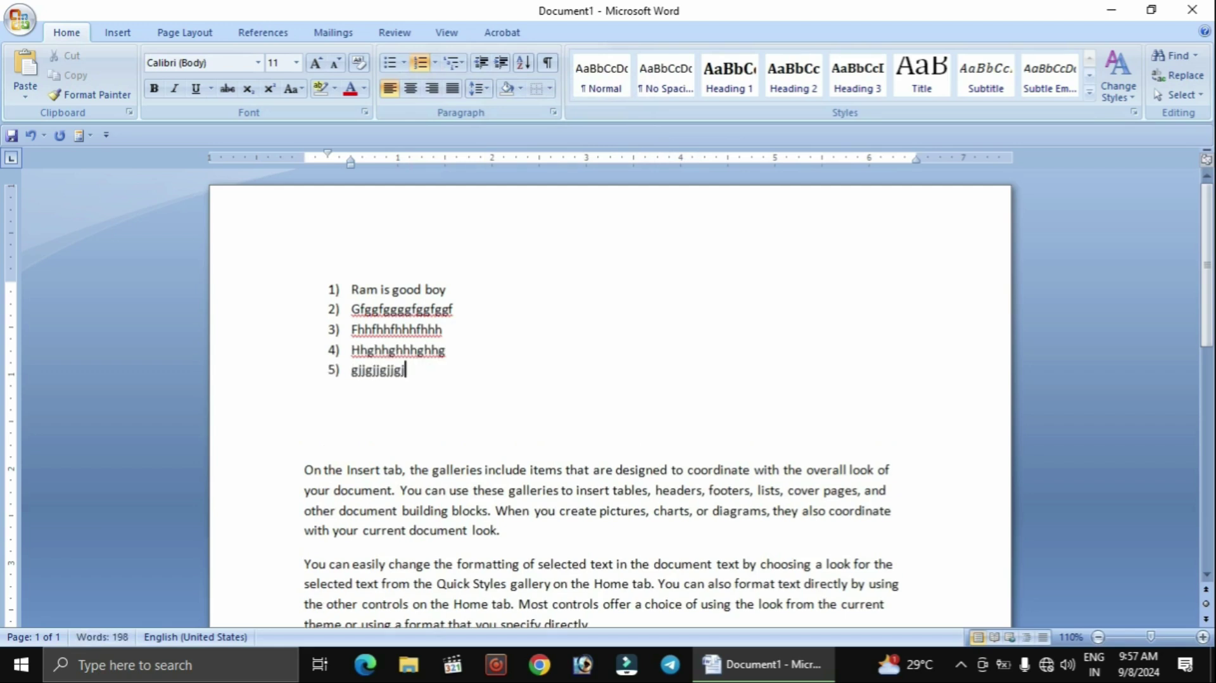
# Remove the numbering from the five list items and delete their text.
pyautogui.moveTo(408, 379); pyautogui.dragTo(342, 289)
pyautogui.click(435, 62)
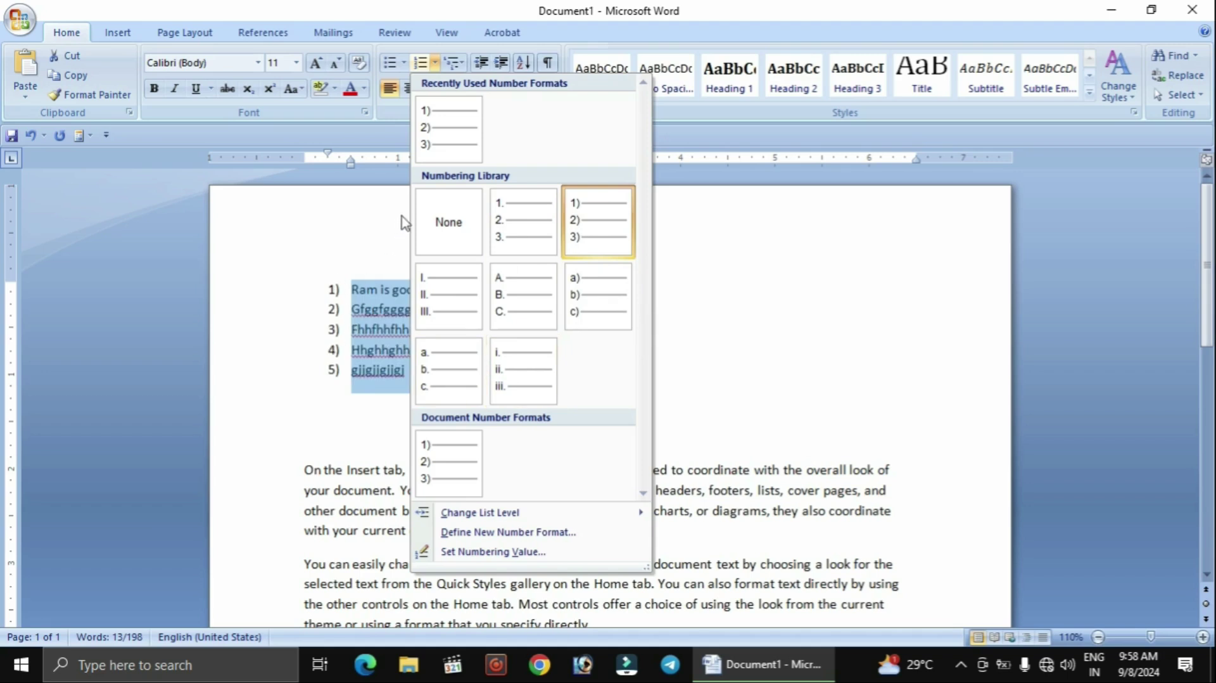
pyautogui.click(448, 229)
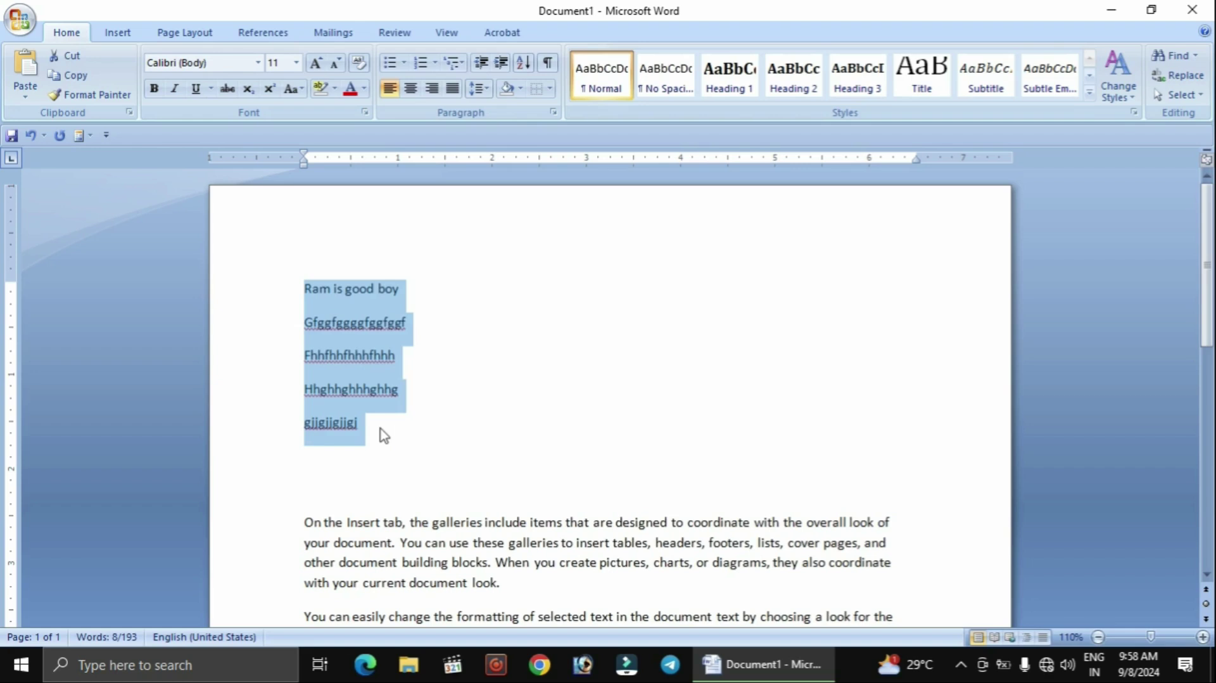
pyautogui.press('Delete')
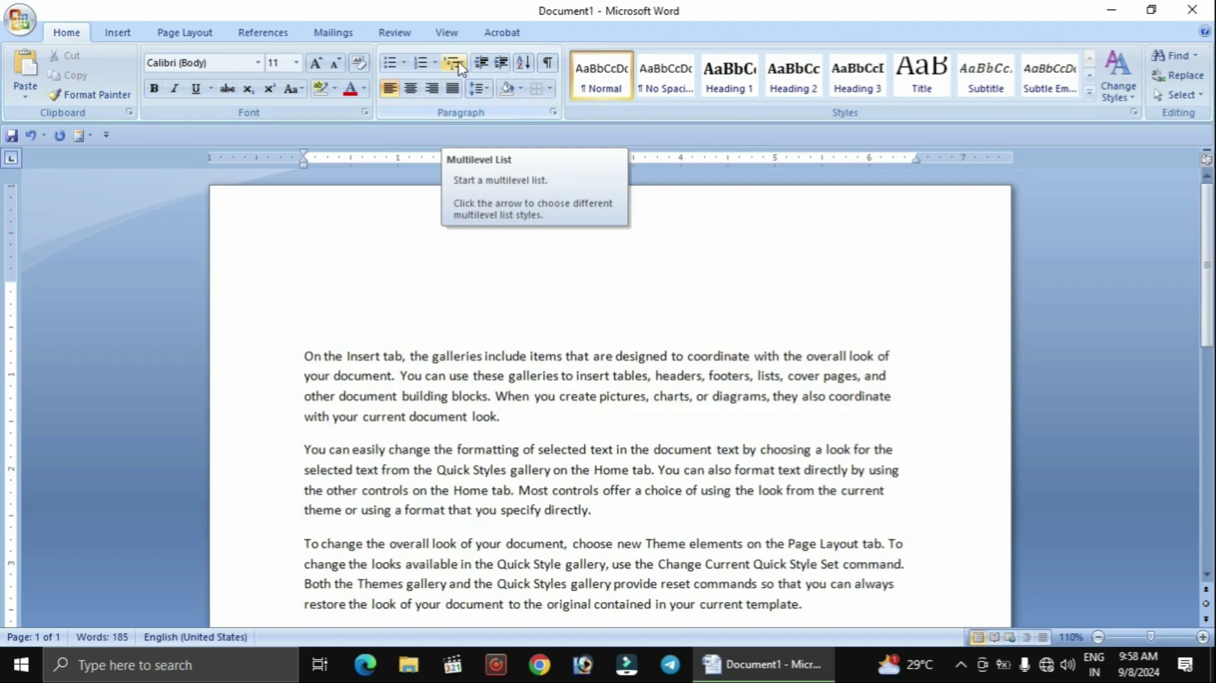
# Start a multilevel list in the 1) a. i. style above the paragraphs and enter a long run of capital A's as its first item.
pyautogui.click(460, 68)
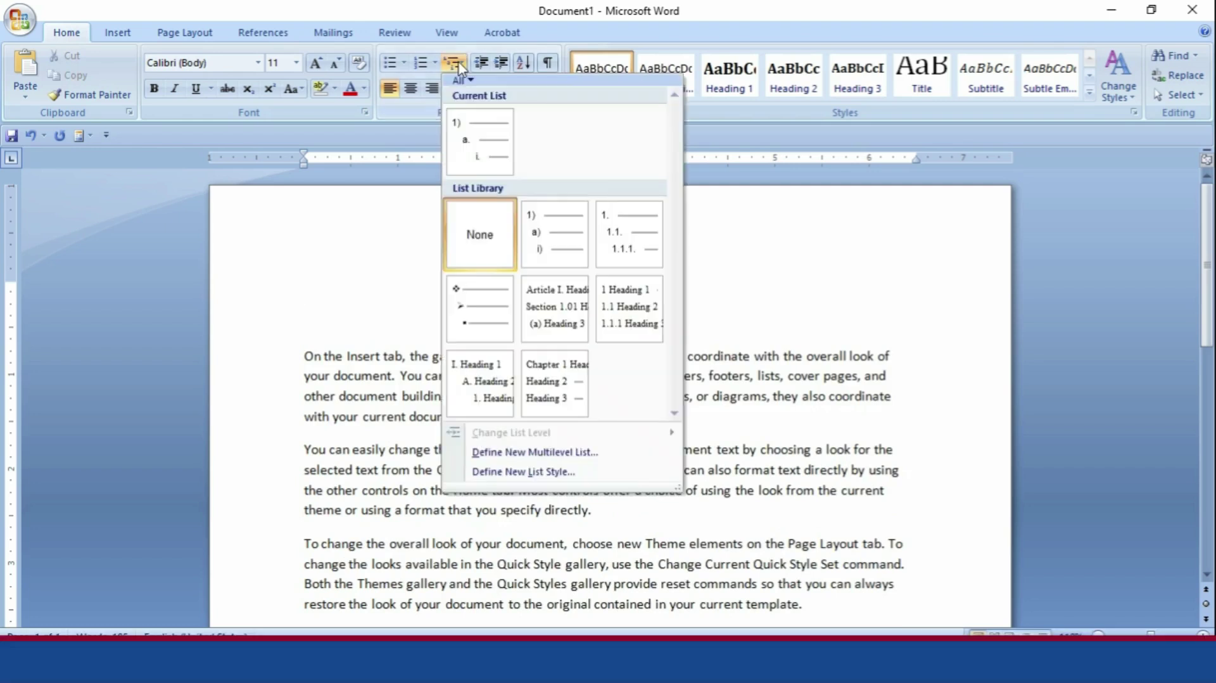
pyautogui.click(469, 131)
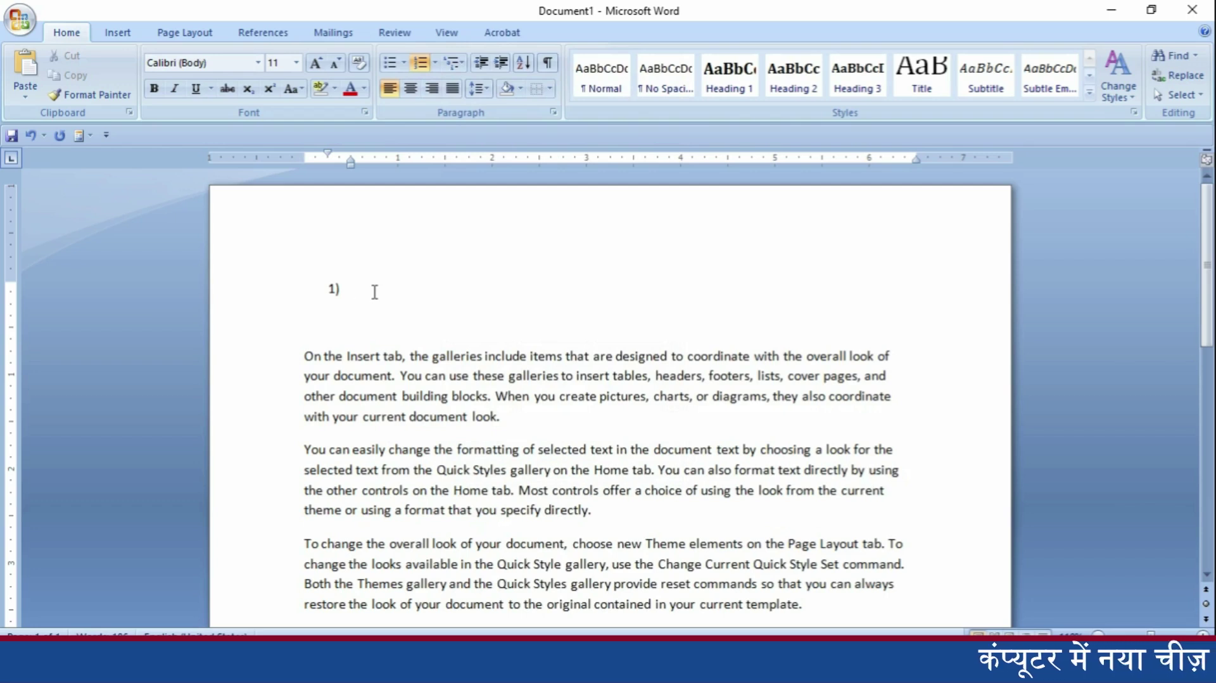
pyautogui.write('AA')
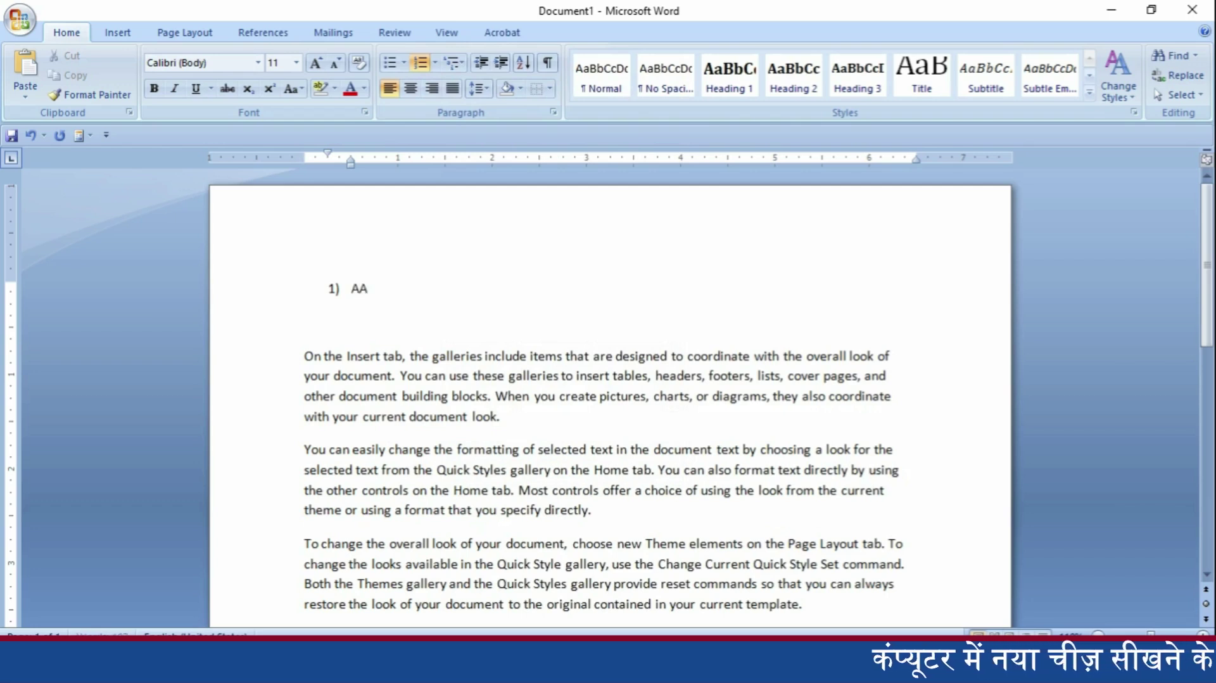
pyautogui.write('AAAAAAAAAAAAAAAAAAAAAAA')
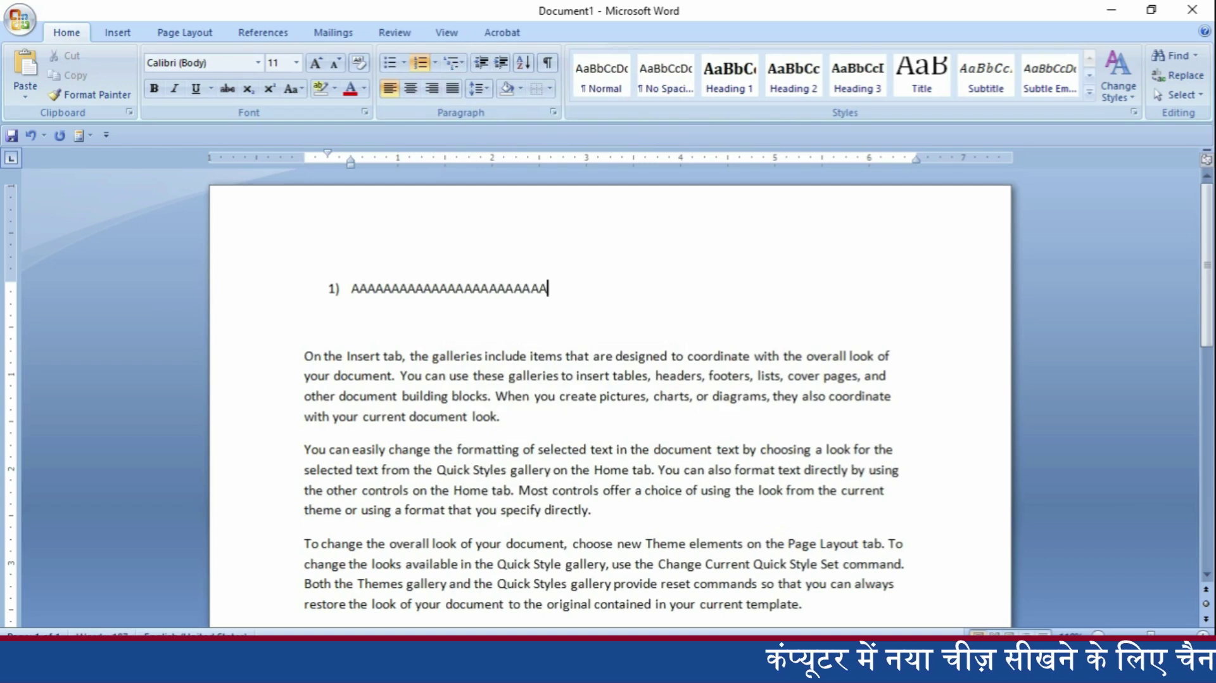
pyautogui.write('AAAA')
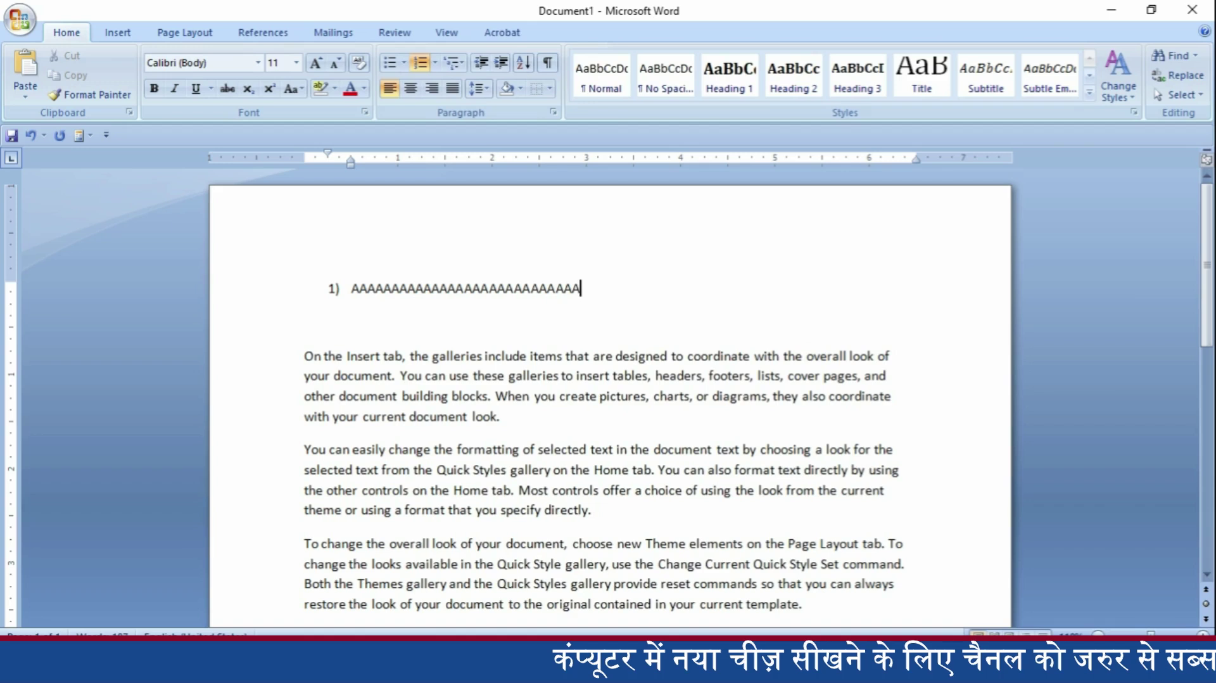
# Add second-level items "hhhhhhhh", "bbbbbbbb", "gfggfggfg" and "ggdggdggdgg" under the first list item.
pyautogui.press('Return')
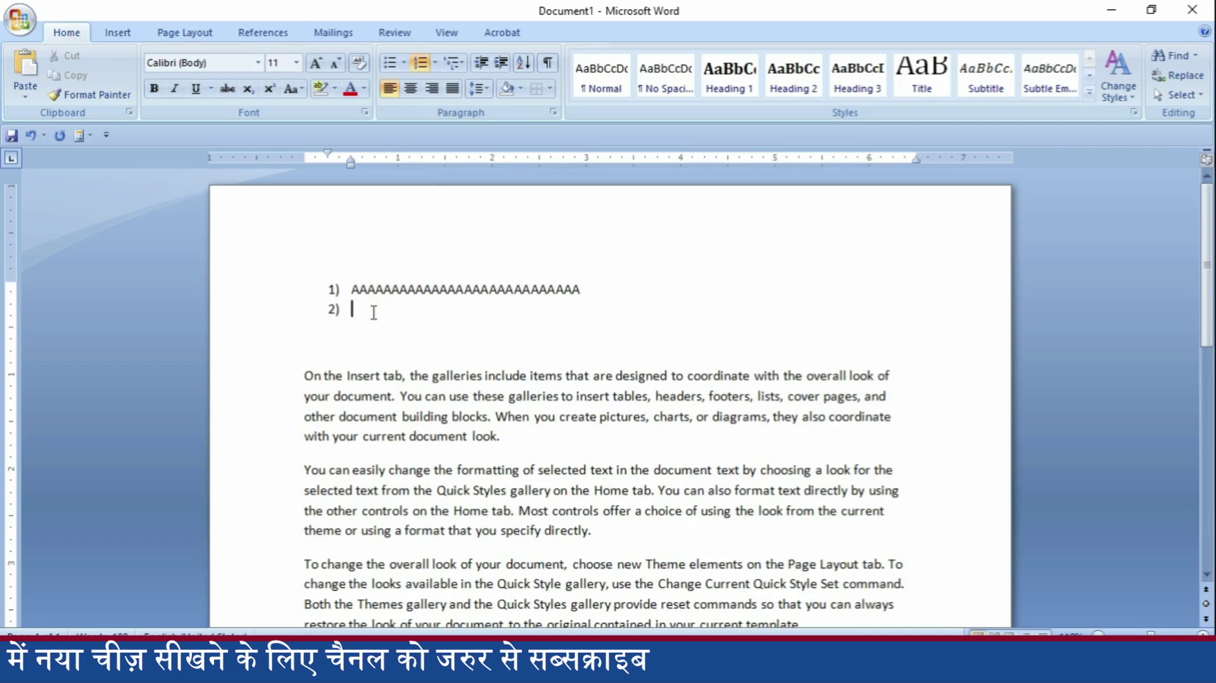
pyautogui.press('Tab')
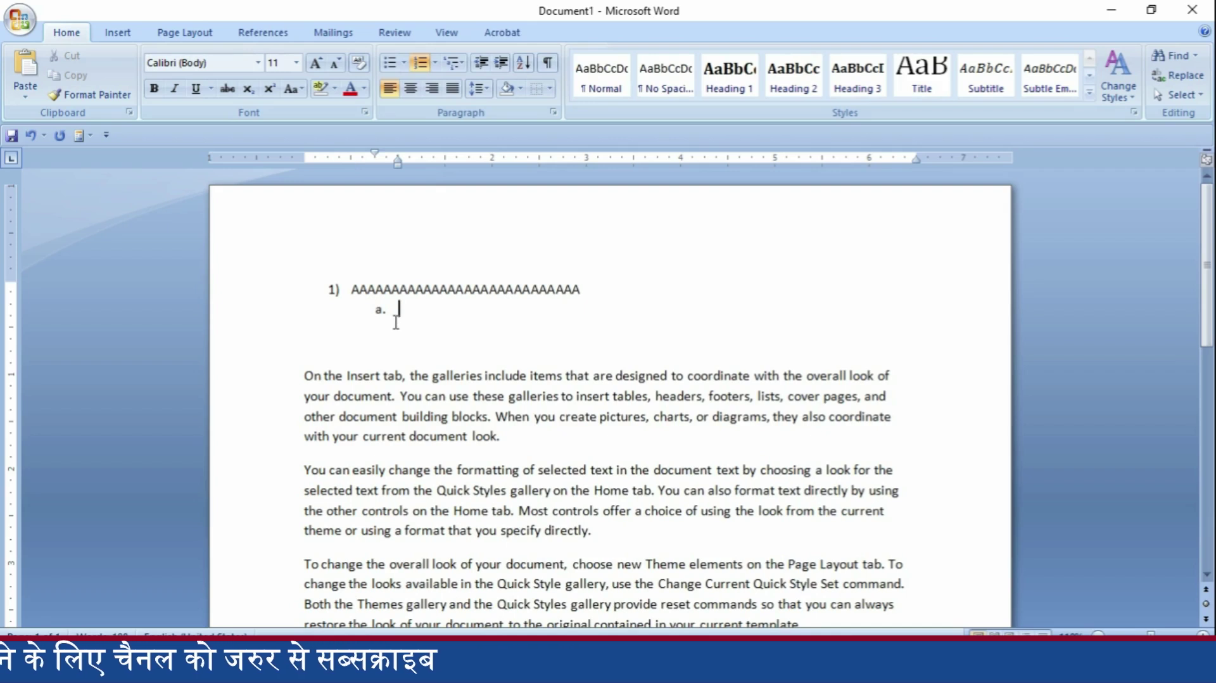
pyautogui.write('hhhhhhhh')
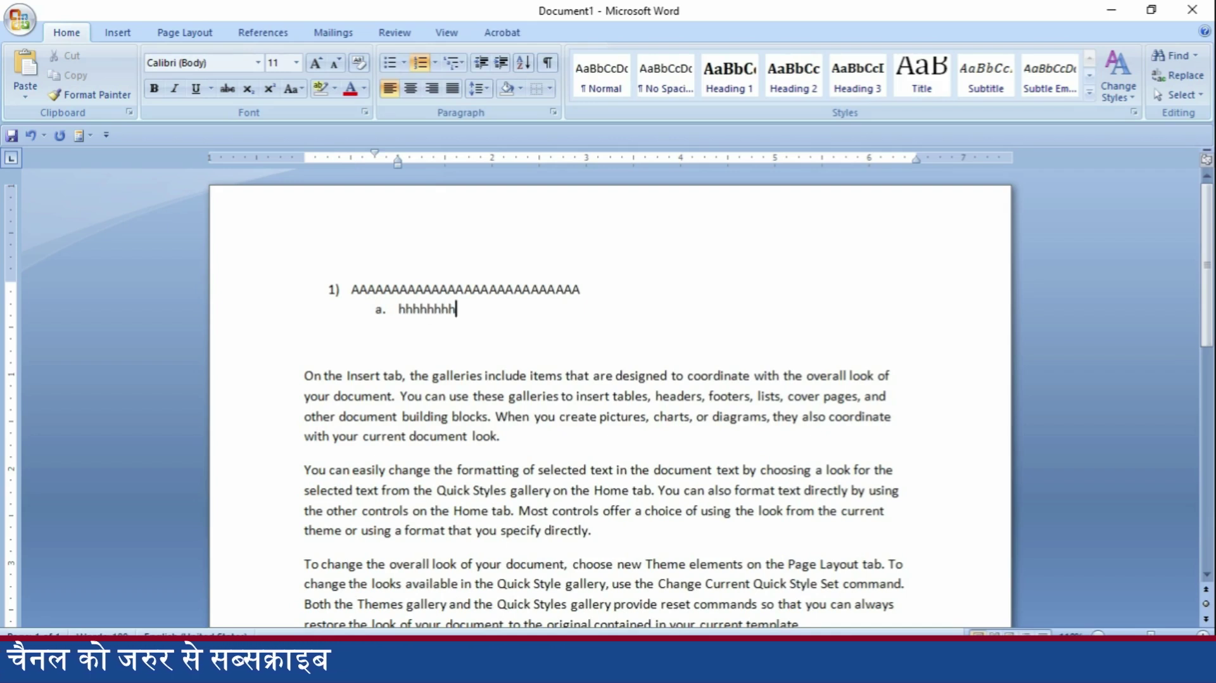
pyautogui.press('Return')
pyautogui.write('bbbbbbbb')
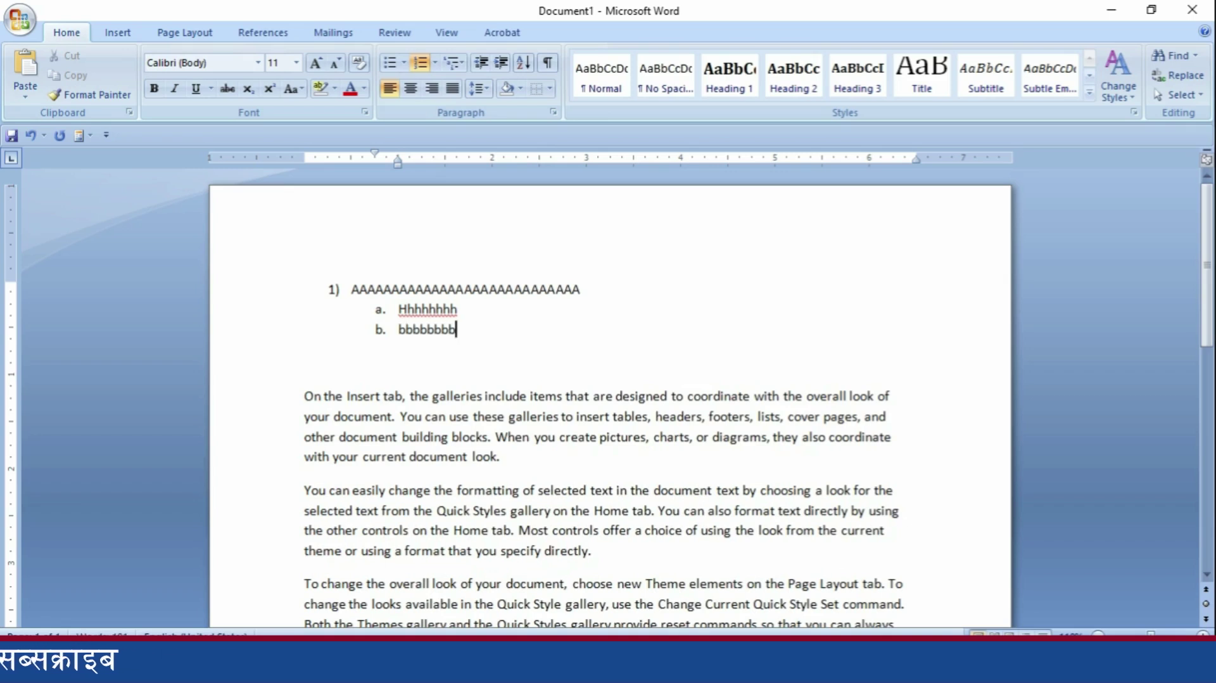
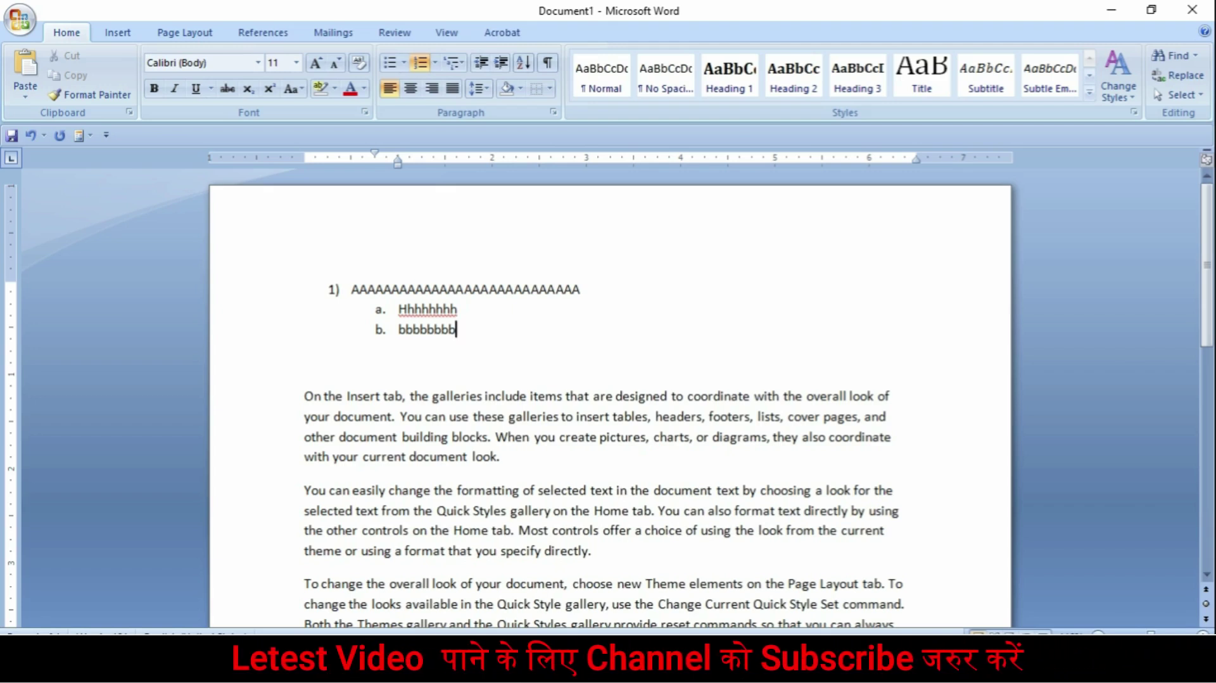
pyautogui.press('Return')
pyautogui.write('gfggfggfg')
pyautogui.press('Return')
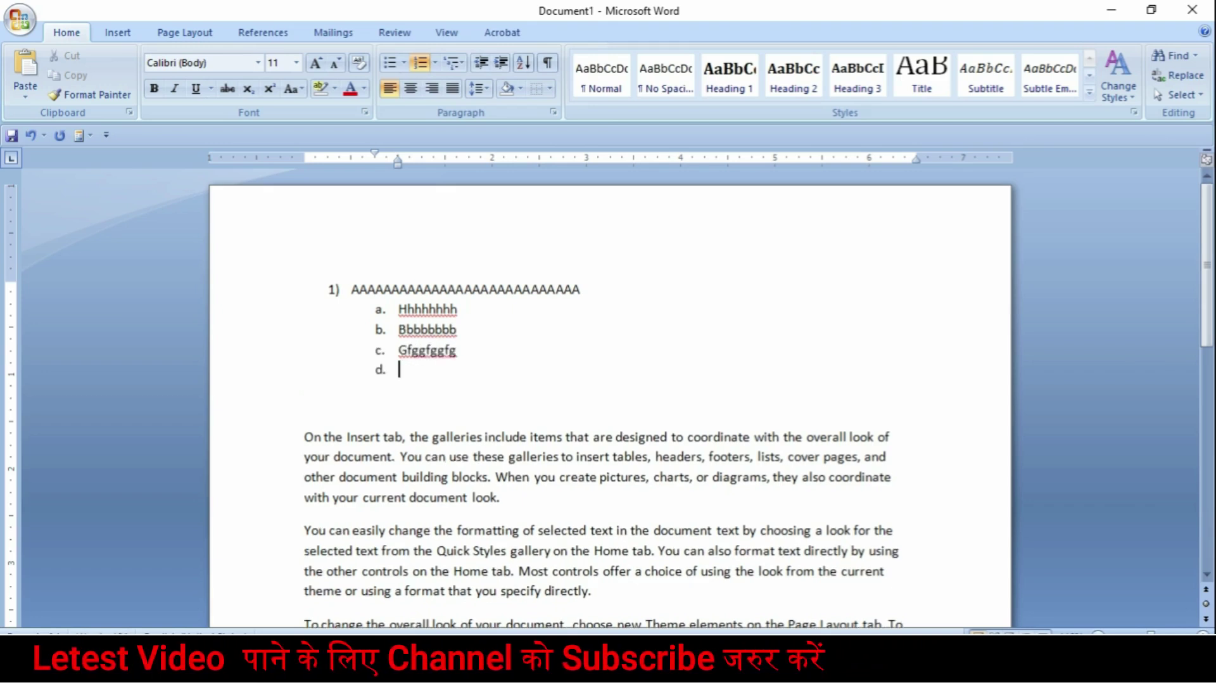
pyautogui.write('ggdggdggdgg')
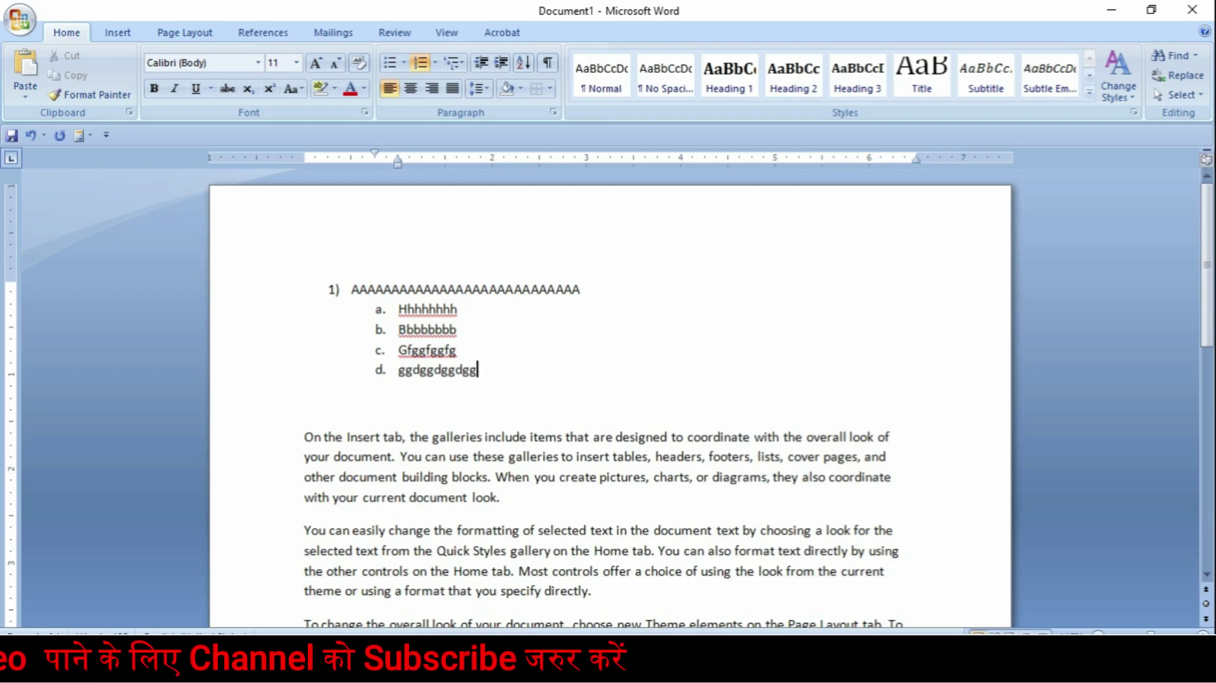
# Add four third-level items under item d, entering a long run of q's, d's, g's and n's respectively.
pyautogui.press('Return')
pyautogui.press('Tab')
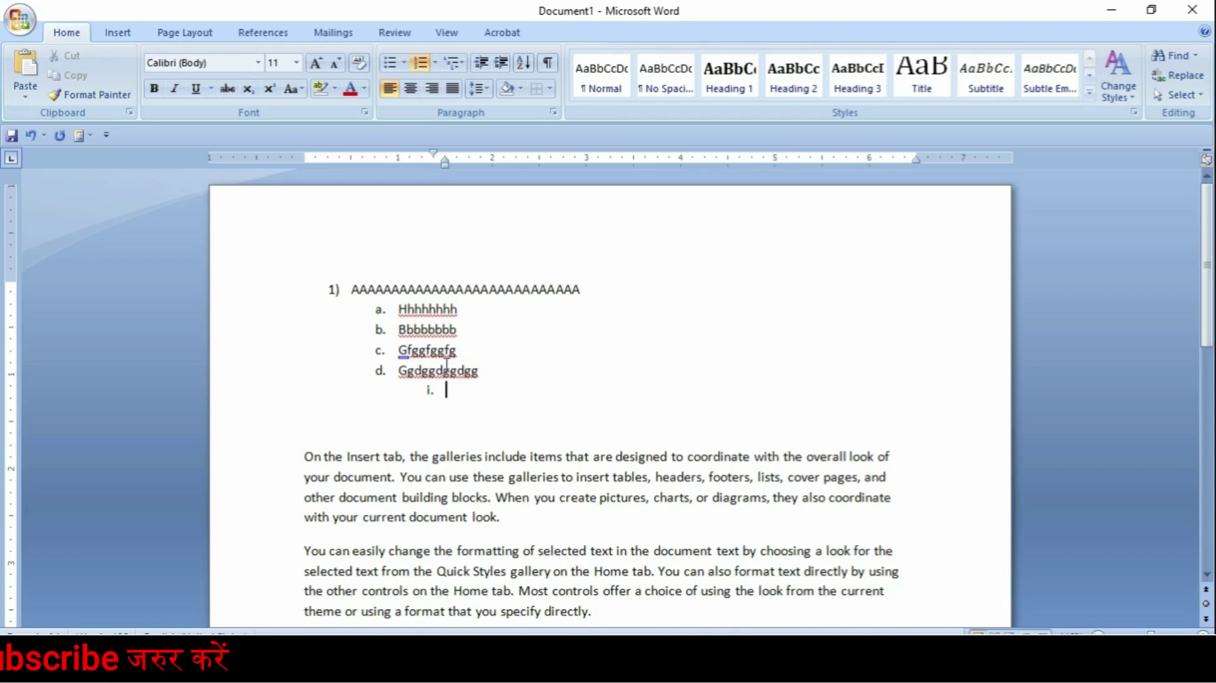
pyautogui.write('qqqqqqqqqqqqqq')
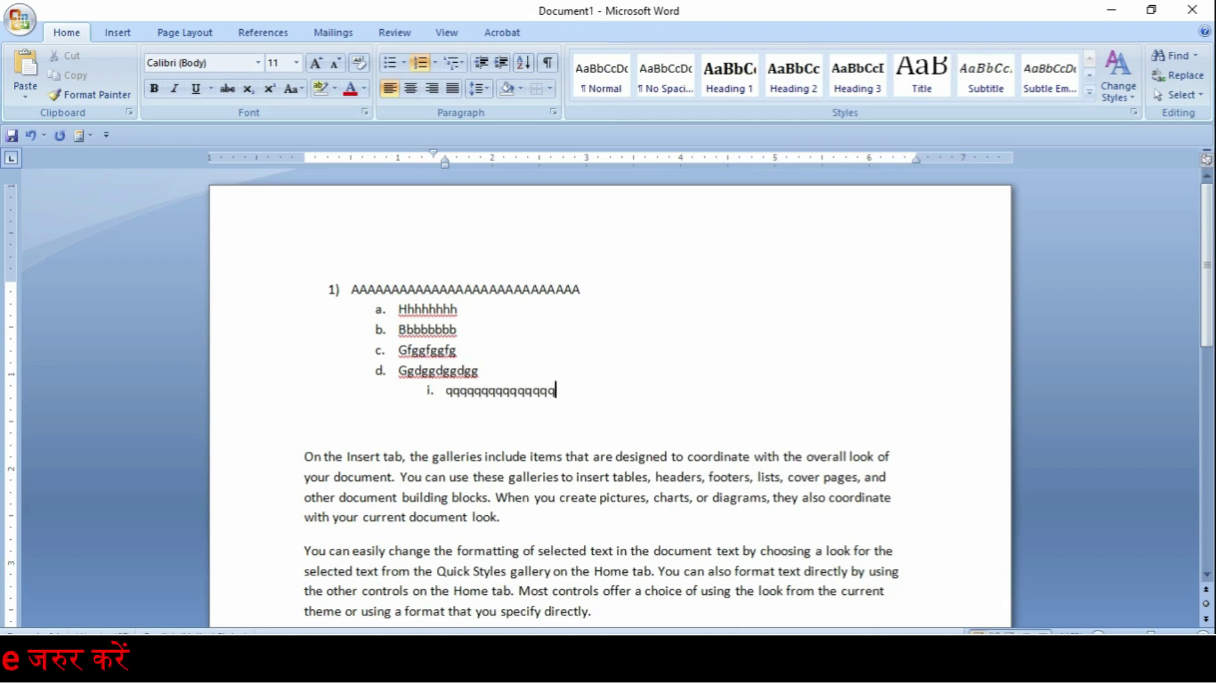
pyautogui.press('Return')
pyautogui.write('ddddddddddddd')
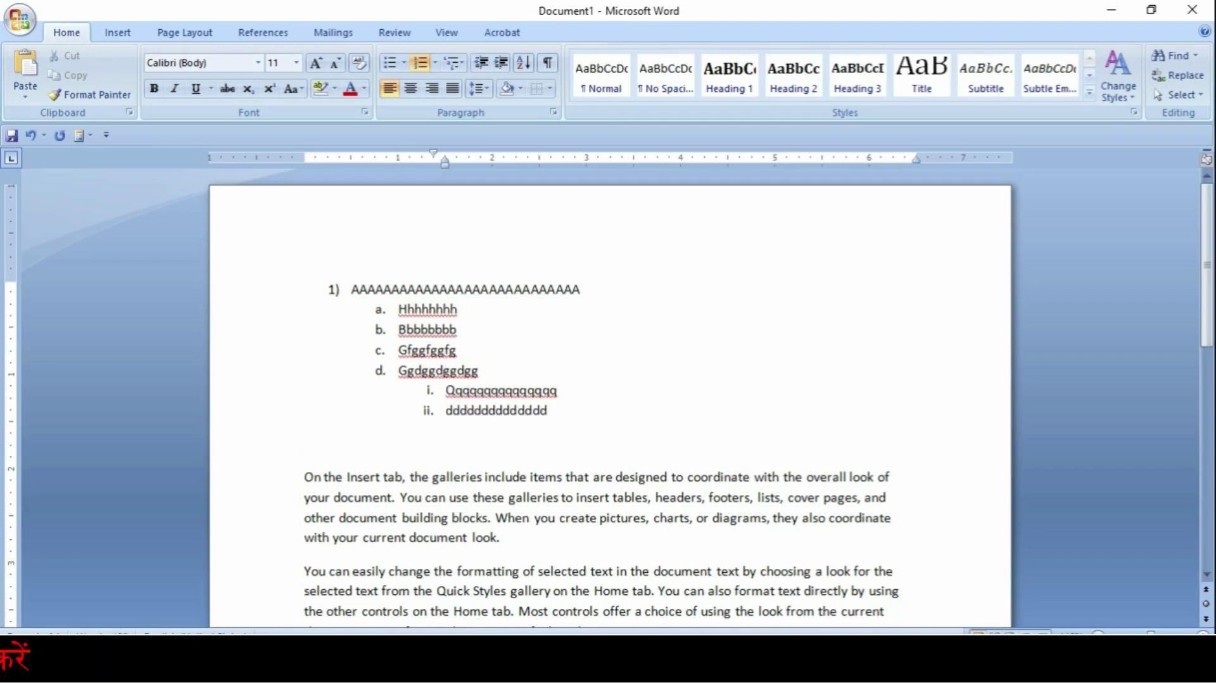
pyautogui.write('d')
pyautogui.write('gggggggggggggggggggg')
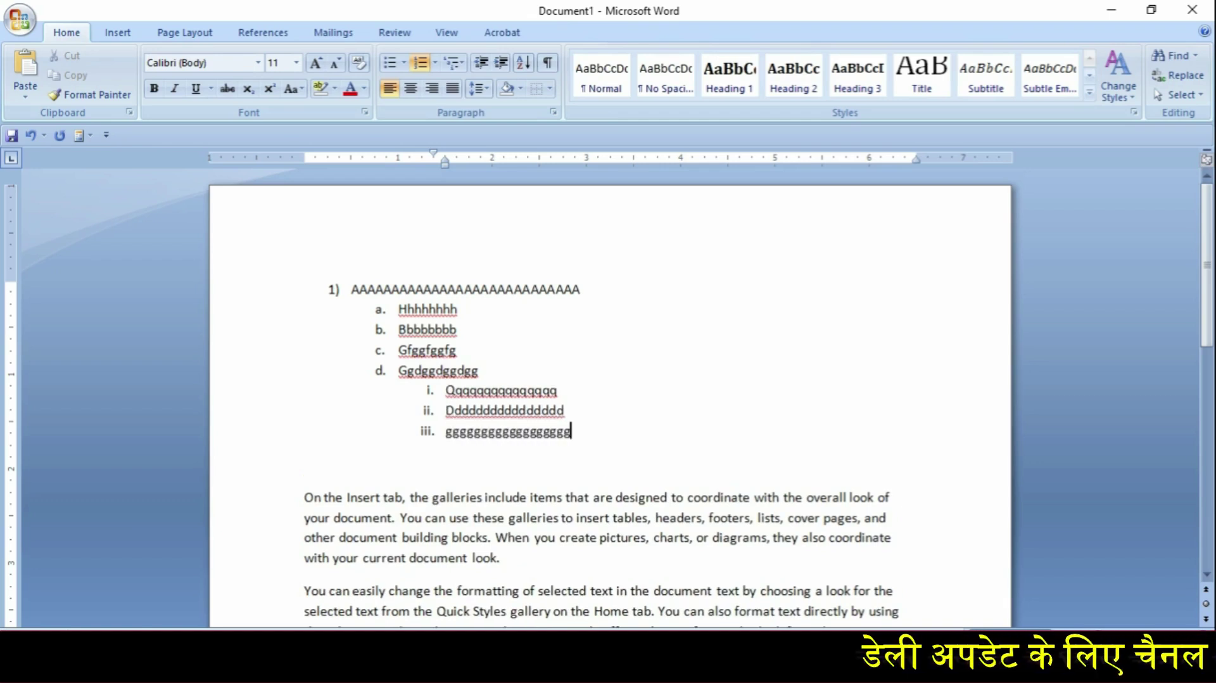
pyautogui.press('Return')
pyautogui.write('nnnnnnnnnnnnnnnnnnn')
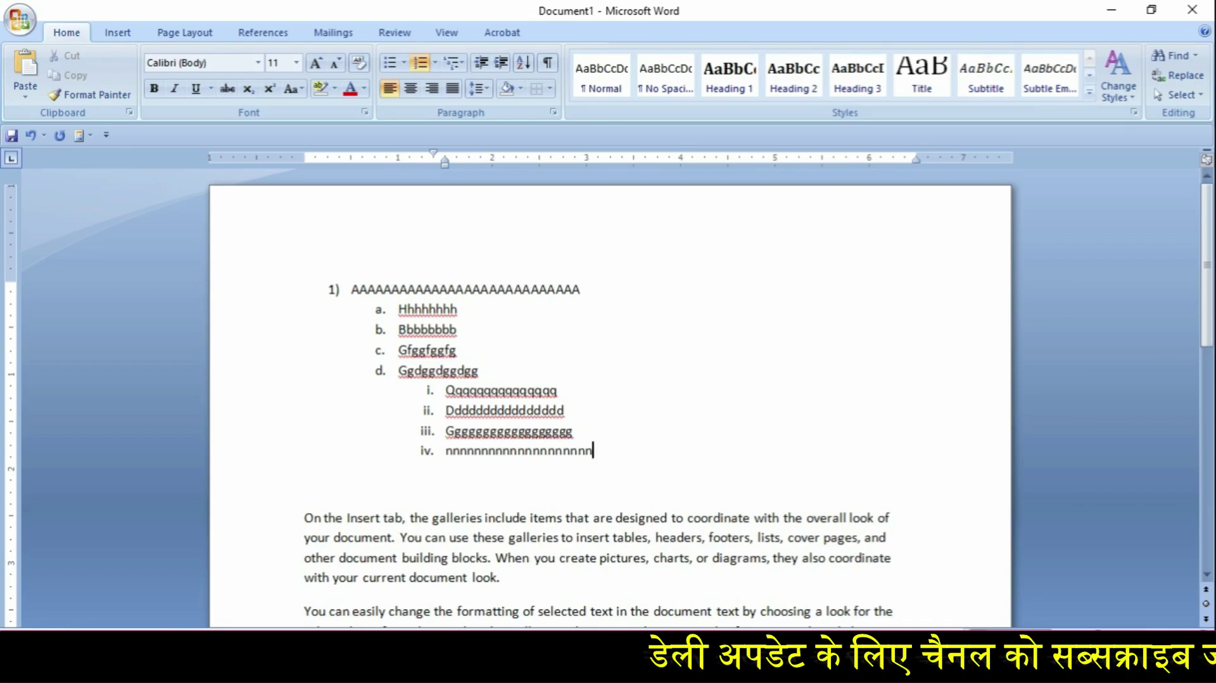
# Add a second first-level item after sub-item iv and fill it with a long run of capital B's.
pyautogui.moveTo(352, 291); pyautogui.dragTo(586, 298)
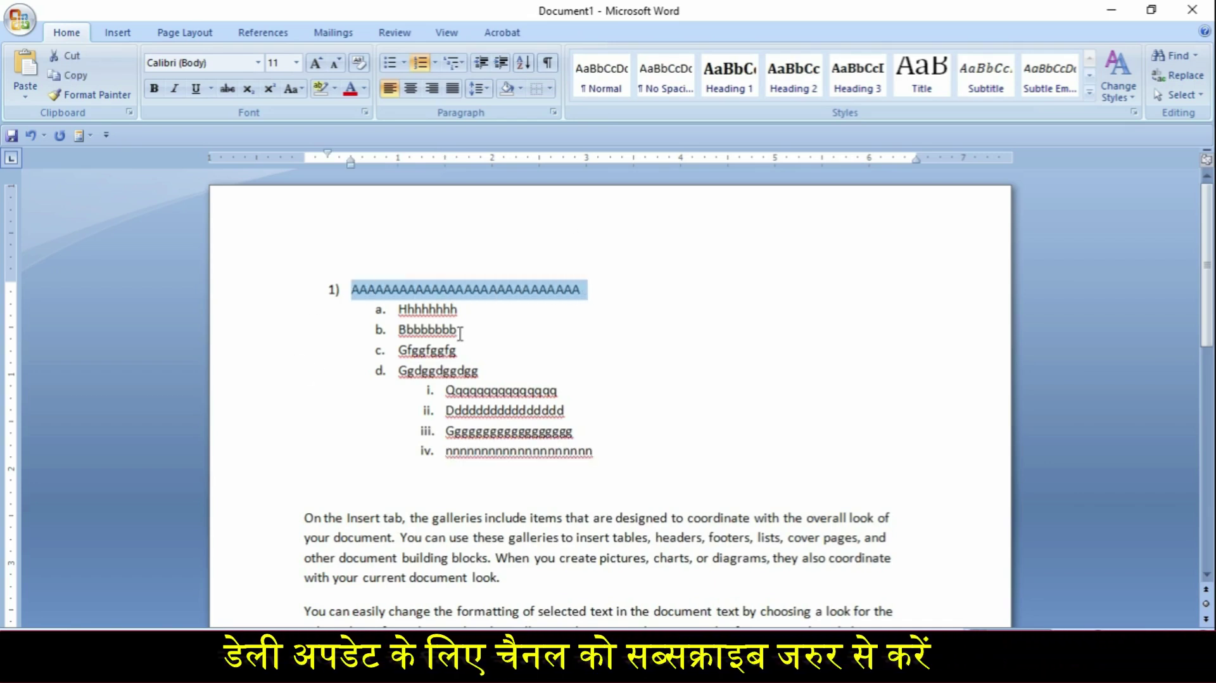
pyautogui.moveTo(399, 309); pyautogui.dragTo(502, 461)
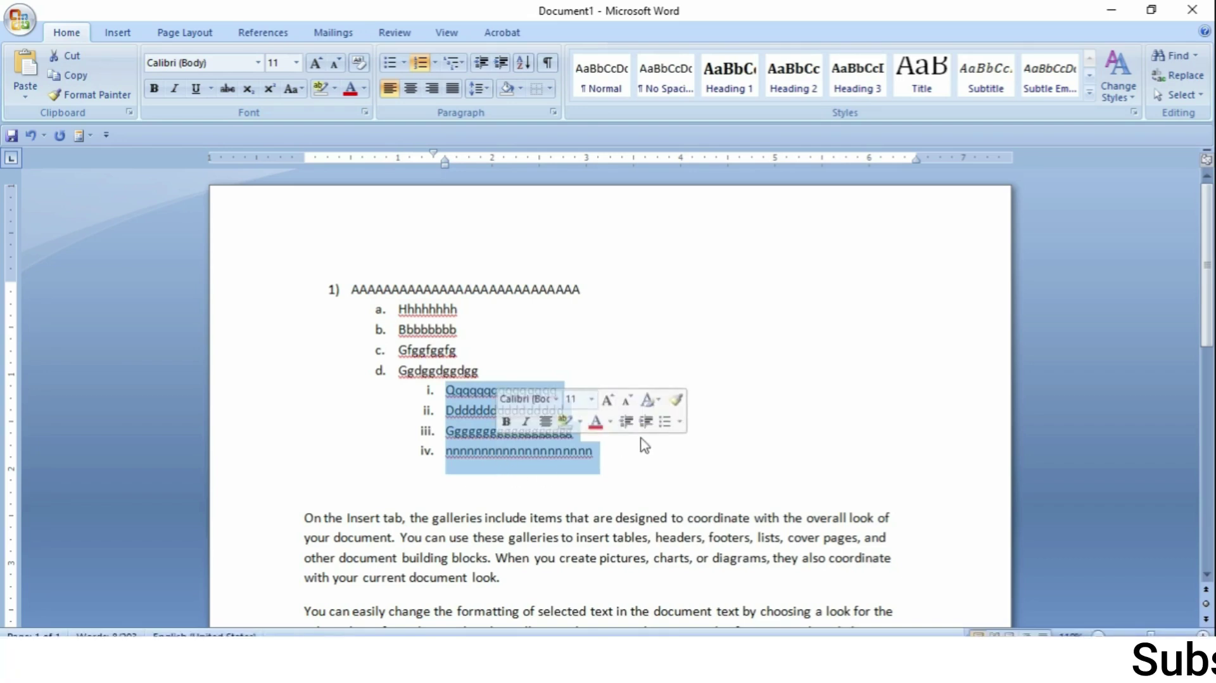
pyautogui.click(616, 464)
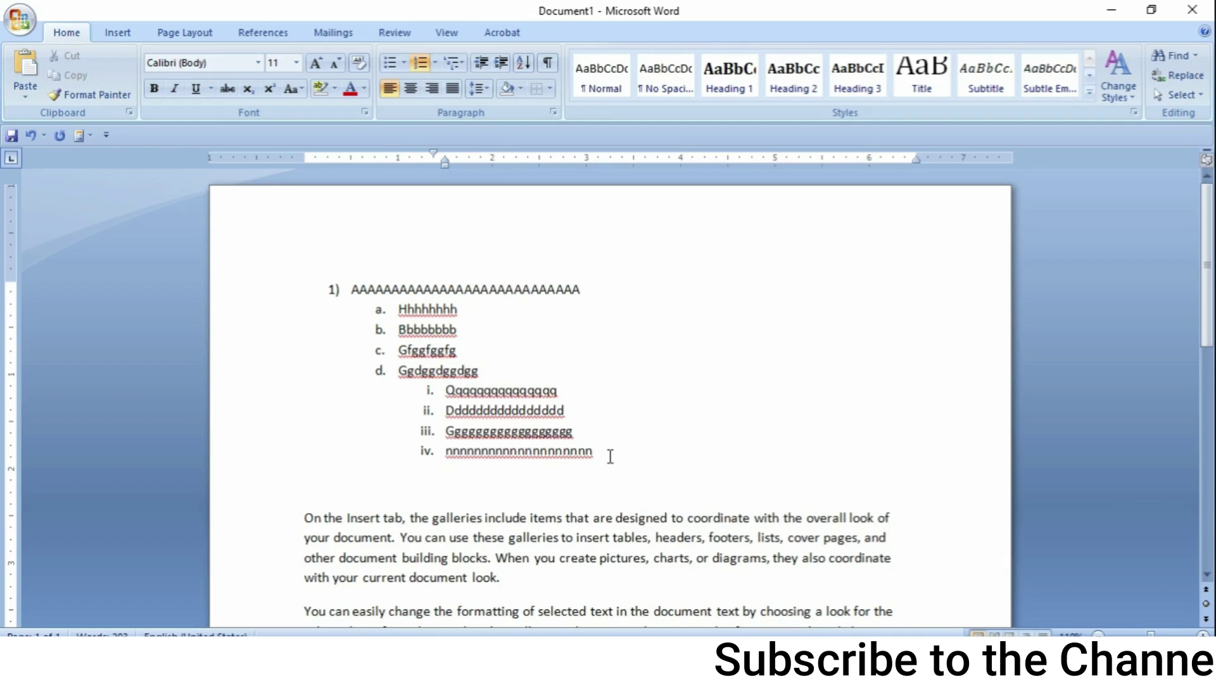
pyautogui.press('Return')
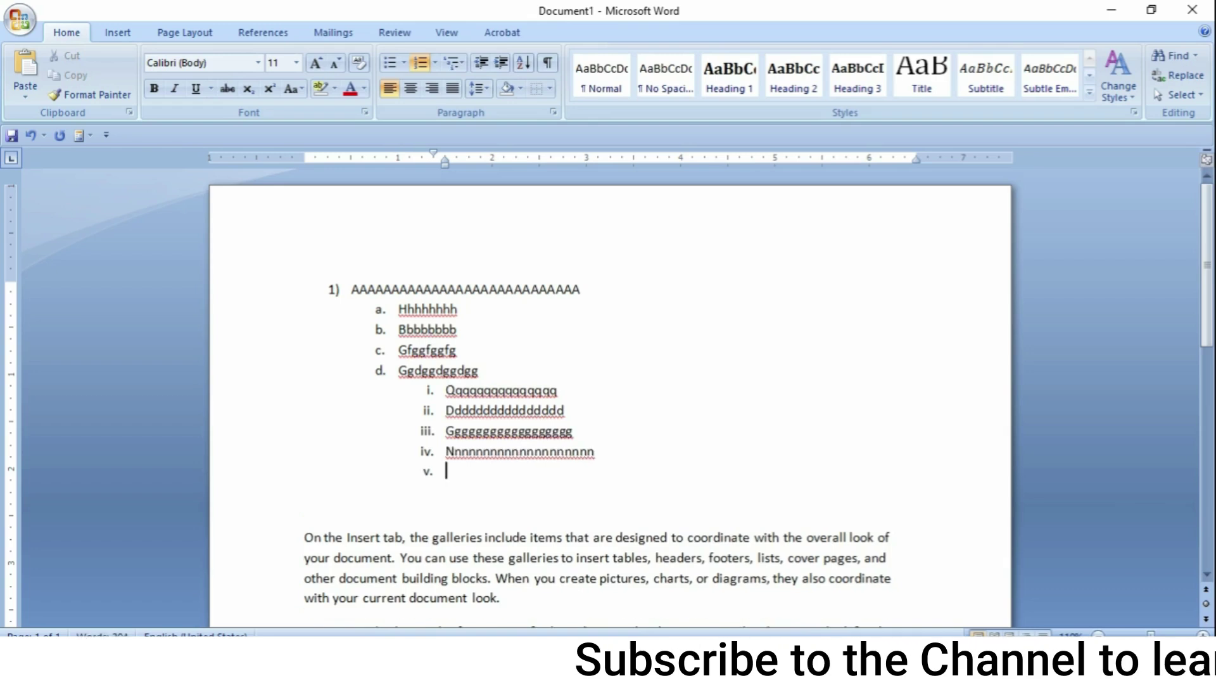
pyautogui.hotkey('shift', 'Tab')
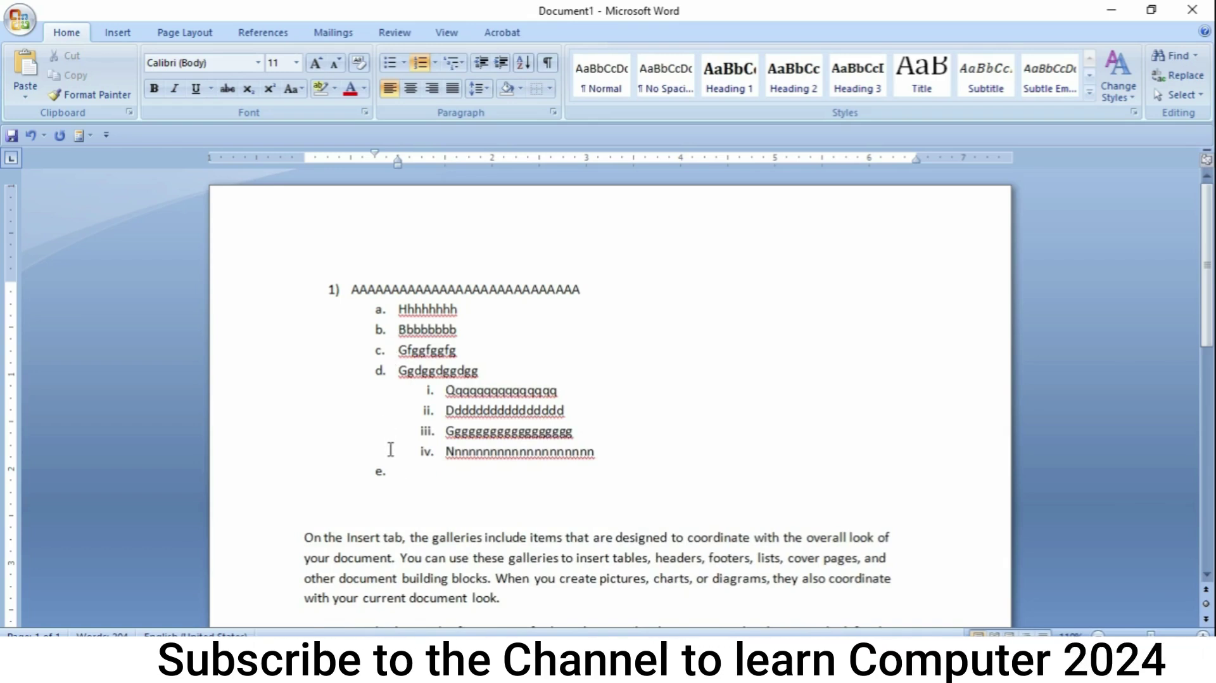
pyautogui.hotkey('shift', 'Tab')
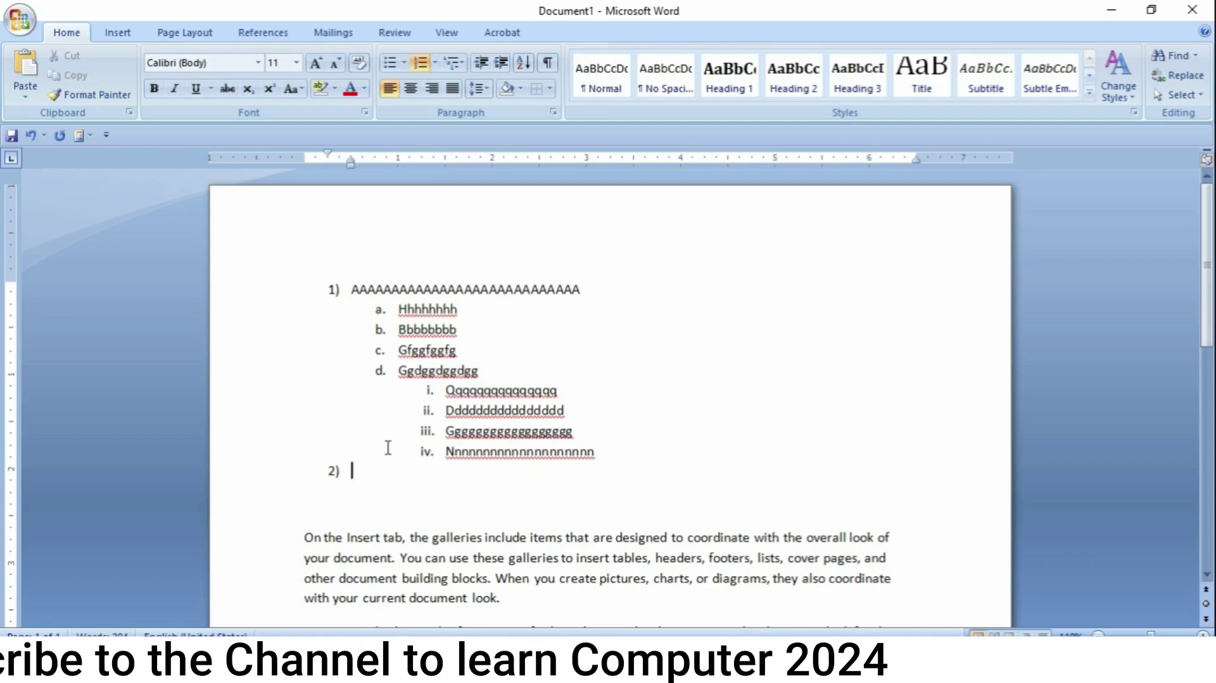
pyautogui.write('B')
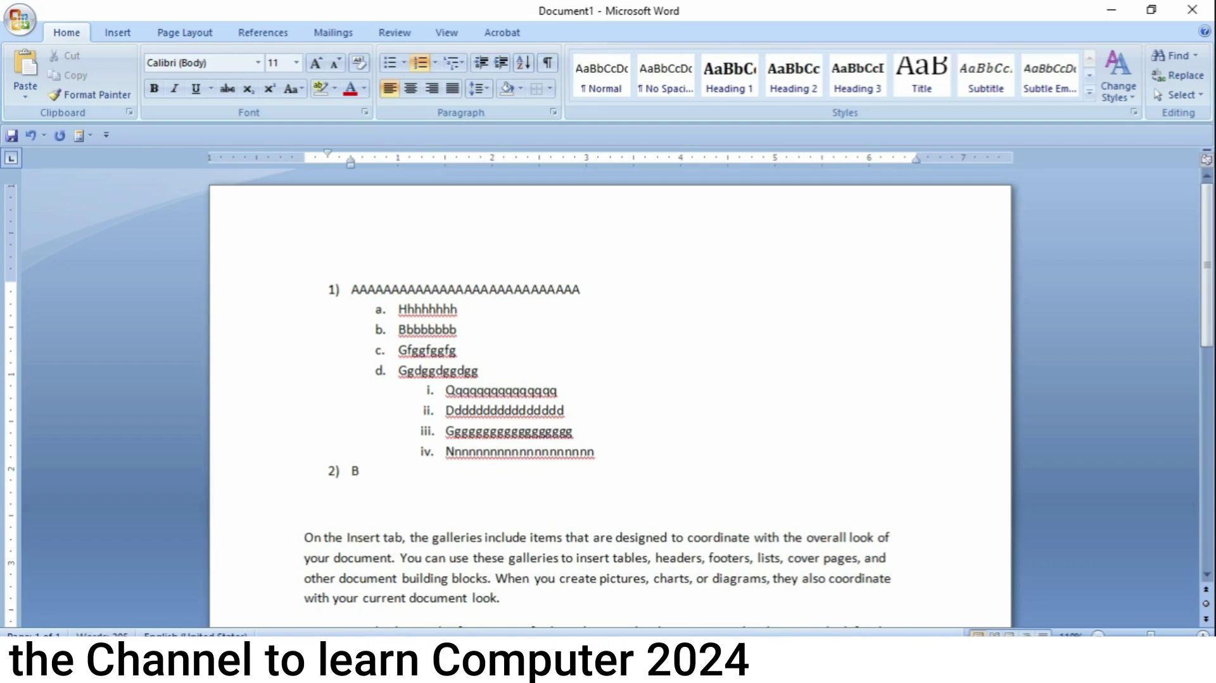
pyautogui.write('BBBBBBBBBBBBBBBBBBBBBBBBBBBBB')
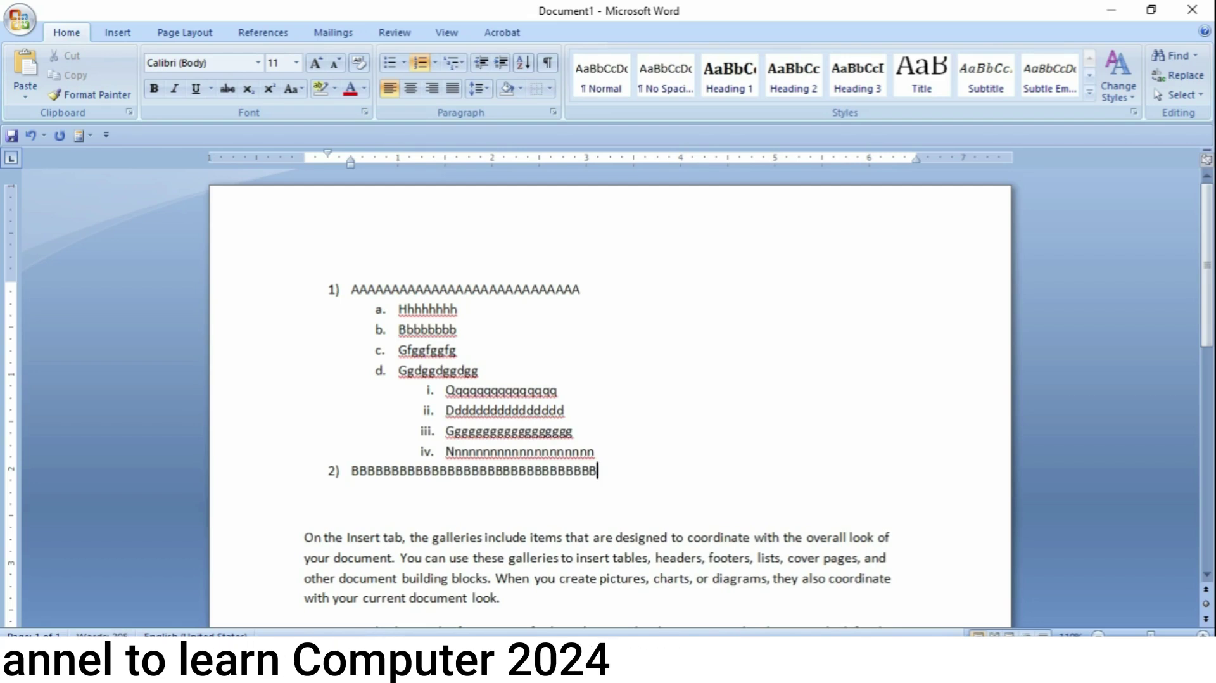
# Add four second-level items under the capital B's item: "ccccccccccc", "vvvvvvvvvv", "bbbbbb" and "nnnnnnn".
pyautogui.press('Return')
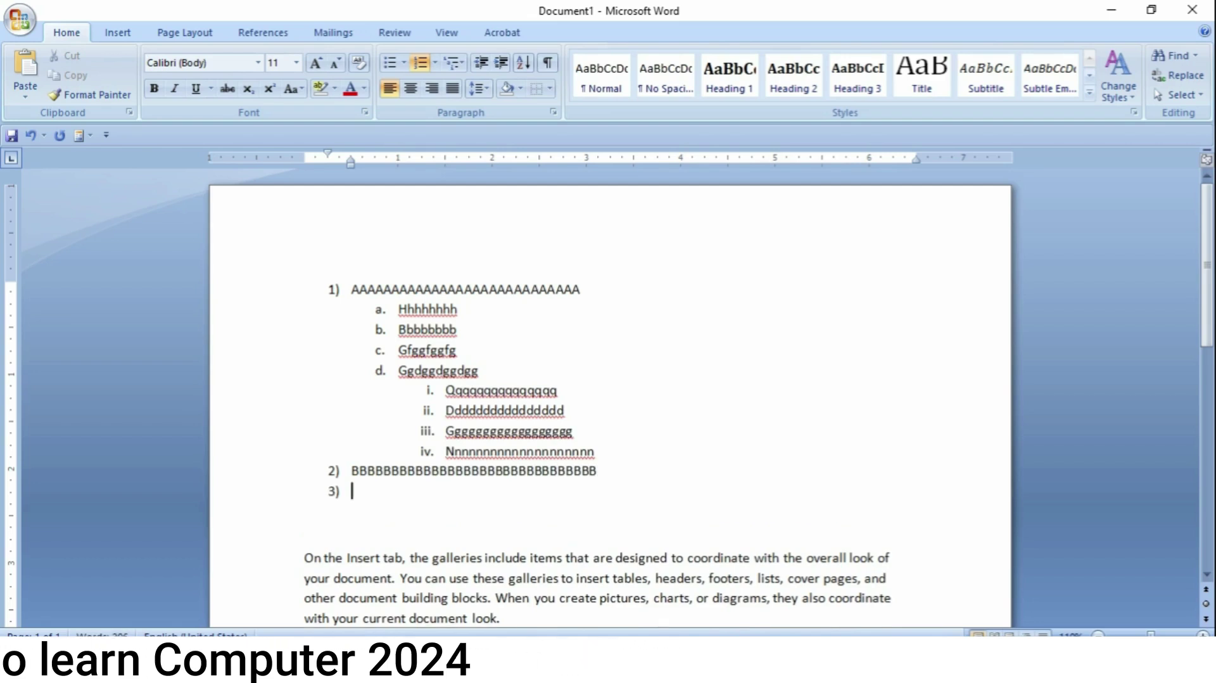
pyautogui.press('Tab')
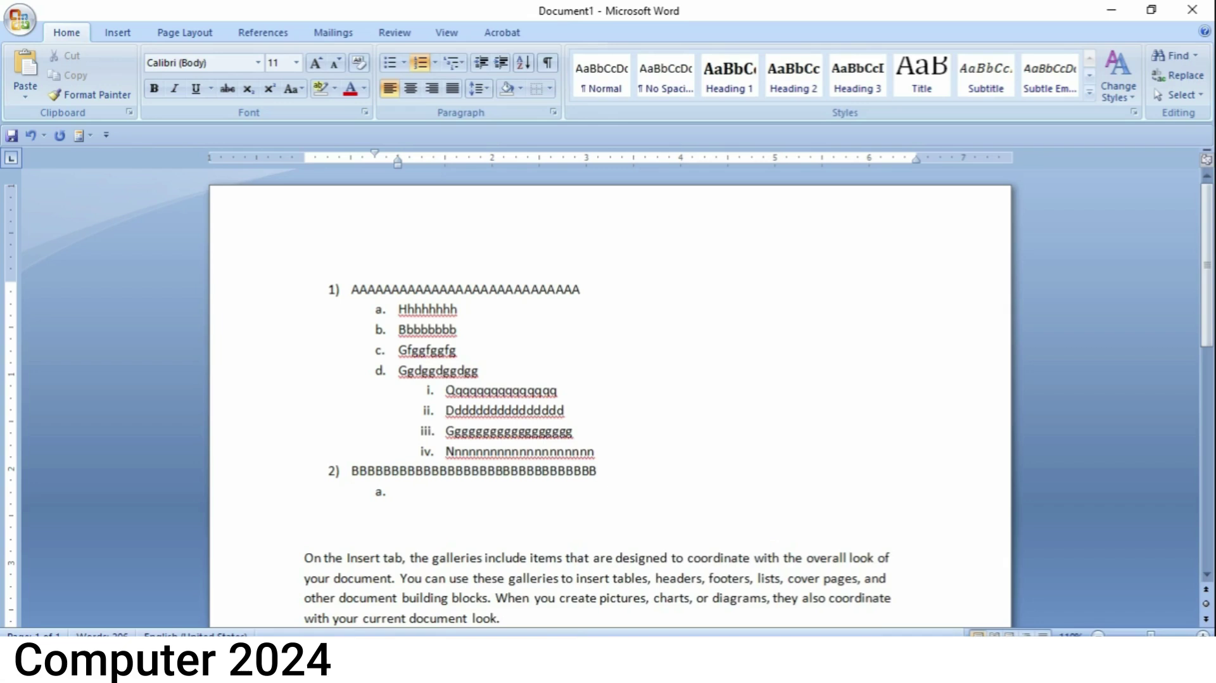
pyautogui.write('ccccccccccc')
pyautogui.press('Return')
pyautogui.write('vvvvvvvvvv')
pyautogui.press('Return')
pyautogui.write('bbbbbb')
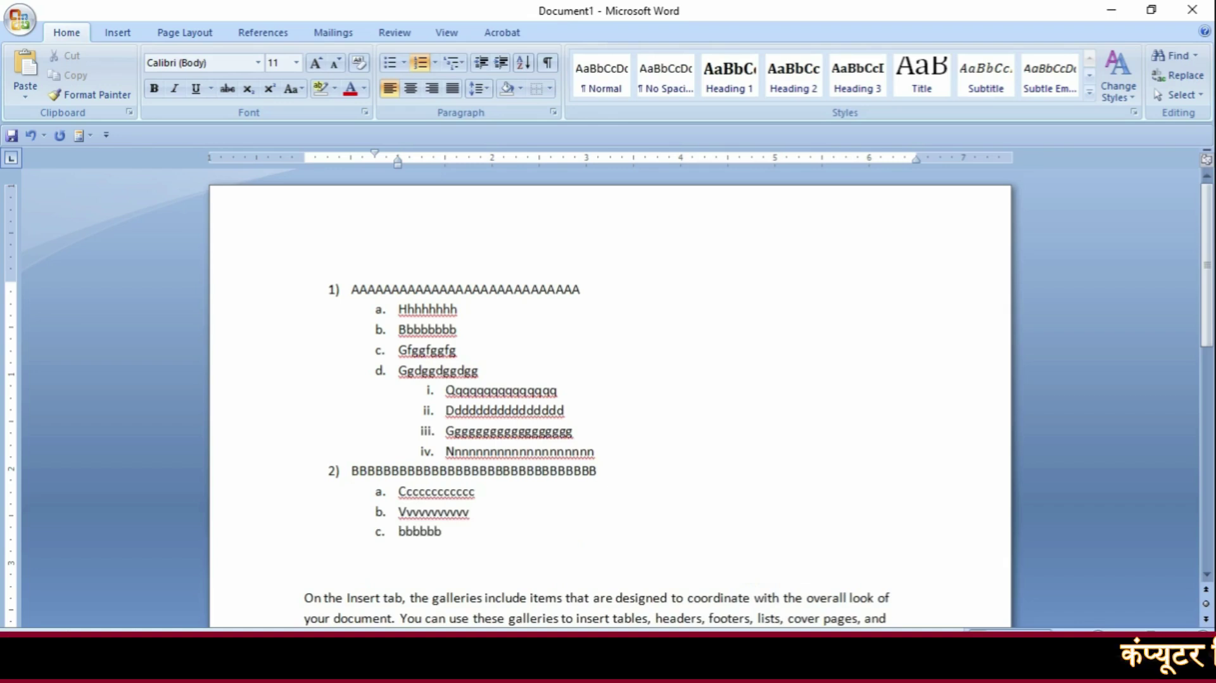
pyautogui.press('Return')
pyautogui.write('nnnnnnn')
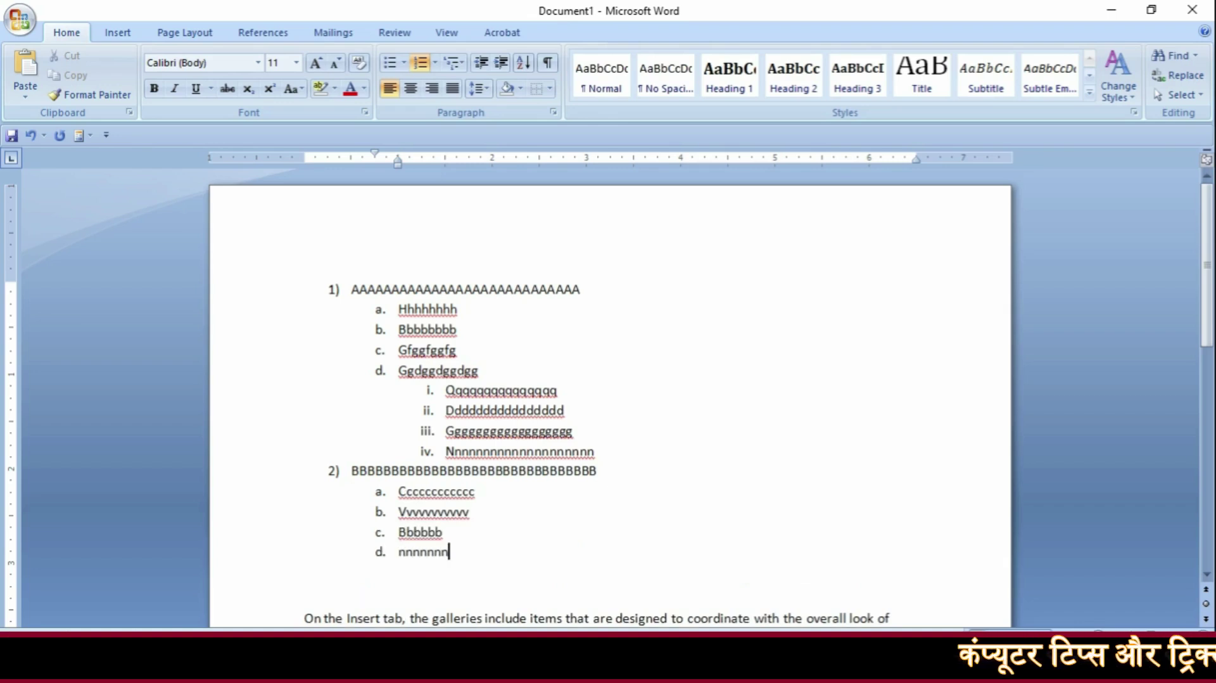
# Add third-level items under "Nnnnnnn": "jhhhhhhffdf", a long run of repeated "fh", "fhhhhhhhhfhhhfh" and "fggfggfghfhhfhh".
pyautogui.press('Return')
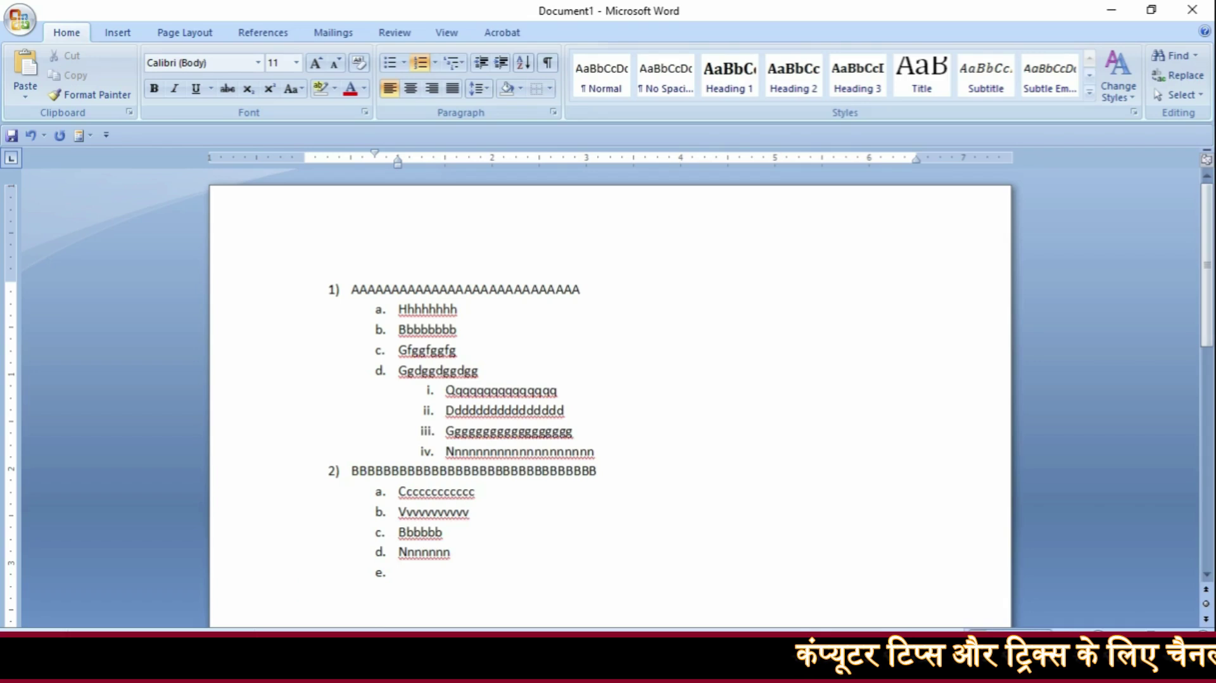
pyautogui.press('Tab')
pyautogui.write('jhhhhhhffdf')
pyautogui.press('Return')
pyautogui.write('fhfhfhfhfhfhfhfhfhfh')
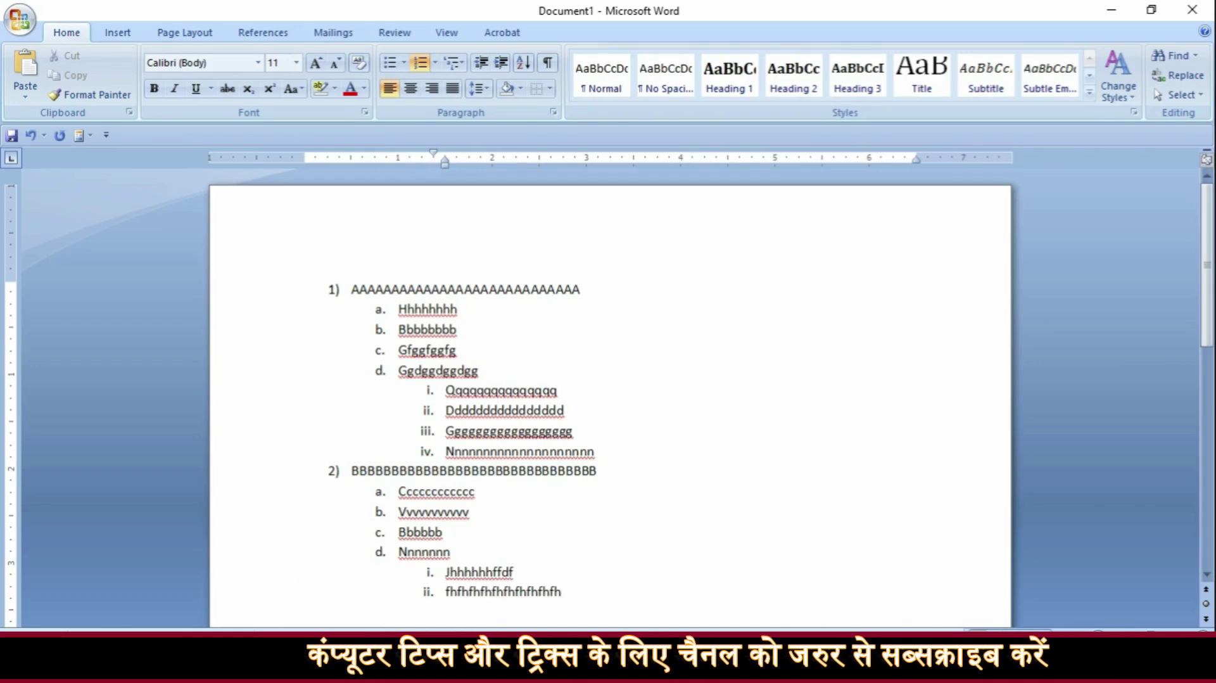
pyautogui.press('Return')
pyautogui.write('fhhhhhhhhfhhhfh')
pyautogui.press('Return')
pyautogui.write('fggfggfghfhhfhh')
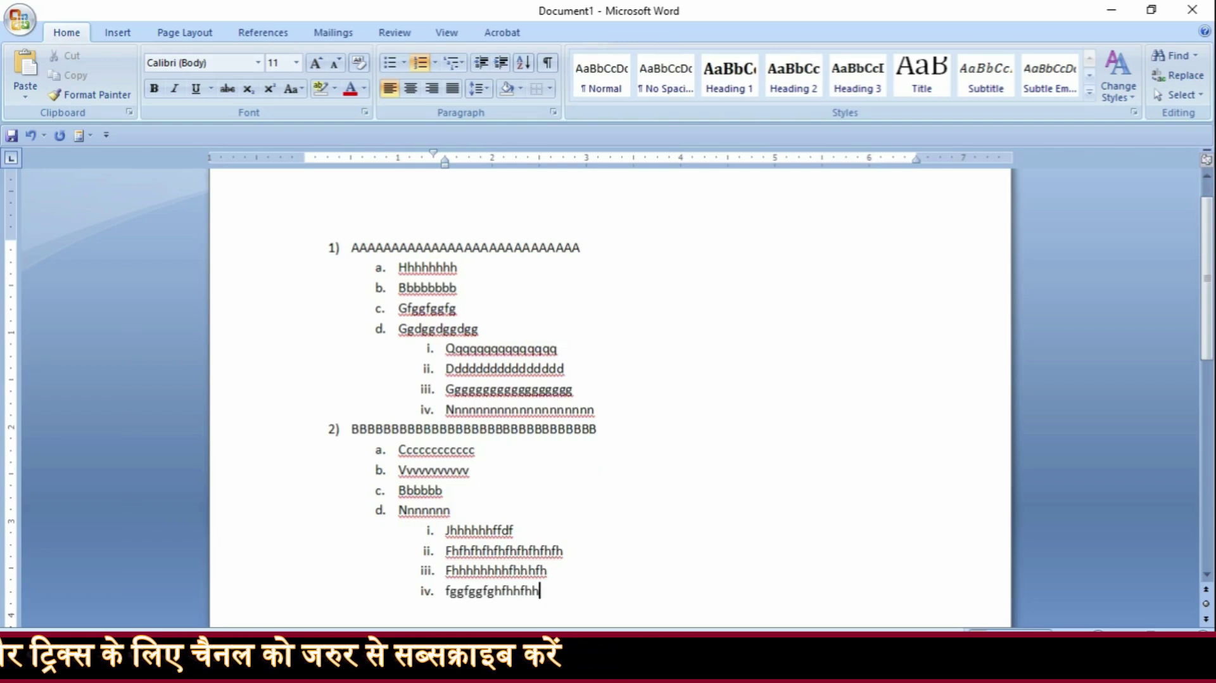
# Add an empty third first-level item at the end of the multilevel list.
pyautogui.press('Return')
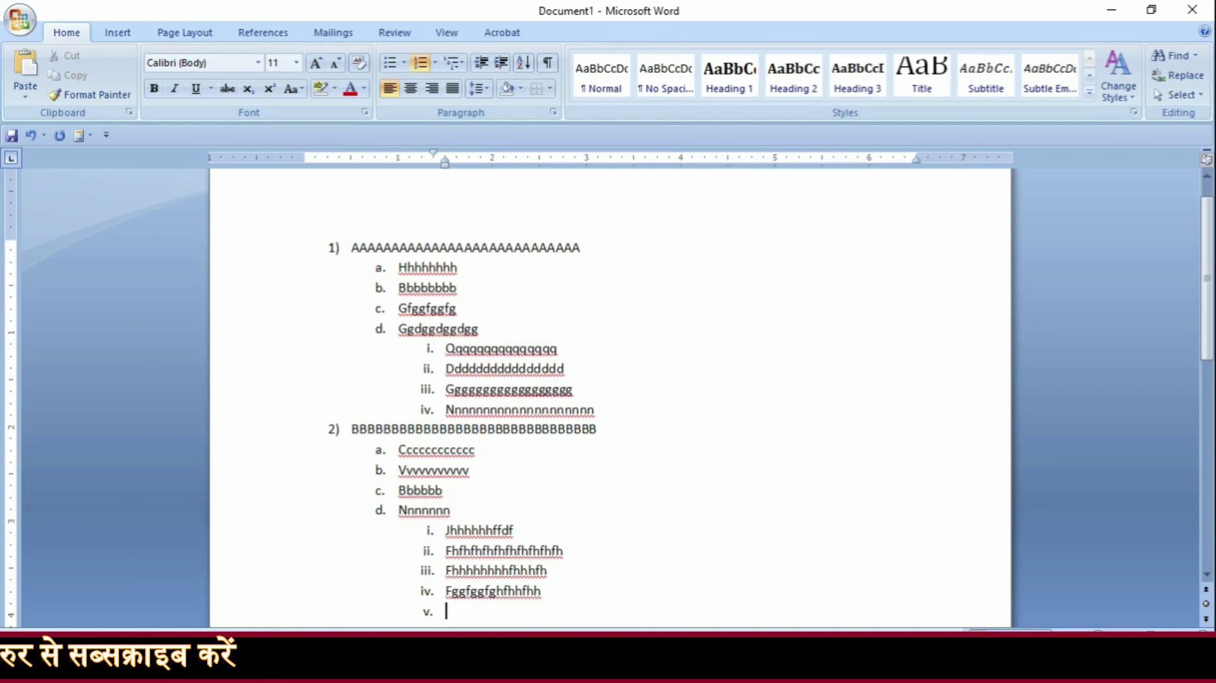
pyautogui.press('BackSpace')
pyautogui.press('BackSpace')
pyautogui.scroll(-1, 560, 528)
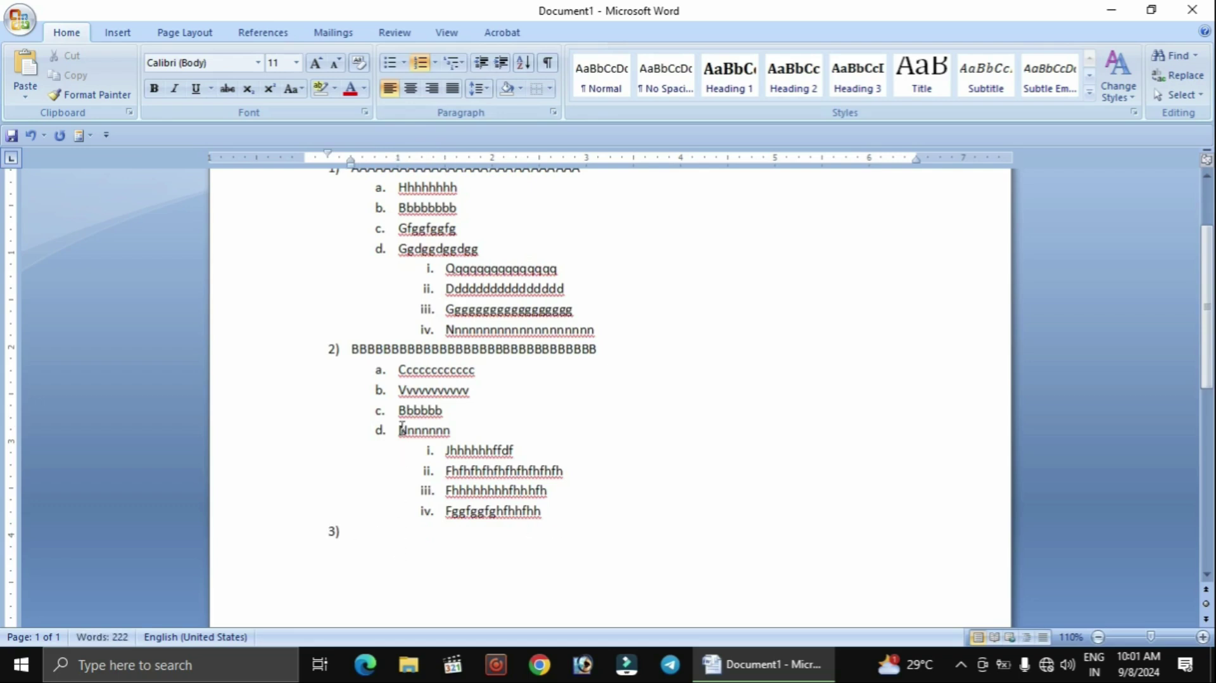
pyautogui.scroll(1, 397, 310)
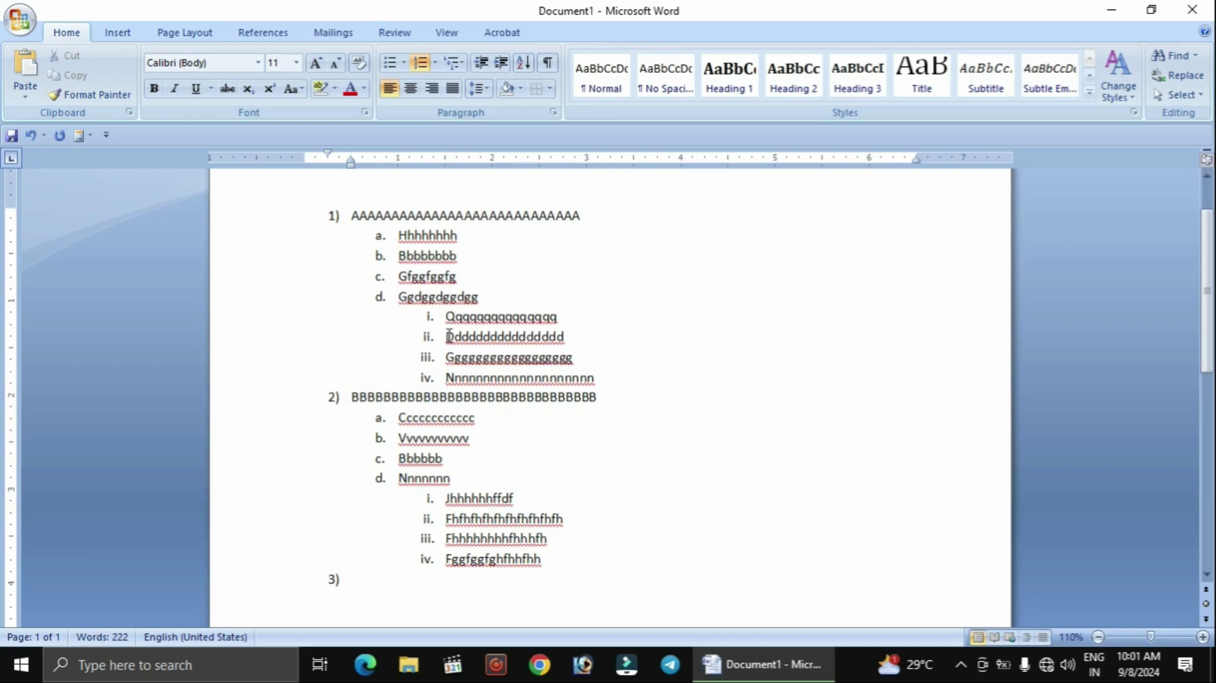
# Select list items 1 and 2 with all their sub-items and preview the available multilevel list styles without applying one.
pyautogui.moveTo(458, 331); pyautogui.dragTo(456, 352)
pyautogui.click(477, 359)
pyautogui.moveTo(353, 216); pyautogui.dragTo(565, 570)
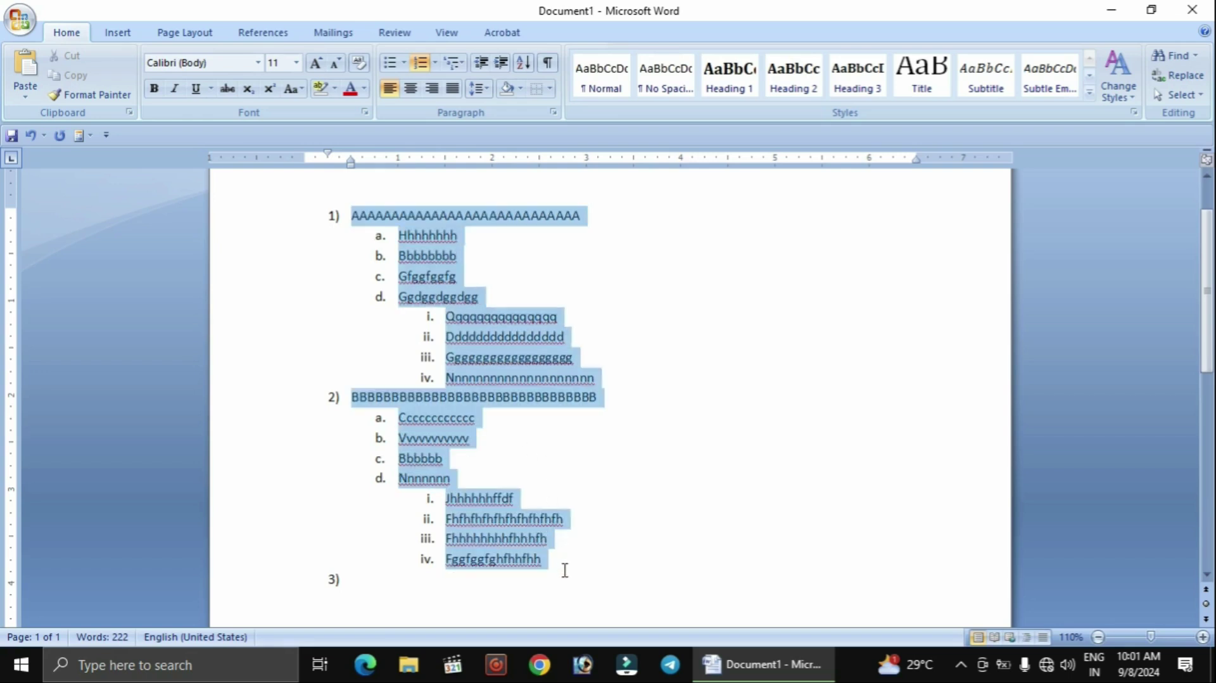
pyautogui.click(463, 64)
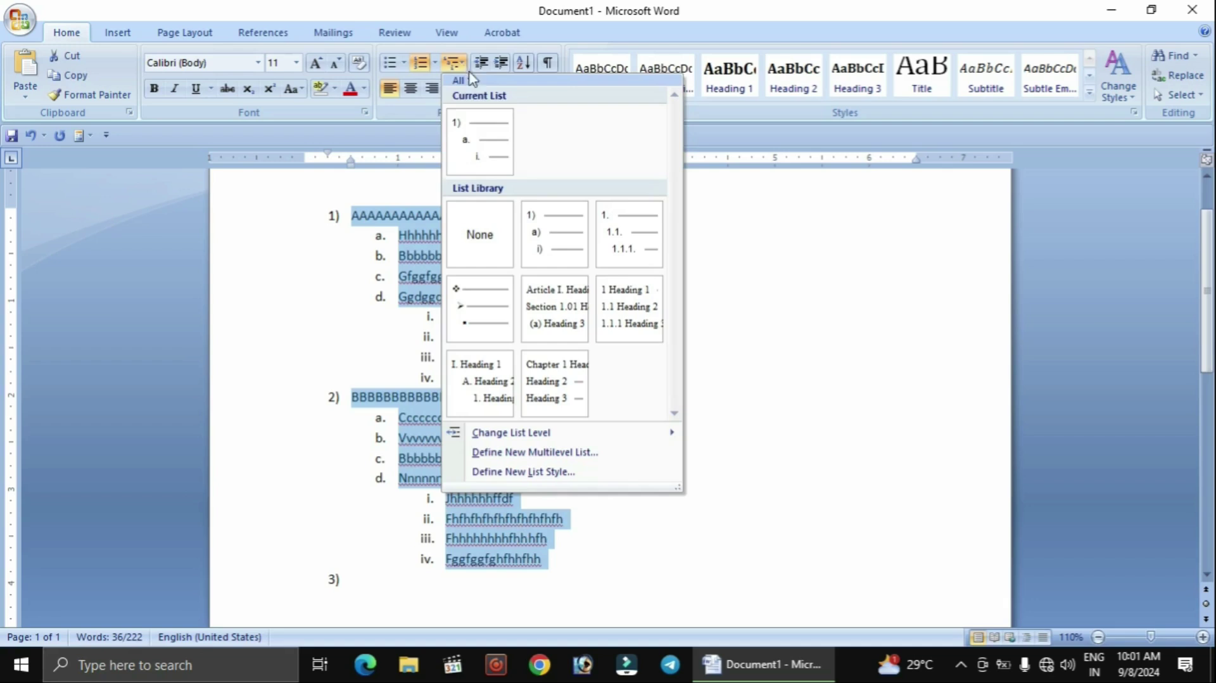
pyautogui.moveTo(560, 229)
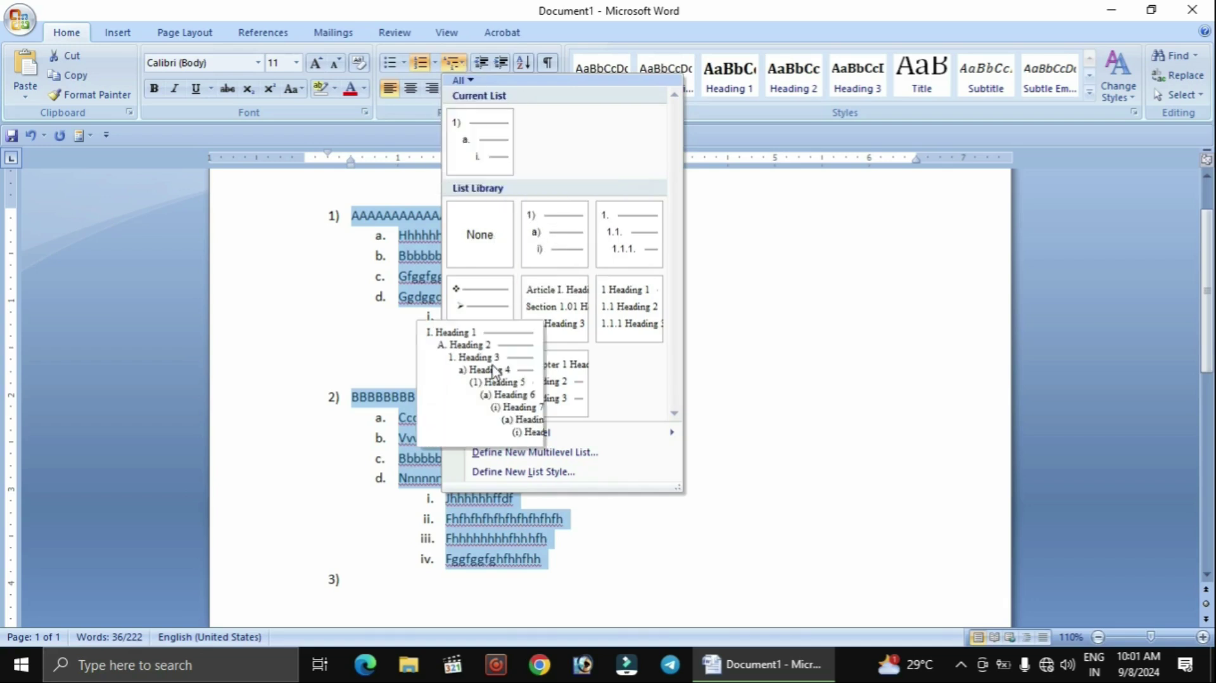
pyautogui.moveTo(624, 310)
pyautogui.moveTo(555, 384)
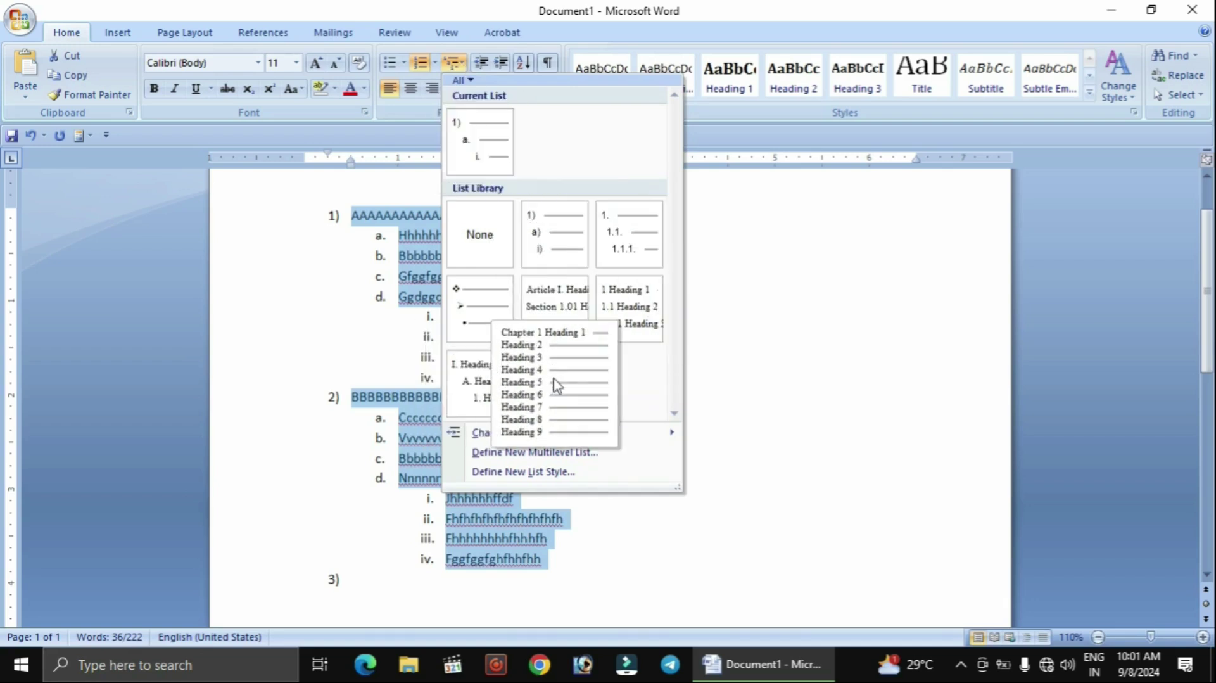
pyautogui.press('Escape')
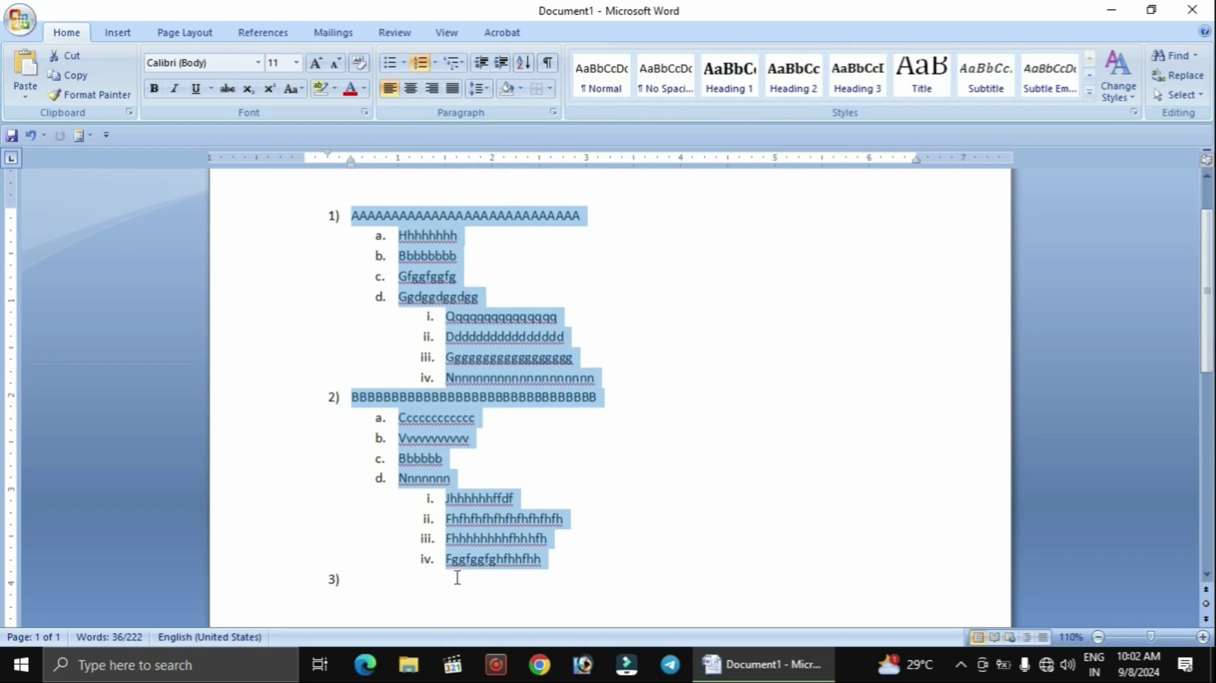
# Centre the selected list items and return them to left alignment.
pyautogui.click(415, 91)
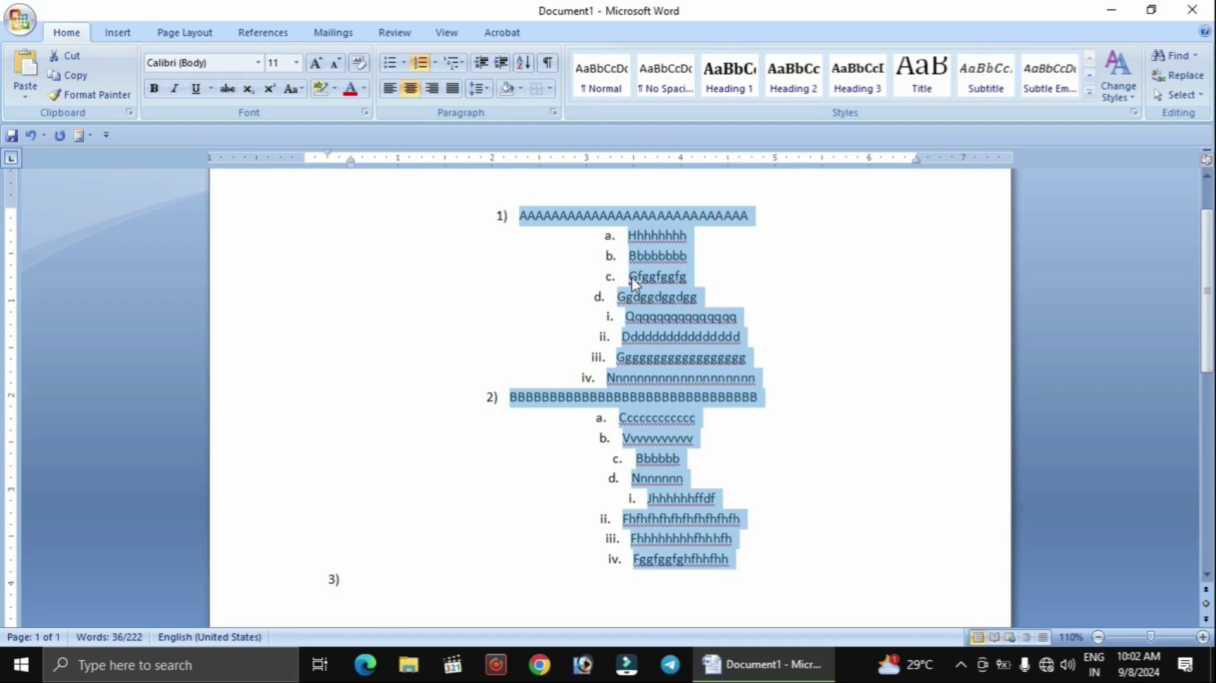
pyautogui.hotkey('ctrl', 'l')
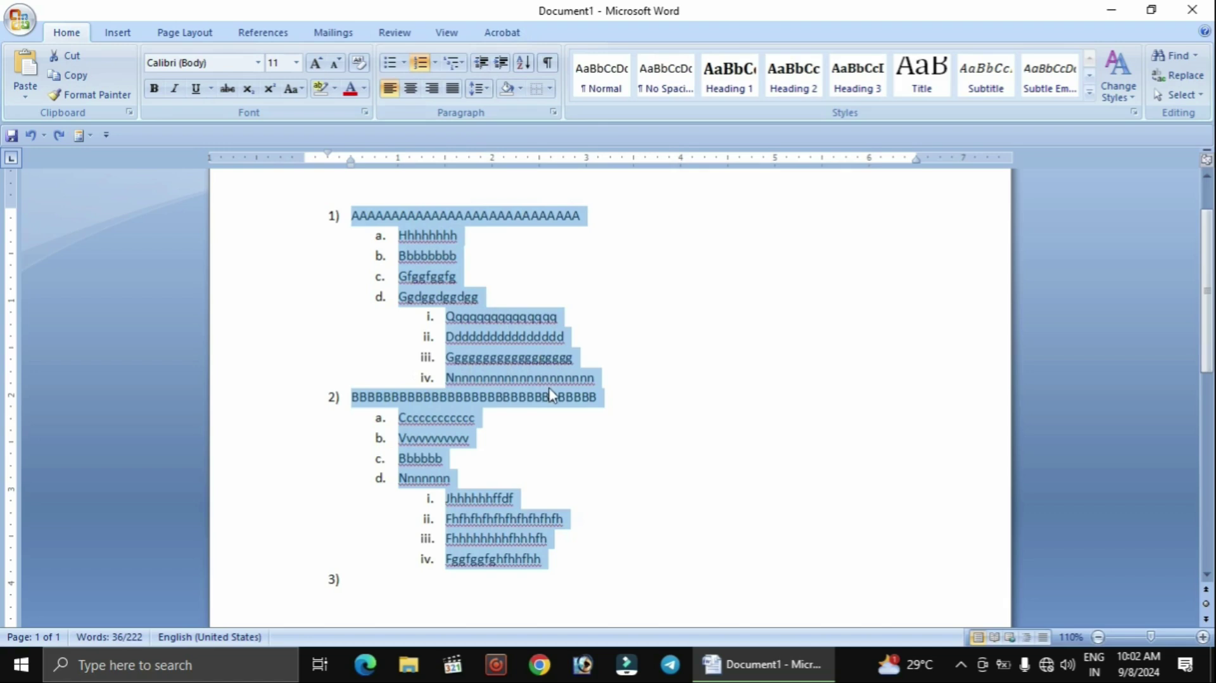
# Increase the indent of the whole multilevel list by four steps and deselect it.
pyautogui.click(501, 66)
pyautogui.click(501, 65)
pyautogui.click(501, 66)
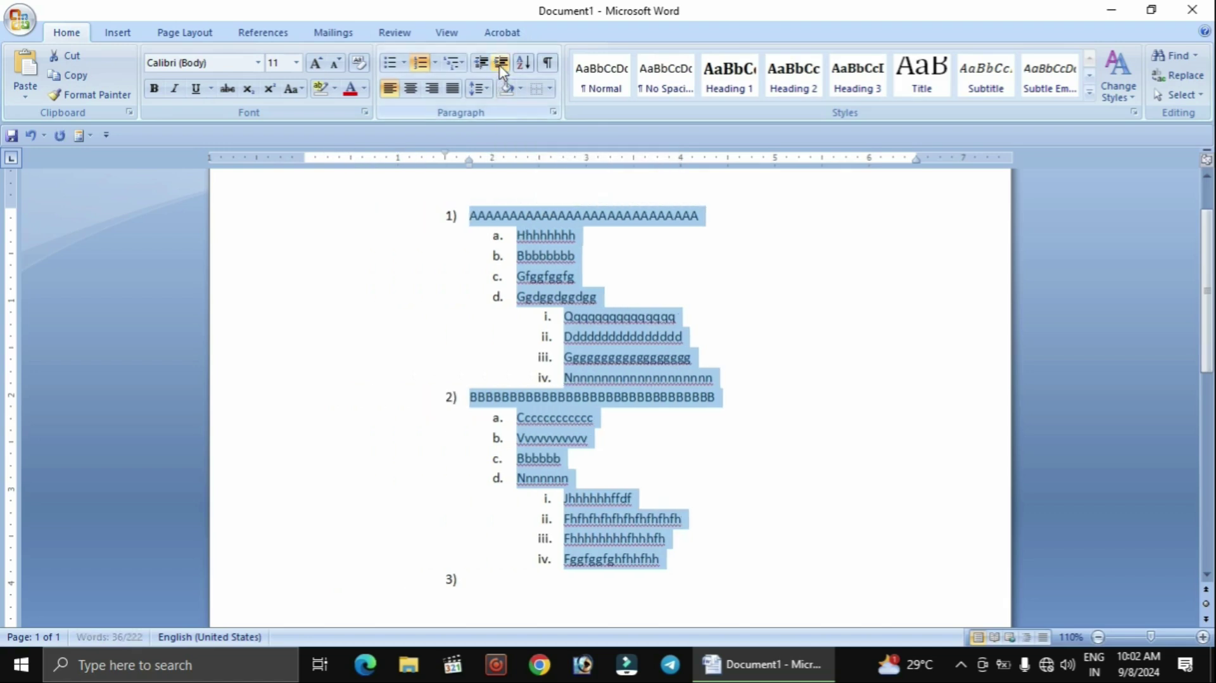
pyautogui.click(501, 66)
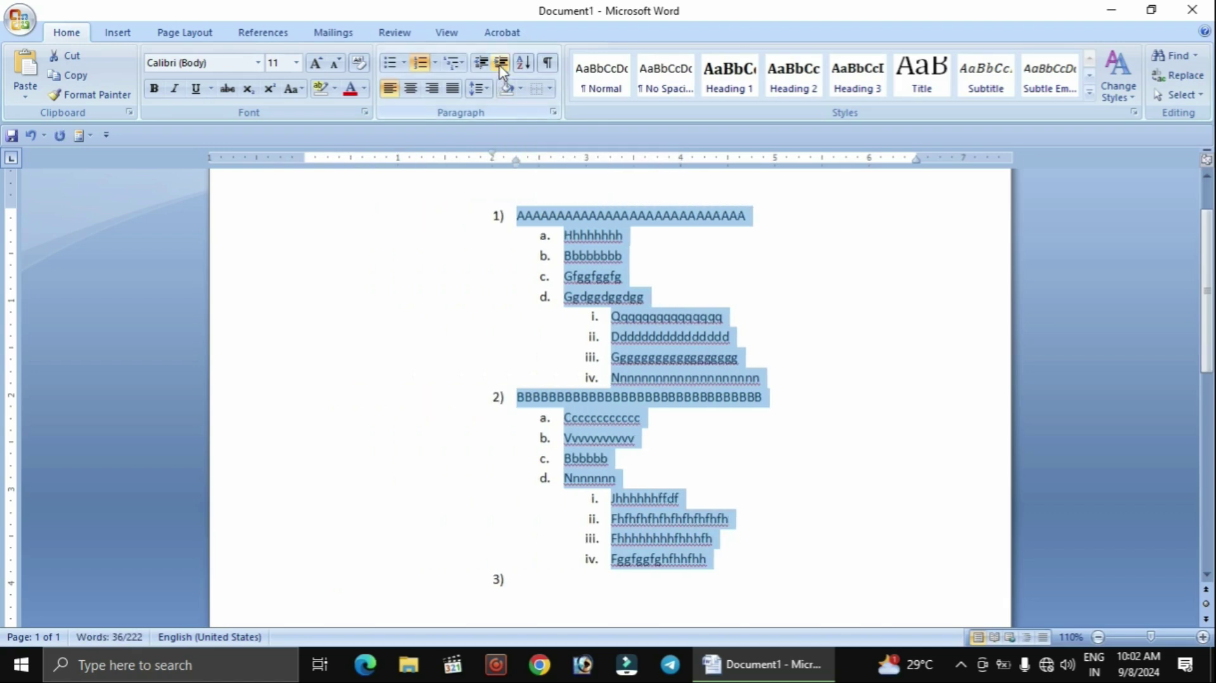
pyautogui.click(668, 431)
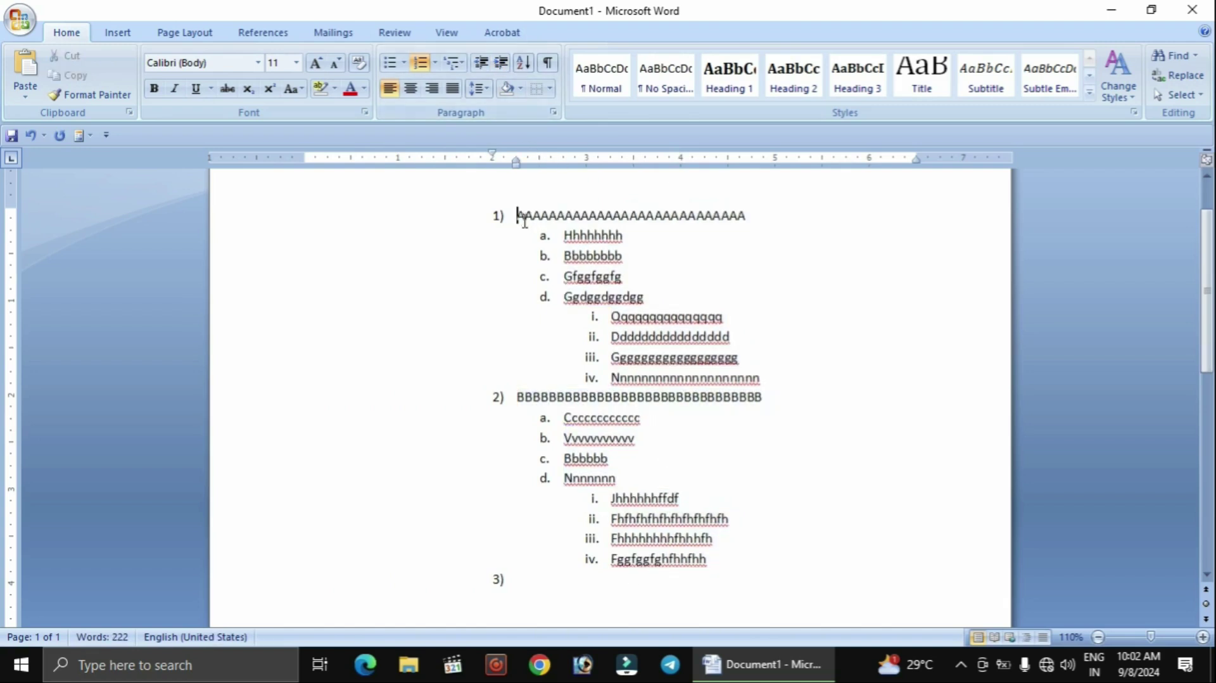
# Decrease the whole list's indent to the left margin, trying one more increase and decrease as a comparison.
pyautogui.click(480, 69)
pyautogui.click(480, 69)
pyautogui.click(480, 69)
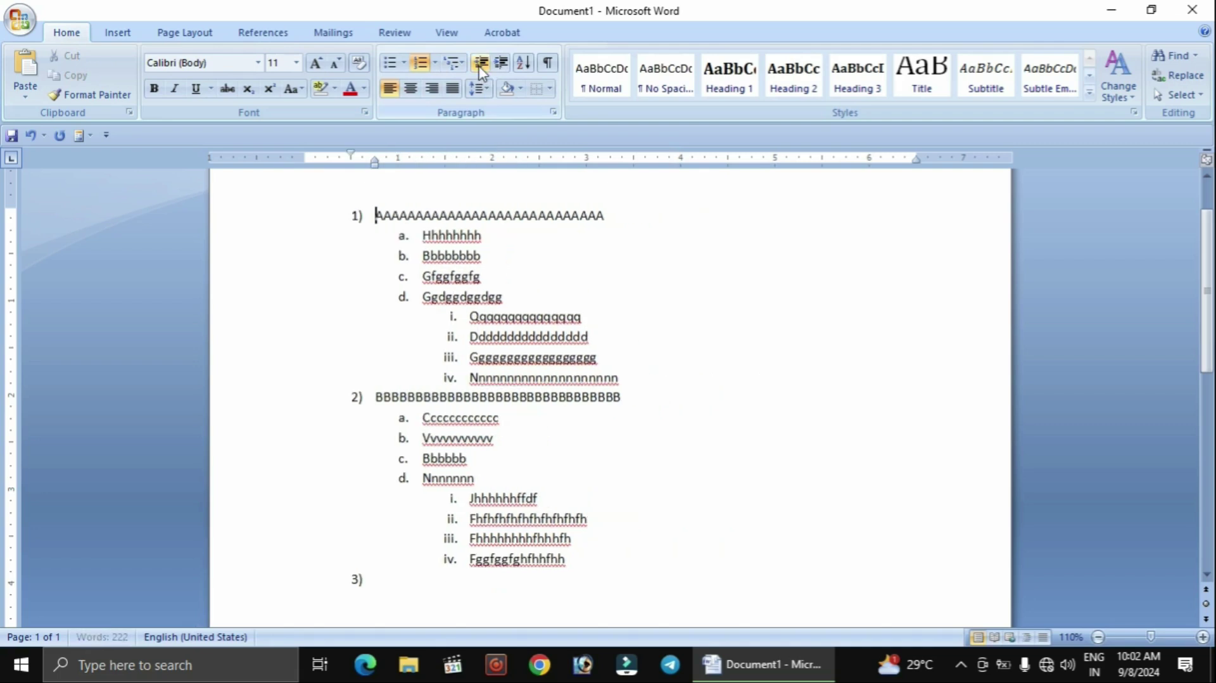
pyautogui.click(480, 69)
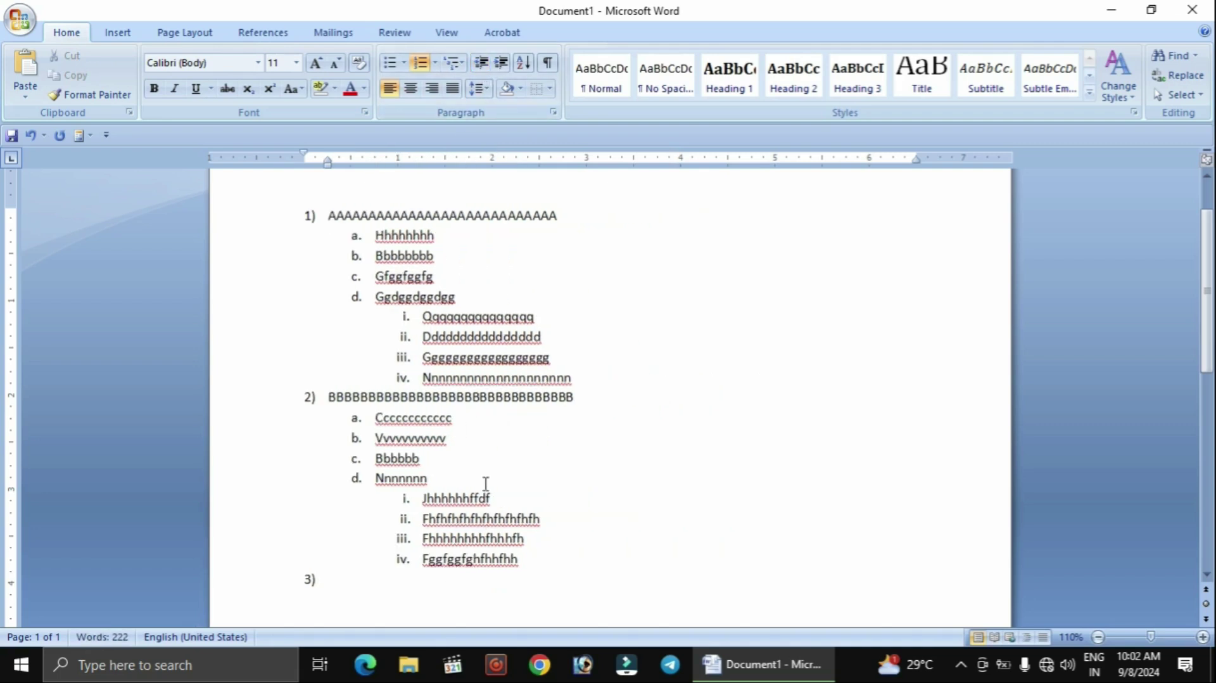
pyautogui.click(501, 63)
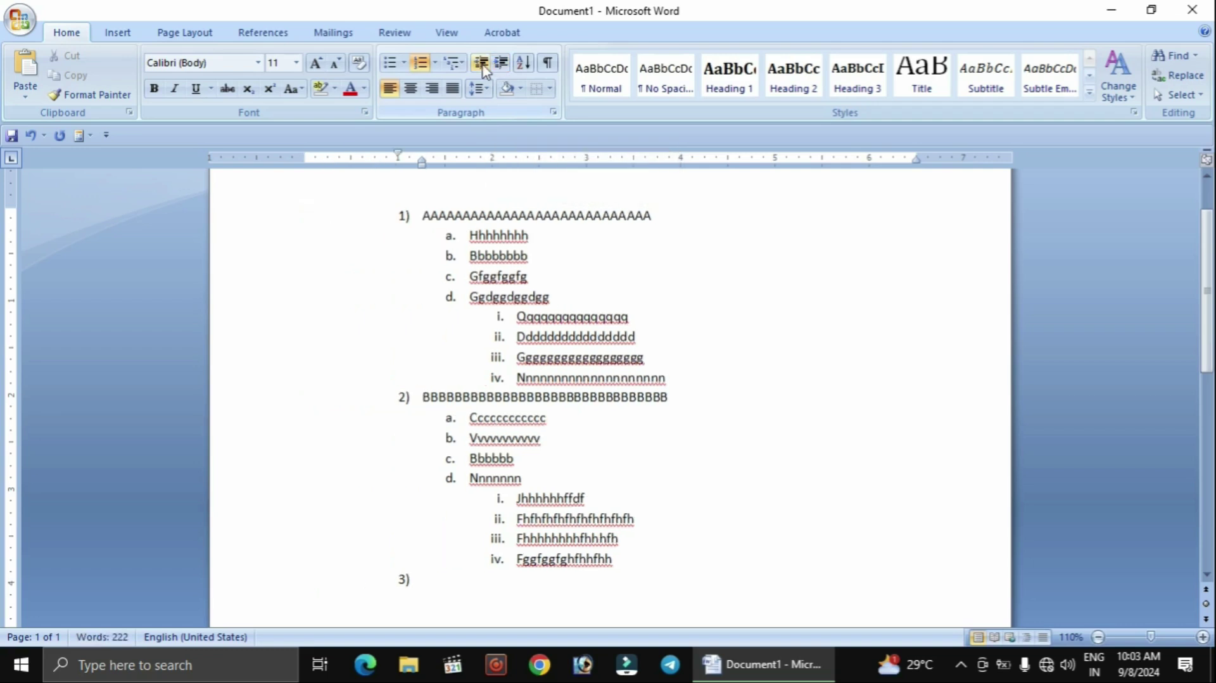
pyautogui.click(480, 63)
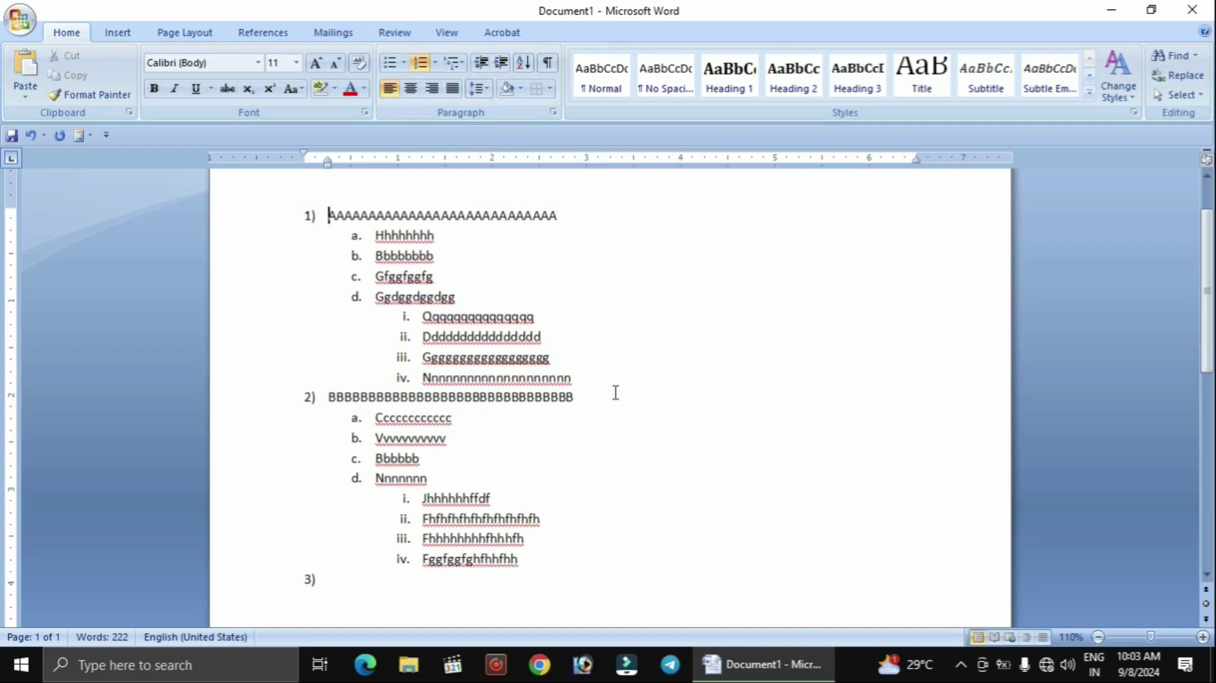
# Replace the entire list with the numbers 10, 9, 7, 8, 5, 4 and 6, each on its own line.
pyautogui.hotkey('ctrl', 'a')
pyautogui.press('Delete')
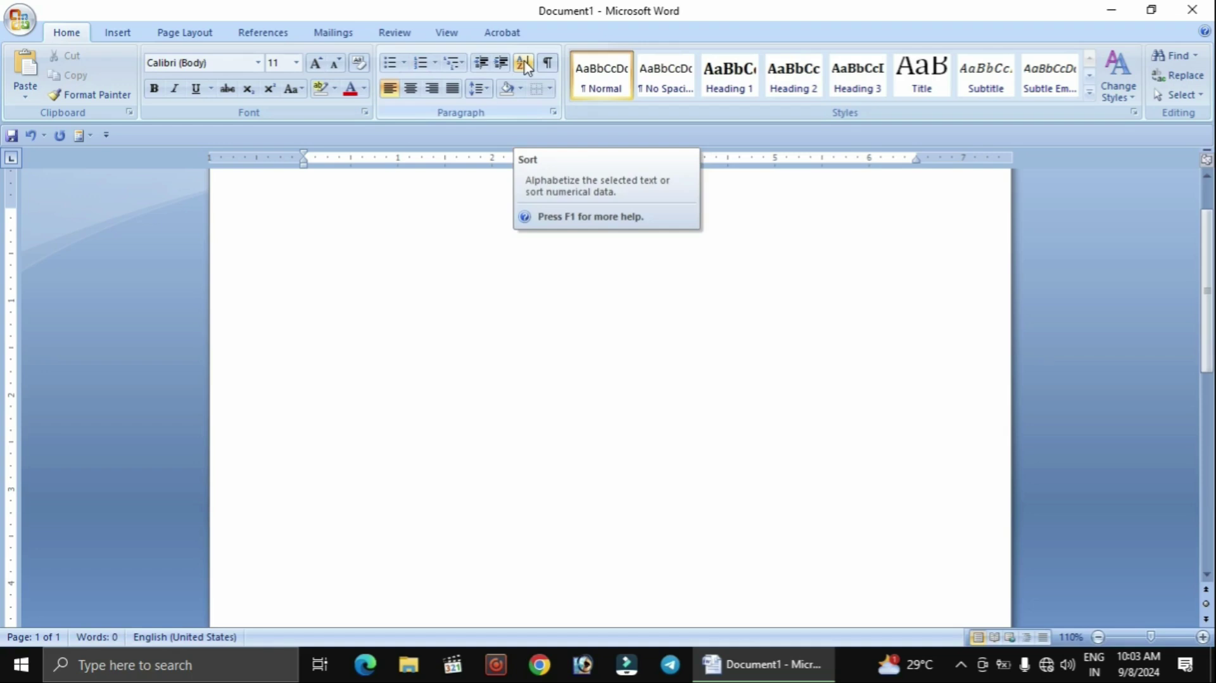
pyautogui.write('10')
pyautogui.press('Return')
pyautogui.write('9')
pyautogui.press('Return')
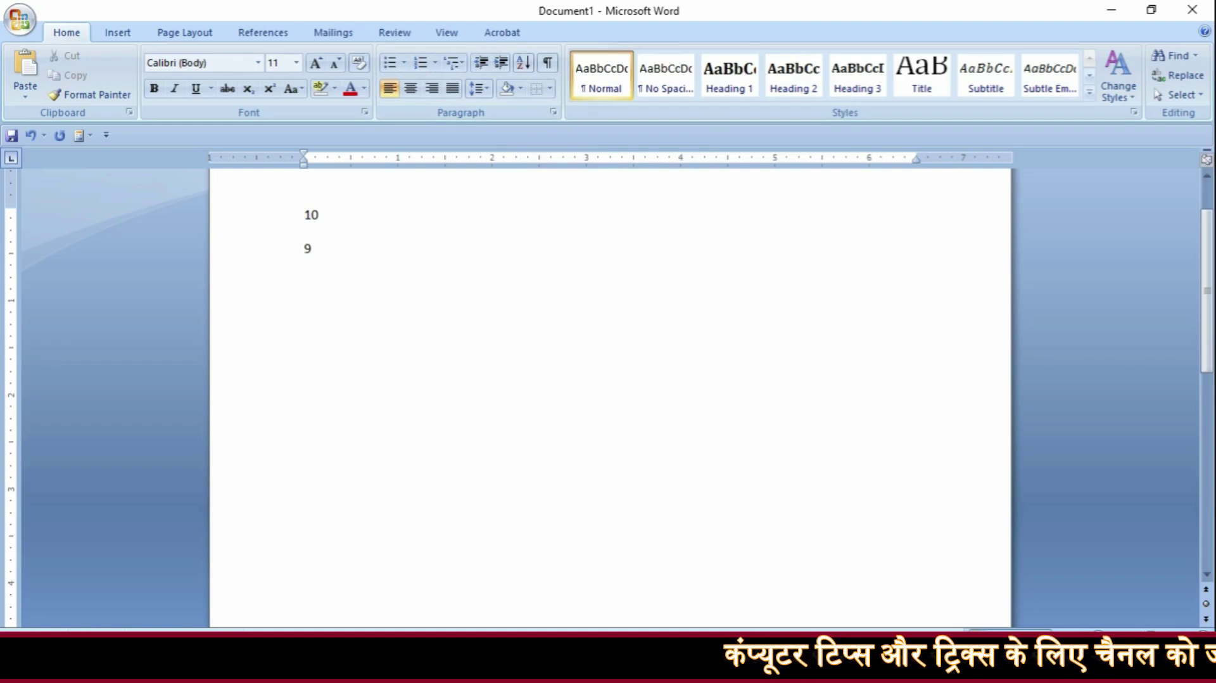
pyautogui.write('7')
pyautogui.press('Return')
pyautogui.write('8')
pyautogui.press('Return')
pyautogui.write('5')
pyautogui.press('Return')
pyautogui.write('4')
pyautogui.press('Return')
pyautogui.write('6')
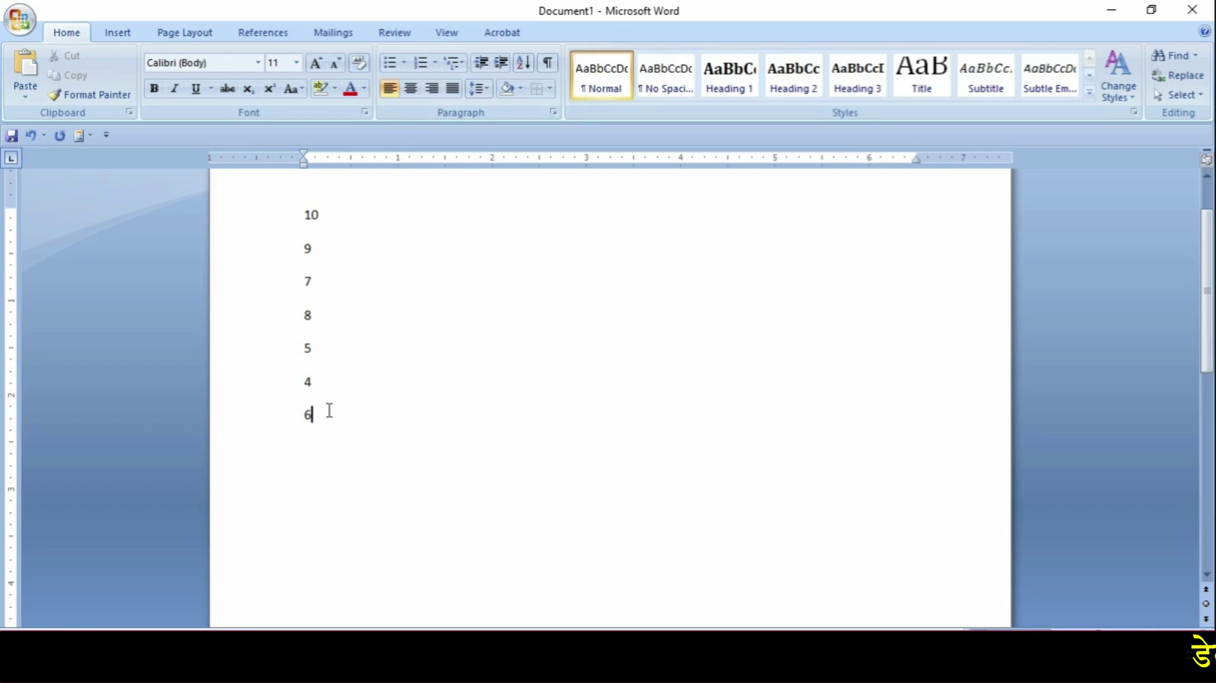
# Sort the seven number paragraphs in ascending order with the Number type.
pyautogui.moveTo(305, 215); pyautogui.dragTo(334, 425)
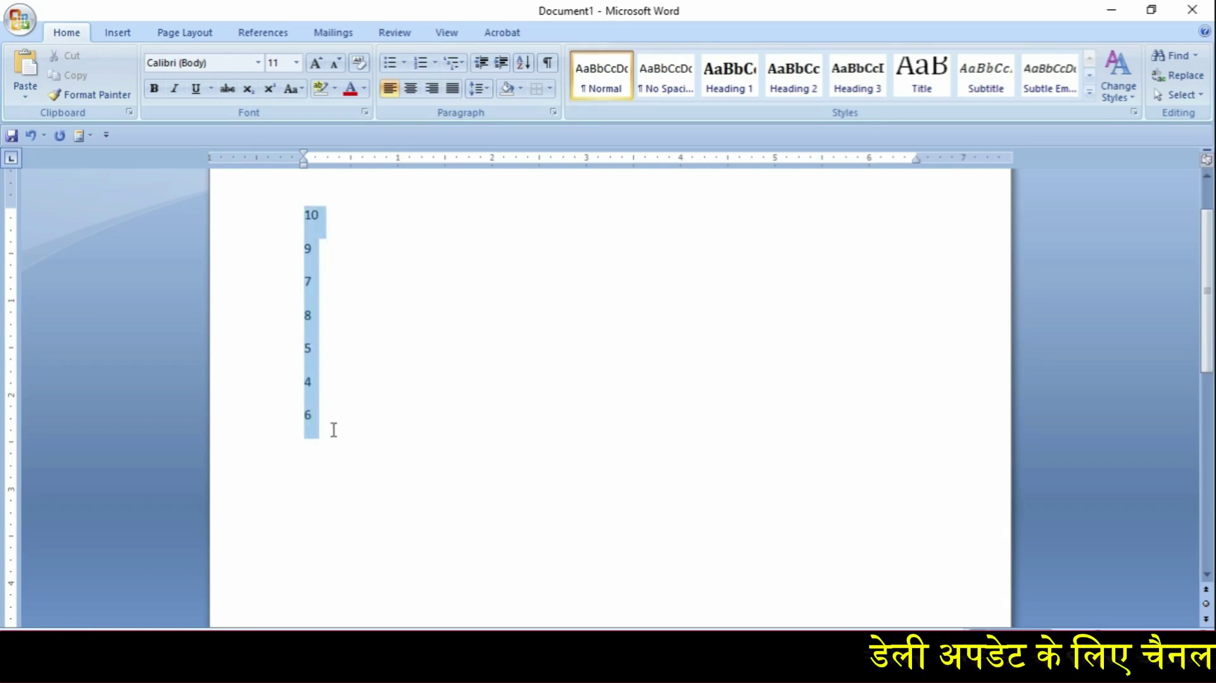
pyautogui.click(523, 62)
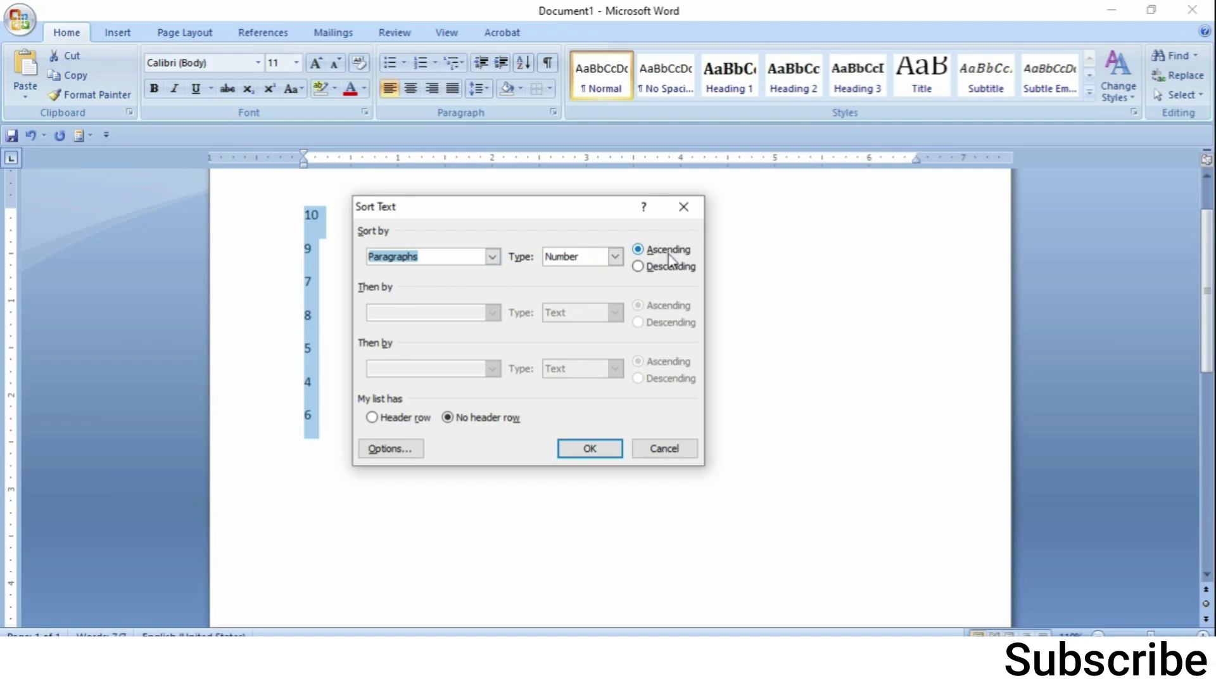
pyautogui.click(592, 449)
pyautogui.click(340, 281)
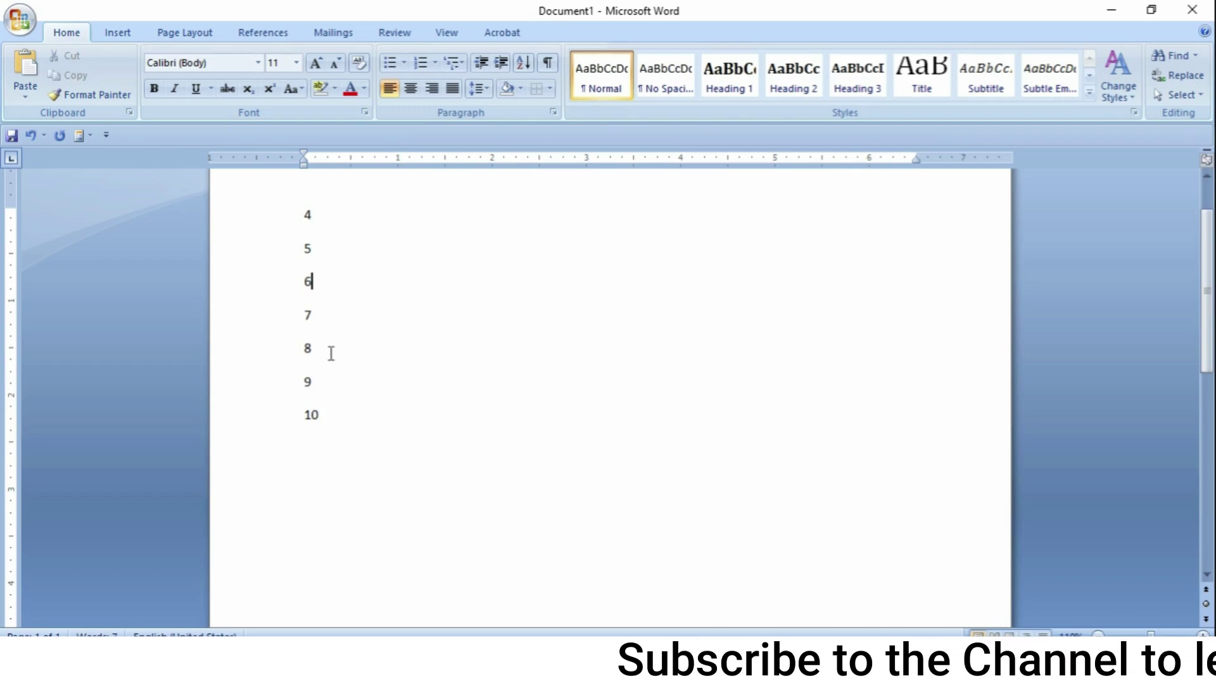
# Sort the seven number paragraphs in descending order.
pyautogui.moveTo(337, 425); pyautogui.dragTo(305, 230)
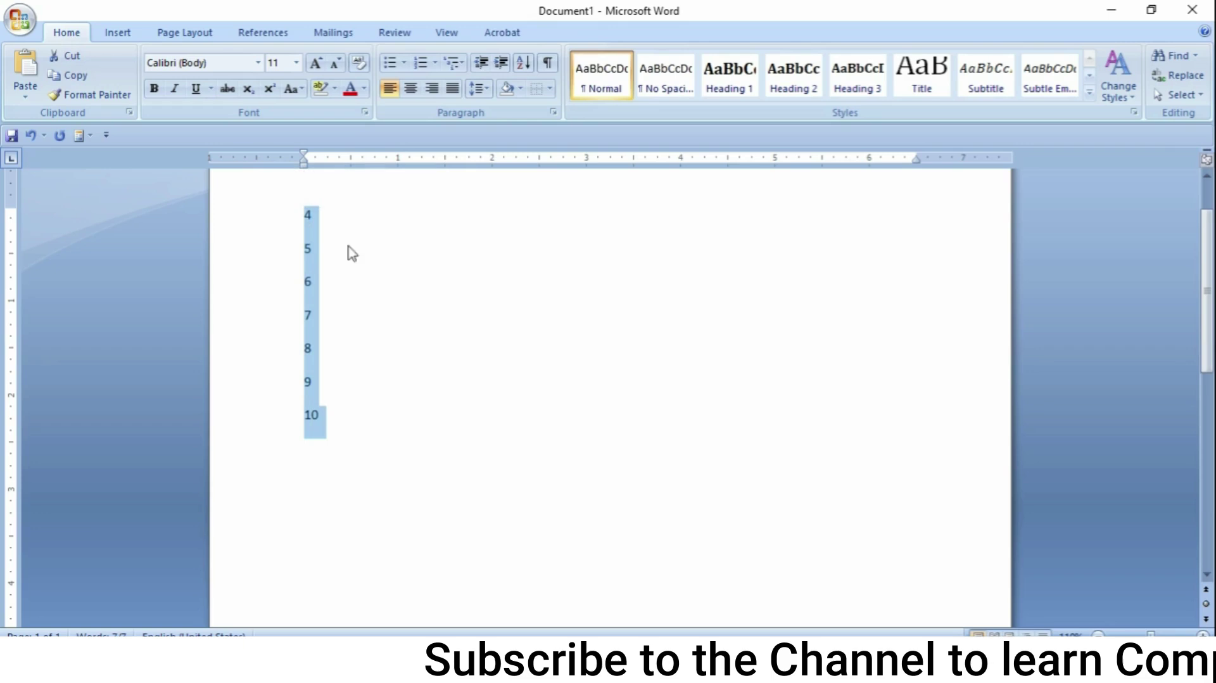
pyautogui.click(523, 63)
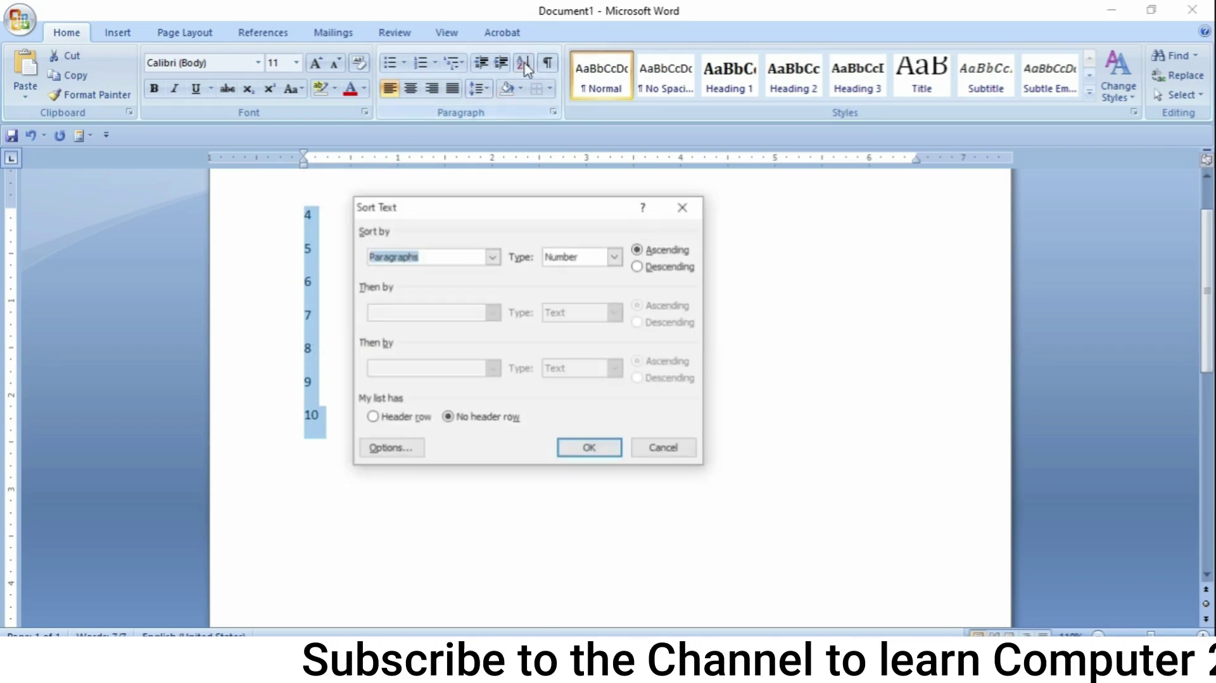
pyautogui.click(639, 267)
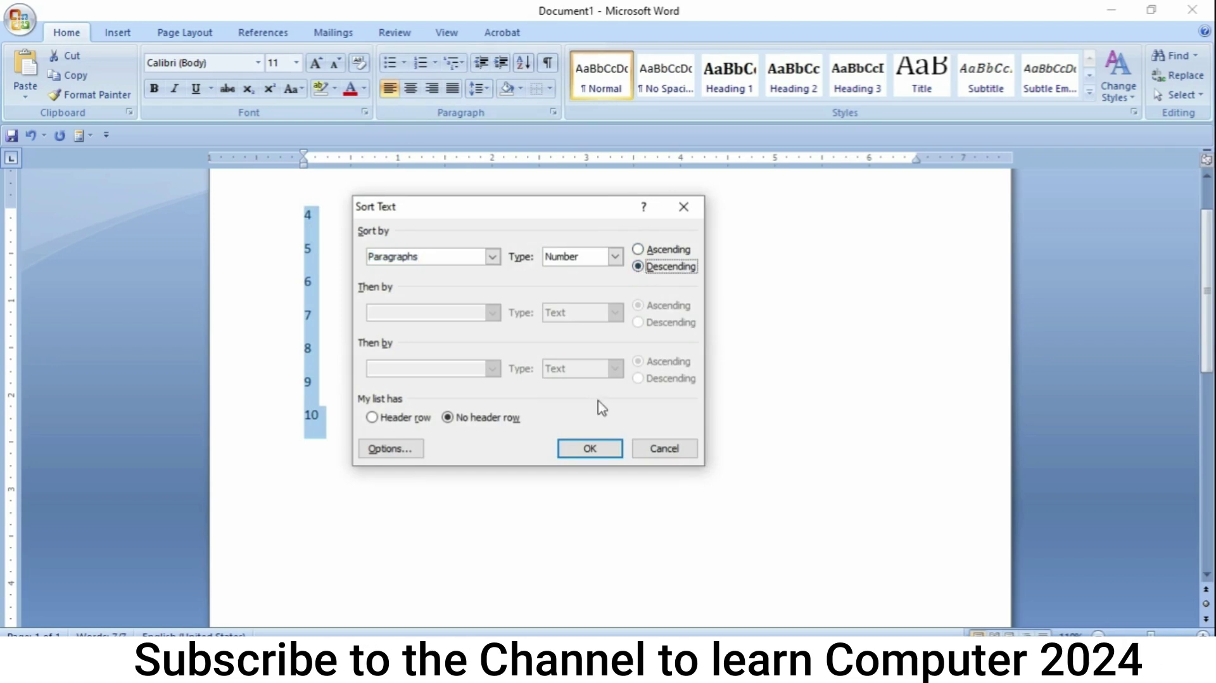
pyautogui.click(605, 450)
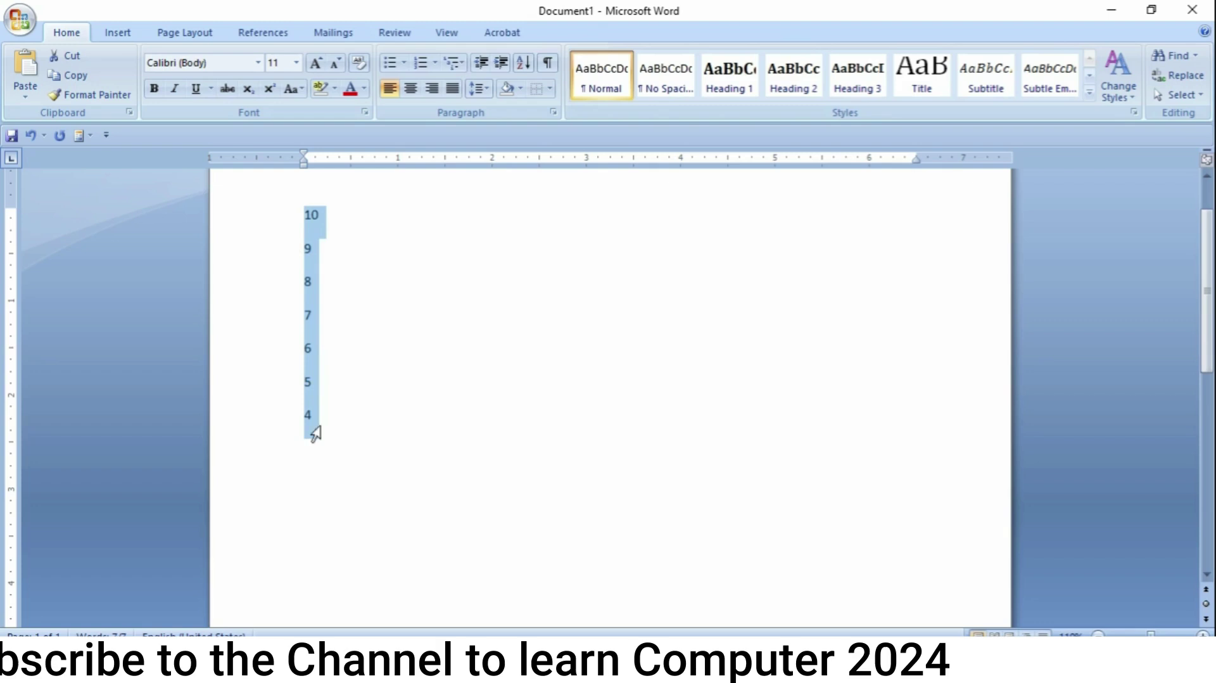
pyautogui.click(322, 380)
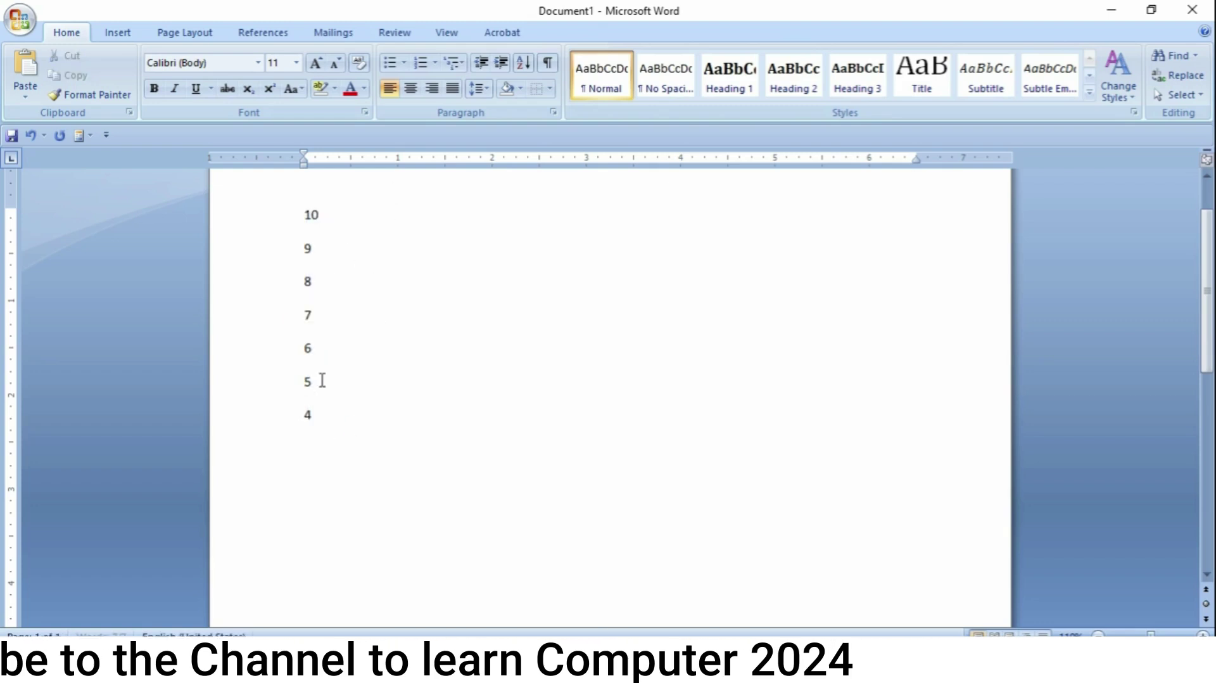
# Replace the sorted numbers with the letters A, B, D, E, F, G and C on separate lines.
pyautogui.hotkey('ctrl', 'a')
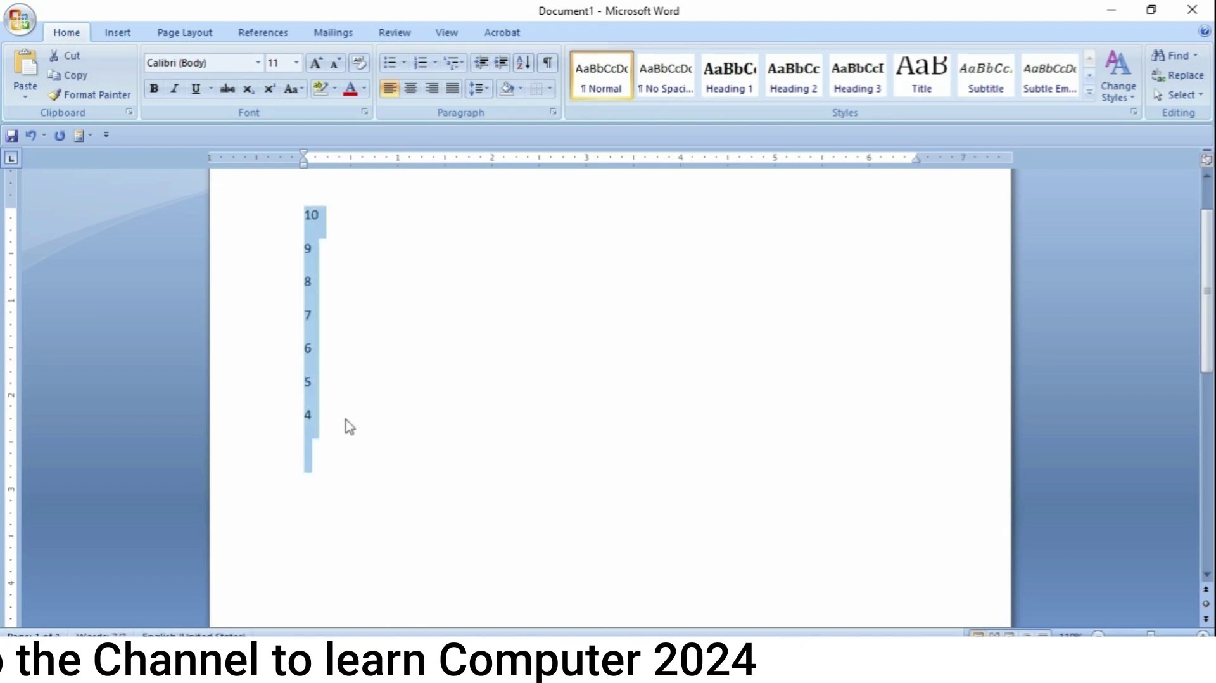
pyautogui.press('Delete')
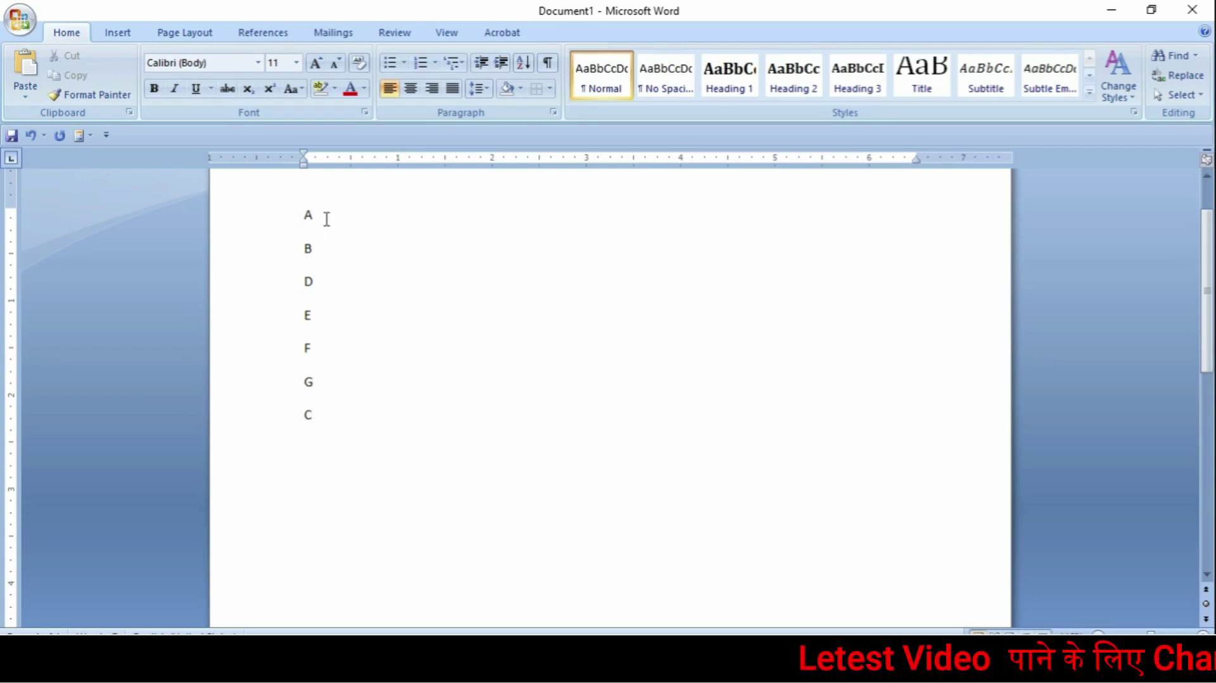
# Sort all the letter paragraphs as text in ascending order.
pyautogui.moveTo(330, 223); pyautogui.dragTo(308, 291)
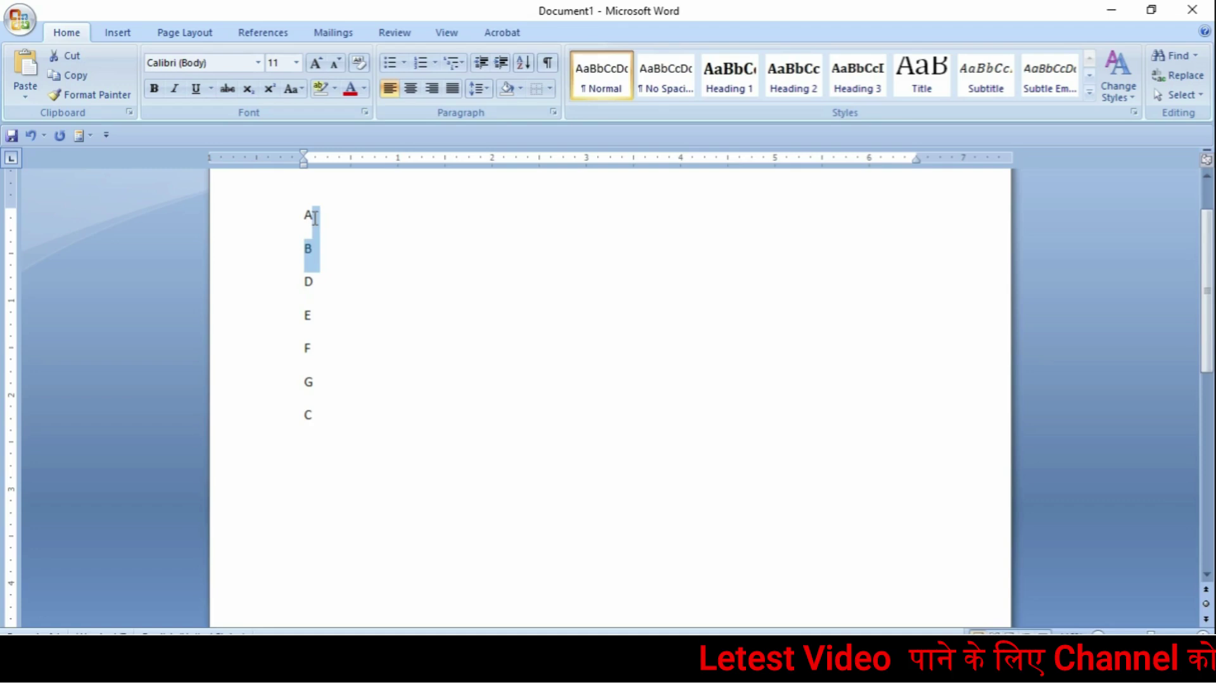
pyautogui.hotkey('ctrl', 'a')
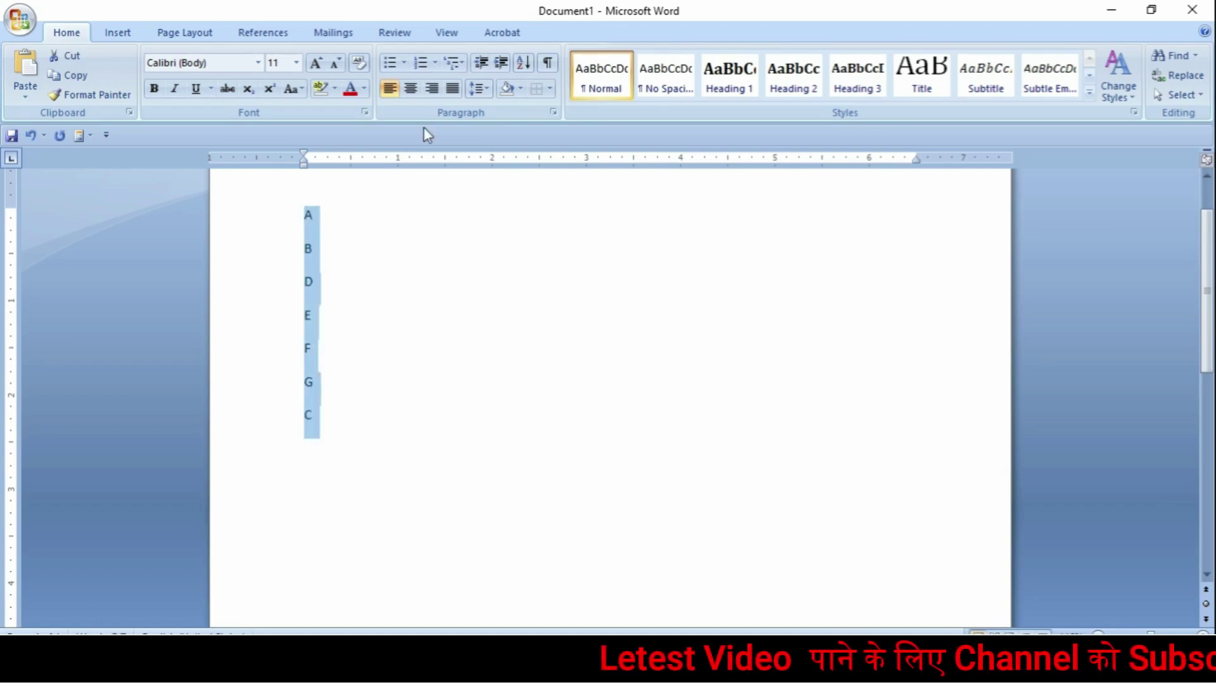
pyautogui.click(523, 63)
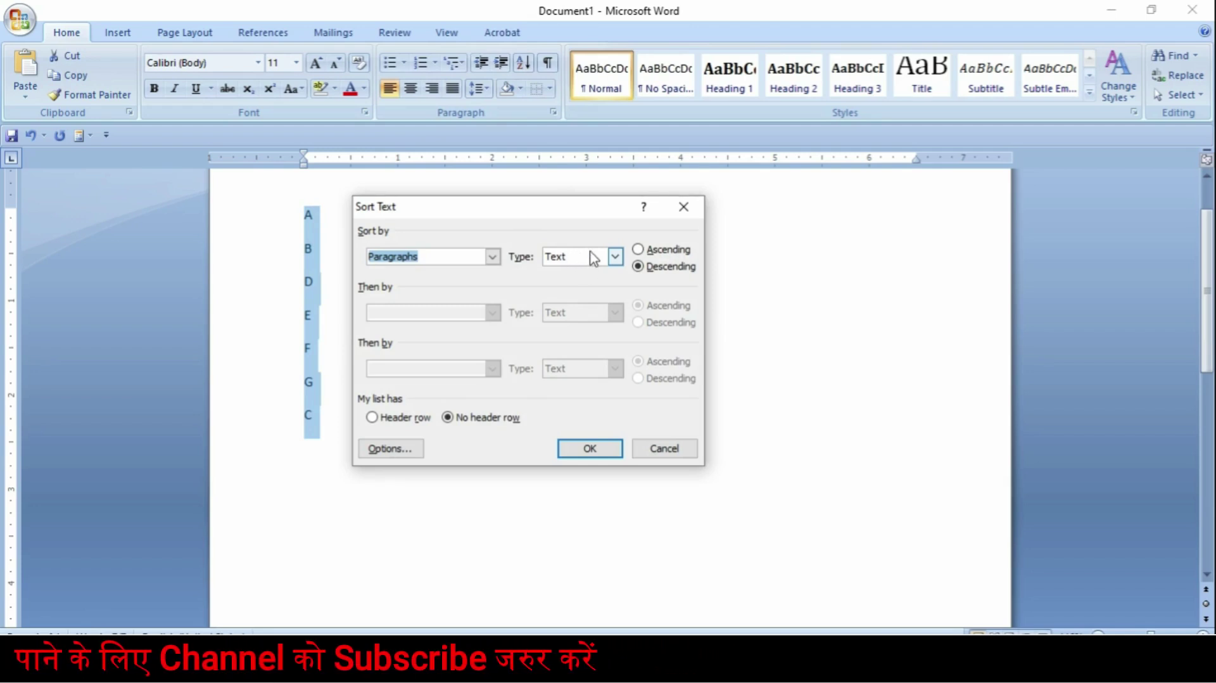
pyautogui.click(638, 249)
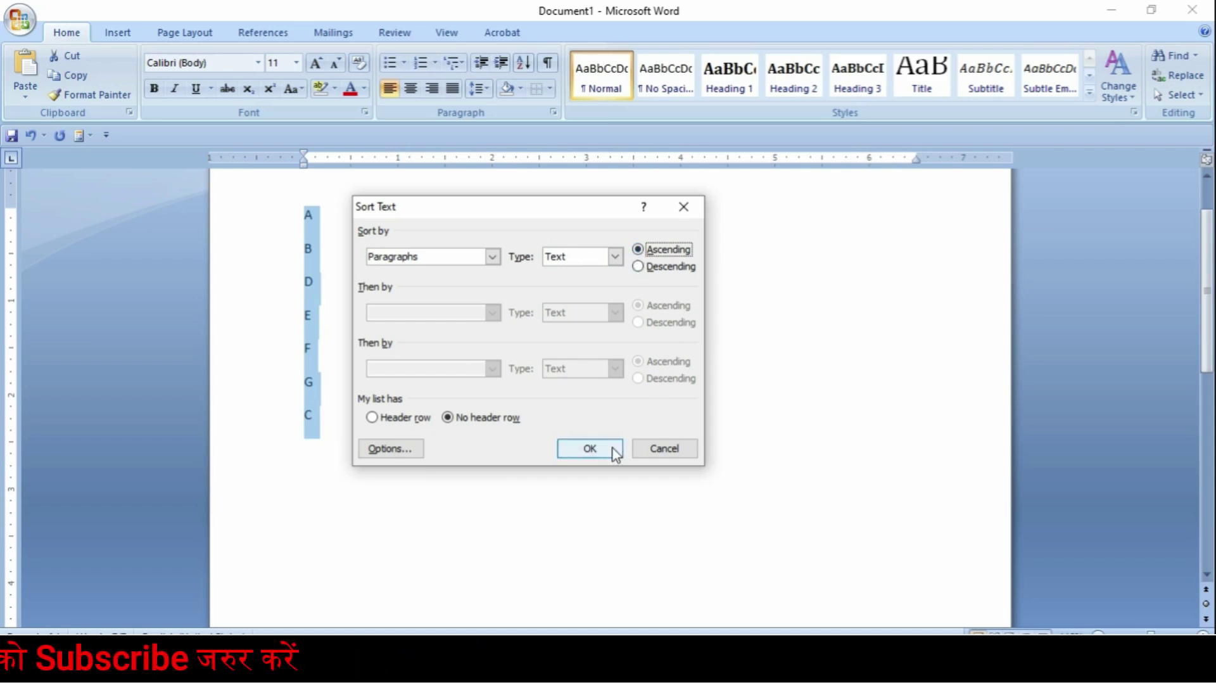
pyautogui.click(589, 449)
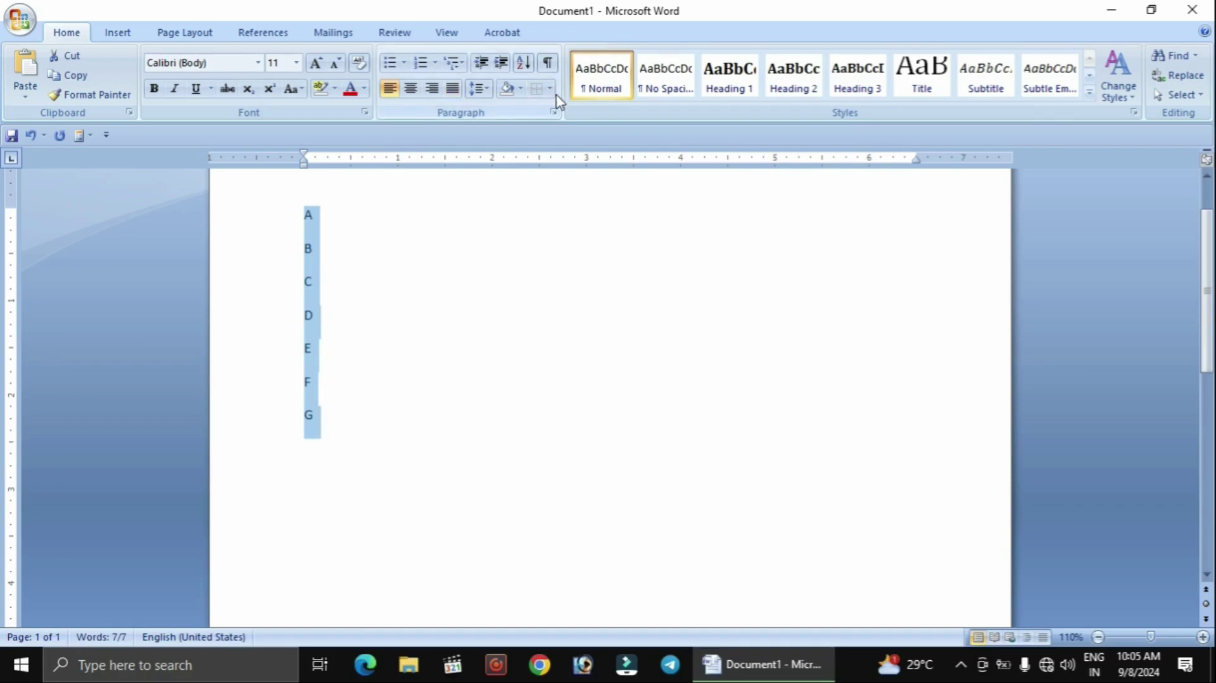
# Sort the selected letter paragraphs in descending order.
pyautogui.click(523, 66)
pyautogui.click(638, 266)
pyautogui.click(589, 448)
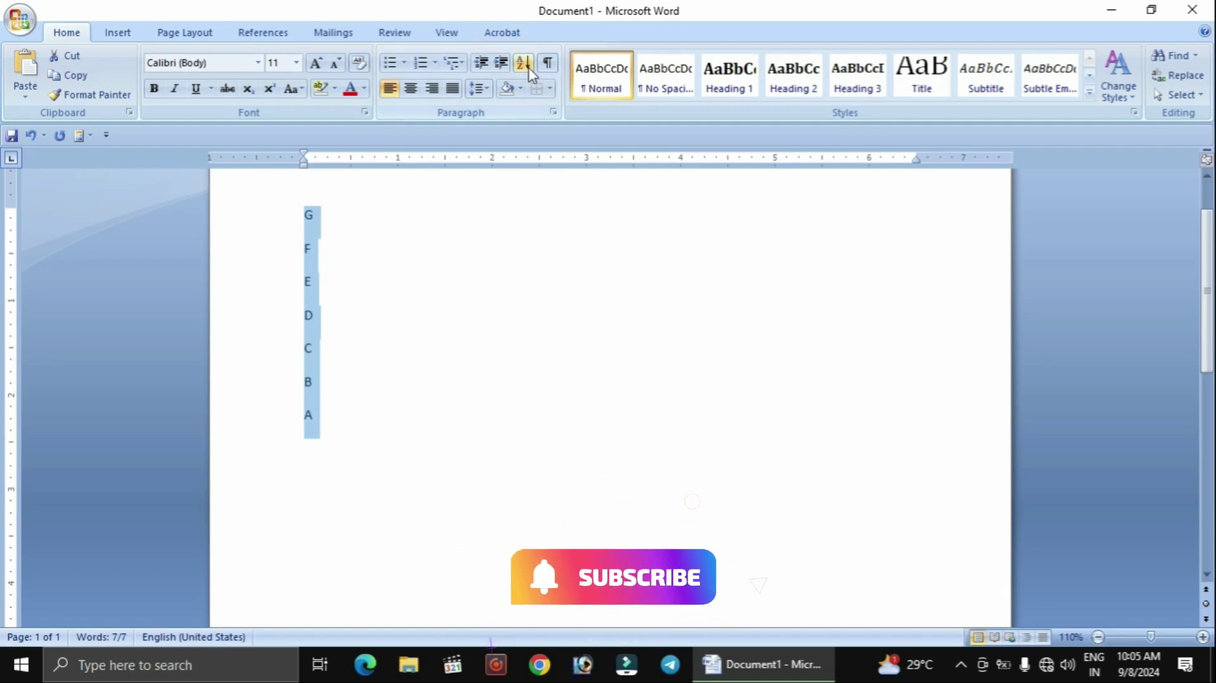
# Replace the letters with sample paragraphs generated by =rand() and set their font size to 12.
pyautogui.press('Delete')
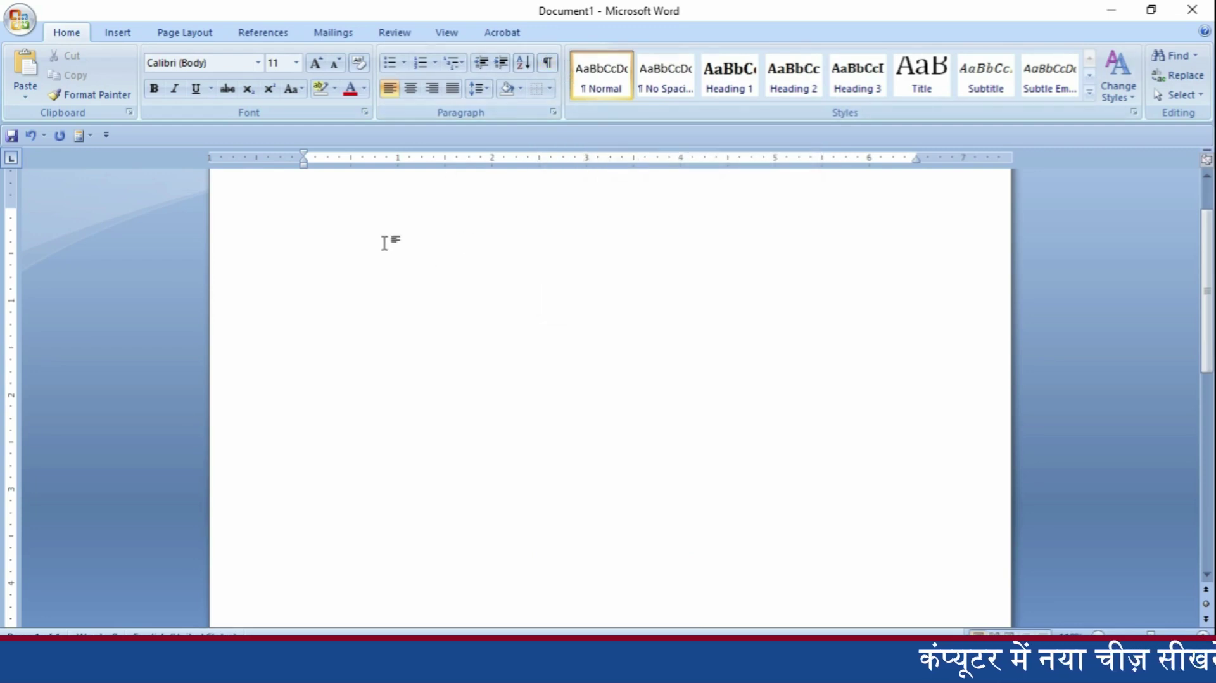
pyautogui.write('=rand()')
pyautogui.press('Return')
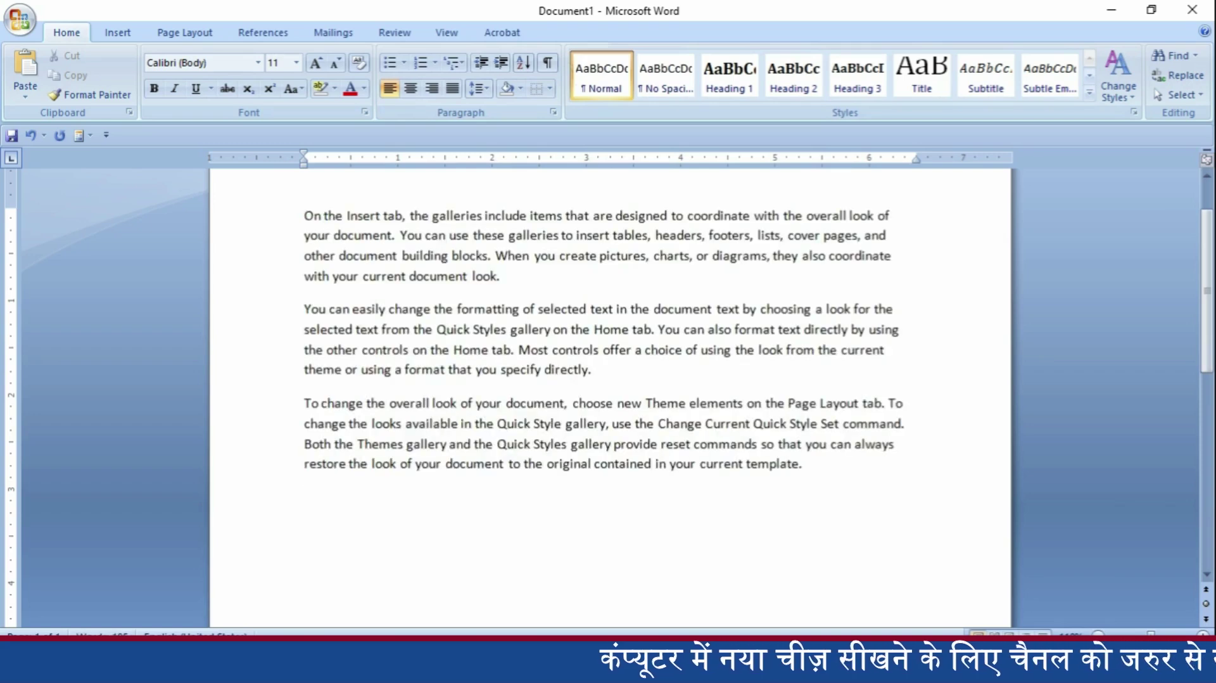
pyautogui.click(476, 275)
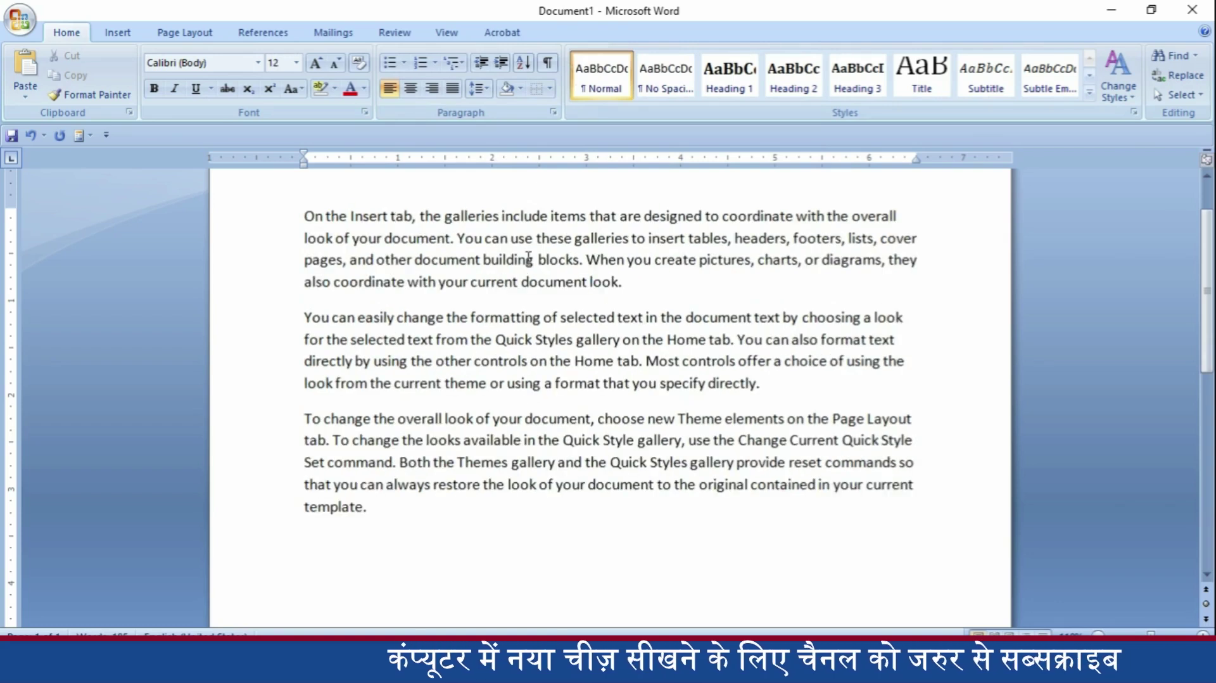
# Add extra spaces before "galleries" in the first line and start a new paragraph at "to insert tables".
pyautogui.click(447, 220)
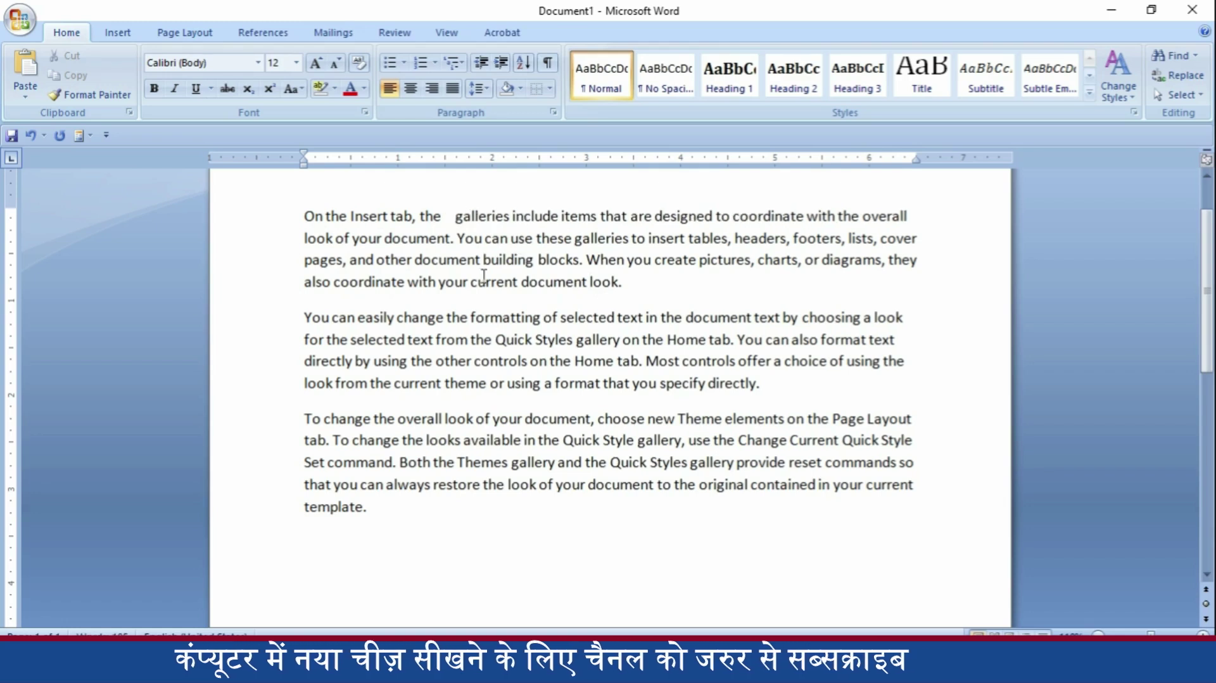
pyautogui.click(632, 239)
pyautogui.press('Return')
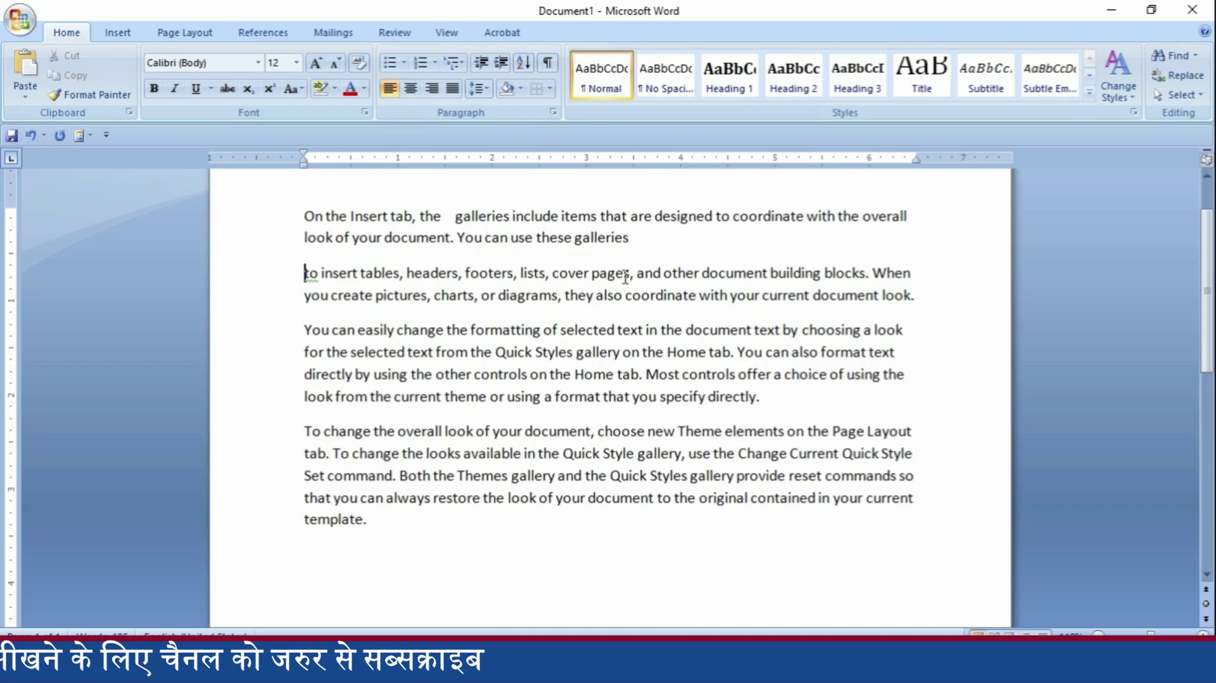
# Show the paragraph marks and other hidden formatting symbols in the sample text.
pyautogui.hotkey('ctrl', 'a')
pyautogui.click(550, 64)
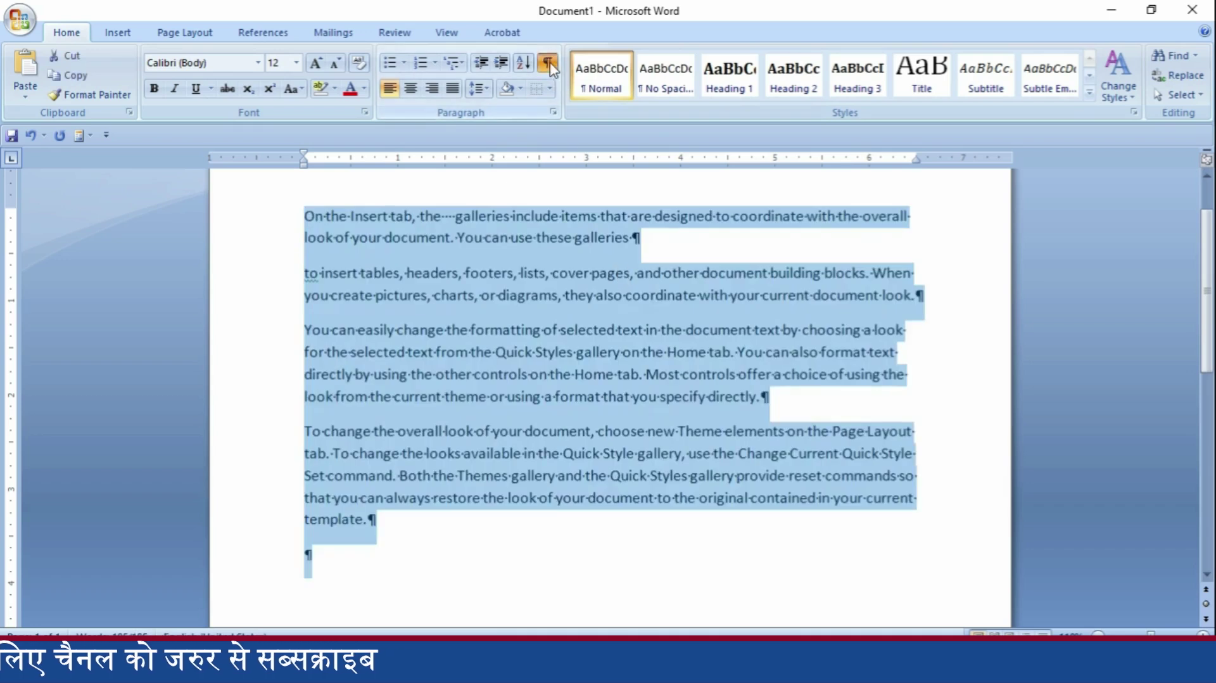
pyautogui.click(659, 250)
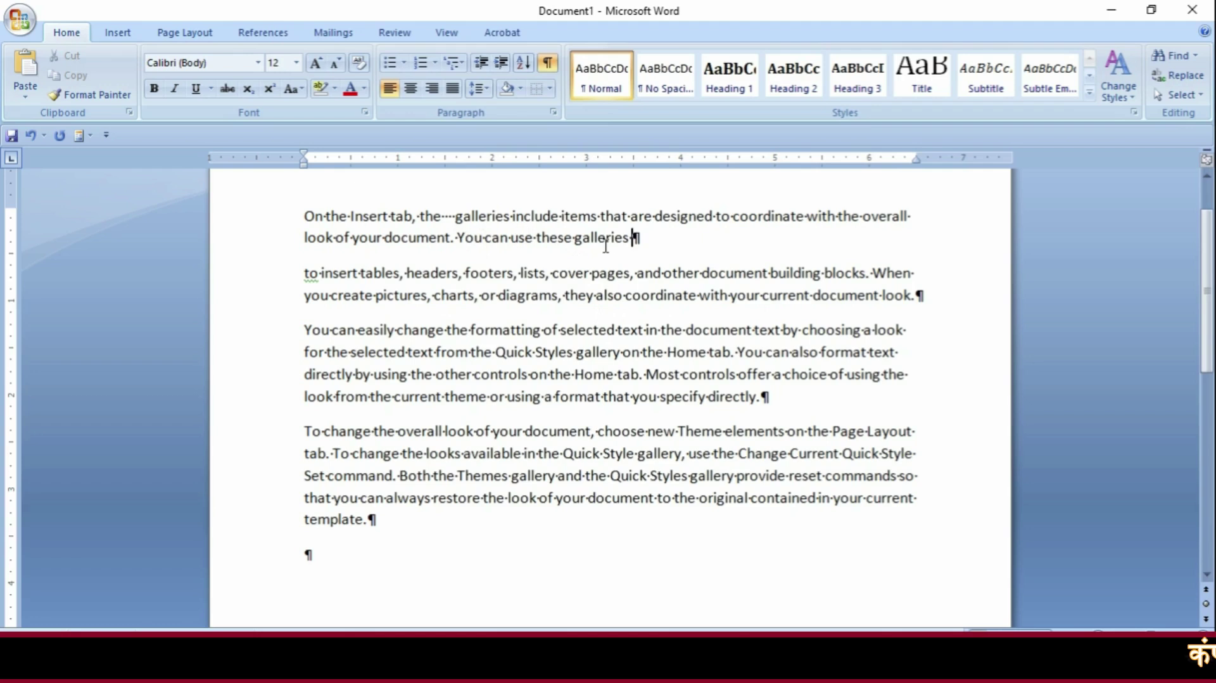
# Enlarge the font size of all the sample text to 20.
pyautogui.hotkey('ctrl', 'a')
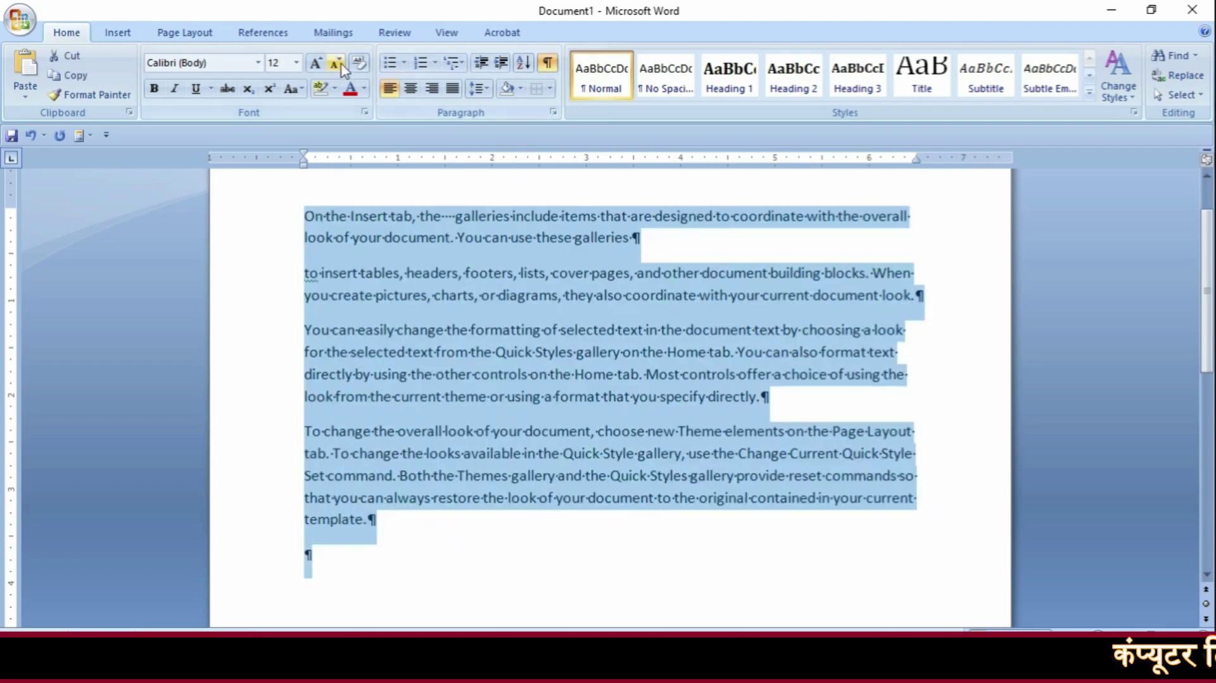
pyautogui.click(317, 64)
pyautogui.click(316, 64)
pyautogui.click(316, 64)
pyautogui.click(317, 64)
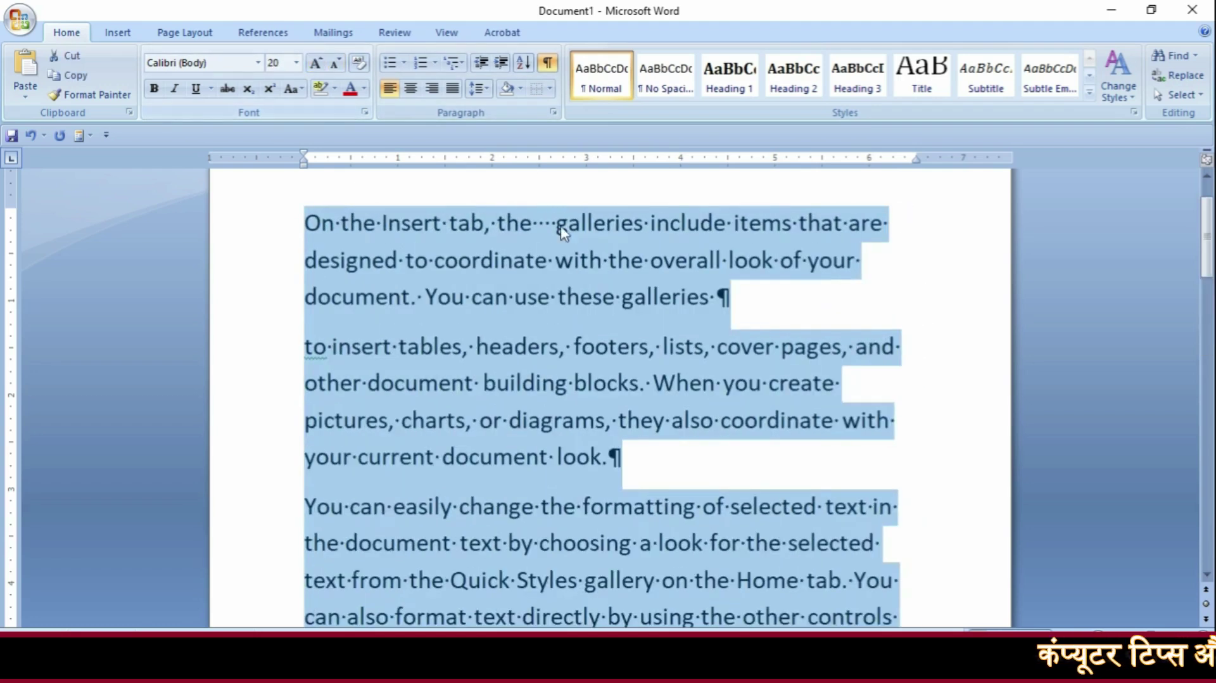
# Add more spaces before "galleries" in the first line and start a new paragraph after "You can use these".
pyautogui.click(587, 260)
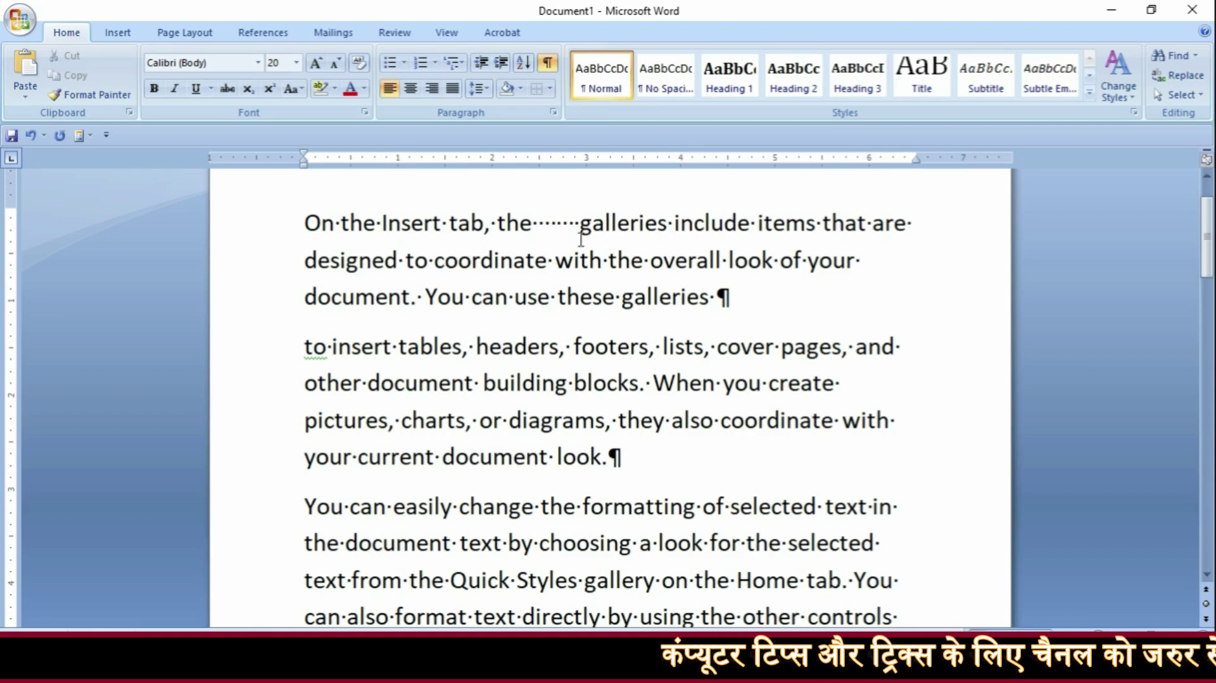
pyautogui.click(742, 298)
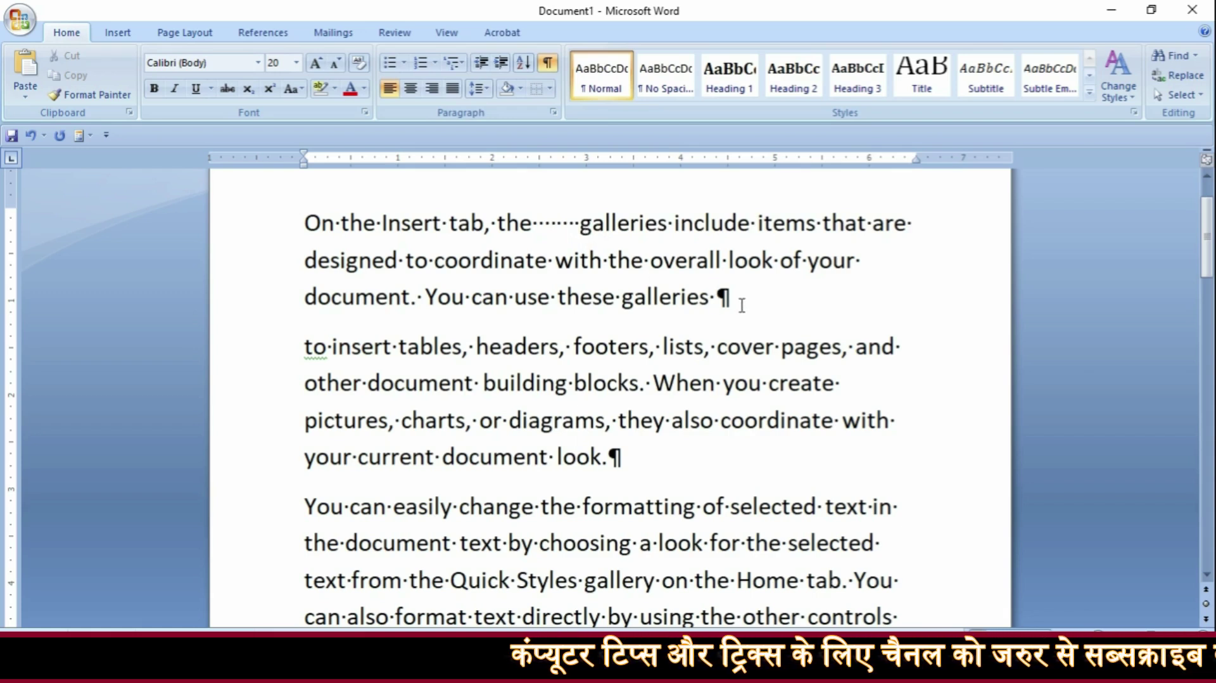
pyautogui.click(625, 309)
pyautogui.press('Return')
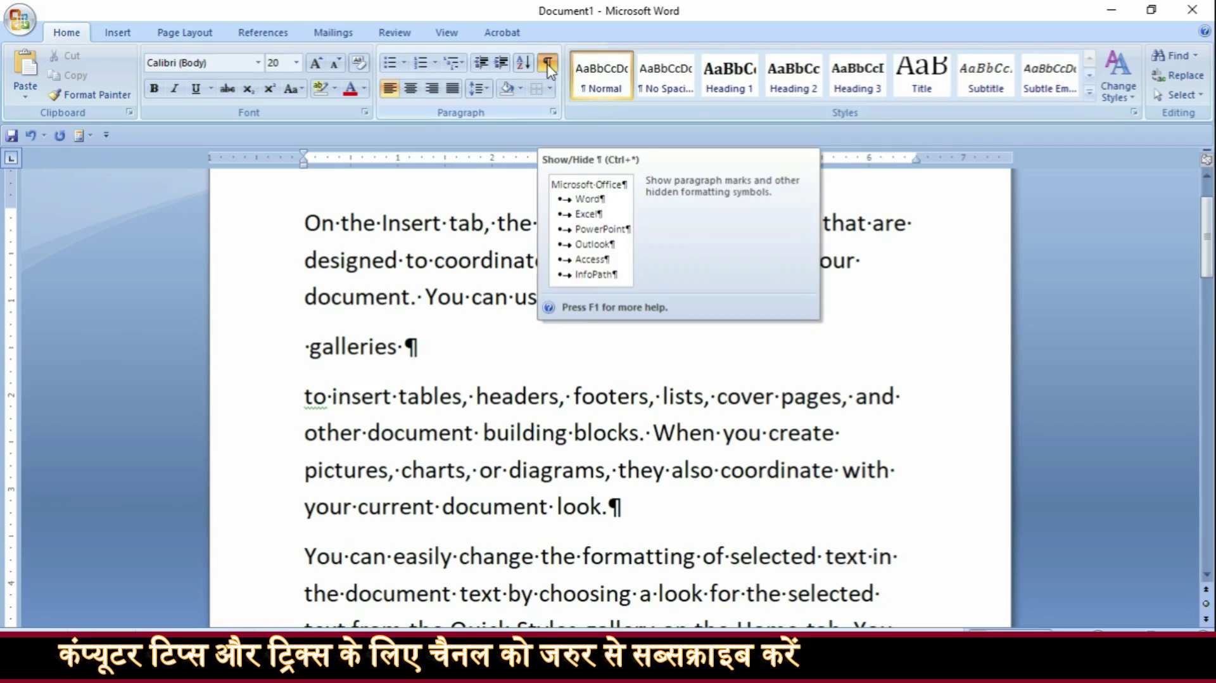
# Reduce the font size of all the text to 14 and hide the formatting marks.
pyautogui.hotkey('ctrl', 'a')
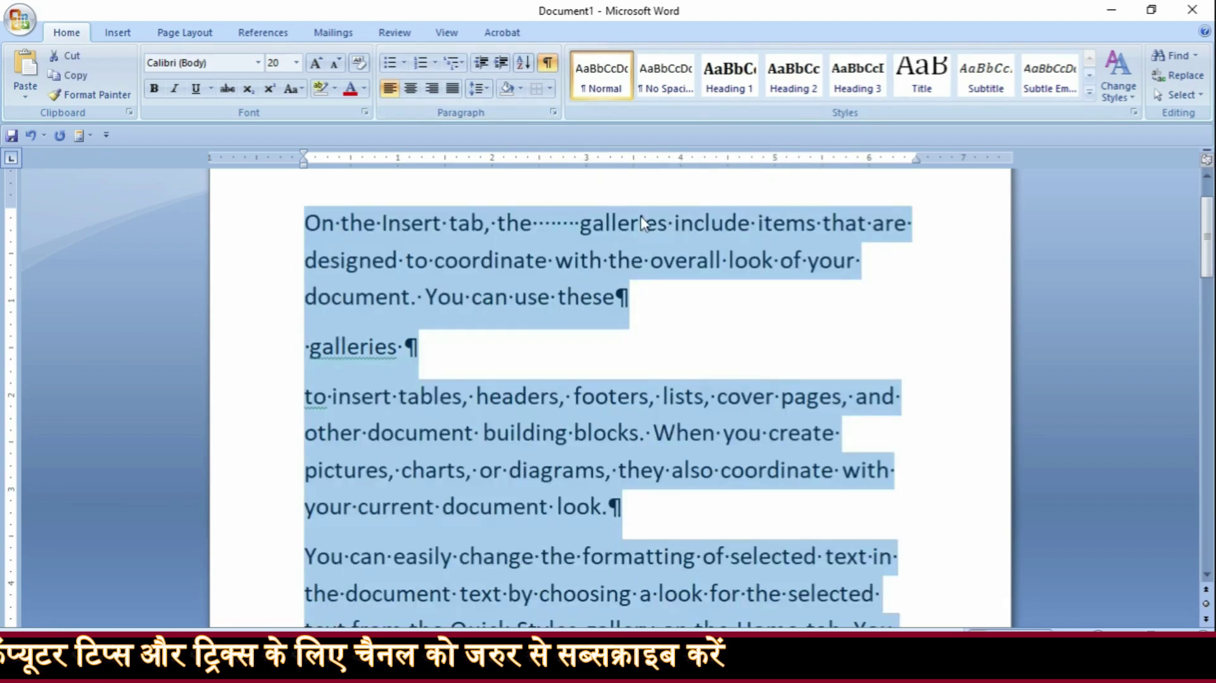
pyautogui.hotkey('ctrl', 'shift', ',')
pyautogui.hotkey('ctrl', 'shift', ',')
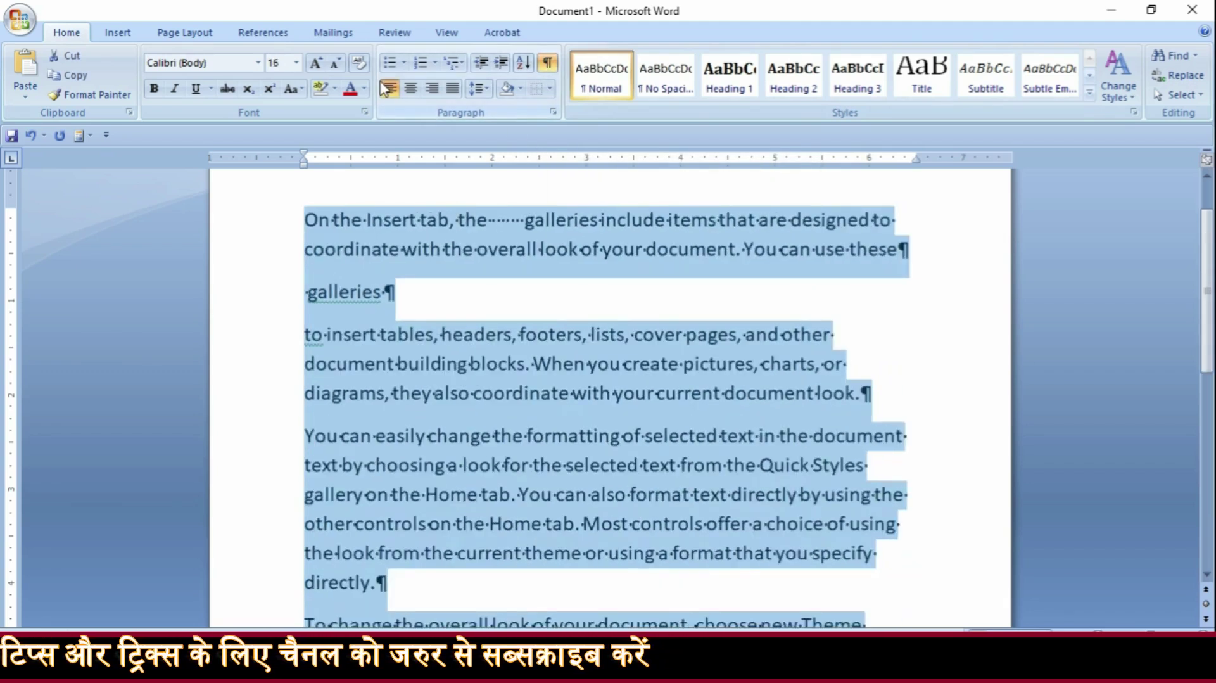
pyautogui.hotkey('ctrl', 'shift', ',')
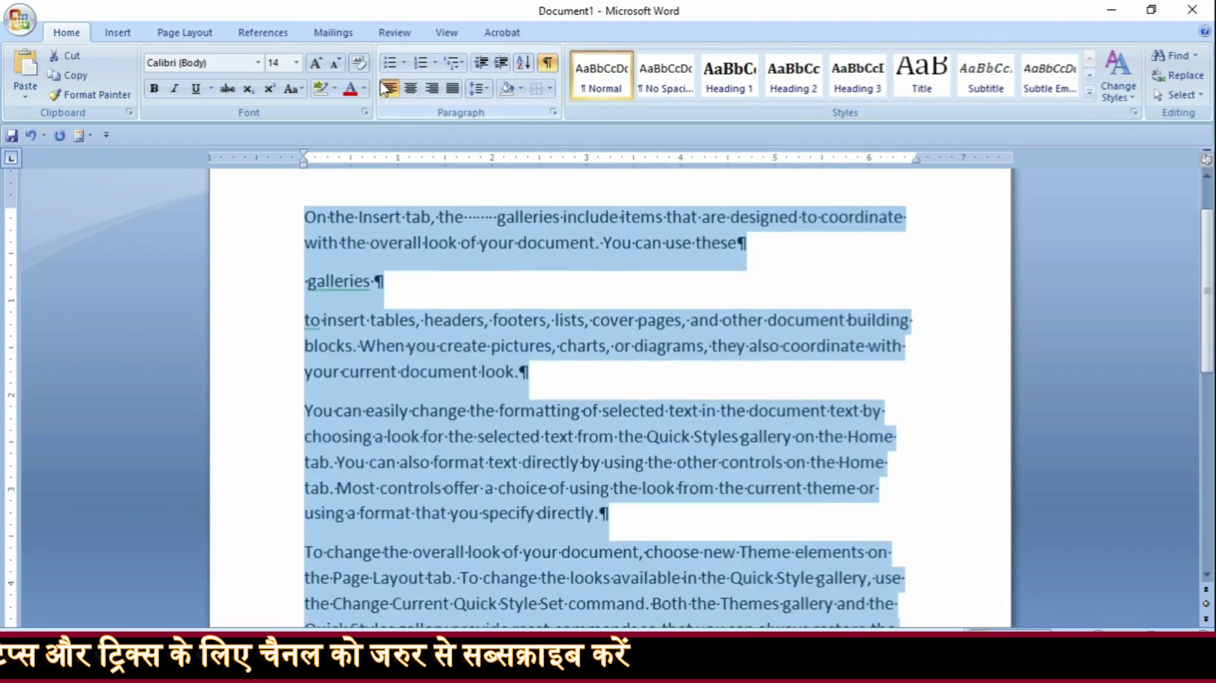
pyautogui.click(548, 62)
pyautogui.click(527, 278)
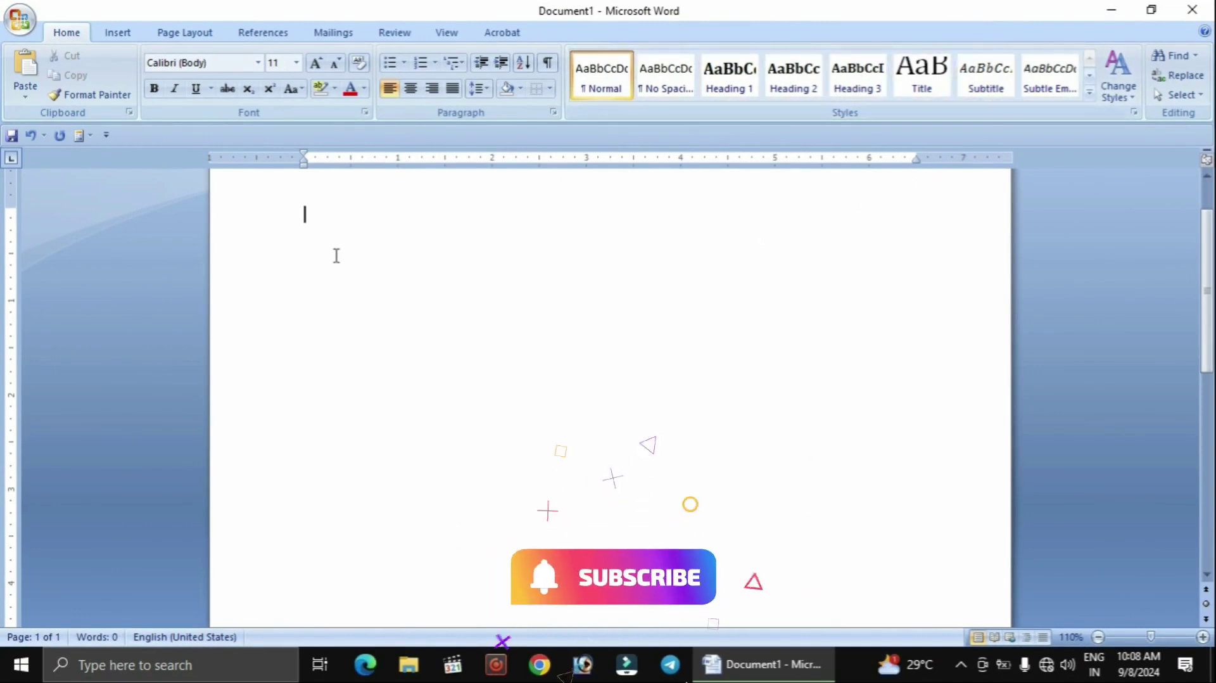
# Generate sample paragraphs with =rand() in the blank document and apply the No Spacing style to the first paragraph.
pyautogui.write('=rand()')
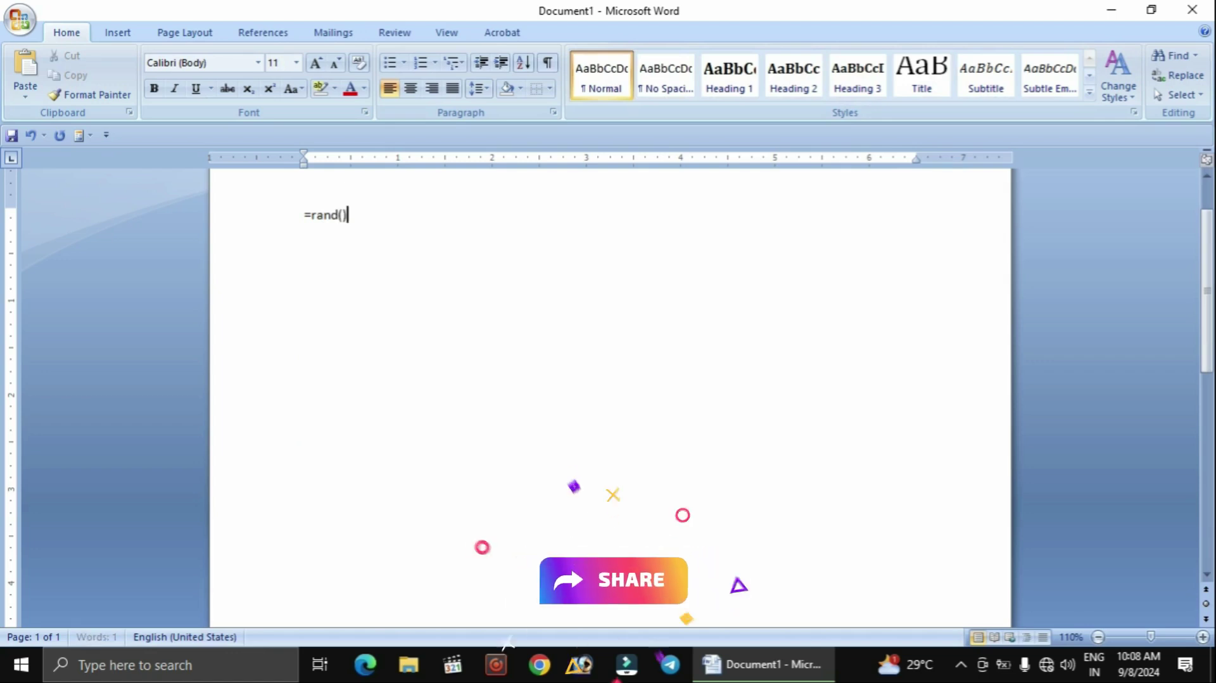
pyautogui.press('Return')
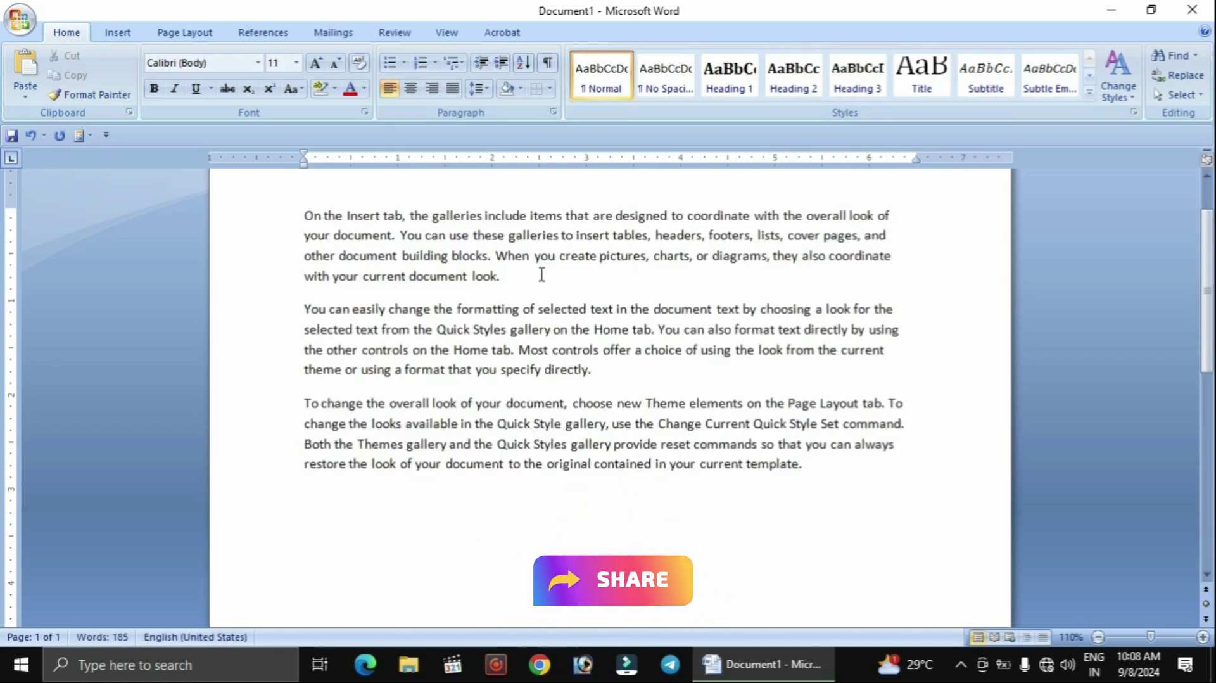
pyautogui.moveTo(501, 276); pyautogui.dragTo(310, 216)
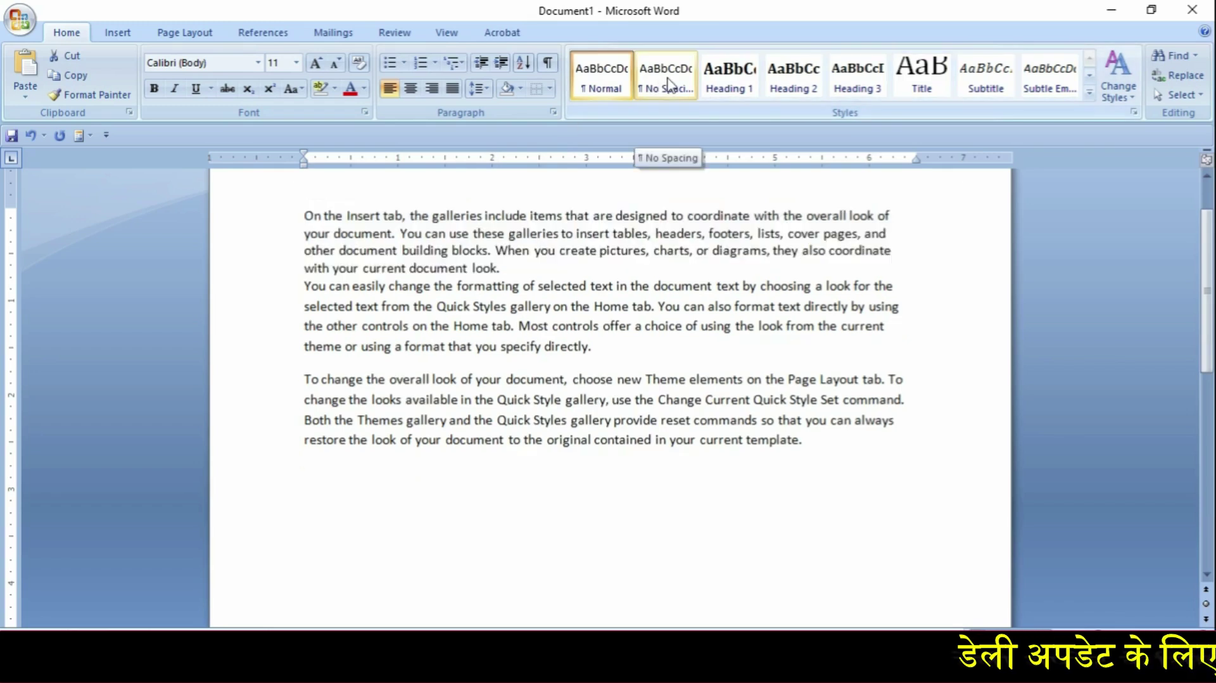
pyautogui.click(668, 83)
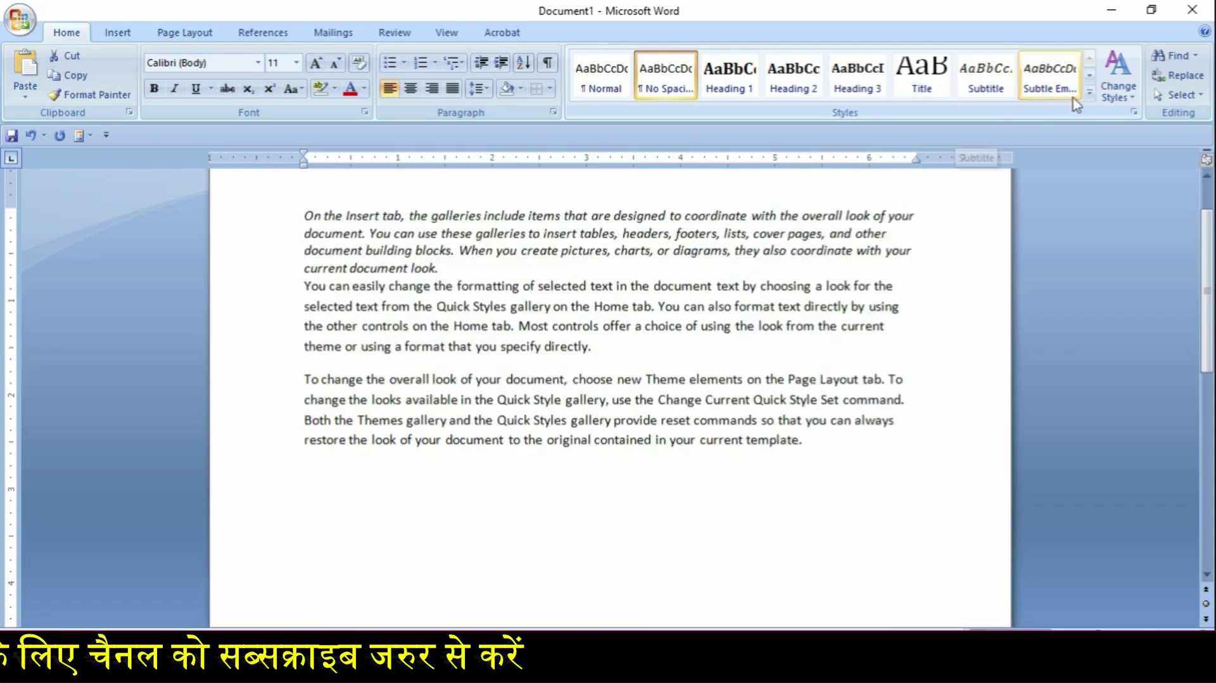
pyautogui.click(1089, 92)
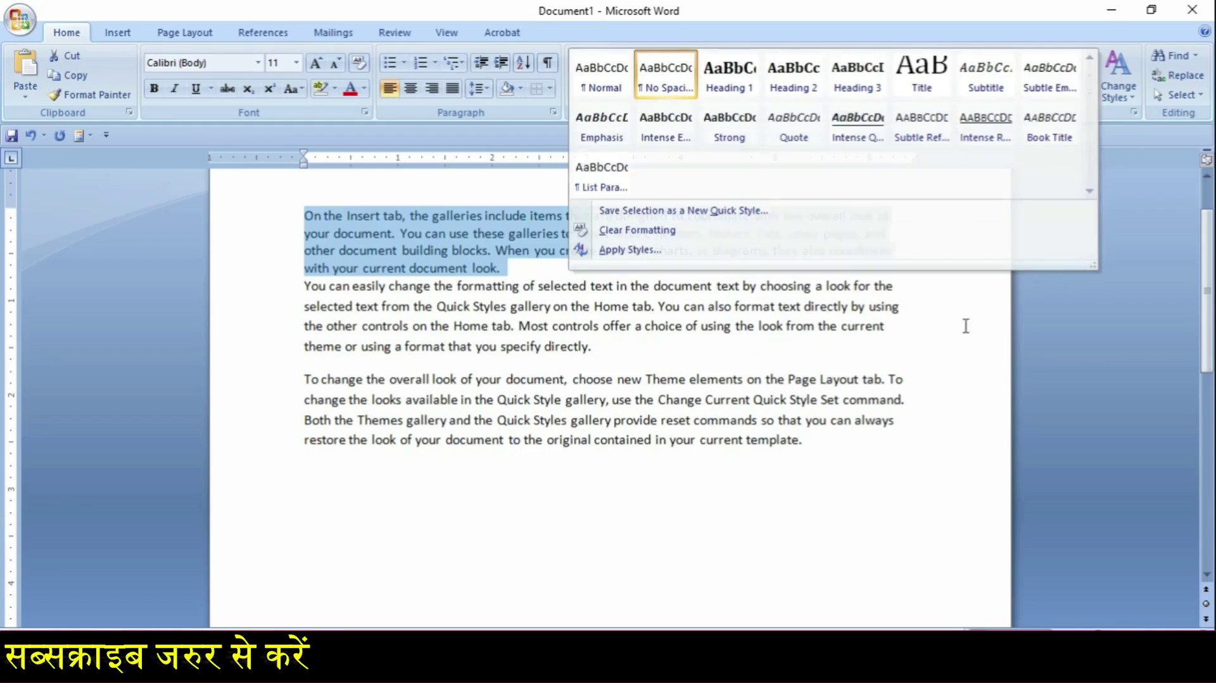
pyautogui.click(358, 253)
# Apply the Heading 1 style to "On the Insert tab," and set all the paragraphs to the Normal style.
pyautogui.moveTo(408, 217); pyautogui.dragTo(304, 217)
pyautogui.click(738, 89)
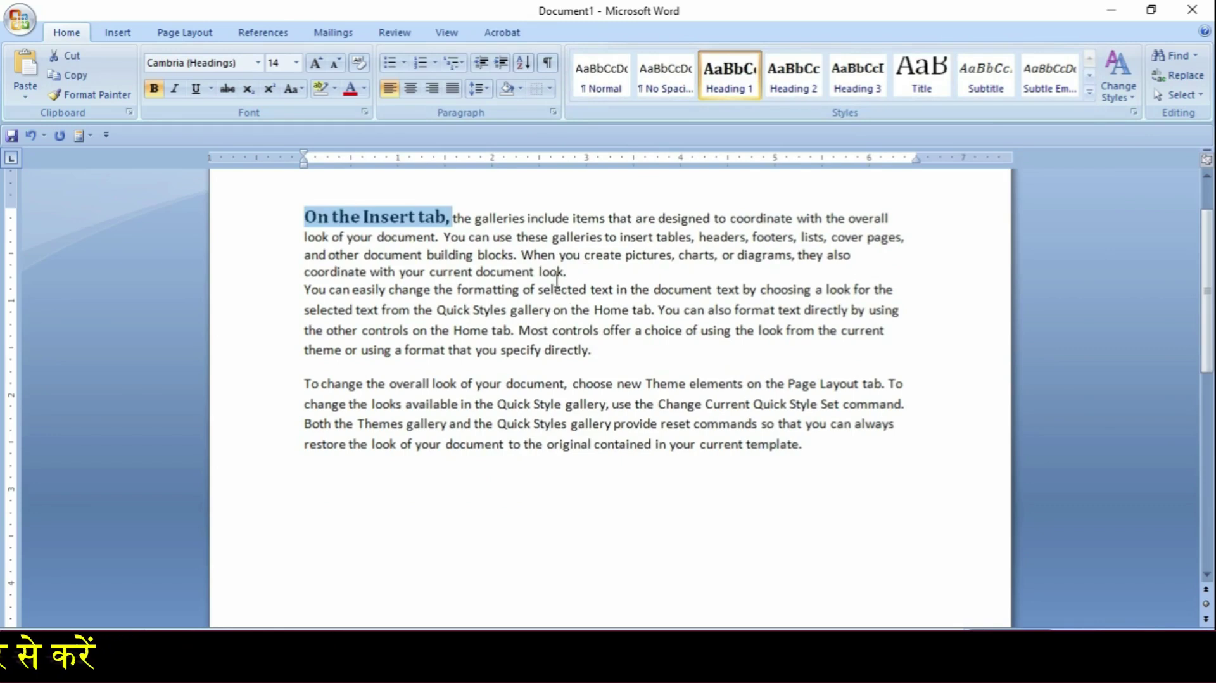
pyautogui.hotkey('ctrl', 'a')
pyautogui.click(601, 79)
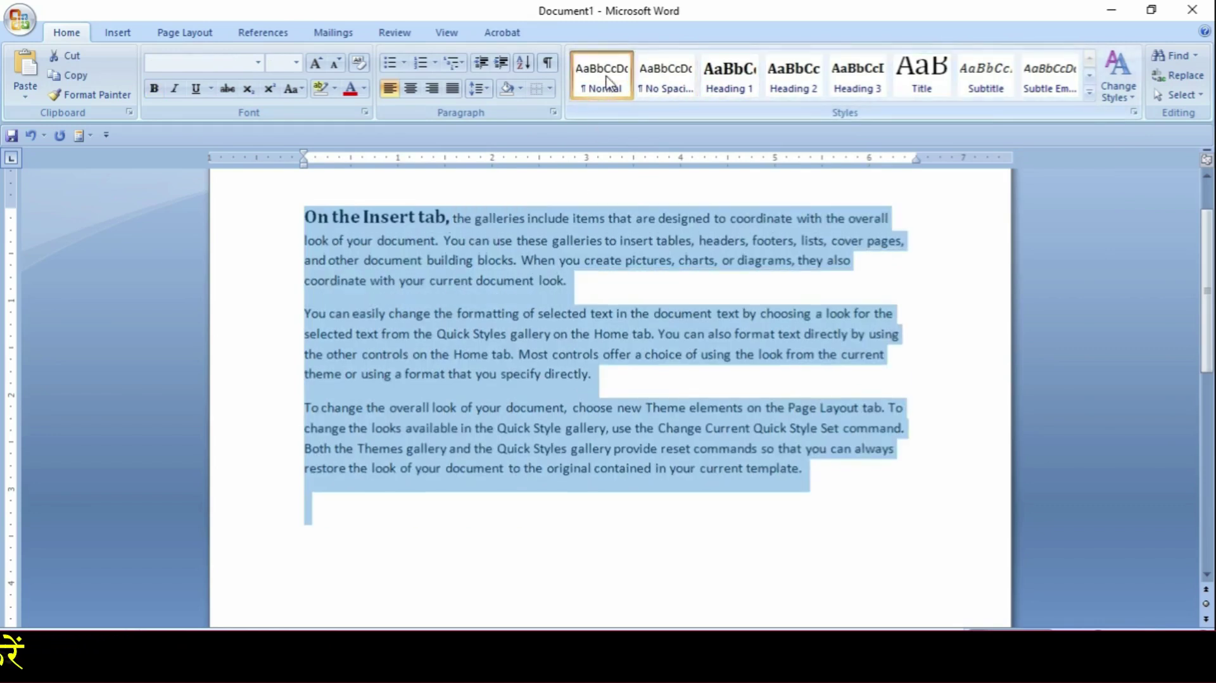
# Apply the Heading 1 style to "You can easily change" and "To change the overall look of your".
pyautogui.click(390, 313)
pyautogui.moveTo(436, 315); pyautogui.dragTo(315, 314)
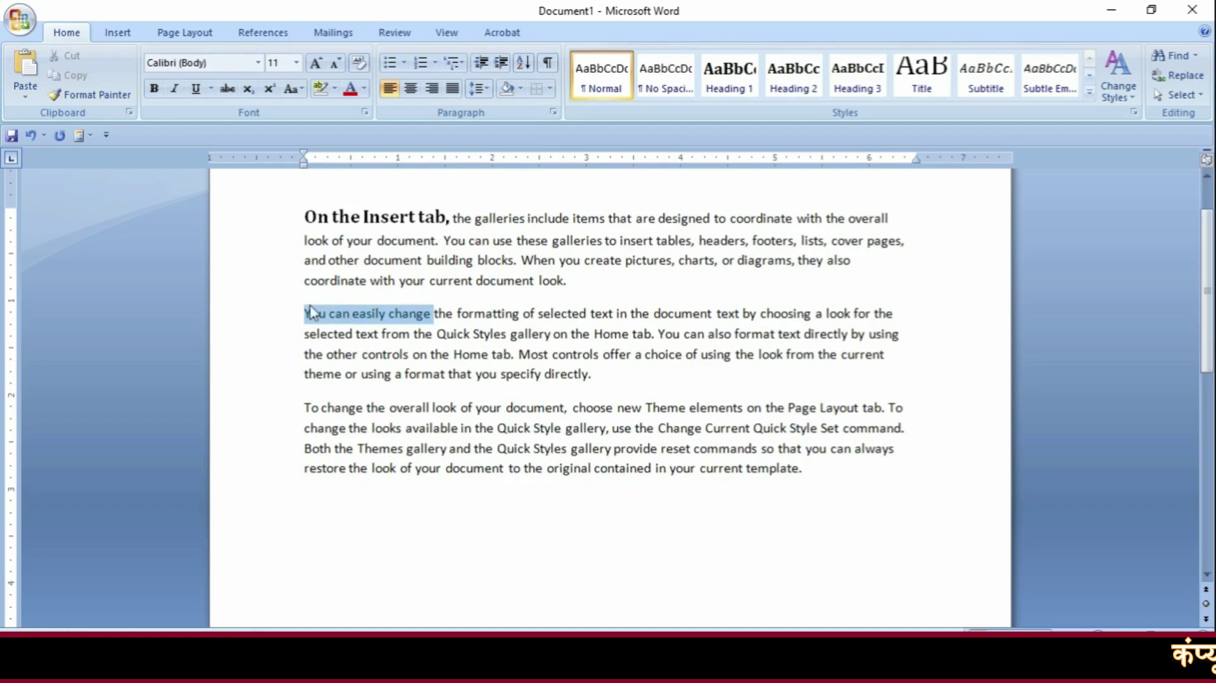
pyautogui.click(728, 81)
pyautogui.moveTo(505, 413); pyautogui.dragTo(305, 413)
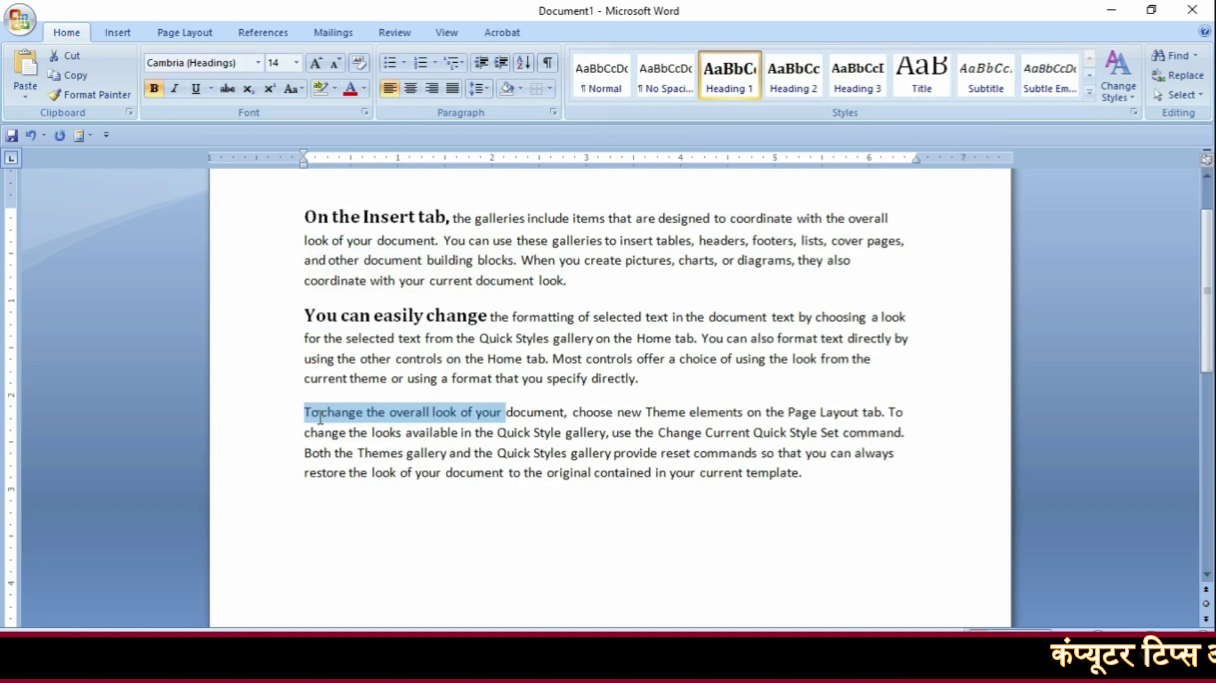
pyautogui.click(742, 71)
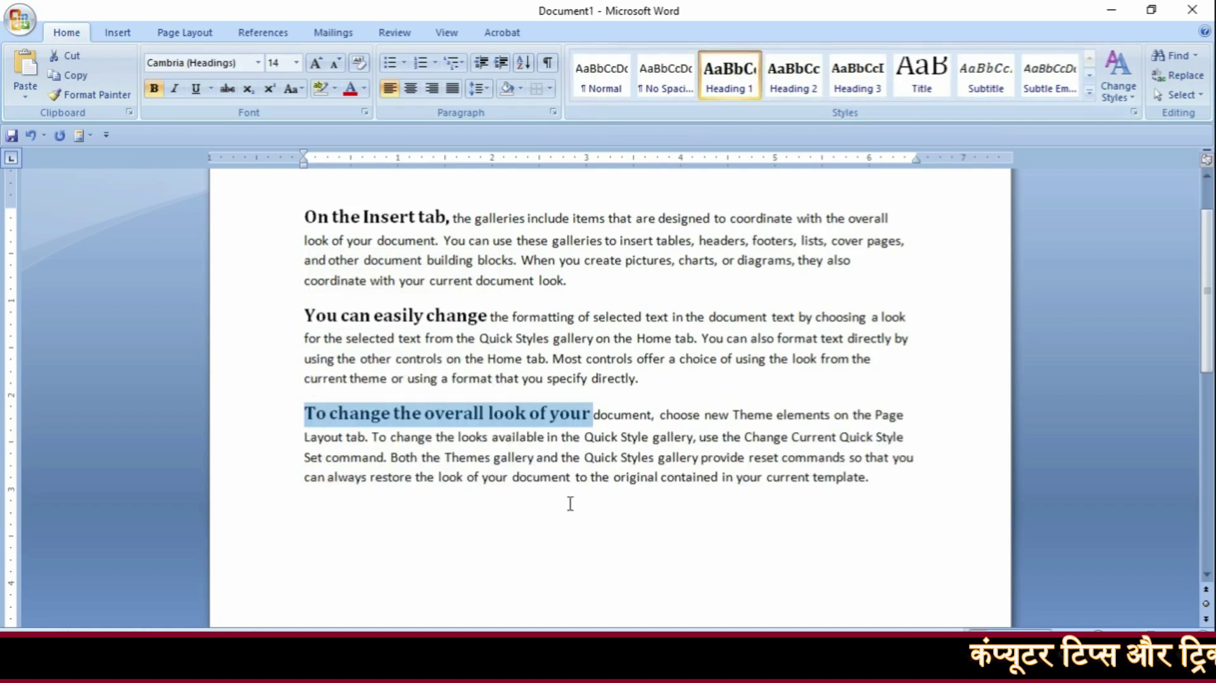
# Try Style1 from Apply Styles on "can always restore the look of" in the last line, and undo it.
pyautogui.click(1089, 92)
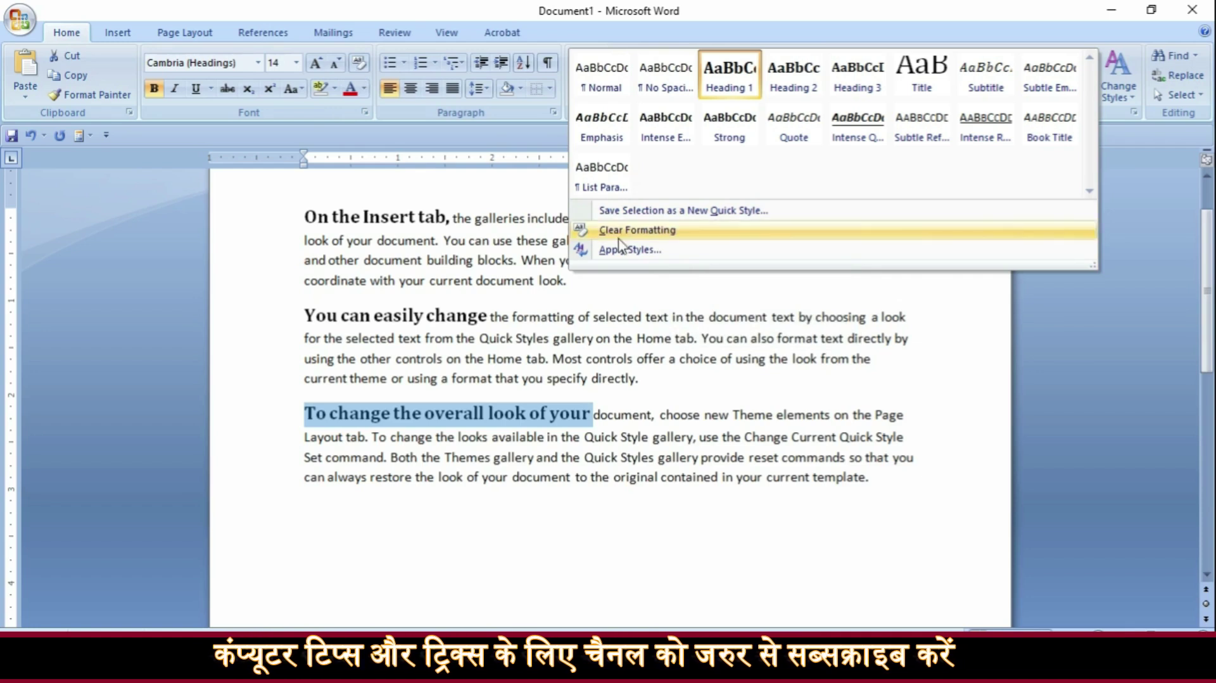
pyautogui.click(660, 252)
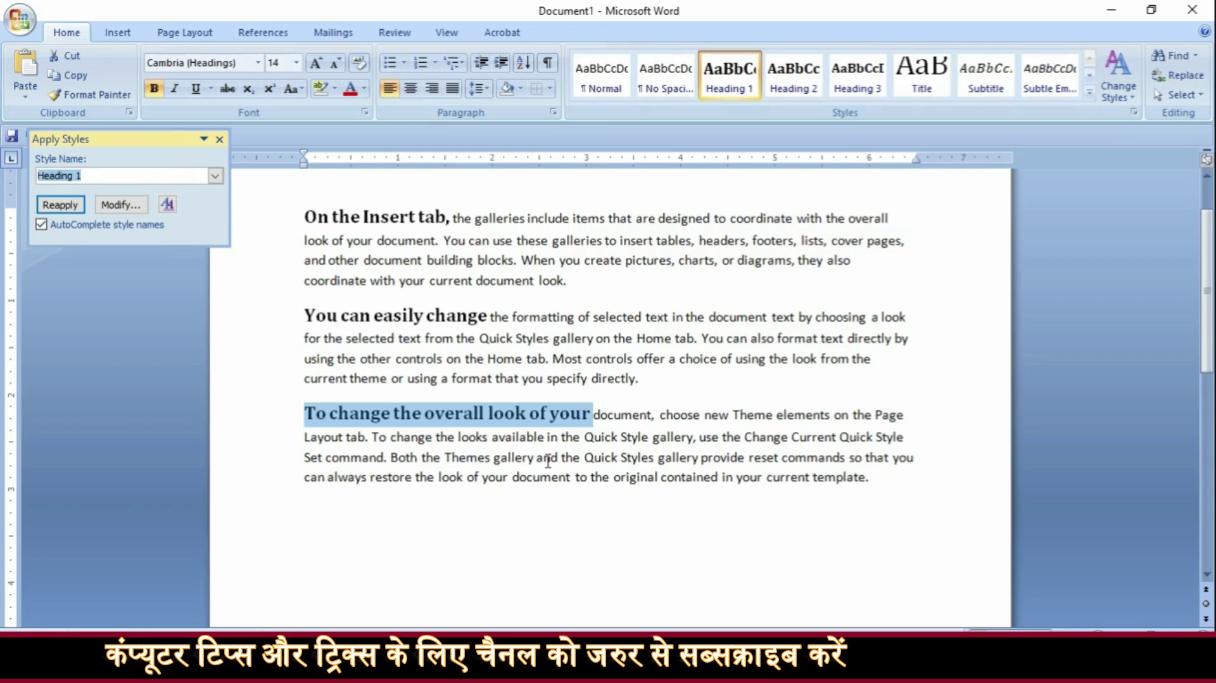
pyautogui.moveTo(488, 485); pyautogui.dragTo(305, 489)
pyautogui.click(215, 176)
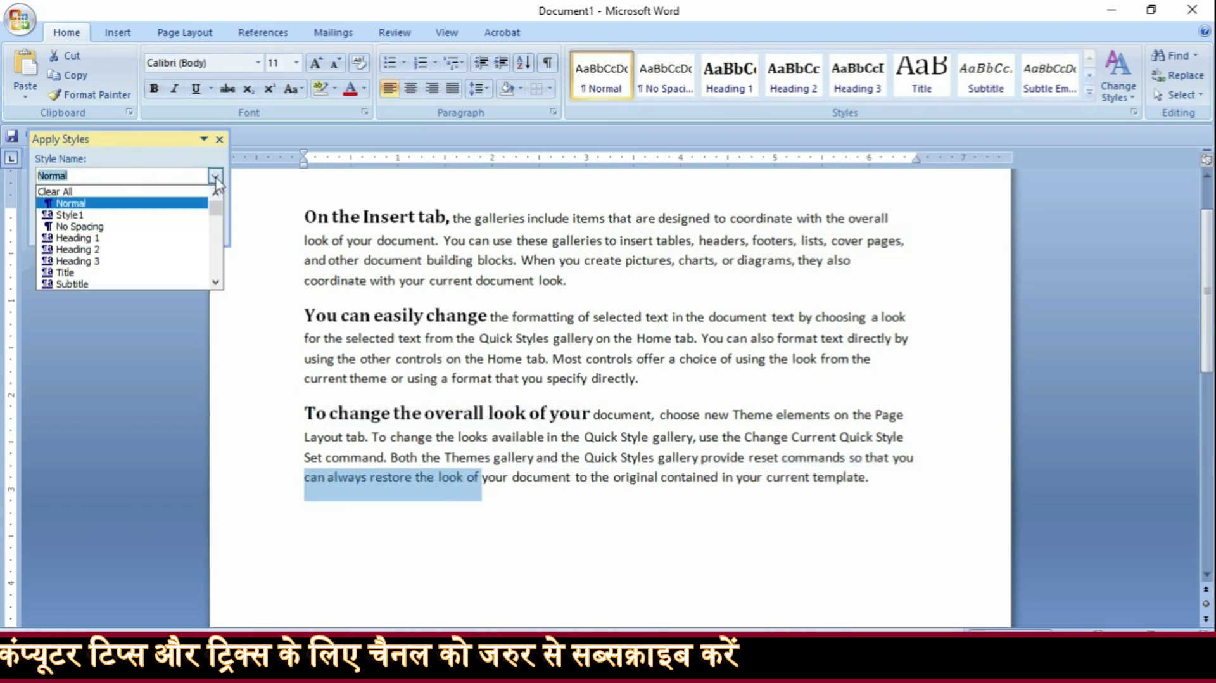
pyautogui.scroll(-2, 146, 266)
pyautogui.scroll(-10, 146, 266)
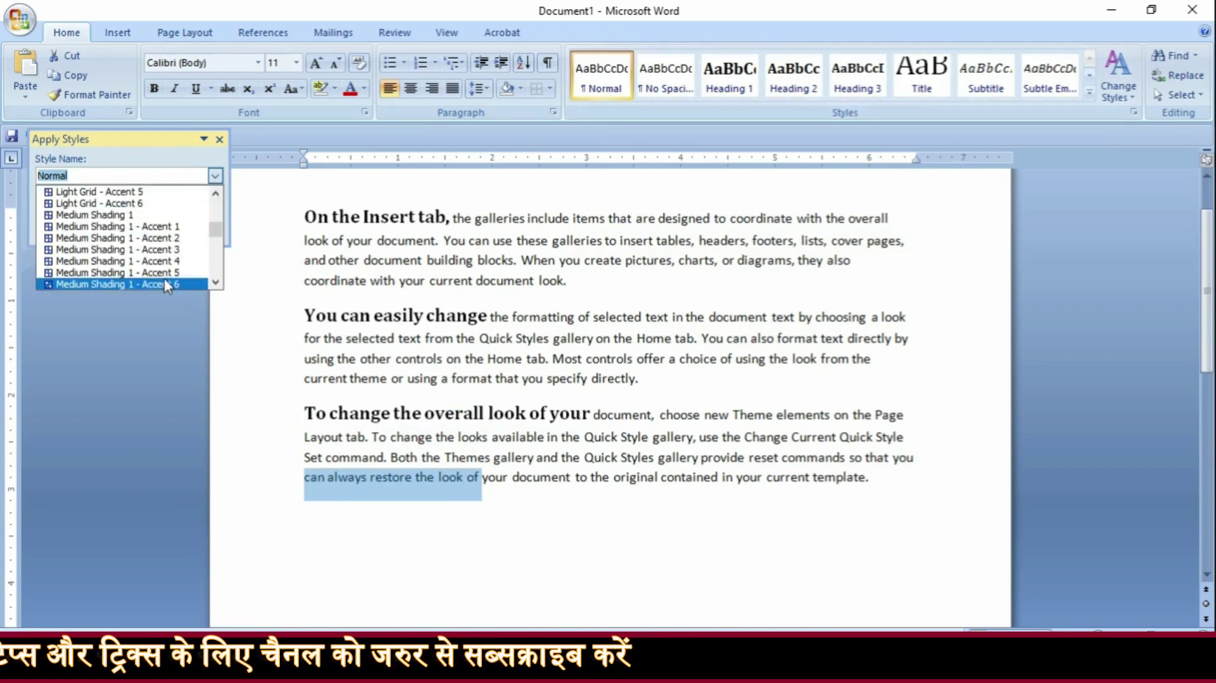
pyautogui.scroll(12, 117, 209)
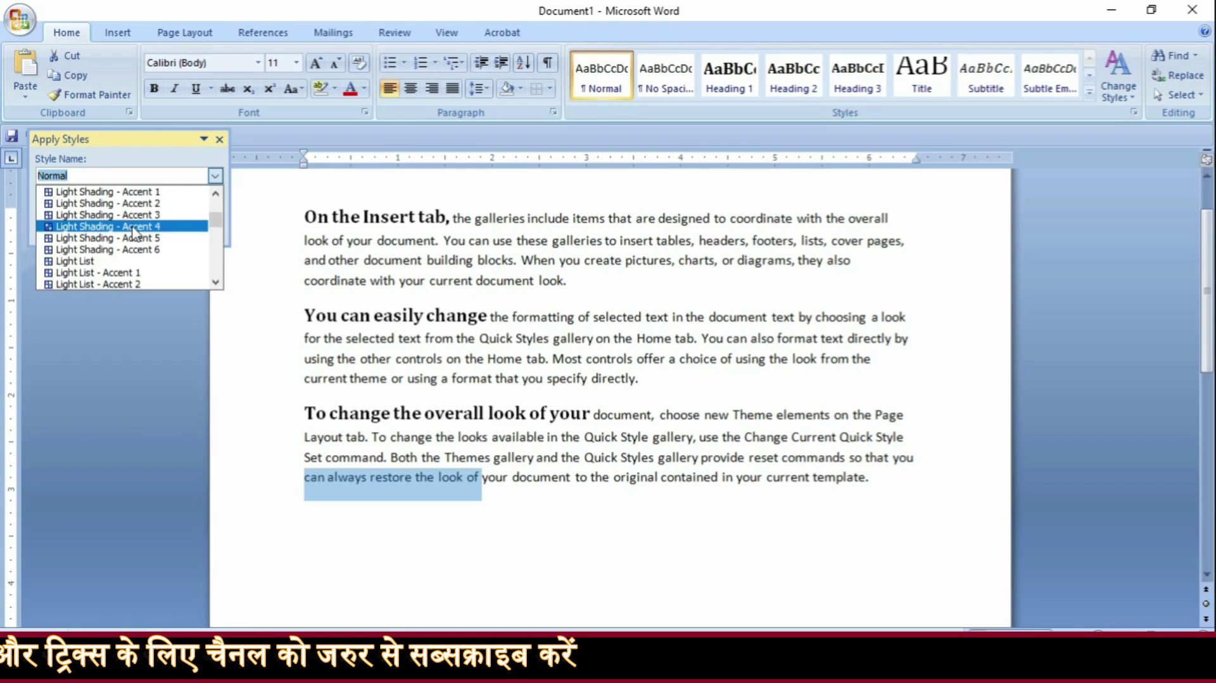
pyautogui.click(125, 215)
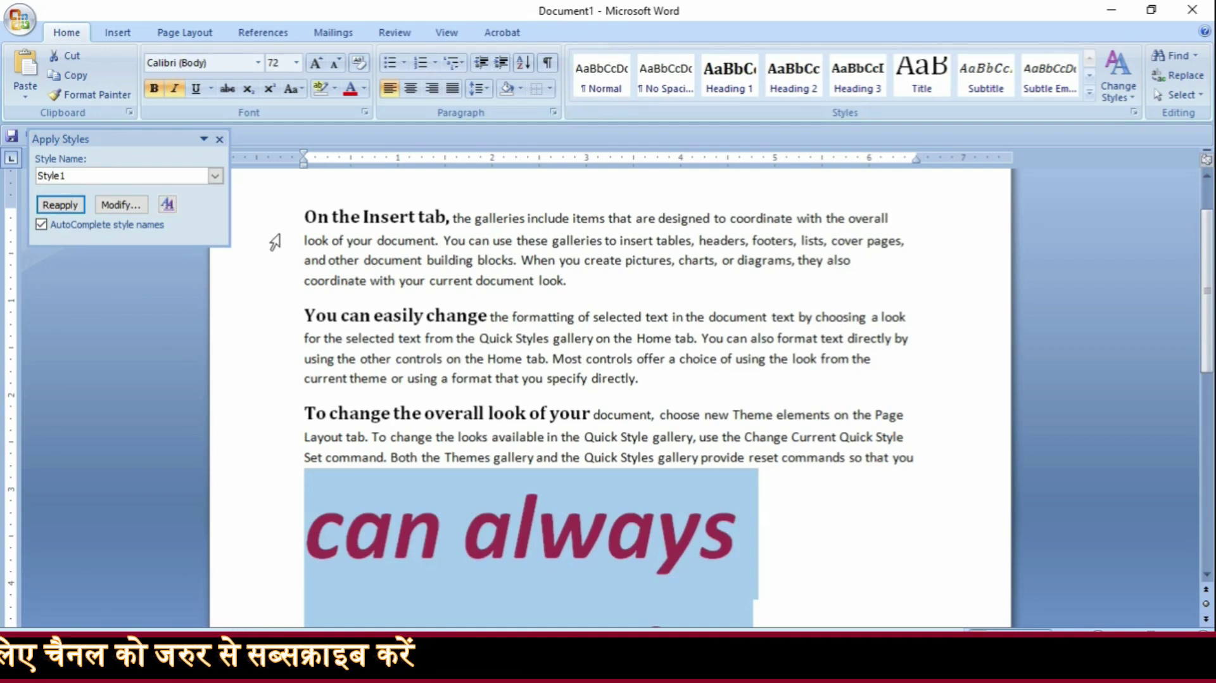
pyautogui.hotkey('ctrl', 'z')
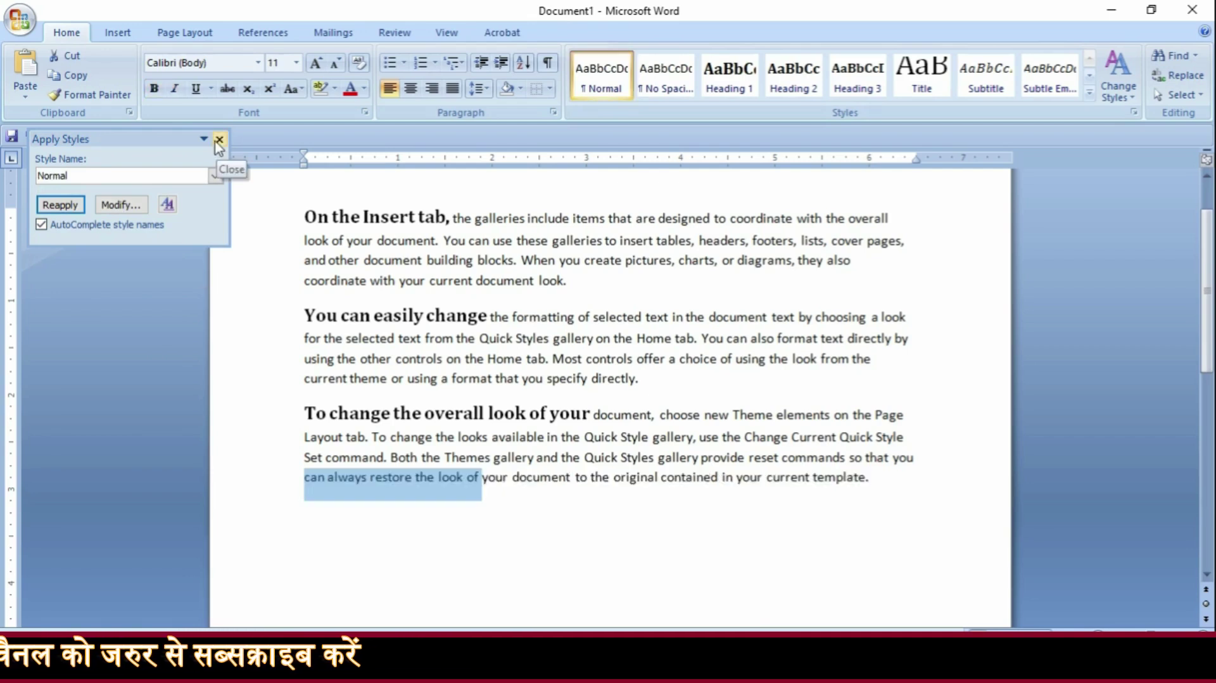
pyautogui.click(219, 139)
# Examine the styles offered in the Apply Styles list for the selected phrase without applying any.
pyautogui.click(1090, 92)
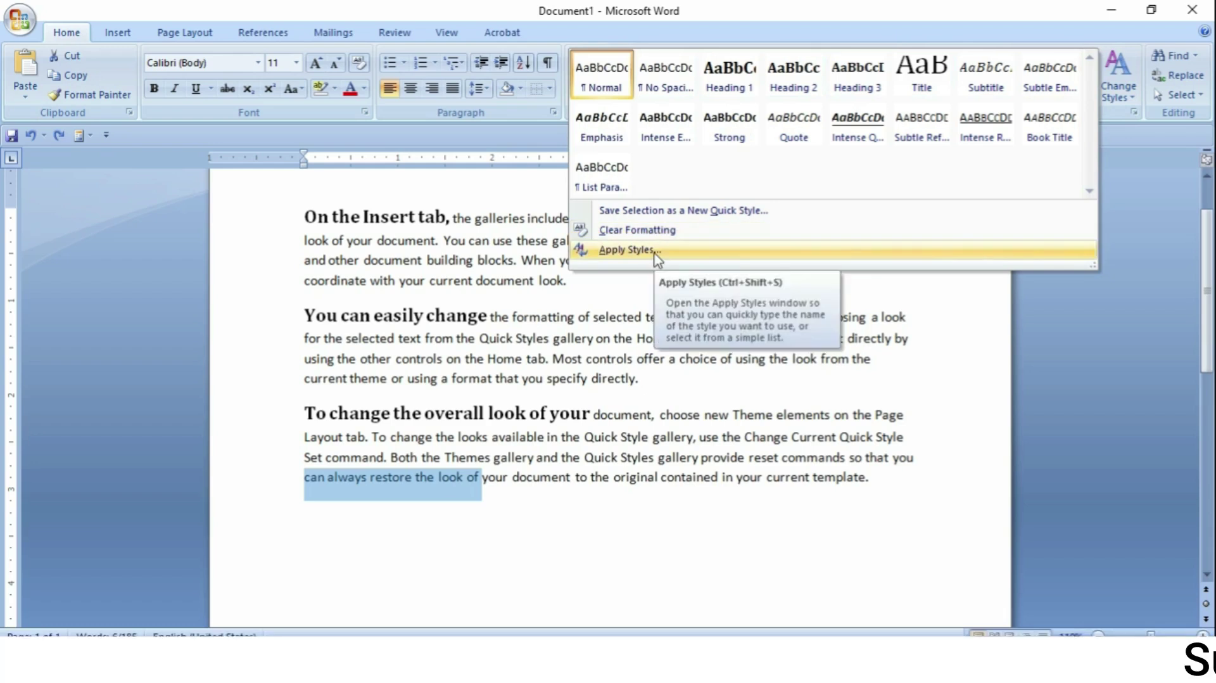
pyautogui.click(698, 254)
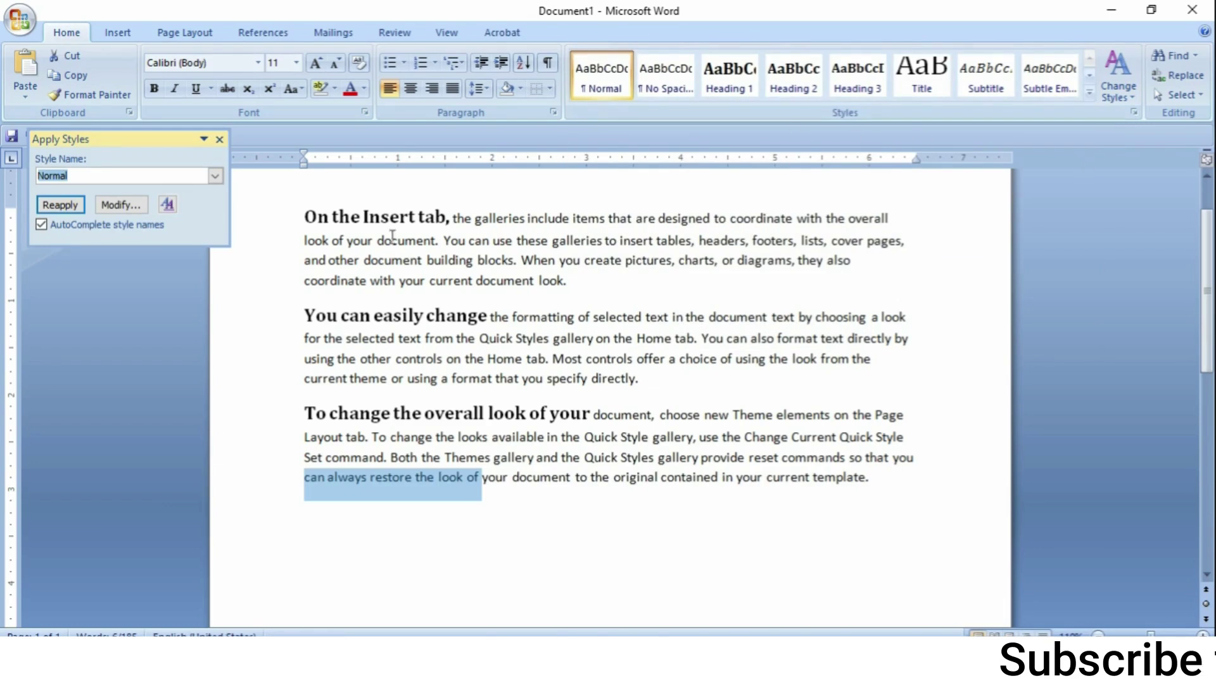
pyautogui.click(216, 176)
pyautogui.scroll(-10, 135, 260)
pyautogui.scroll(-8, 135, 260)
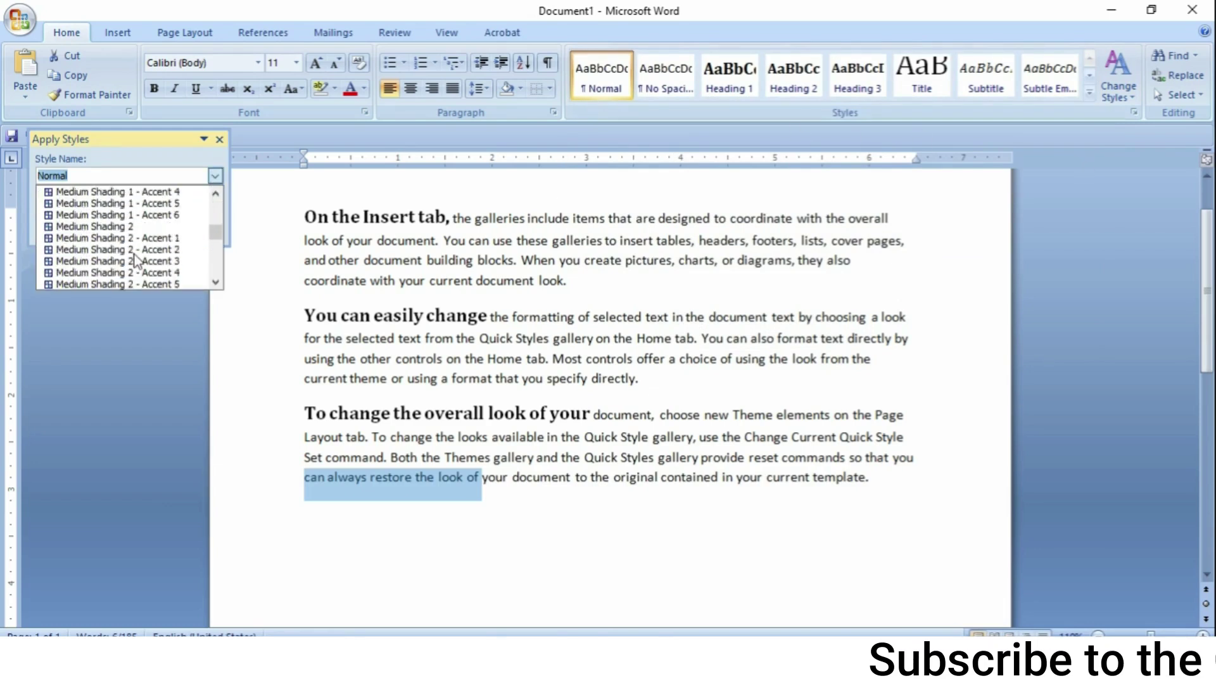
pyautogui.scroll(4, 136, 254)
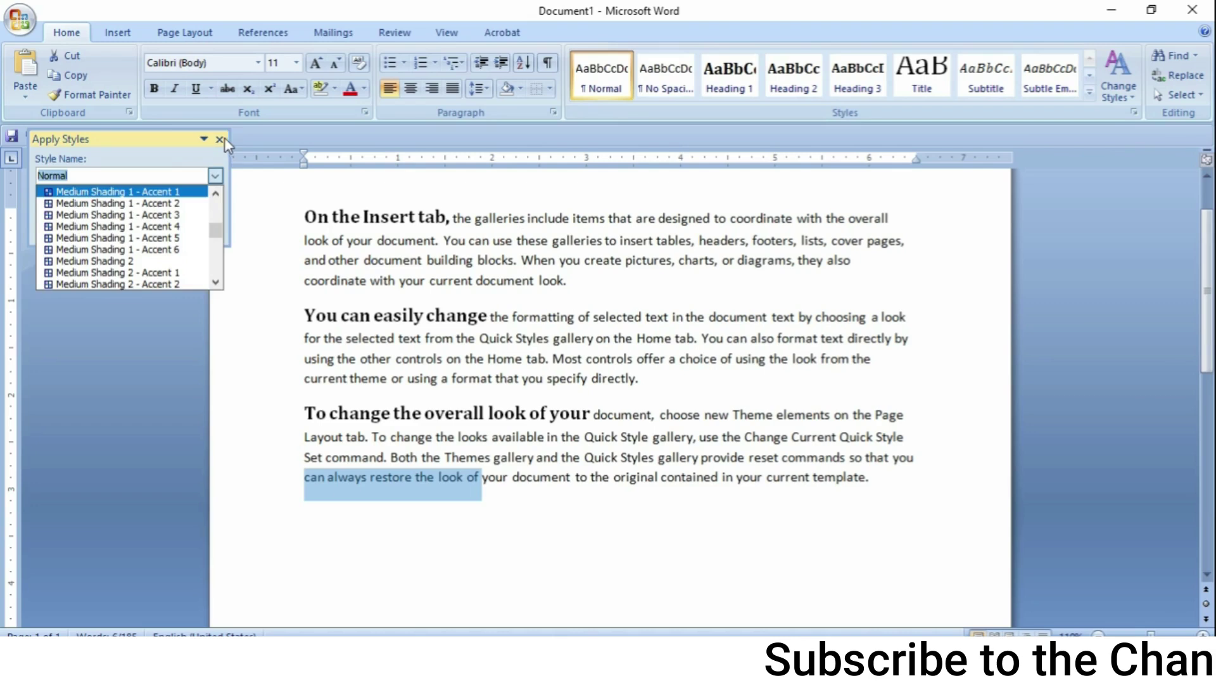
pyautogui.click(220, 139)
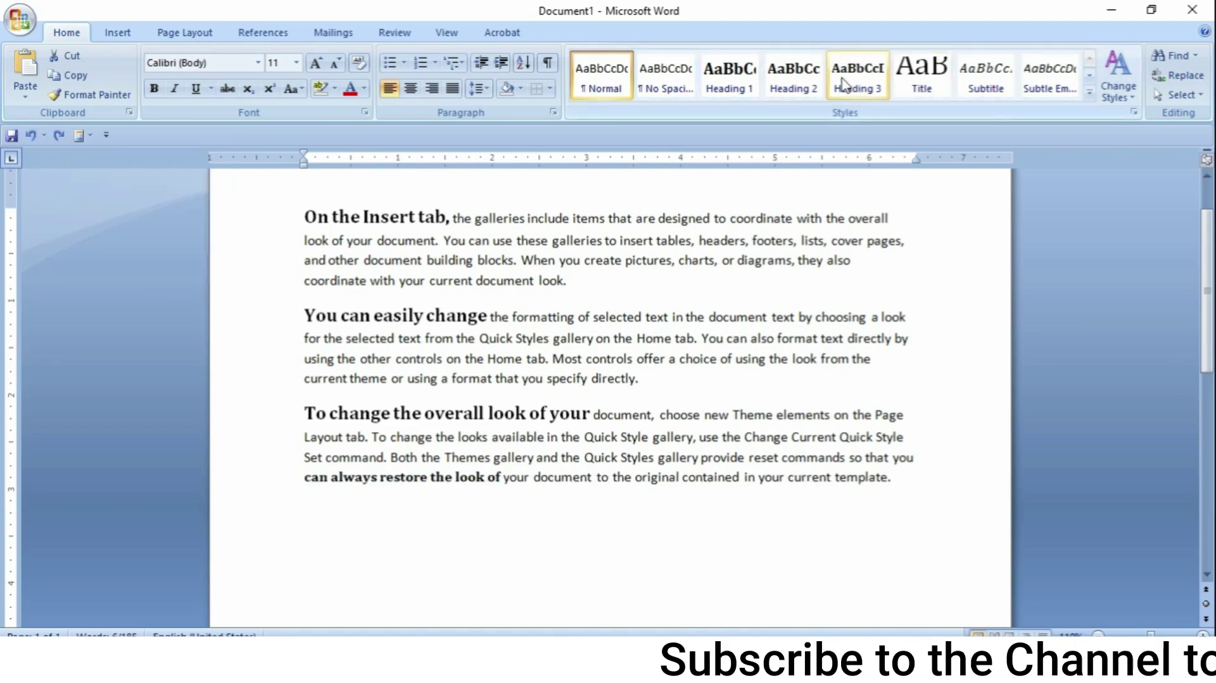
# Change the document's style set to Modern.
pyautogui.click(1136, 105)
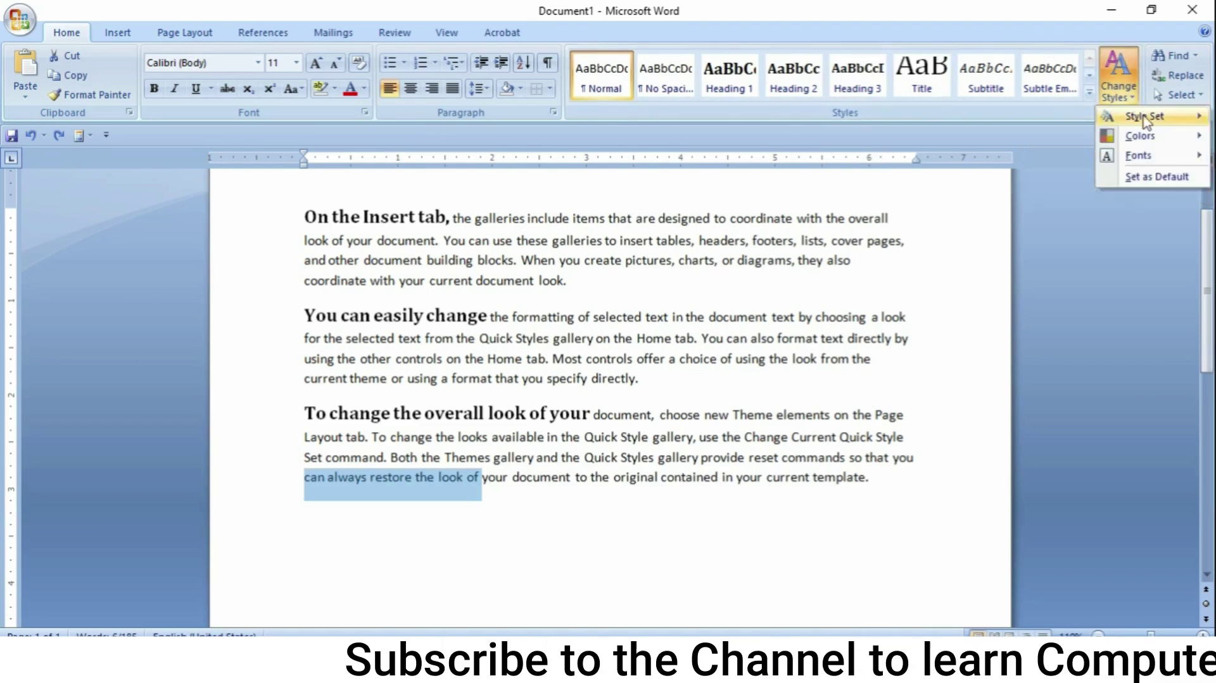
pyautogui.moveTo(1159, 122)
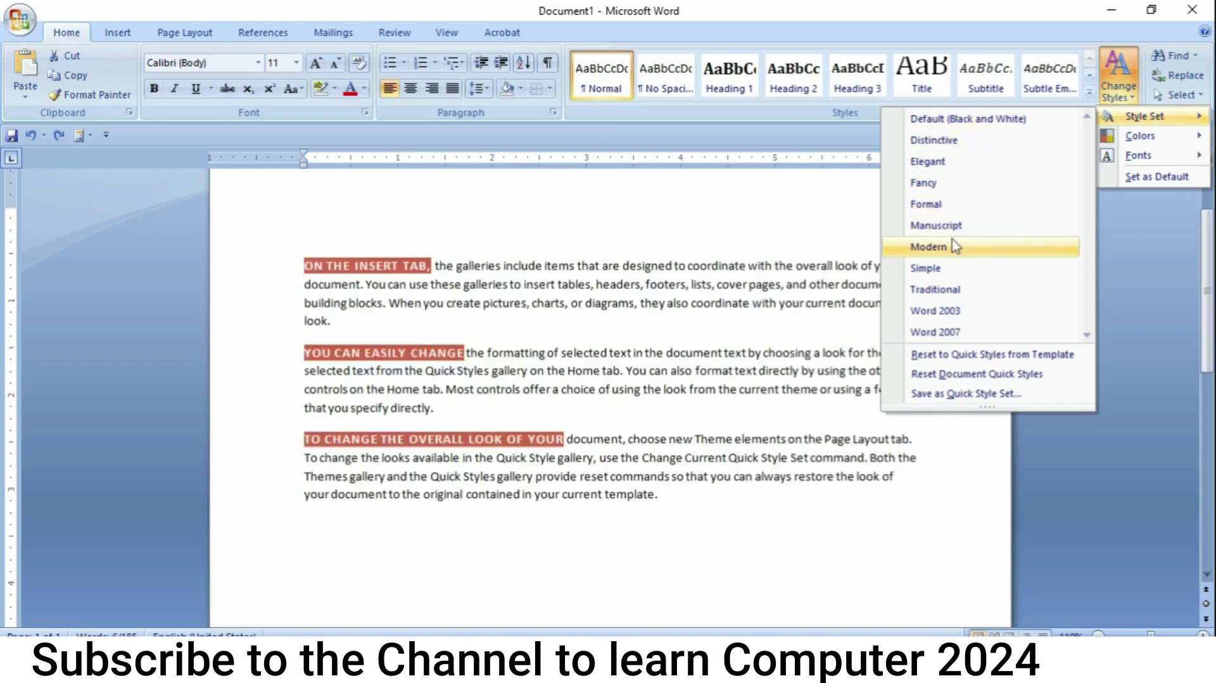
pyautogui.click(953, 254)
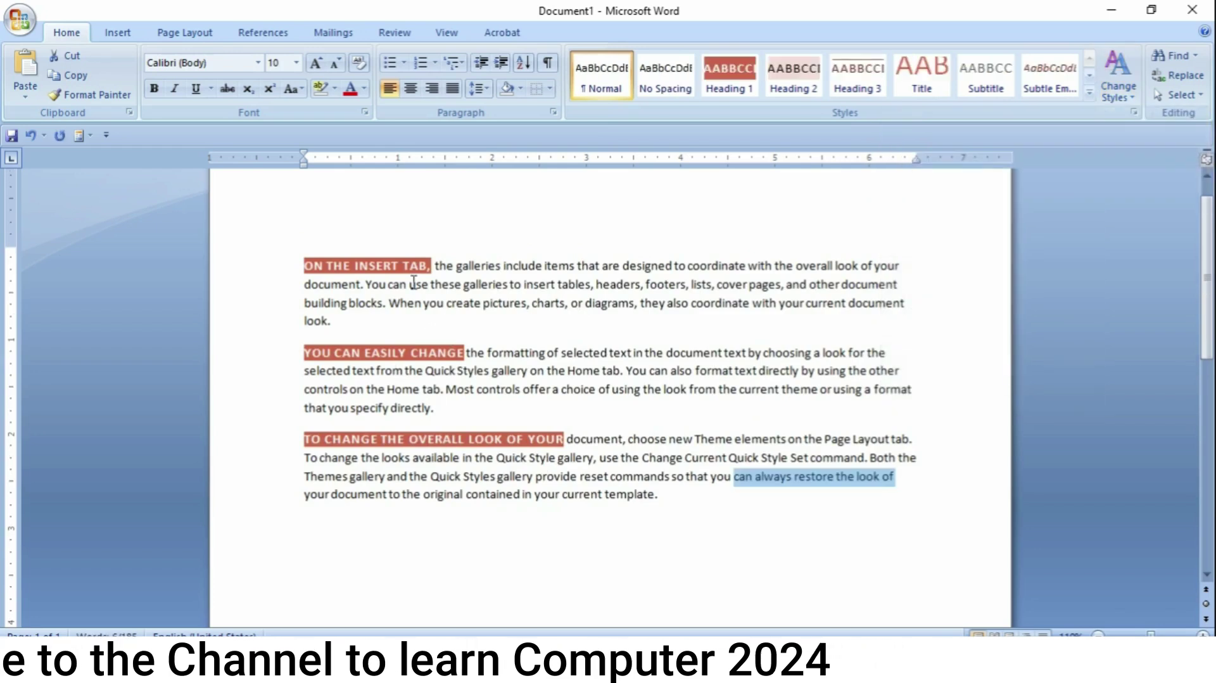
# Preview other style sets and colour schemes, keeping the current style set, and change the document's theme colours to Oriel.
pyautogui.click(1134, 96)
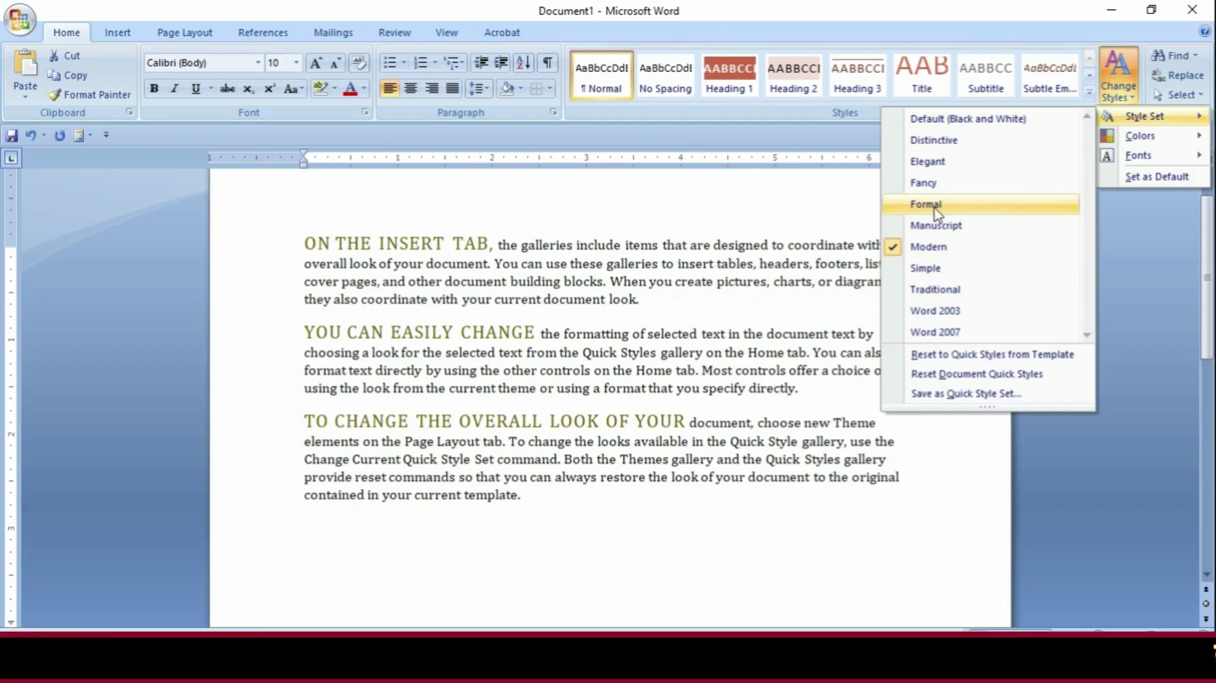
pyautogui.click(1117, 82)
pyautogui.click(1117, 83)
pyautogui.moveTo(1154, 143)
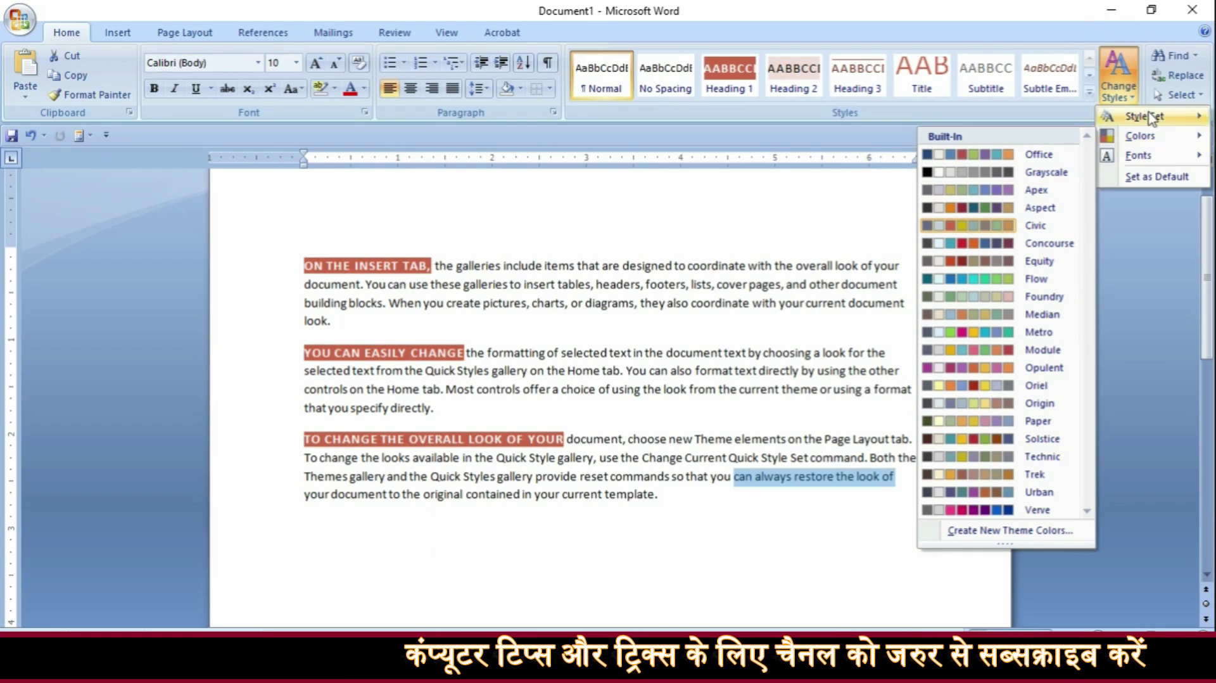
pyautogui.moveTo(1111, 120)
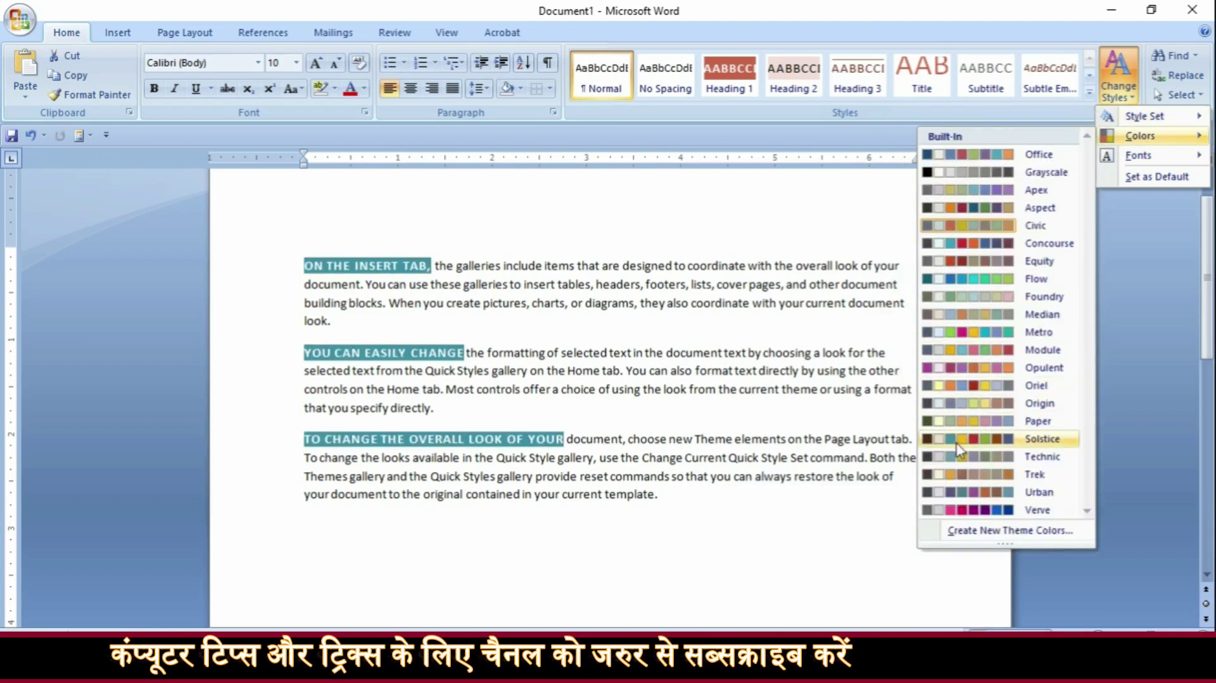
pyautogui.click(969, 386)
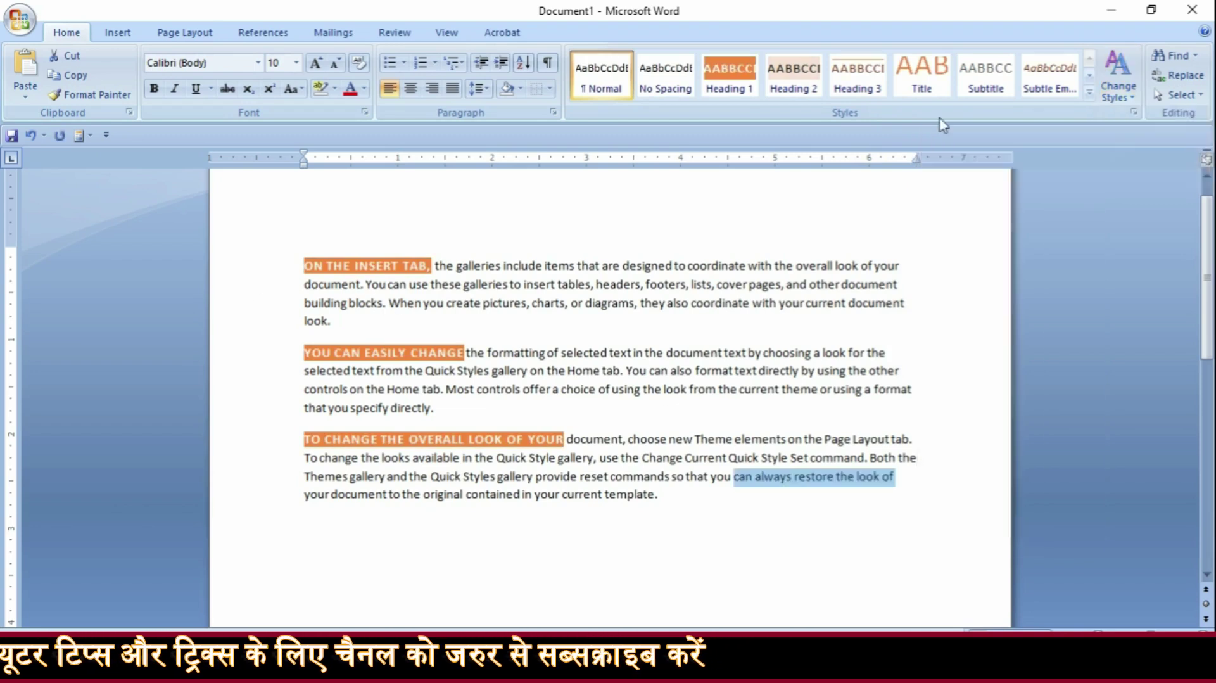
# Change the document's theme fonts to the Origin set, which uses Gill Sans MT for body text.
pyautogui.click(1130, 98)
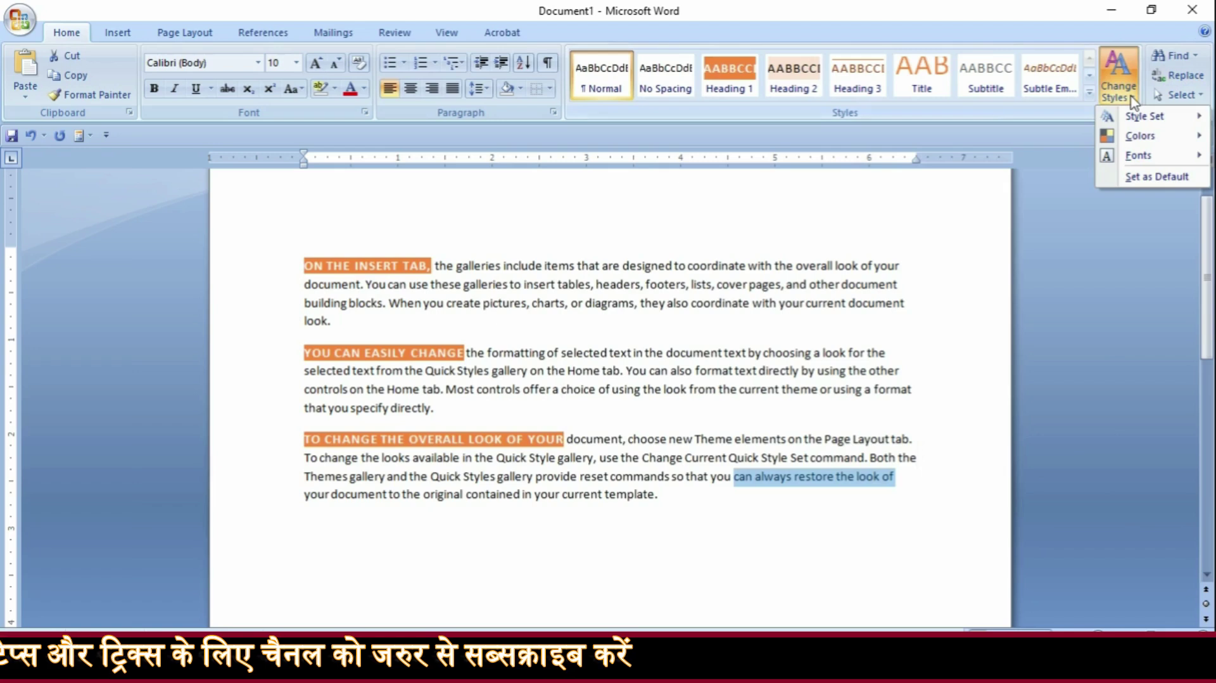
pyautogui.moveTo(1140, 140)
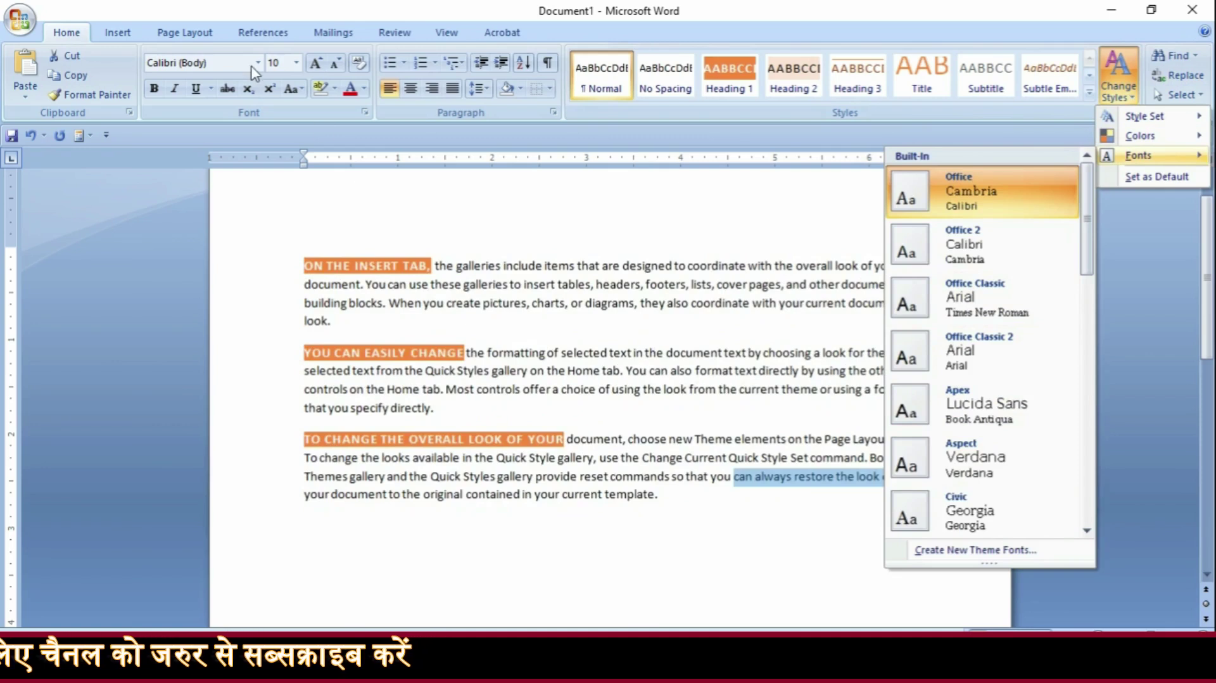
pyautogui.click(259, 63)
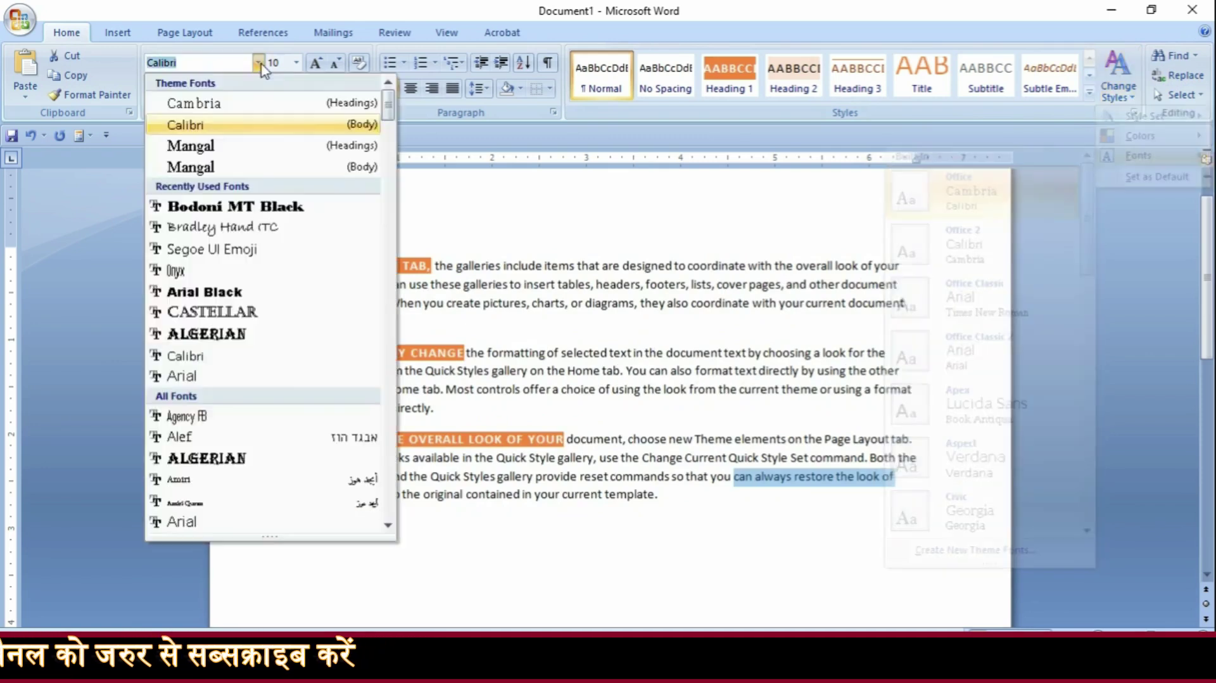
pyautogui.click(1128, 98)
pyautogui.moveTo(1133, 156)
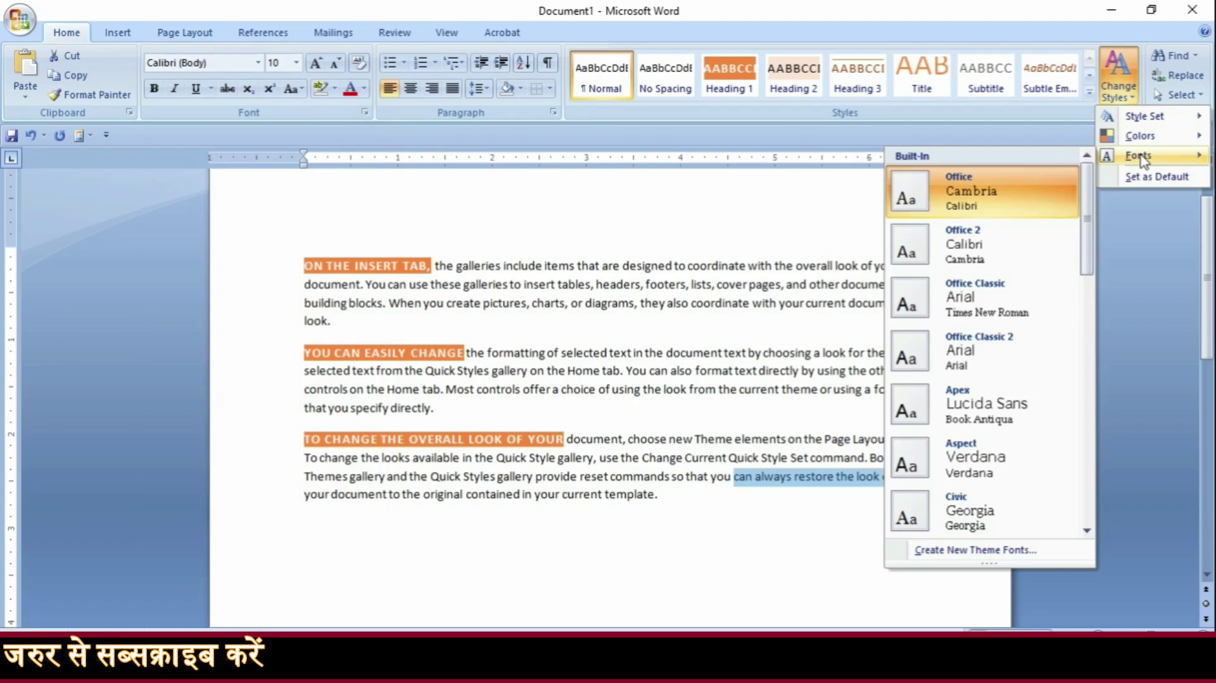
pyautogui.scroll(-5, 969, 380)
pyautogui.scroll(3, 967, 380)
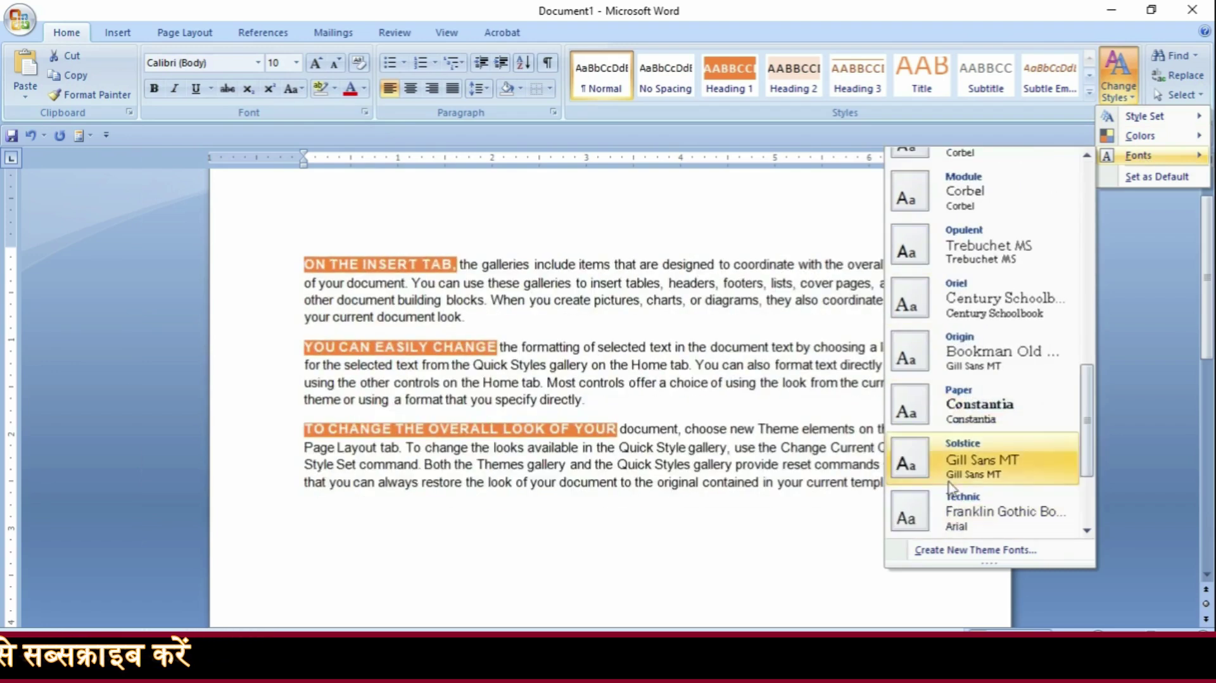
pyautogui.click(975, 355)
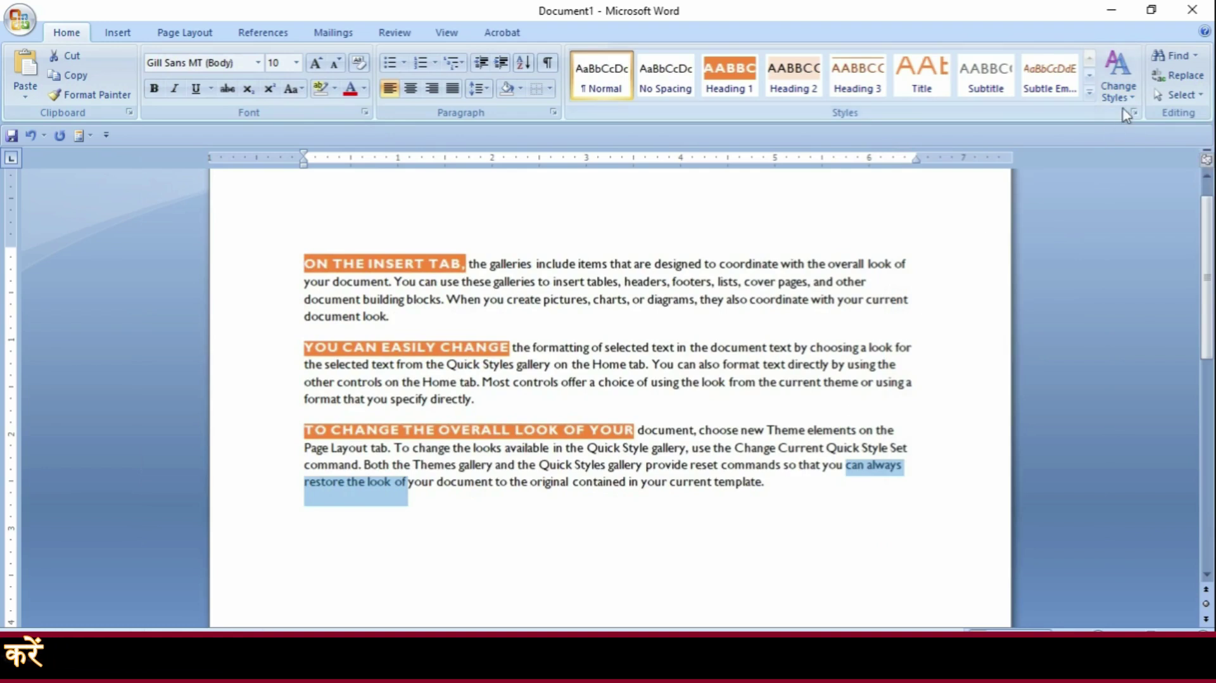
pyautogui.click(1117, 79)
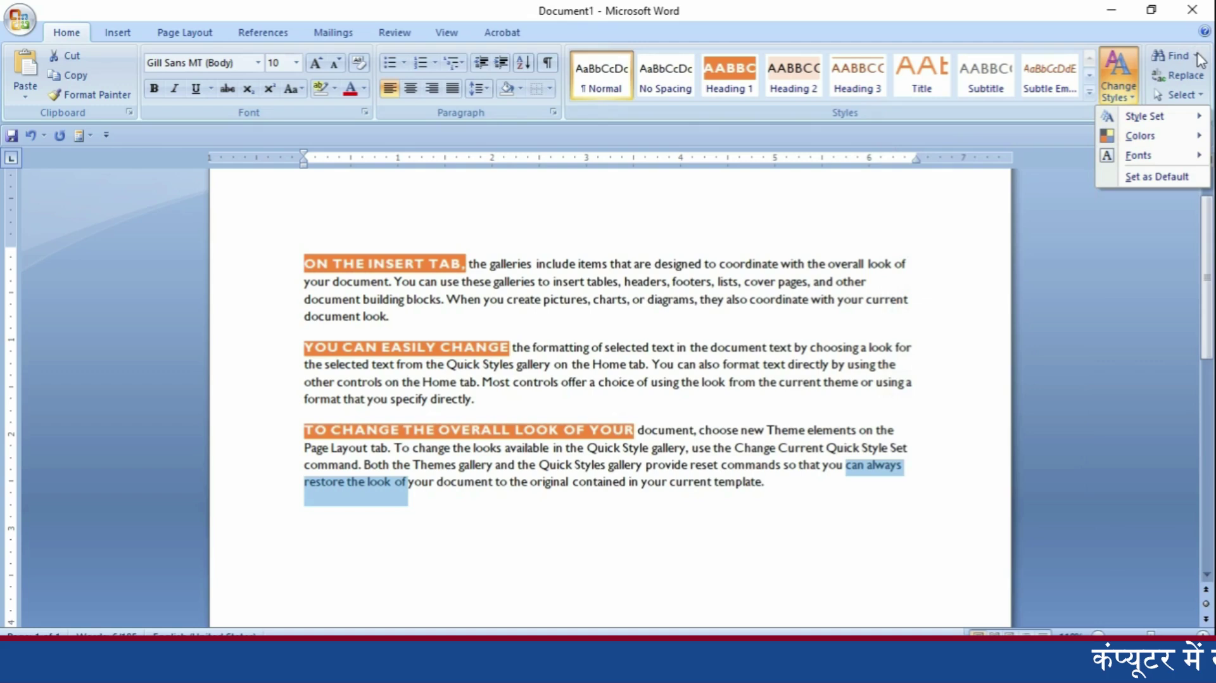
pyautogui.click(1159, 57)
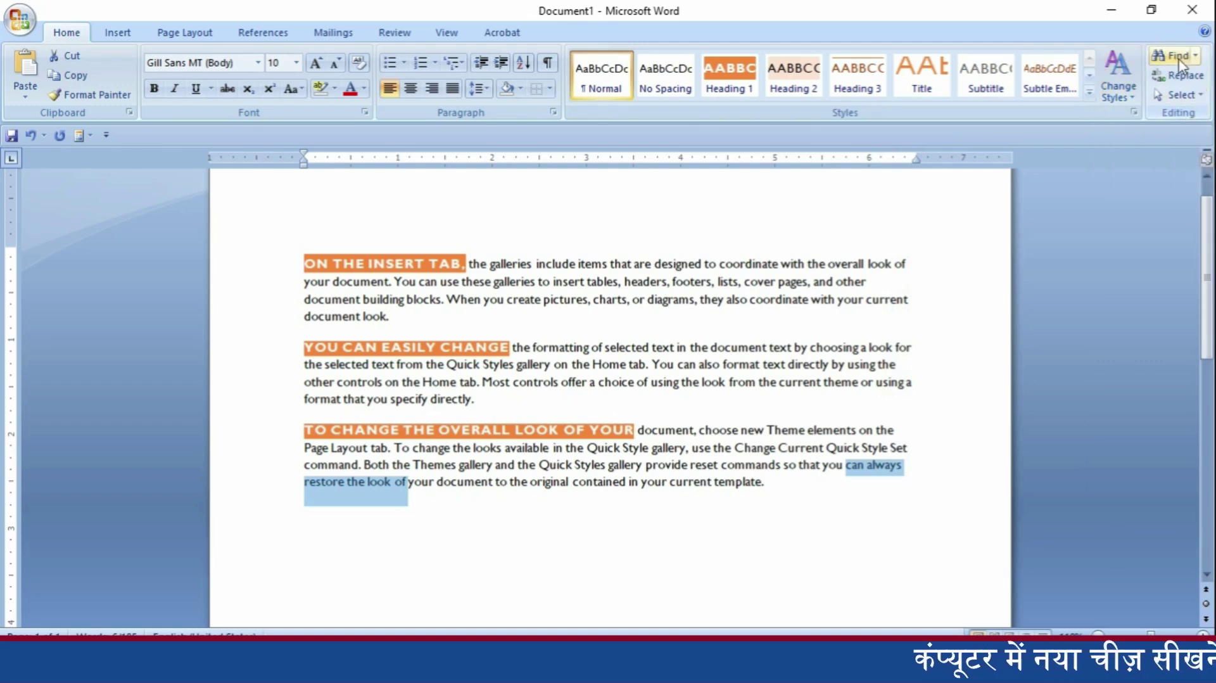
# Clear the whole document and fill it with default sample paragraphs generated by =rand().
pyautogui.click(537, 546)
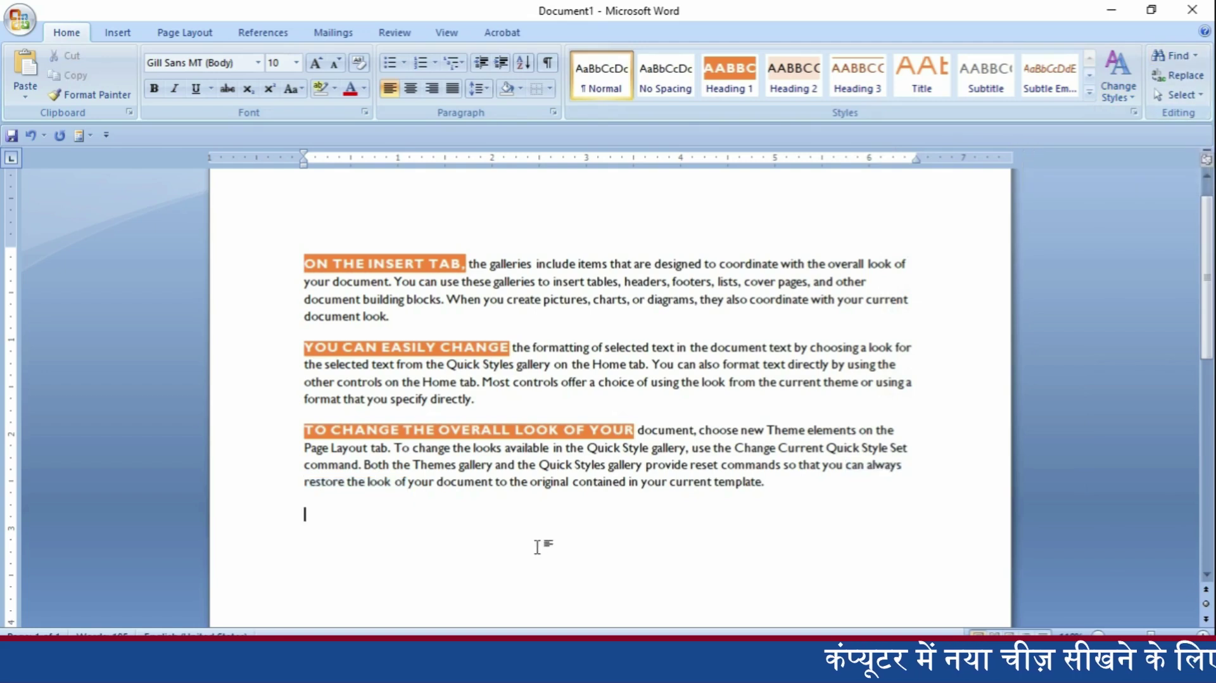
pyautogui.hotkey('ctrl', 'a')
pyautogui.press('Delete')
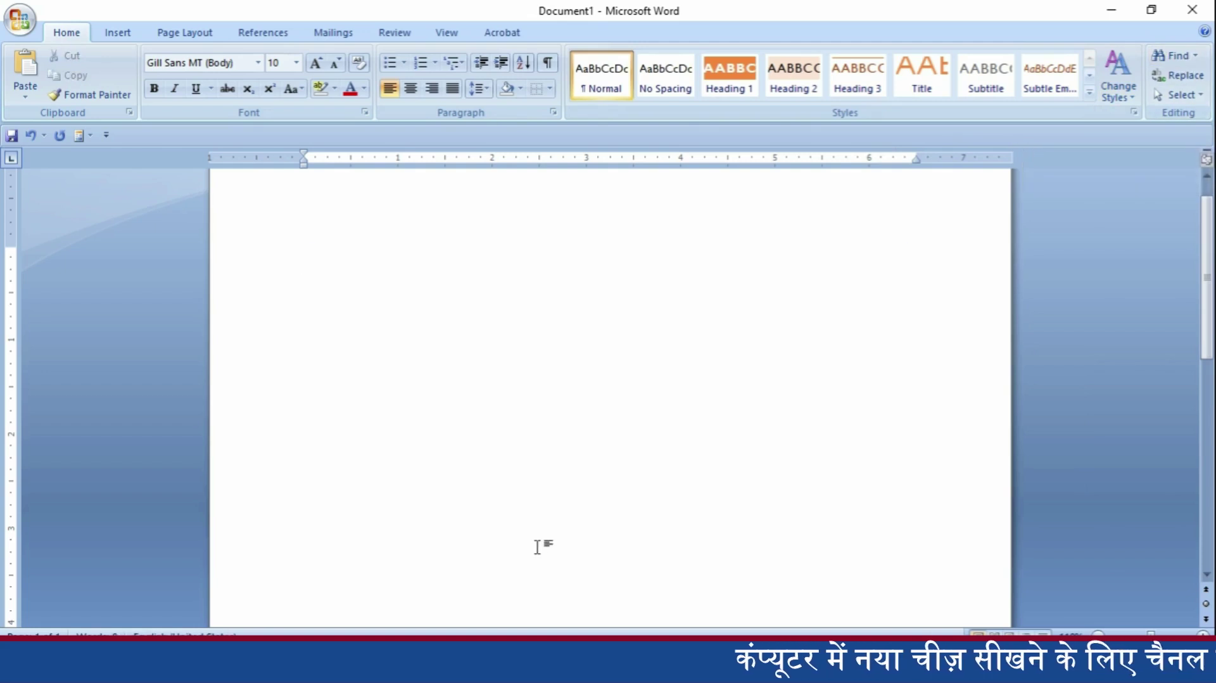
pyautogui.write('=rand()')
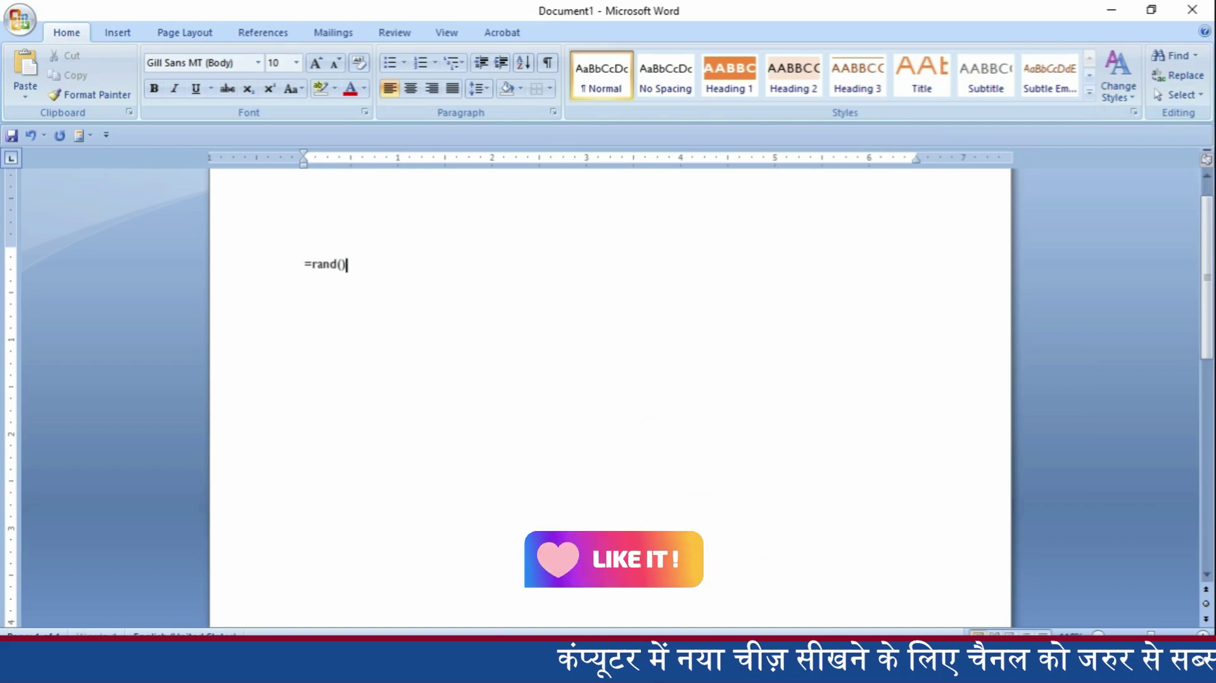
pyautogui.press('Return')
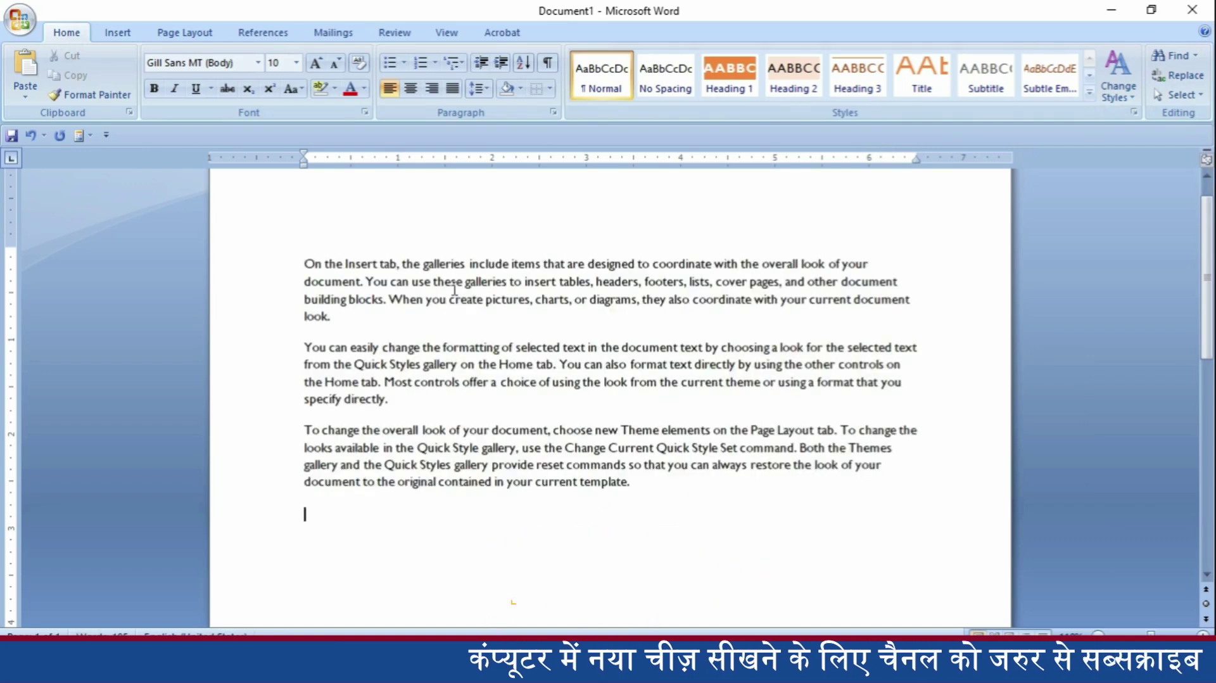
# Insert the same first name after "charts" in paragraph one, before "also" in paragraph two and before "Theme" in paragraph three.
pyautogui.click(570, 310)
pyautogui.write('Ram')
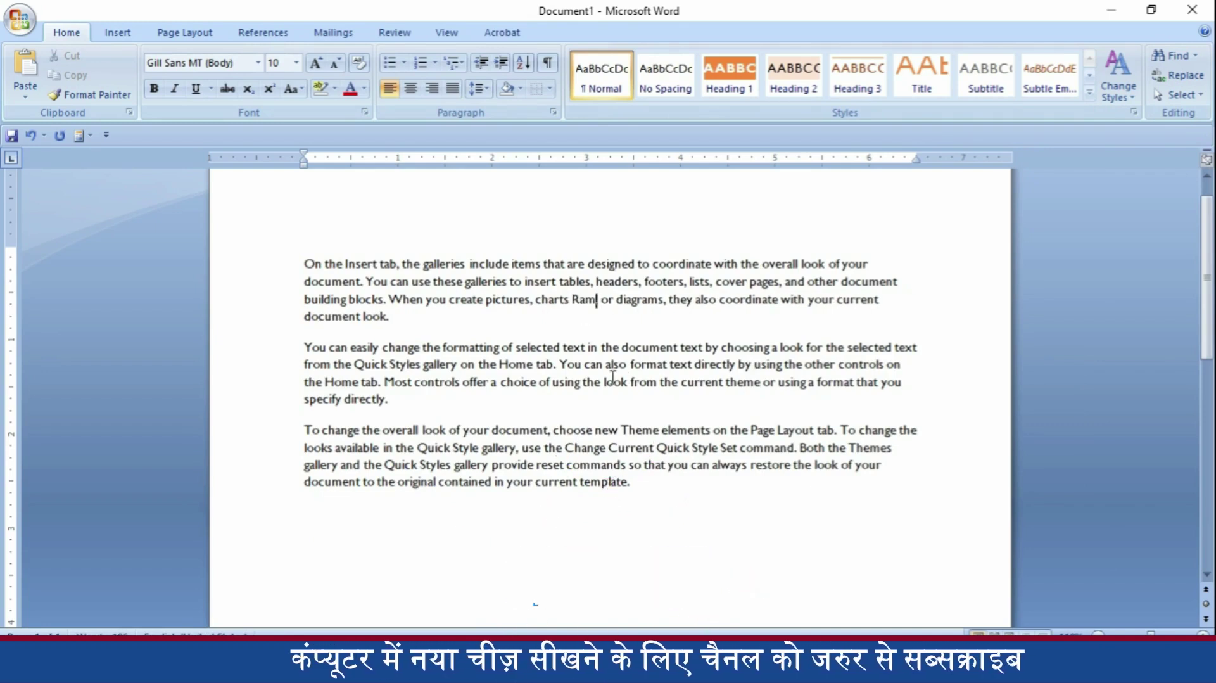
pyautogui.write('ram')
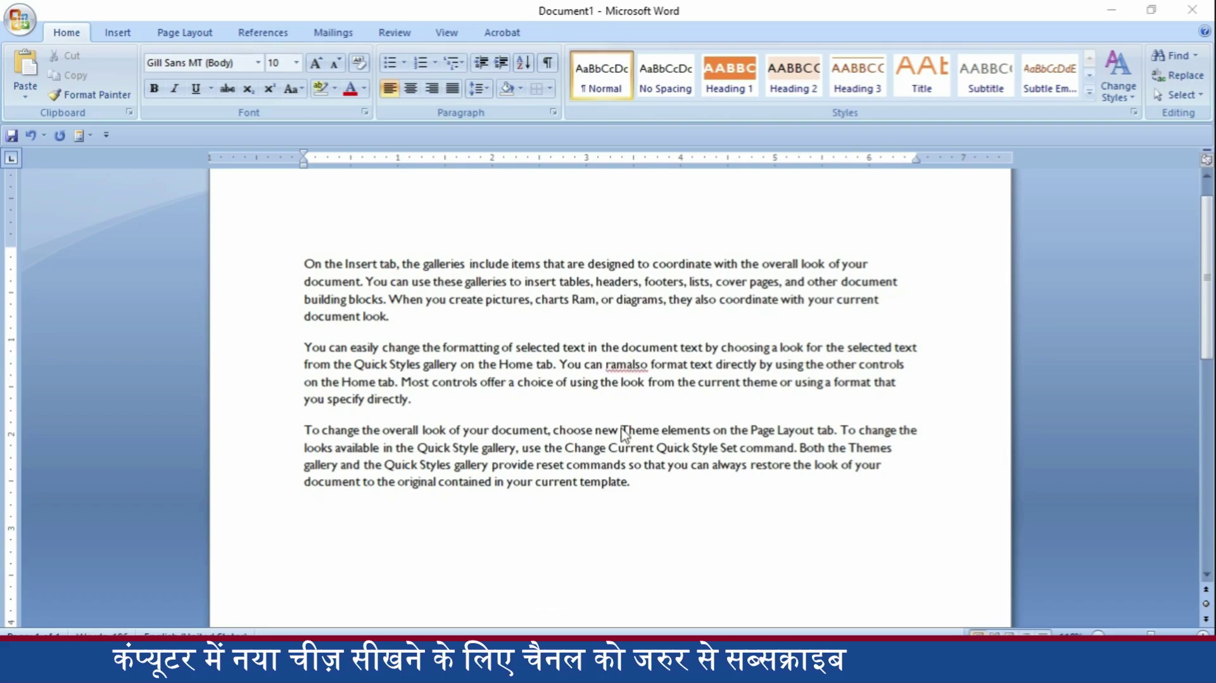
pyautogui.write('Ram')
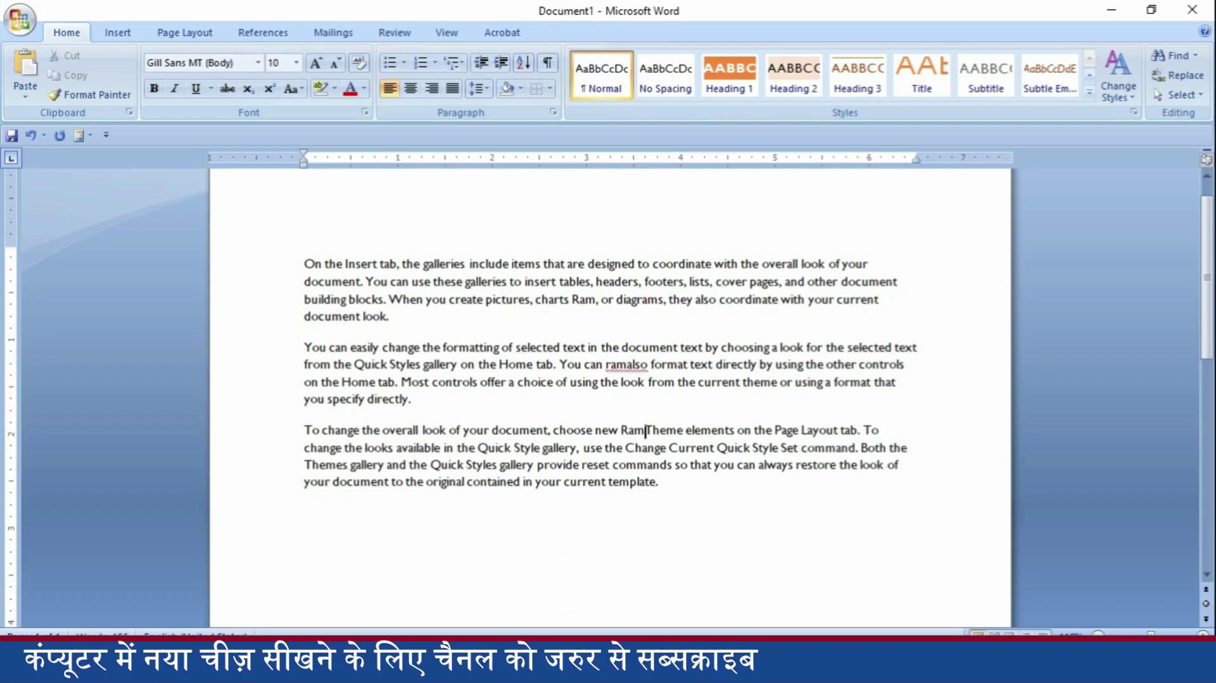
pyautogui.click(684, 523)
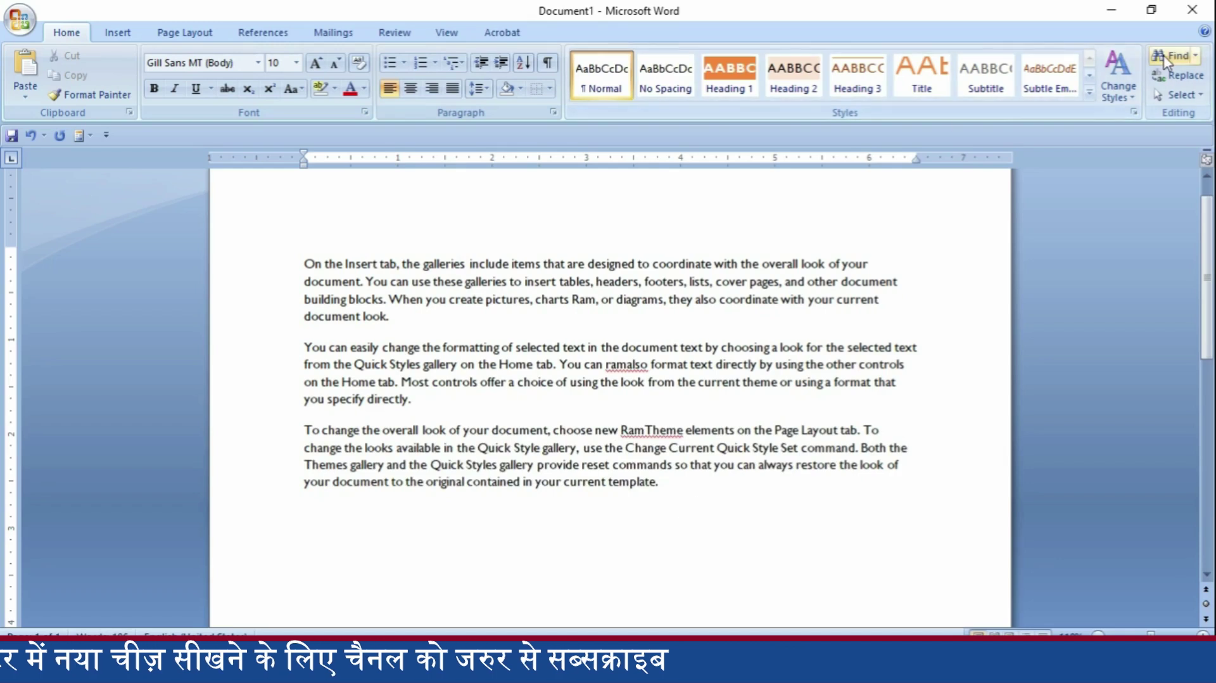
# Find the inserted first name and step through each of its occurrences, keeping the dialog clear of the text.
pyautogui.click(1167, 58)
pyautogui.moveTo(636, 281); pyautogui.dragTo(688, 187)
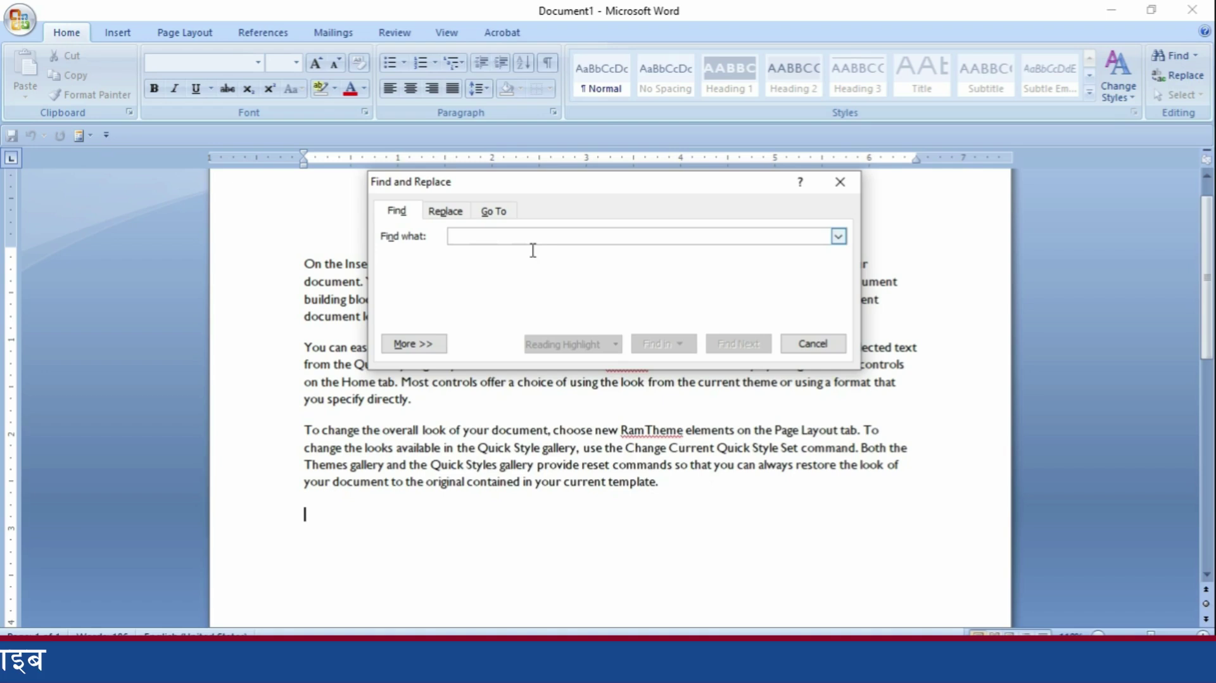
pyautogui.write('Ram')
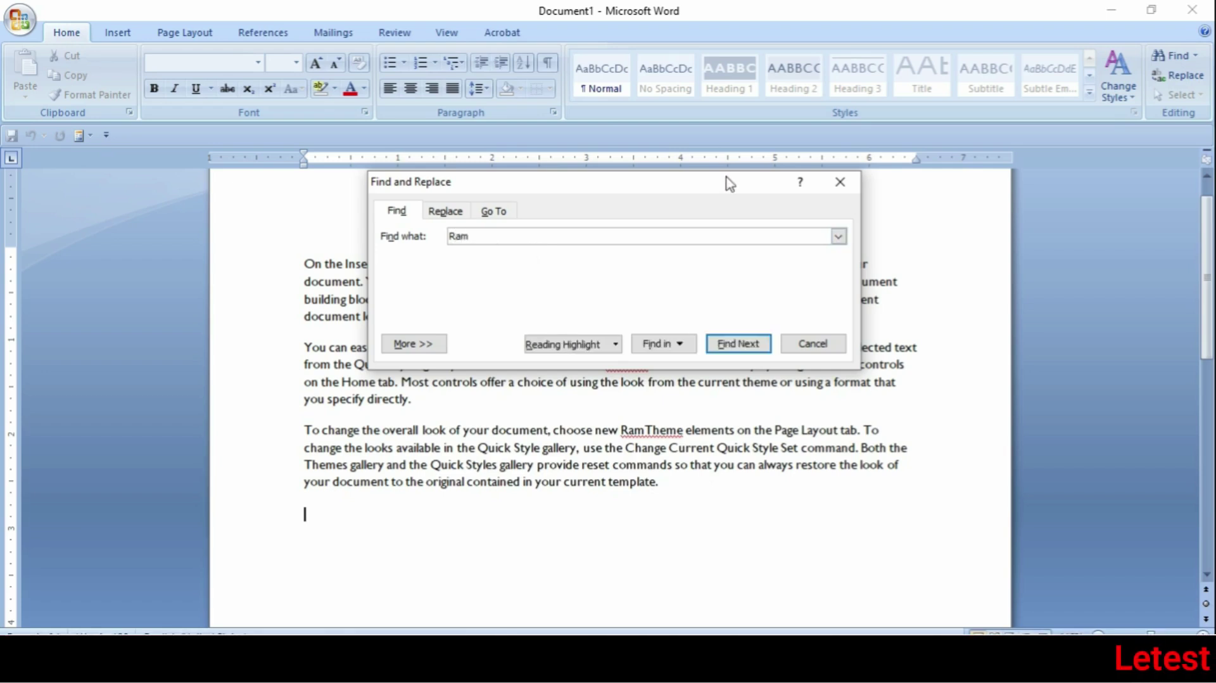
pyautogui.moveTo(727, 181); pyautogui.dragTo(758, 451)
pyautogui.click(776, 610)
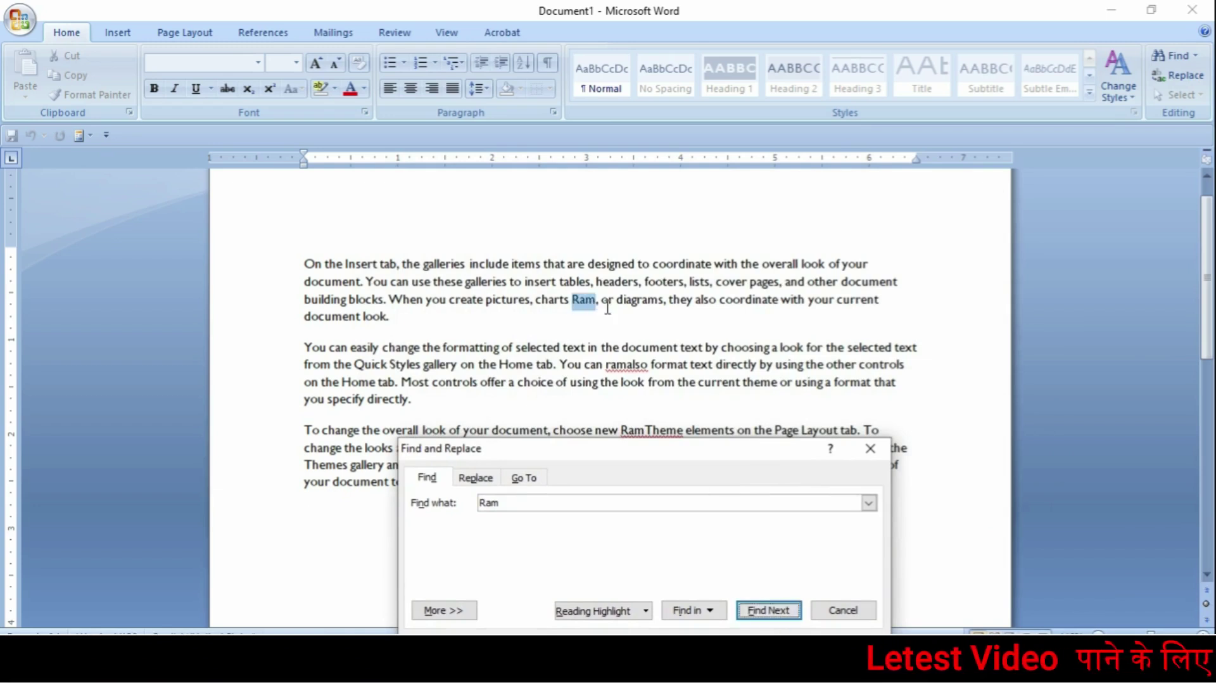
pyautogui.click(777, 609)
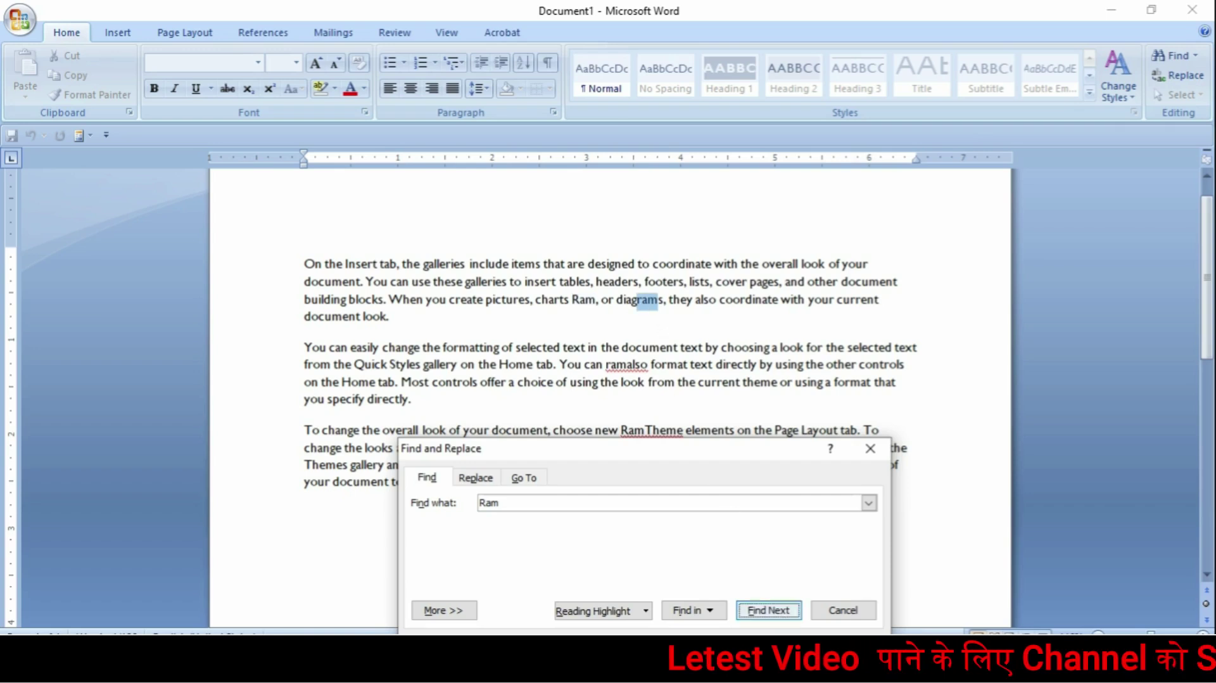
pyautogui.click(778, 609)
pyautogui.click(778, 609)
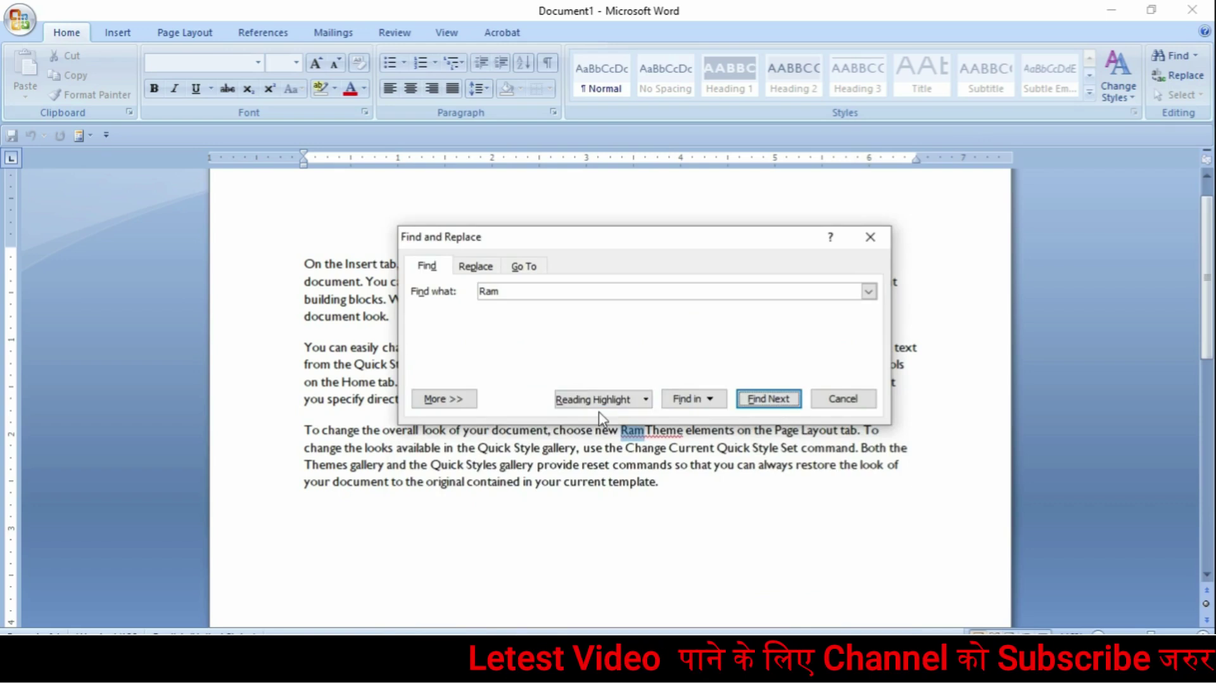
# Highlight all occurrences of the searched name with Reading Highlight, view them in the text and close the search.
pyautogui.click(637, 404)
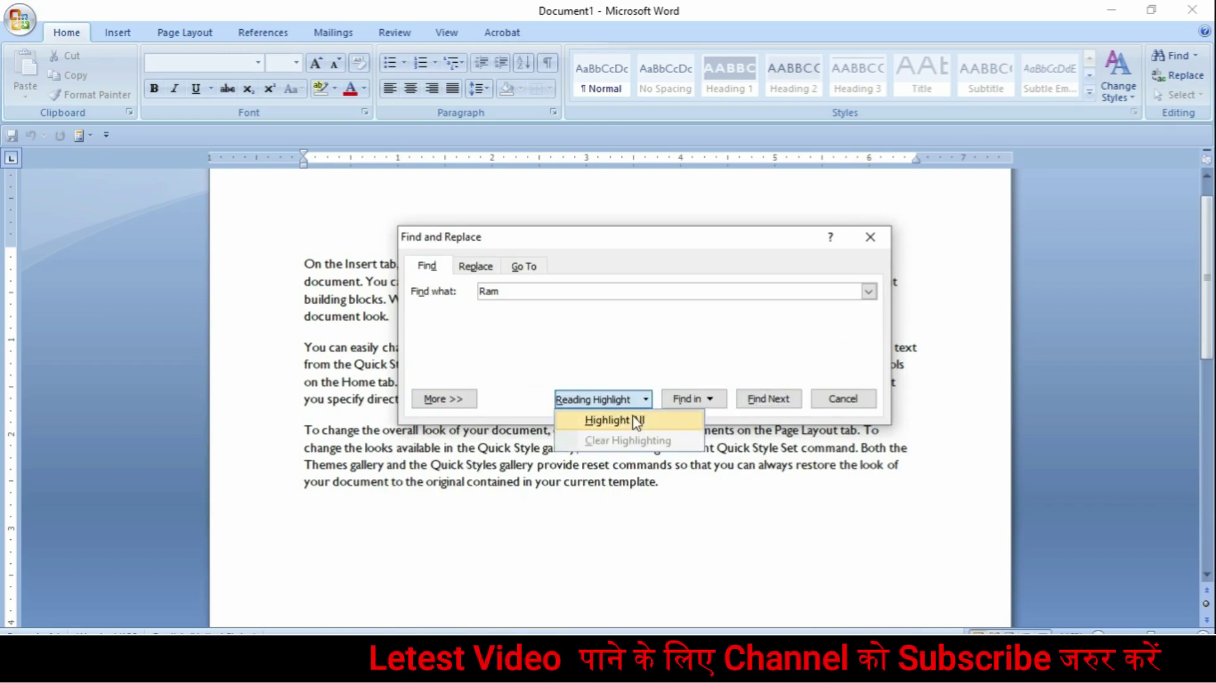
pyautogui.click(633, 420)
pyautogui.moveTo(633, 240); pyautogui.dragTo(654, 463)
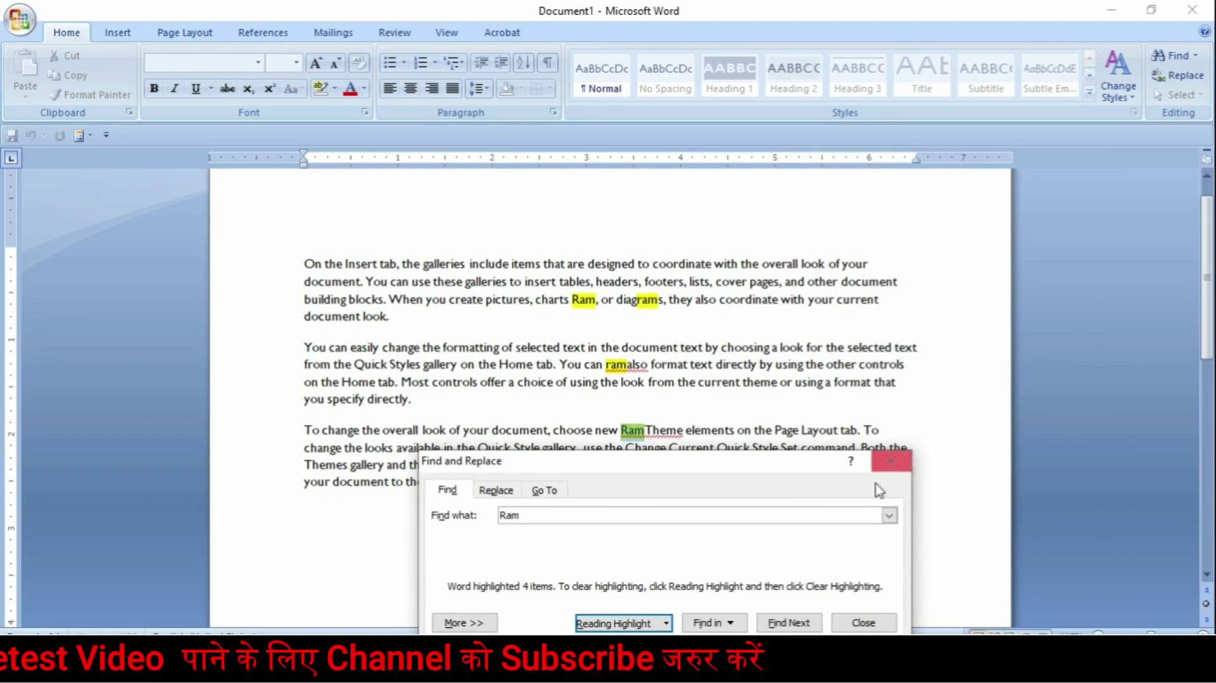
pyautogui.click(863, 622)
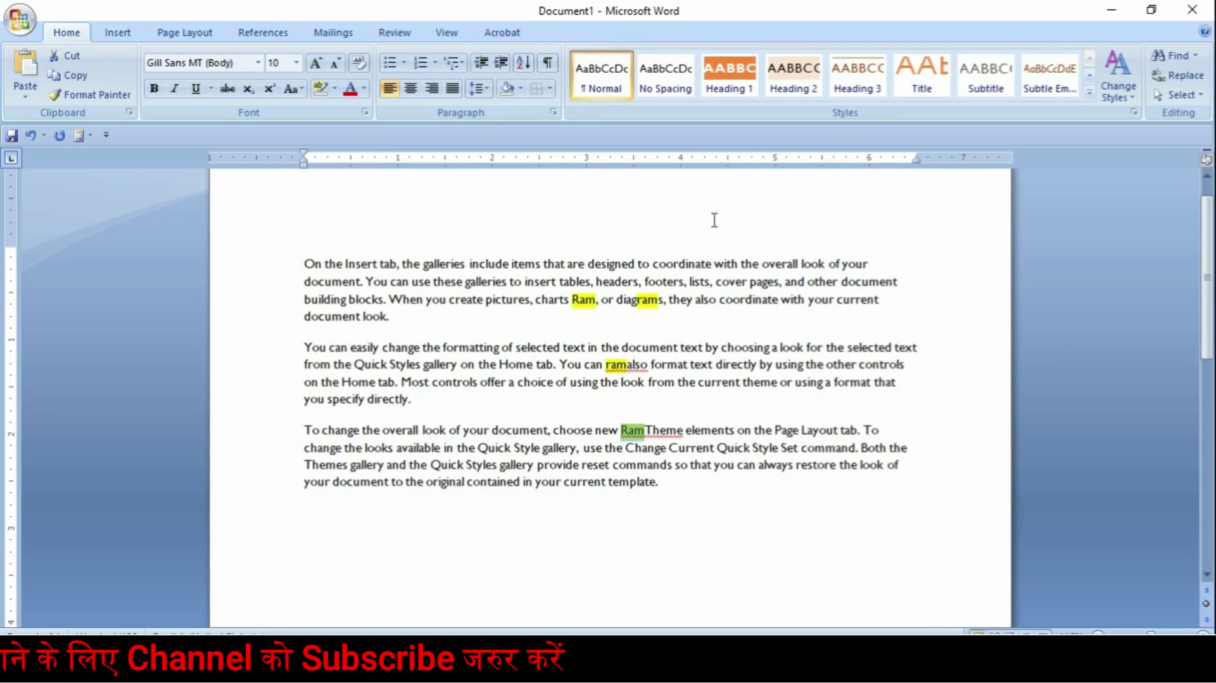
# Undo the name insertions in the third and second paragraphs.
pyautogui.hotkey('ctrl', 'z')
pyautogui.hotkey('ctrl', 'z')
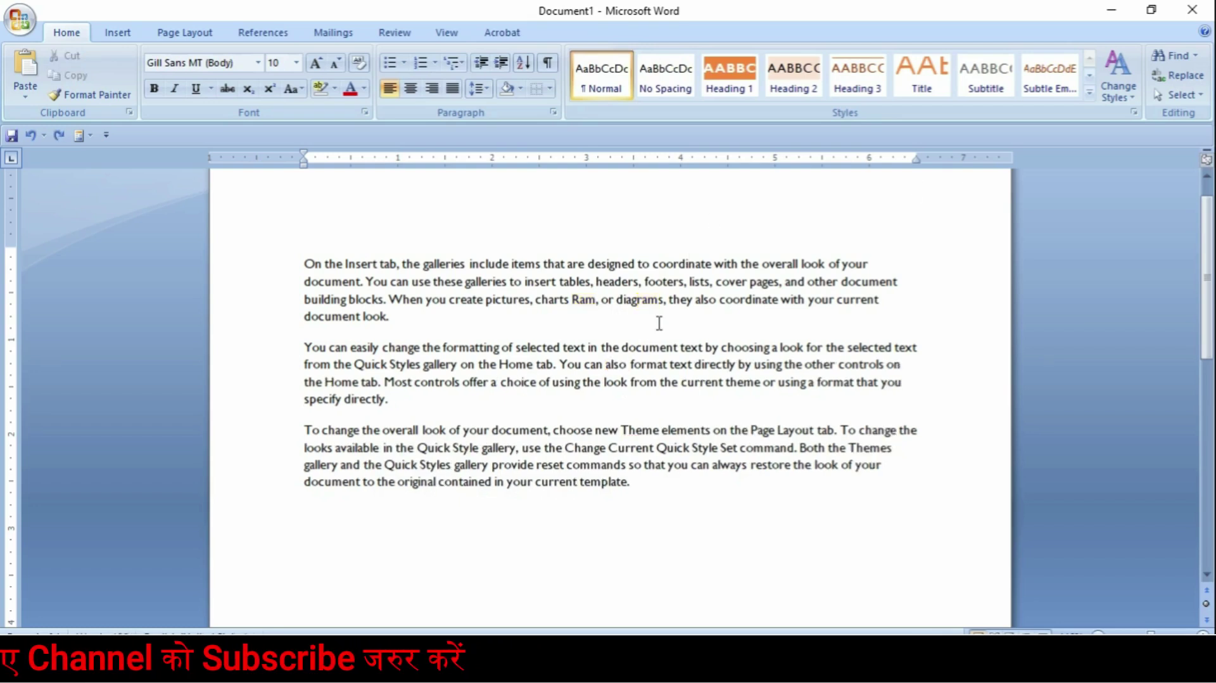
# Replace all occurrences of the inserted first name with a different first name and close Find and Replace.
pyautogui.click(1173, 78)
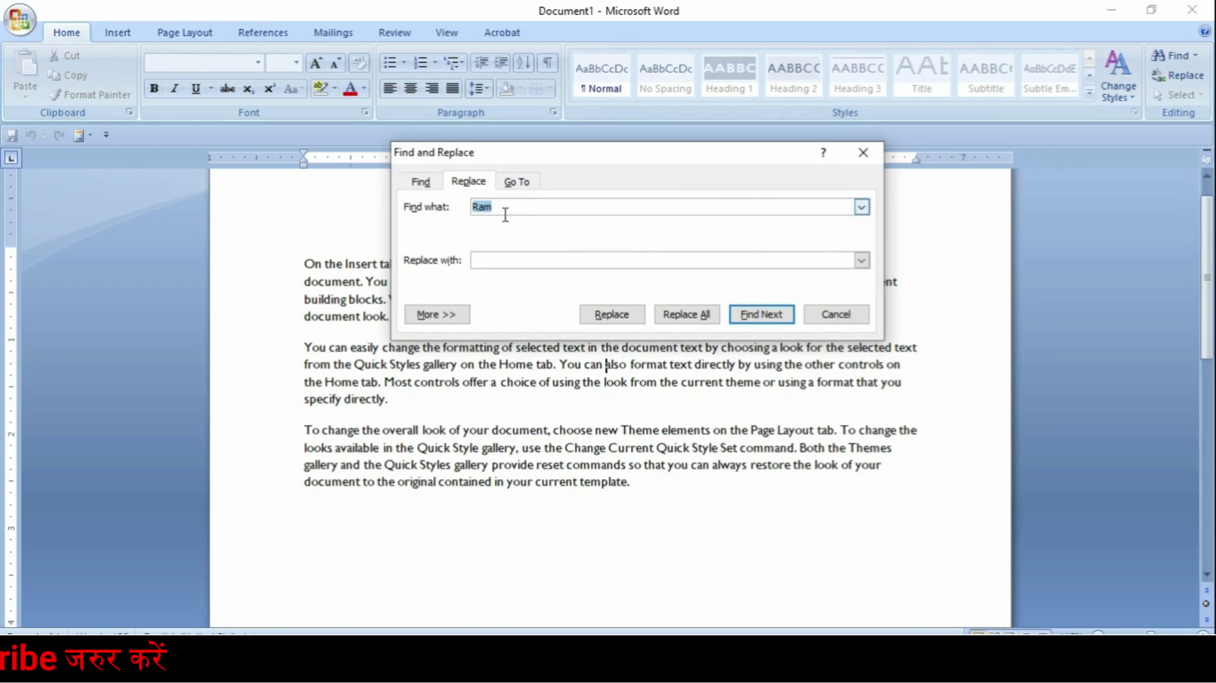
pyautogui.press('BackSpace')
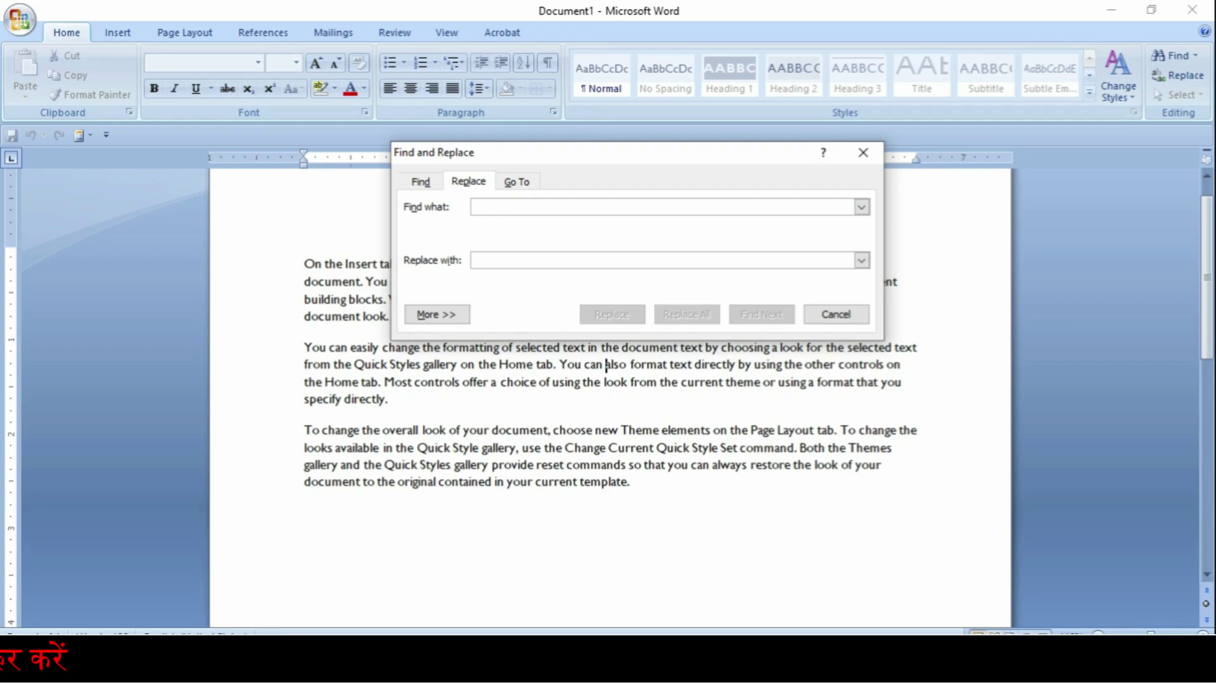
pyautogui.write('Ram')
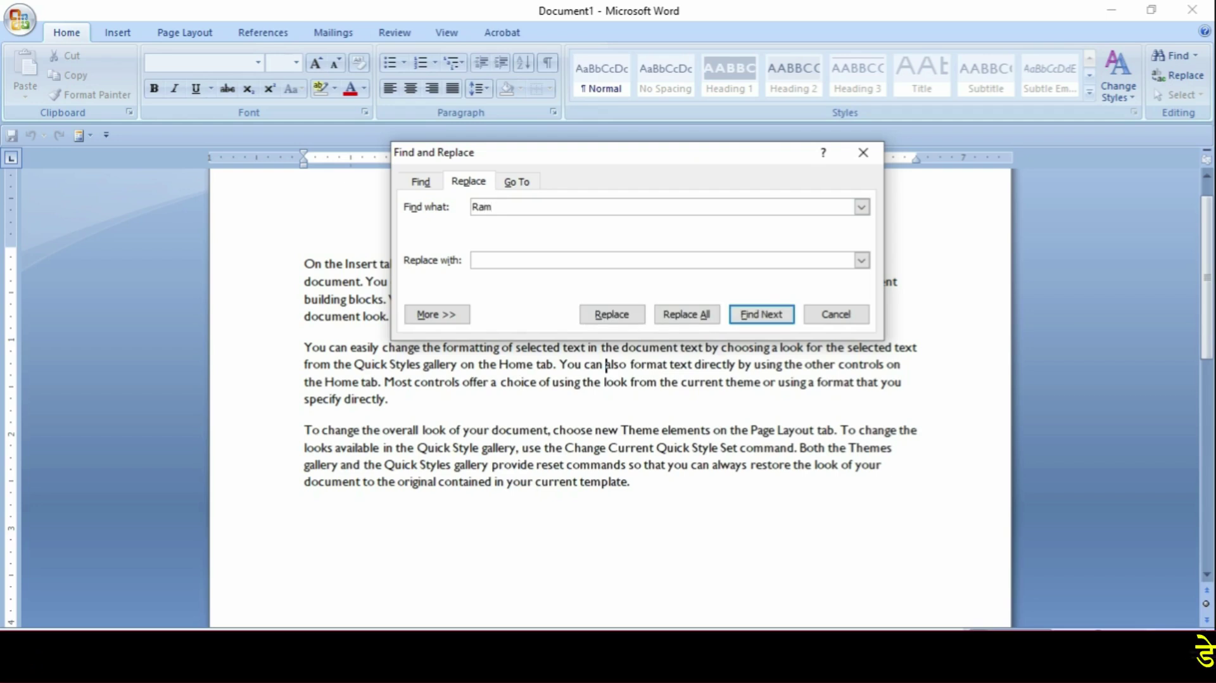
pyautogui.click(505, 267)
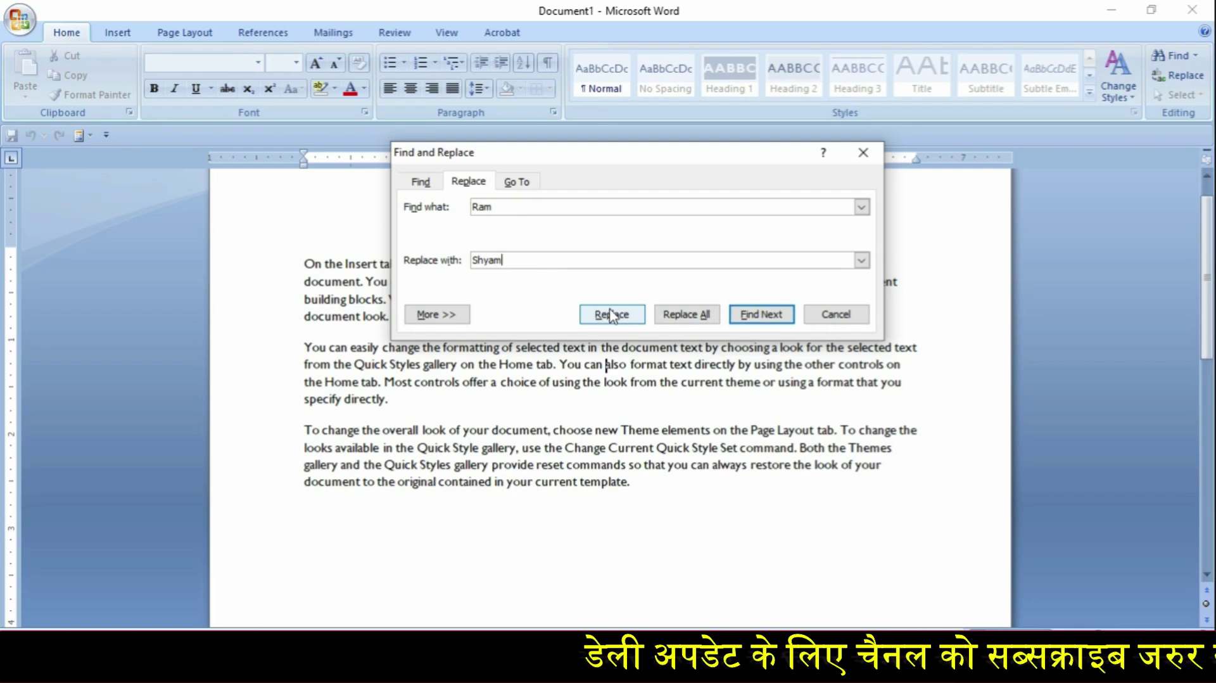
pyautogui.click(692, 320)
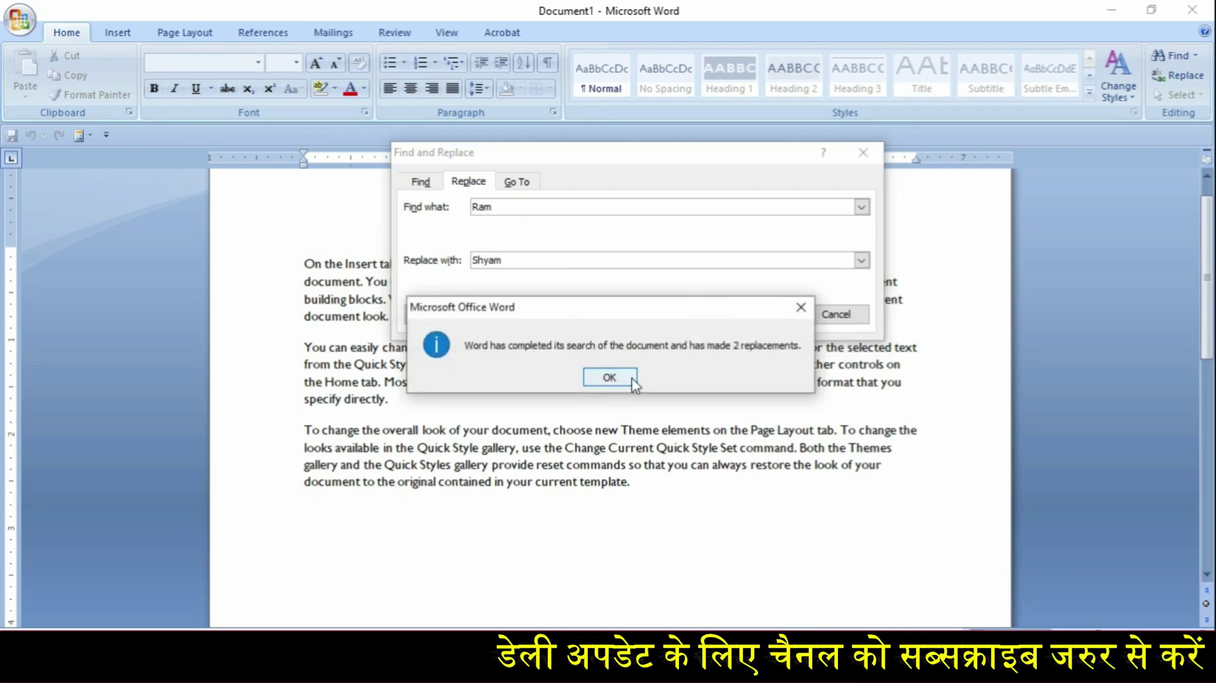
pyautogui.click(631, 378)
pyautogui.click(863, 155)
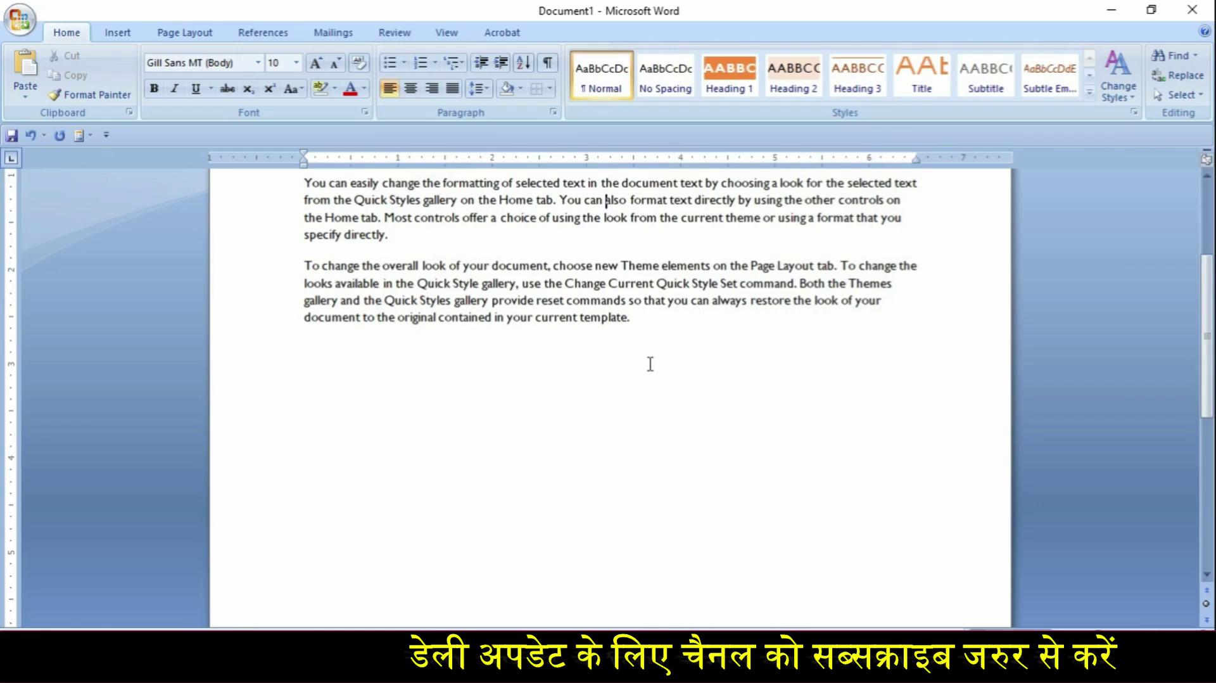
# Find the first occurrence of the replacement first name in the text and close the search.
pyautogui.scroll(2, 650, 364)
pyautogui.click(1173, 56)
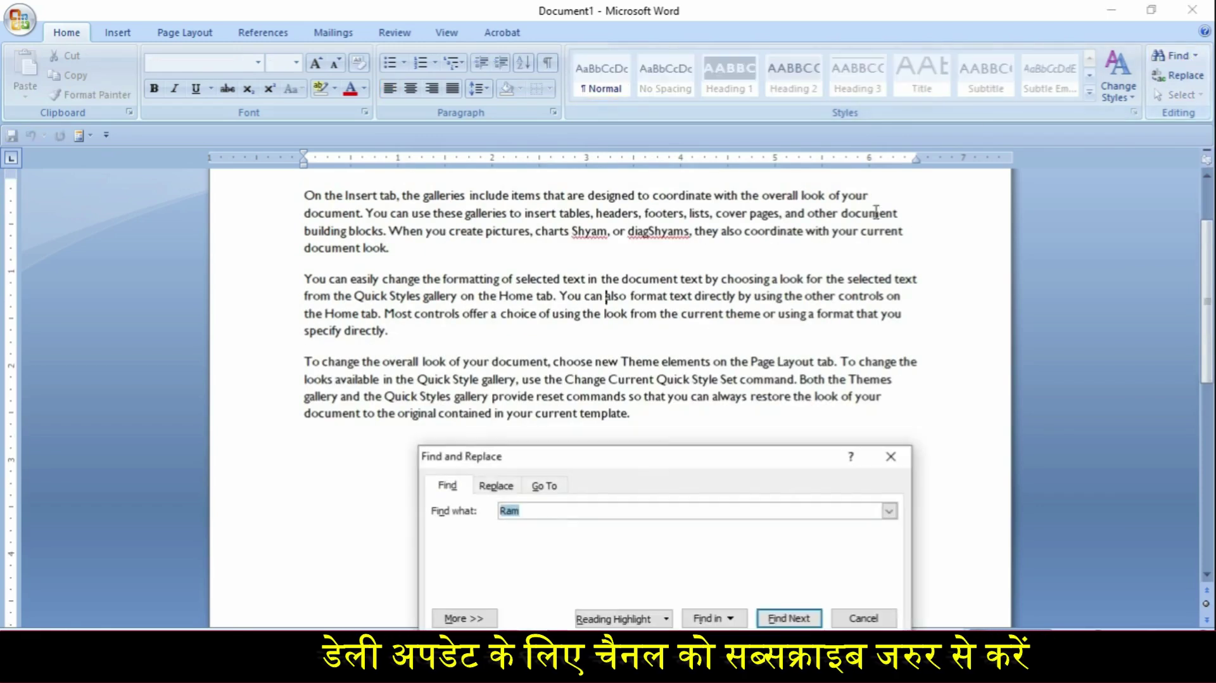
pyautogui.press('BackSpace')
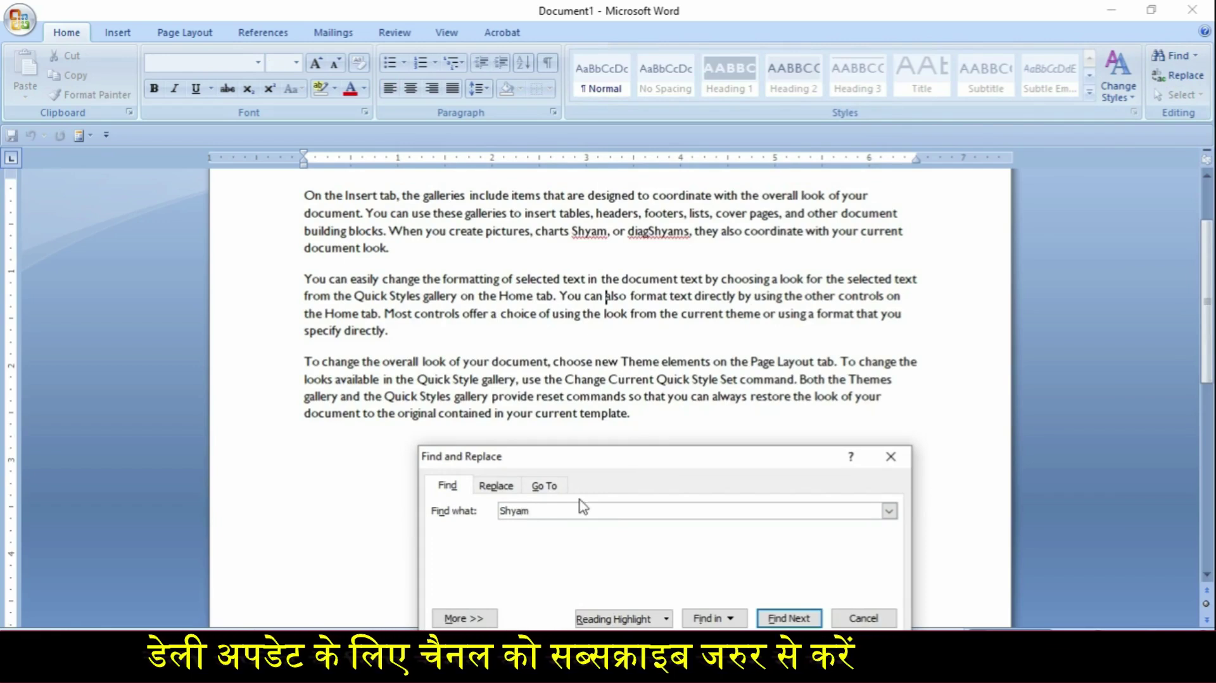
pyautogui.click(774, 619)
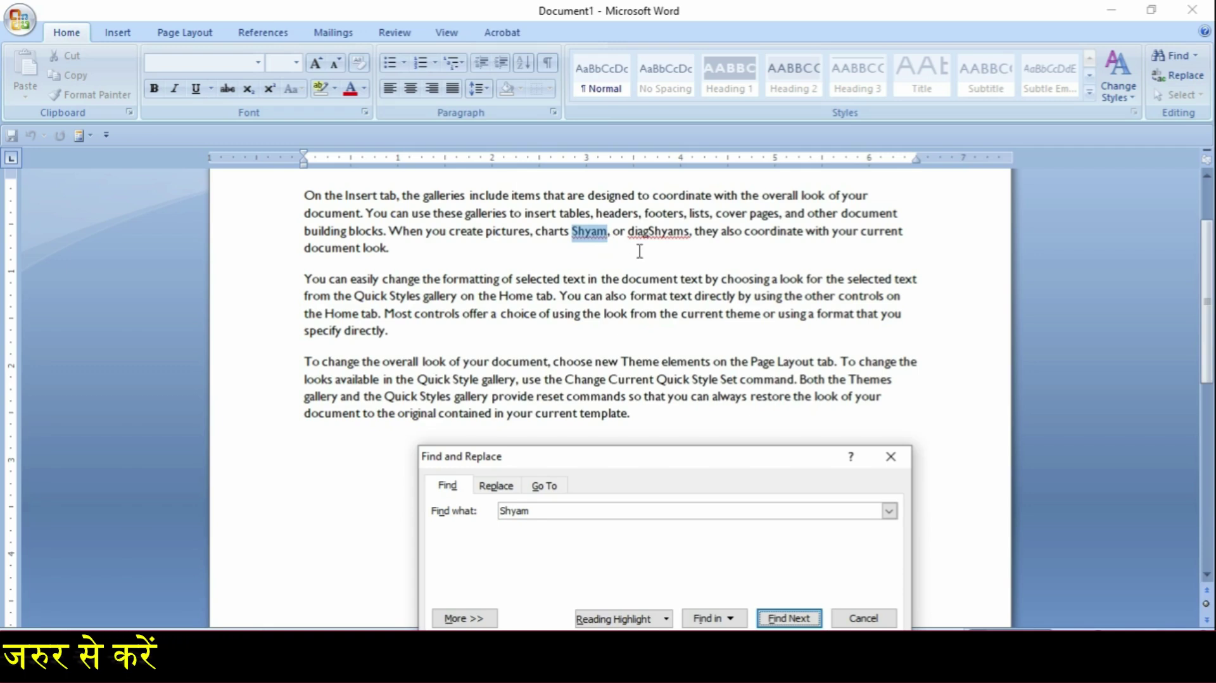
pyautogui.click(890, 456)
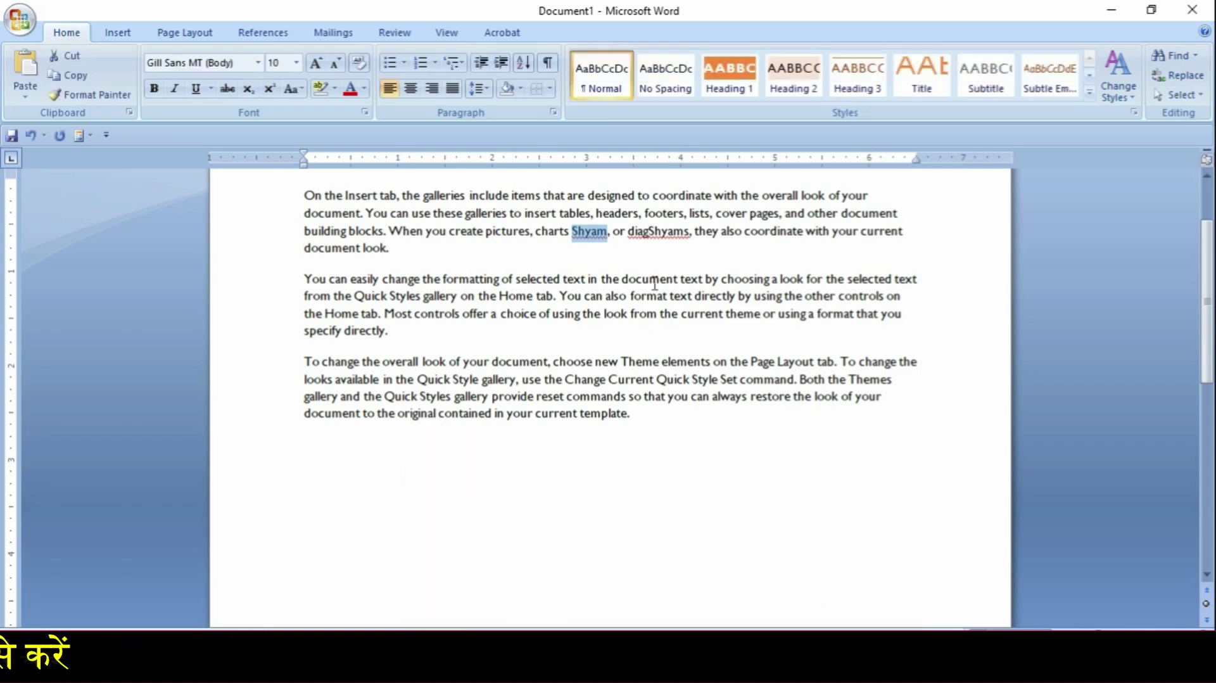
# Select the entire document's text with Select All and clear the selection.
pyautogui.scroll(3, 836, 192)
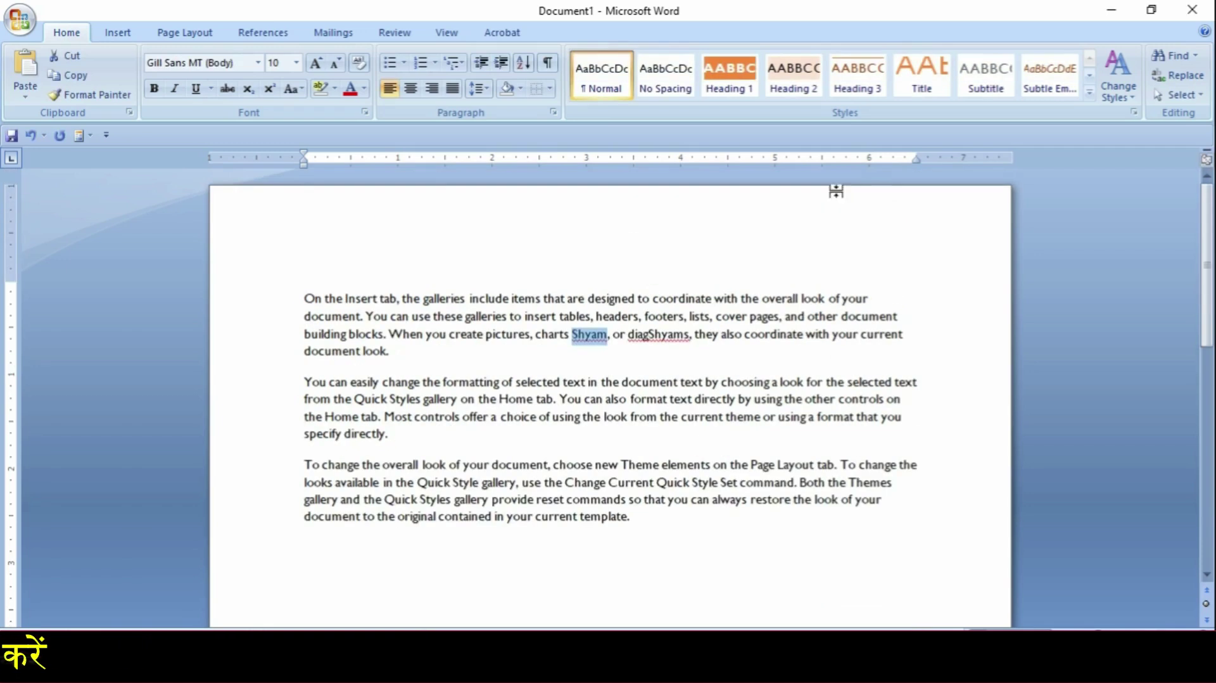
pyautogui.click(1180, 97)
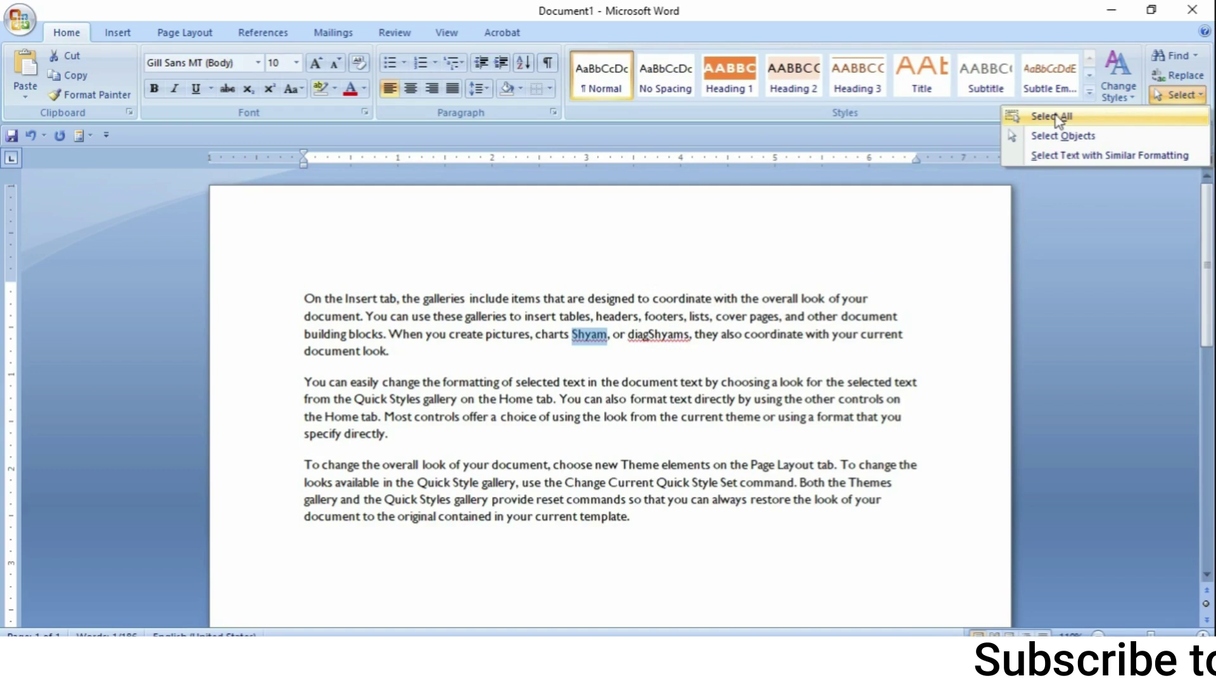
pyautogui.click(697, 543)
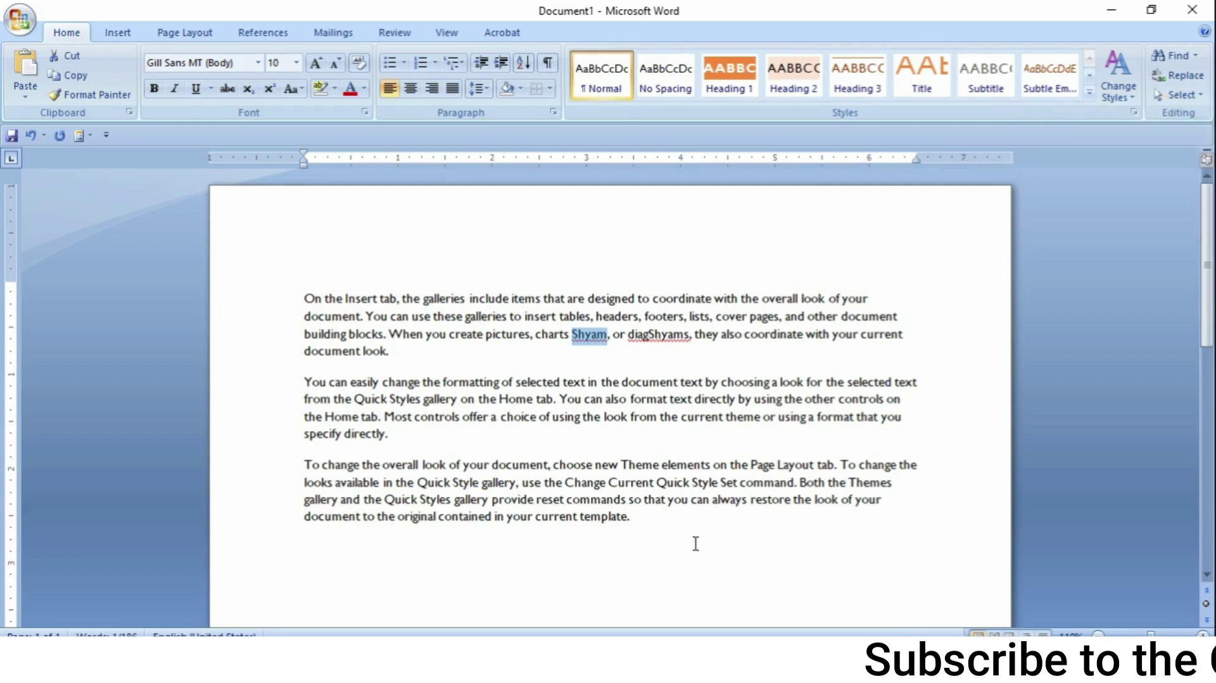
pyautogui.click(1193, 96)
pyautogui.click(1077, 116)
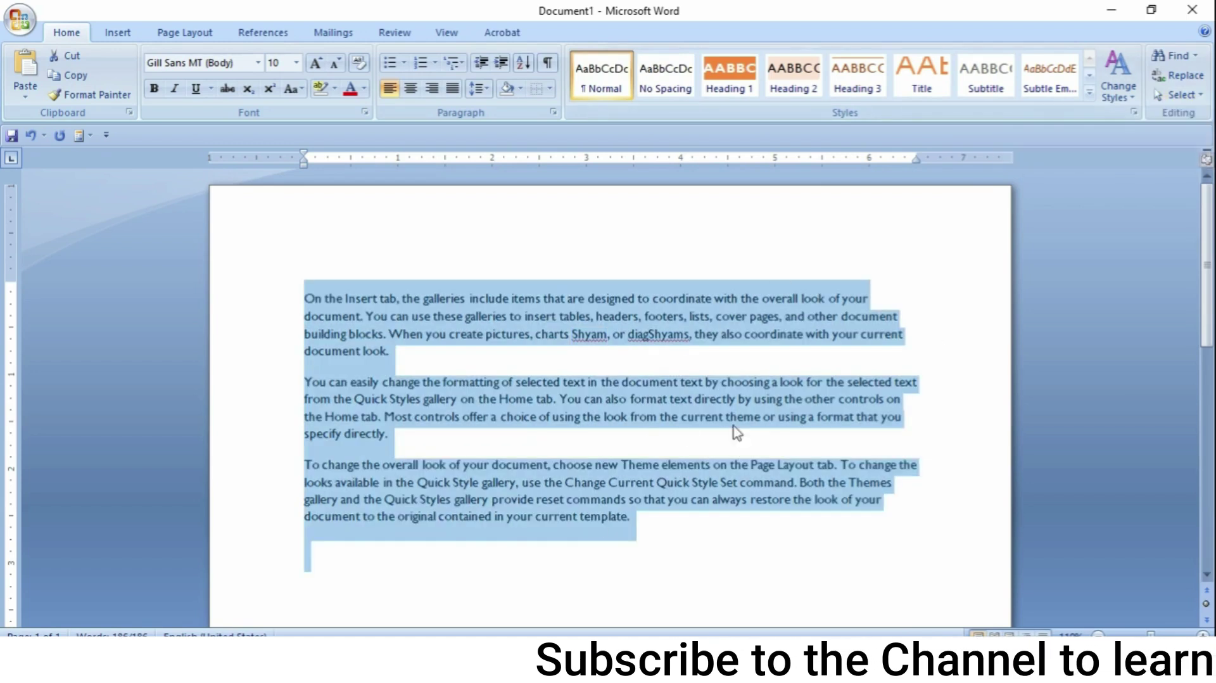
pyautogui.click(657, 532)
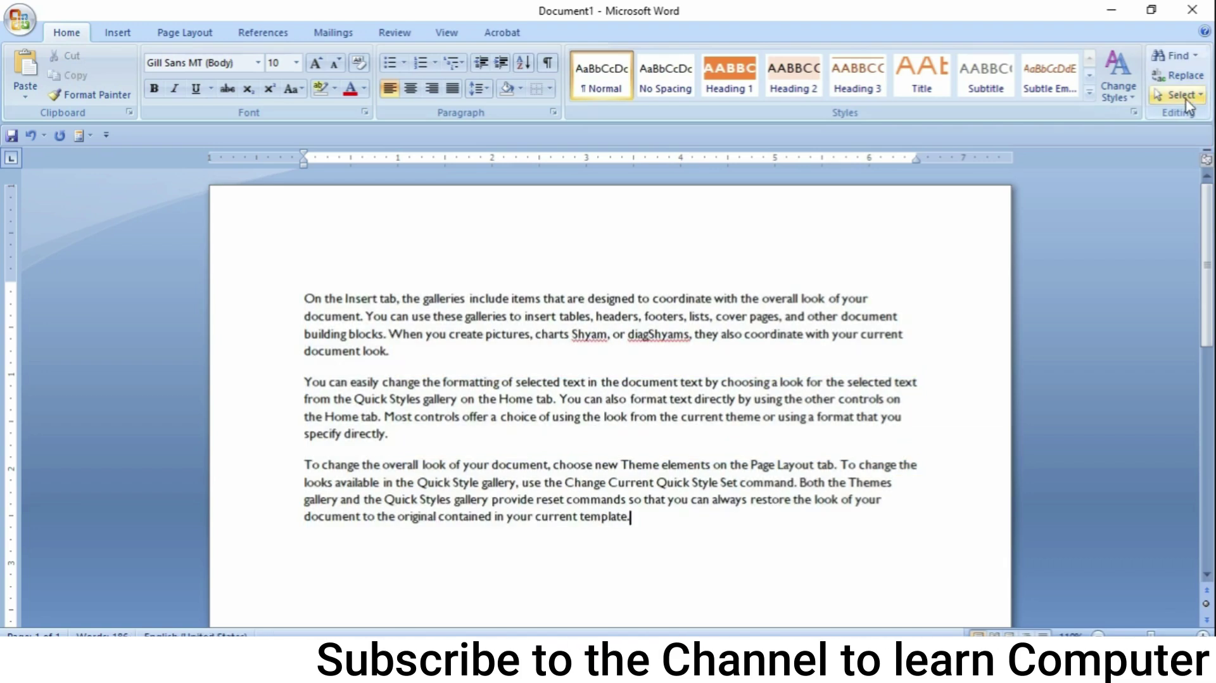
# Draw a rectangle about 1.41" high and 3.37" wide over the first two paragraphs.
pyautogui.click(1180, 95)
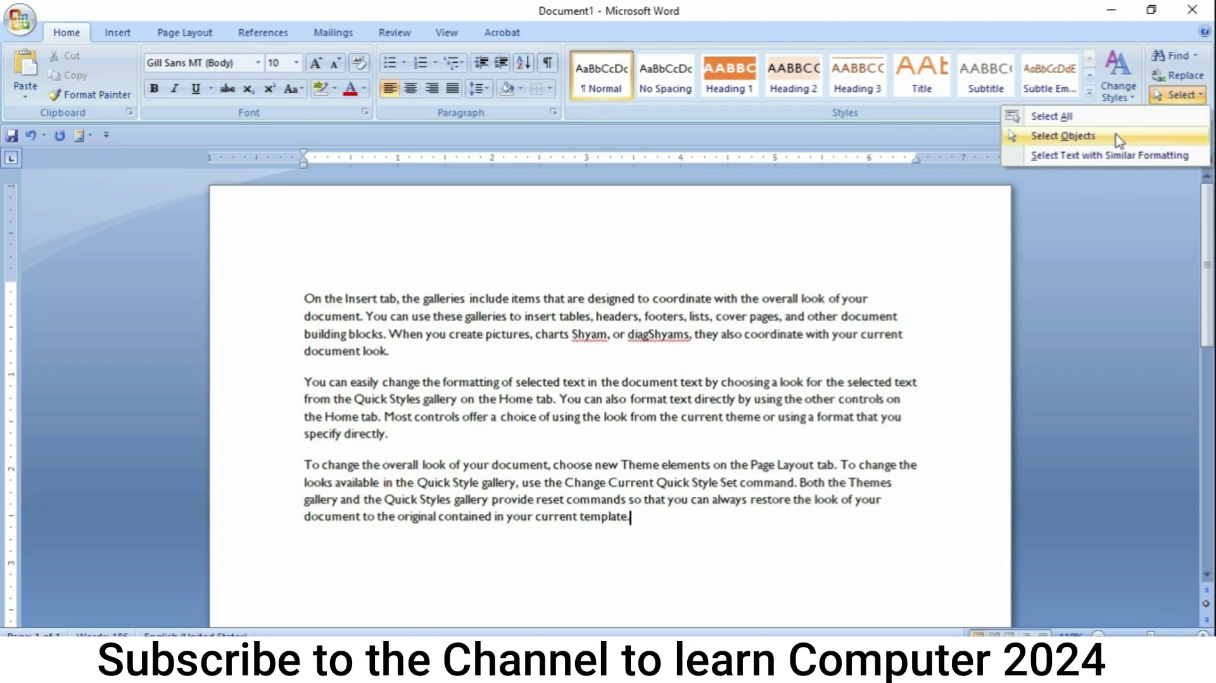
pyautogui.click(116, 33)
pyautogui.click(116, 32)
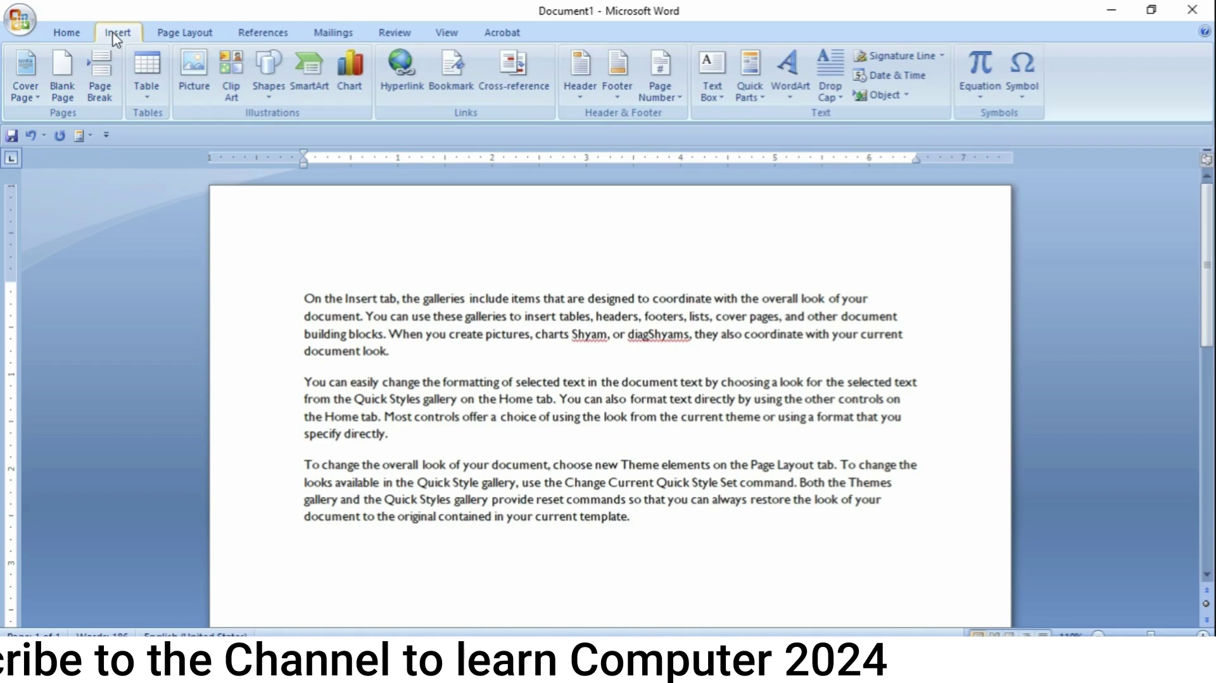
pyautogui.click(268, 81)
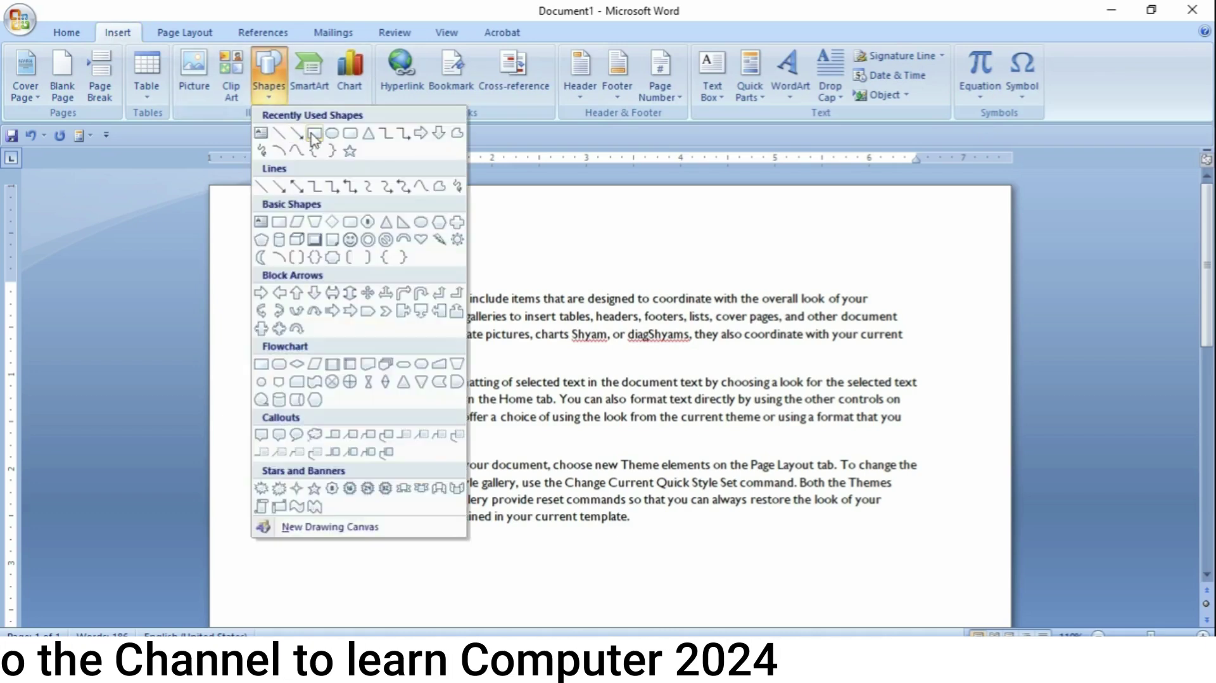
pyautogui.click(295, 133)
pyautogui.moveTo(593, 325)
pyautogui.mouseDown()
pyautogui.moveTo(812, 450)
pyautogui.moveTo(931, 447)
pyautogui.moveTo(892, 455)
pyautogui.moveTo(841, 423)
pyautogui.mouseUp()
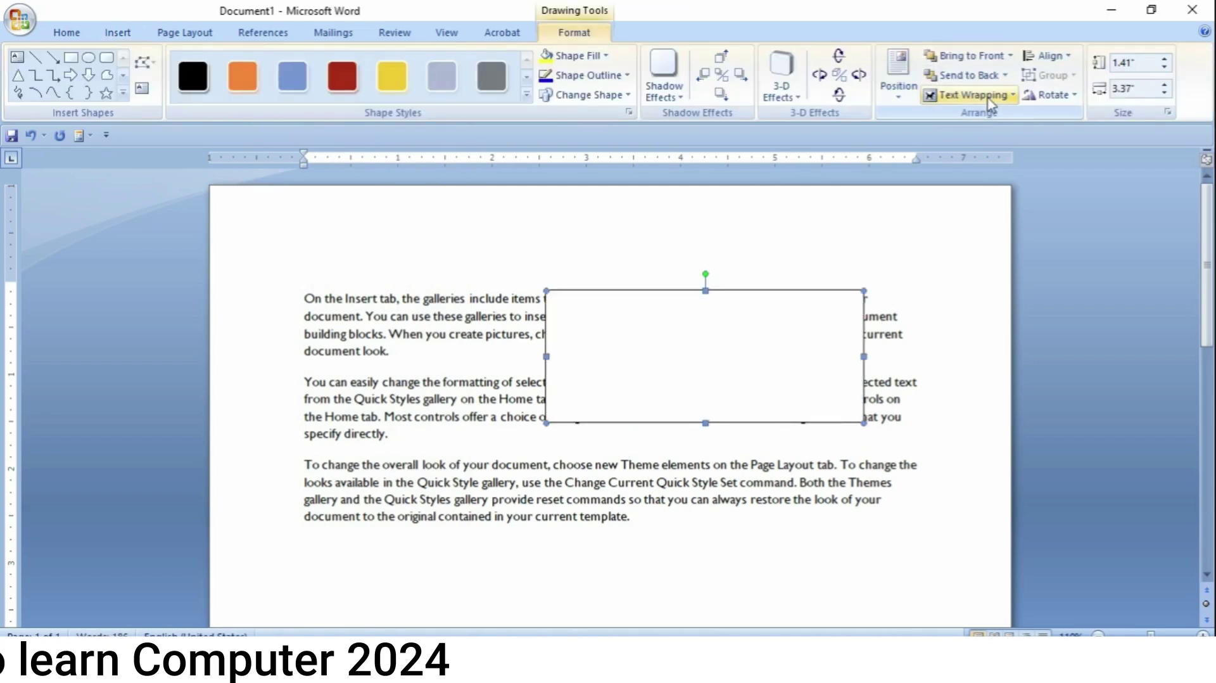
# Set the rectangle's text wrapping to Behind Text and apply the dark red shape style.
pyautogui.click(1011, 97)
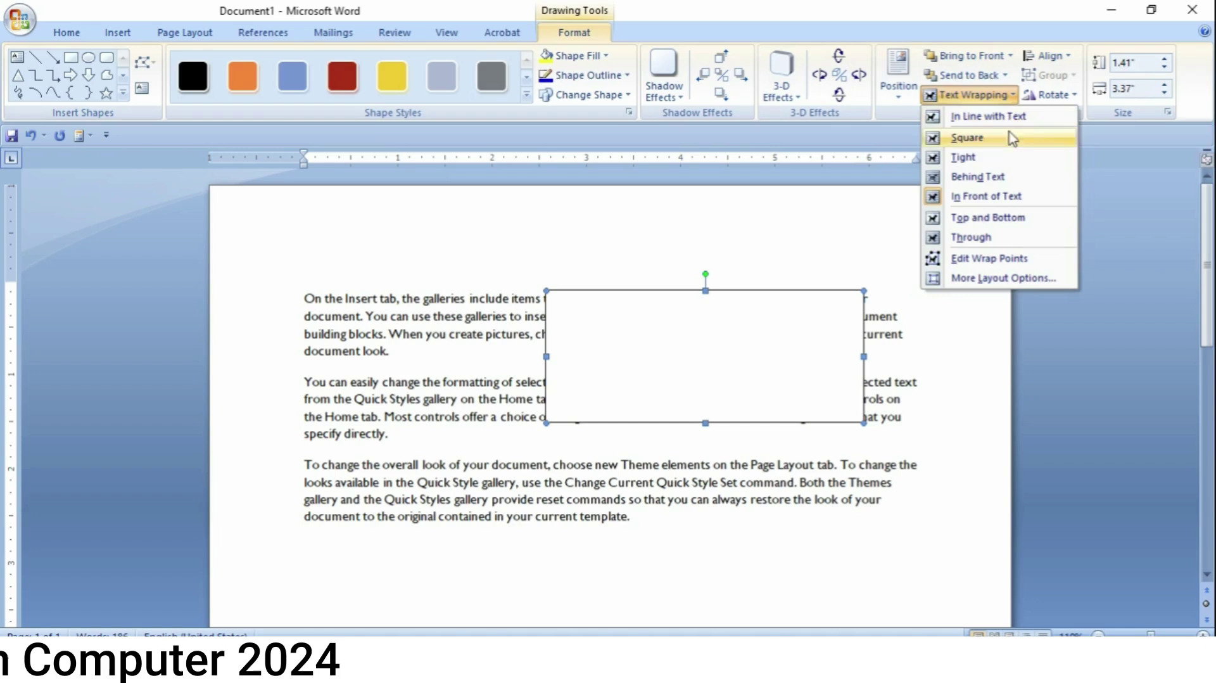
pyautogui.click(1003, 180)
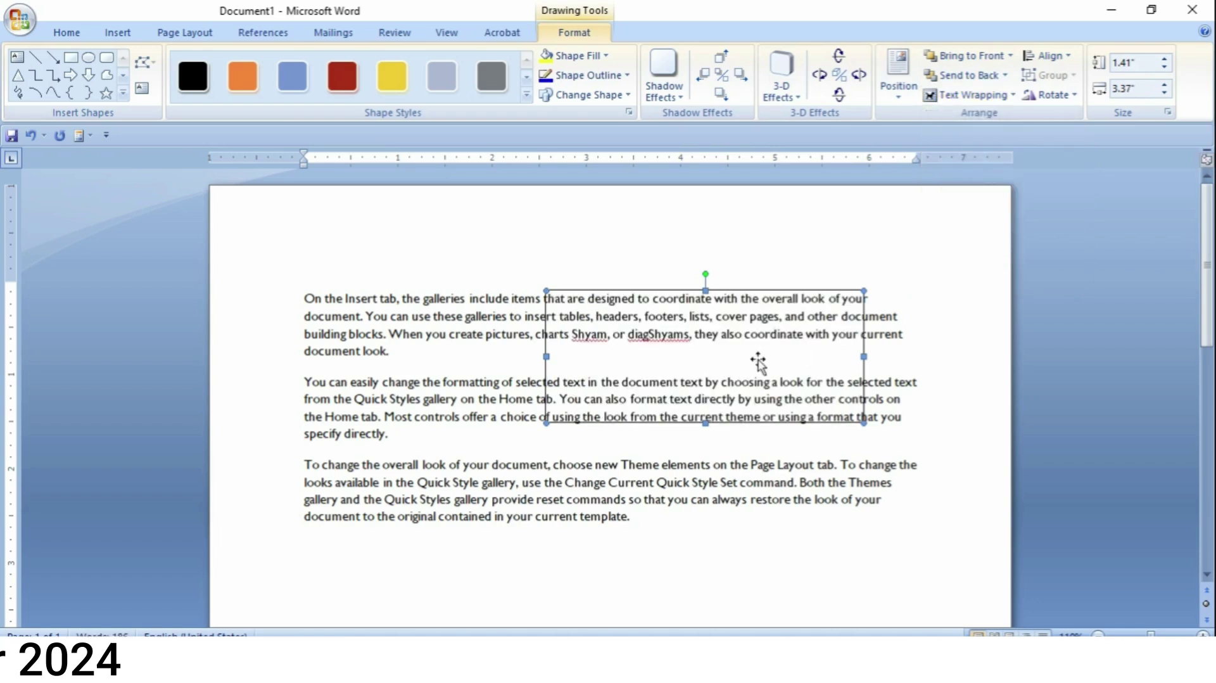
pyautogui.click(342, 76)
pyautogui.click(860, 267)
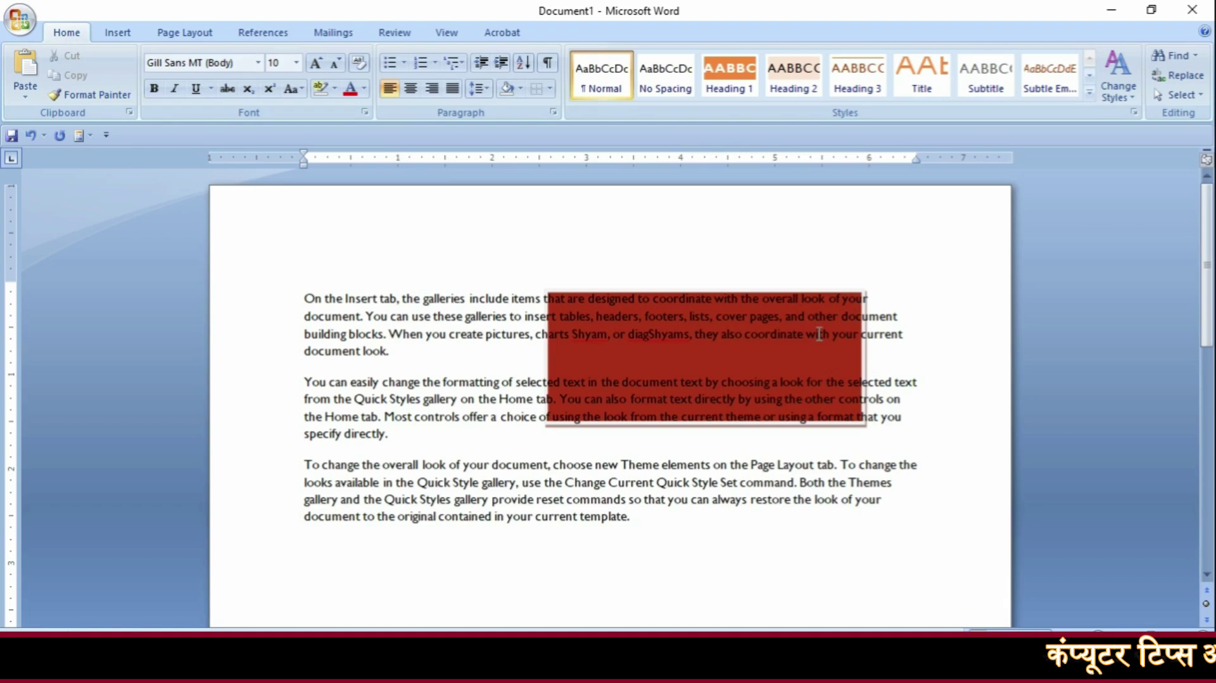
# Try to grab the rectangle behind the first paragraph directly, without object selection.
pyautogui.moveTo(579, 320); pyautogui.dragTo(570, 313)
pyautogui.moveTo(838, 320); pyautogui.dragTo(672, 329)
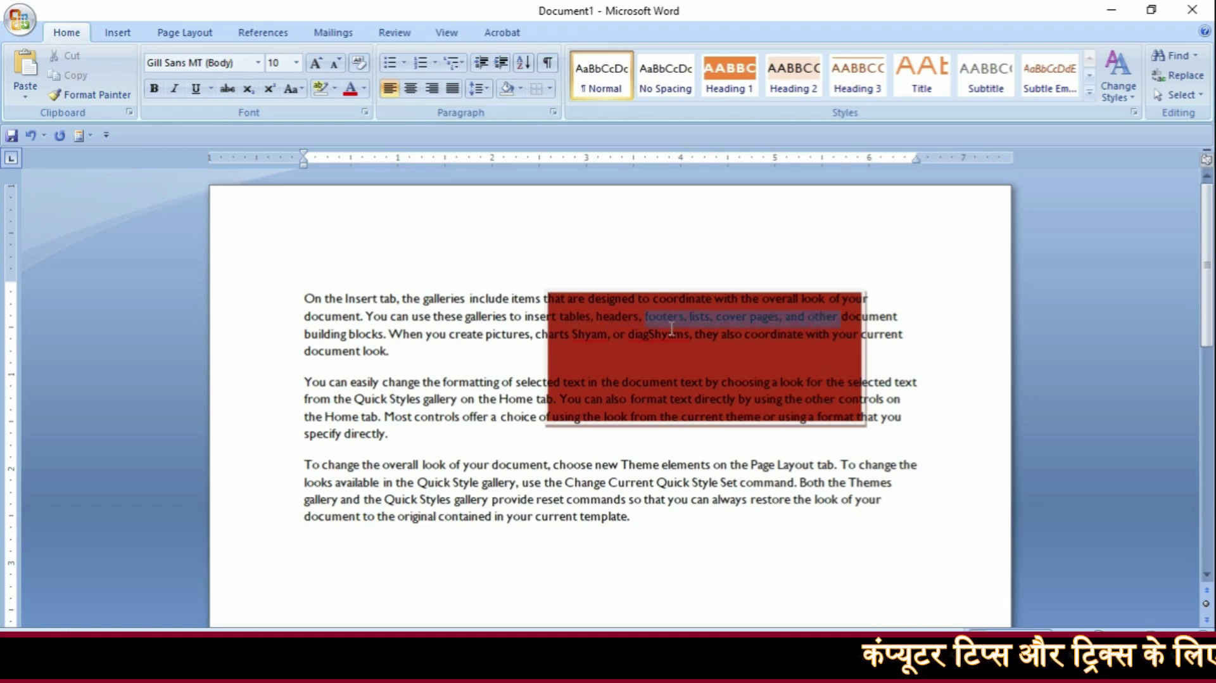
pyautogui.moveTo(580, 327); pyautogui.dragTo(580, 328)
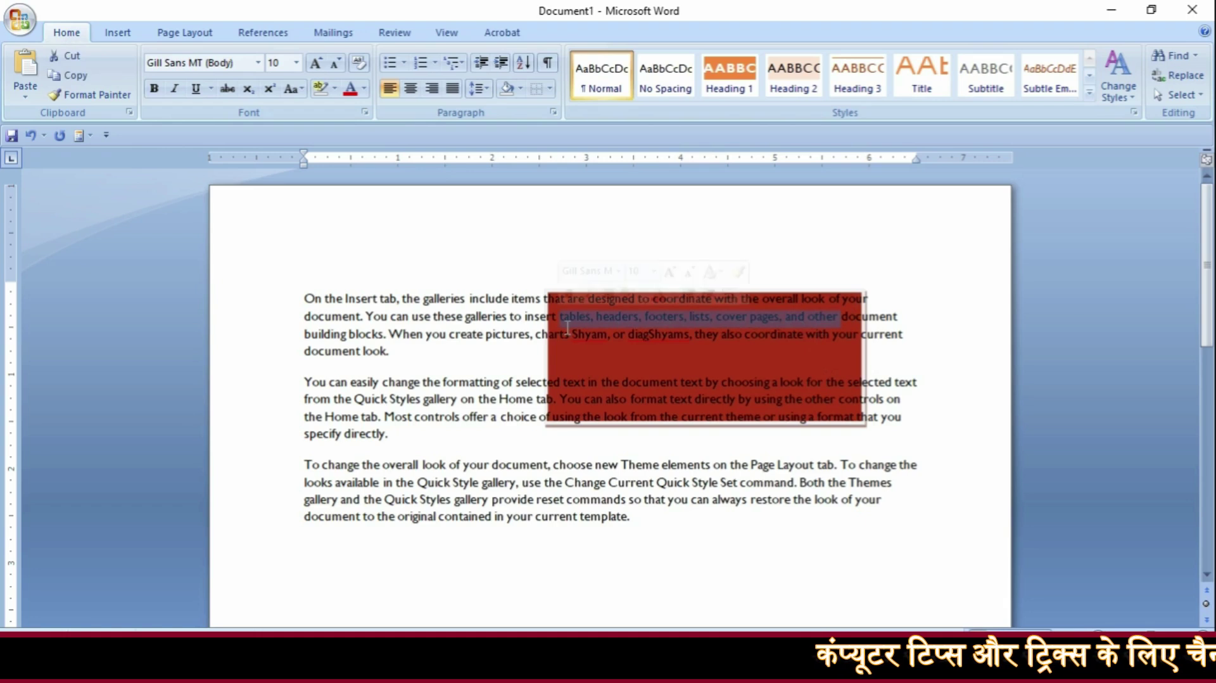
pyautogui.click(836, 314)
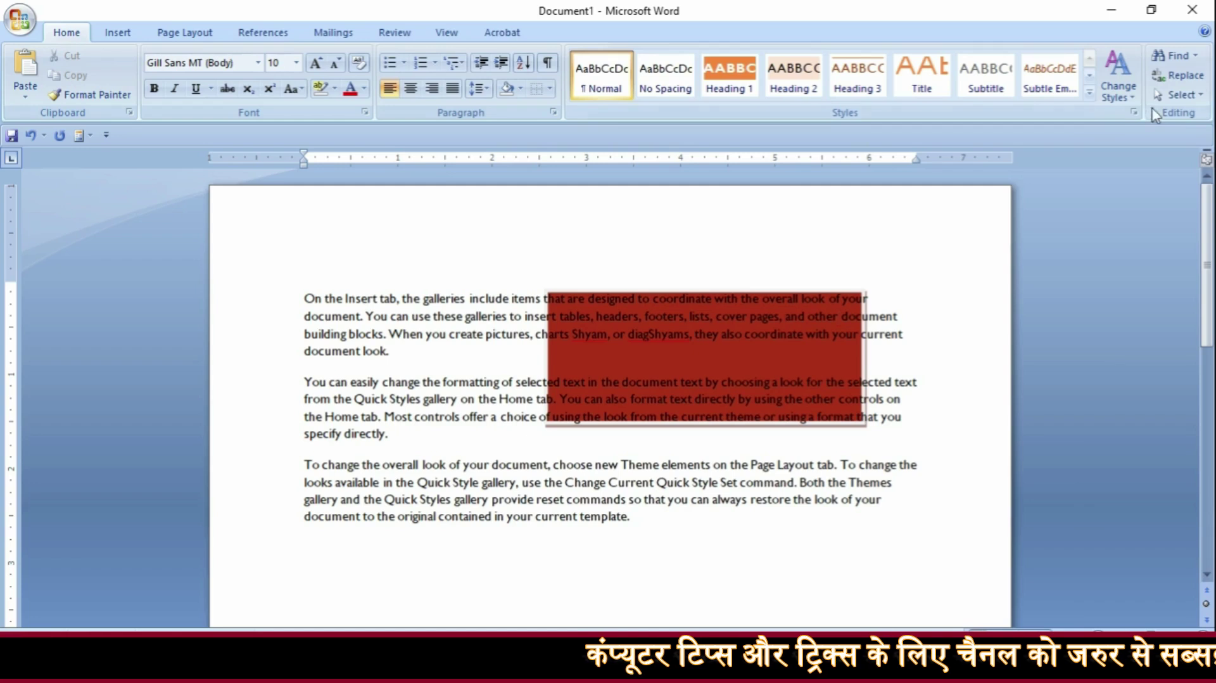
# Use Select Objects to pick the rectangle behind the text and move it over the second and third paragraphs.
pyautogui.click(1178, 95)
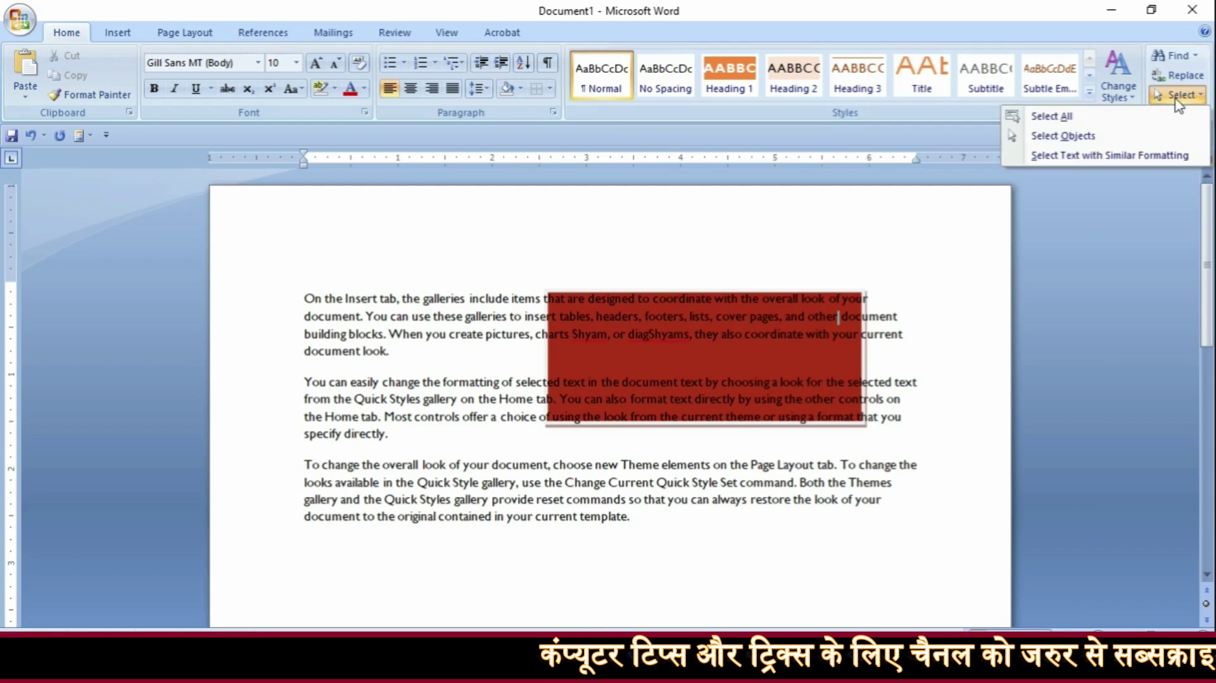
pyautogui.click(1087, 137)
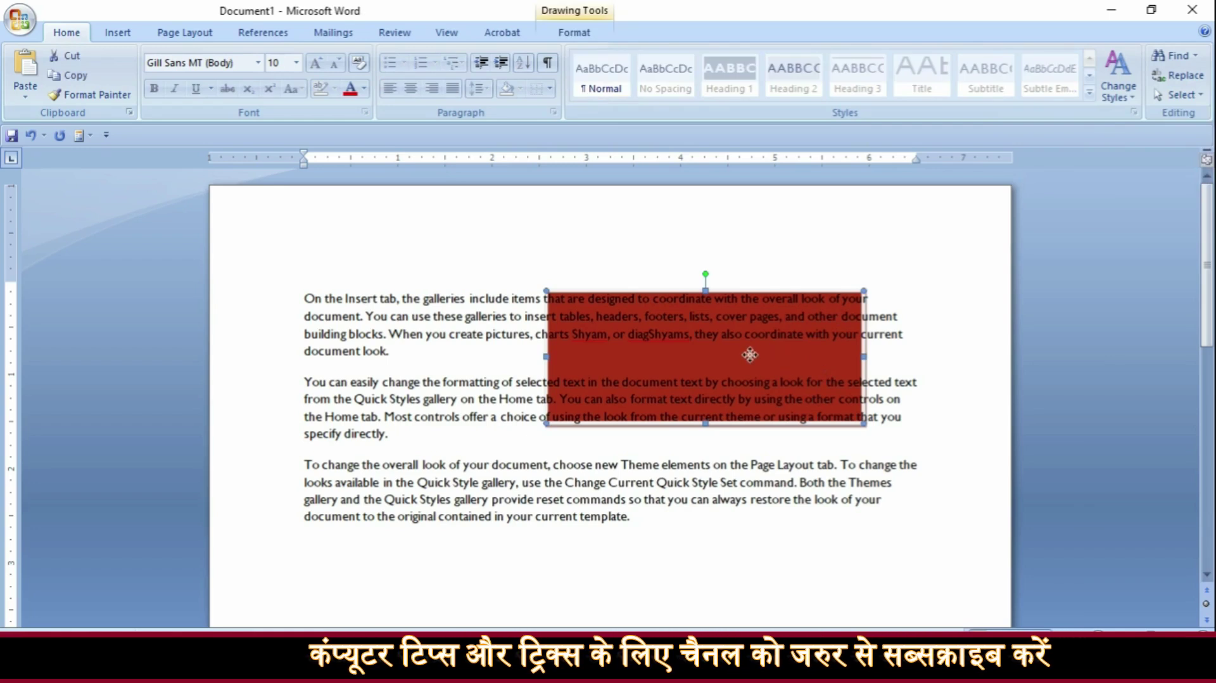
pyautogui.moveTo(700, 372); pyautogui.dragTo(679, 408)
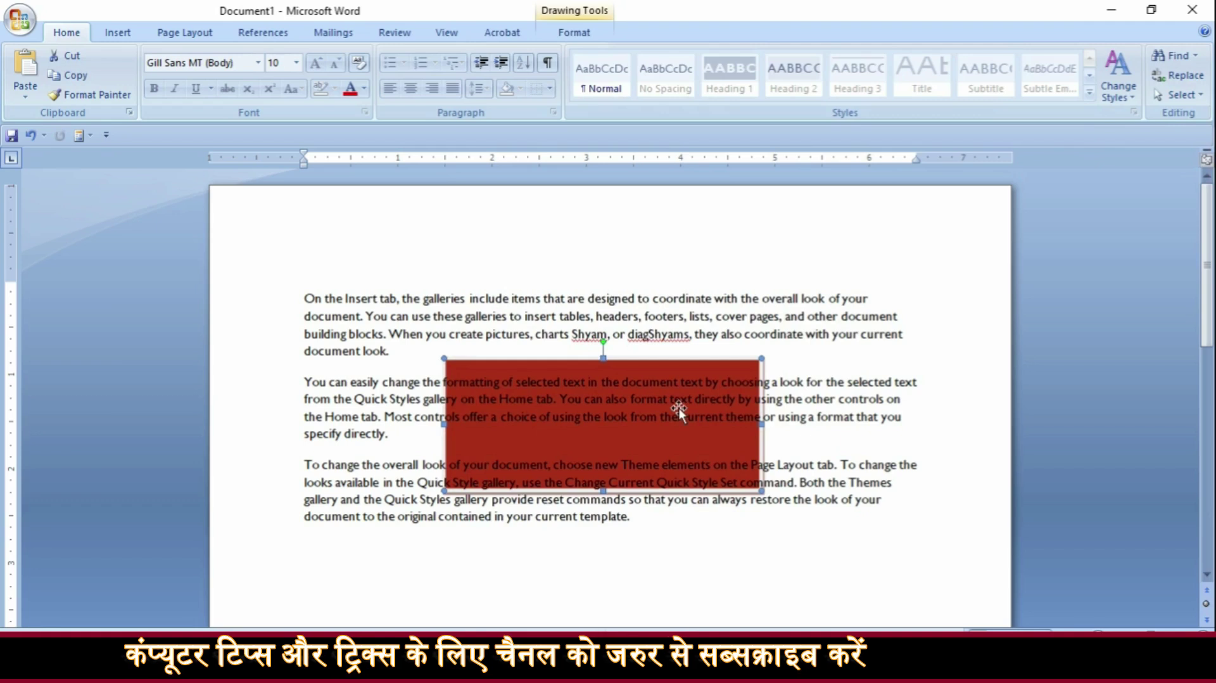
pyautogui.click(910, 271)
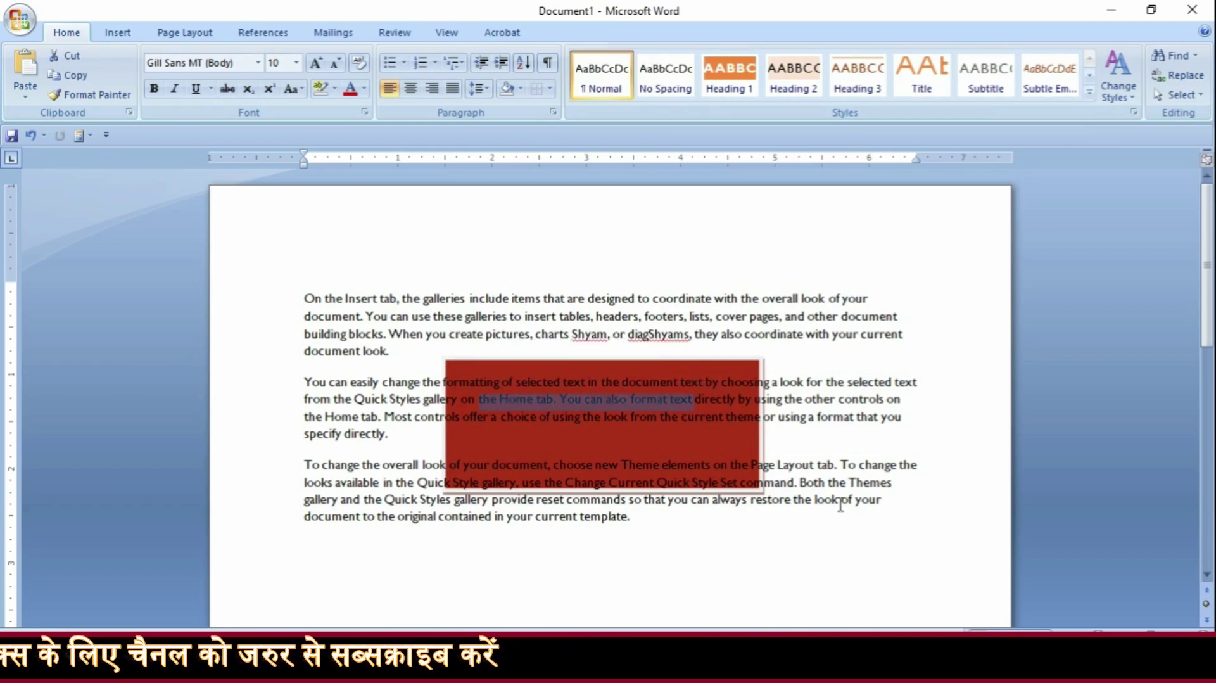
# Turn on Select Objects again and move the rectangle around behind the text, leaving it over the lower two paragraphs.
pyautogui.click(1179, 94)
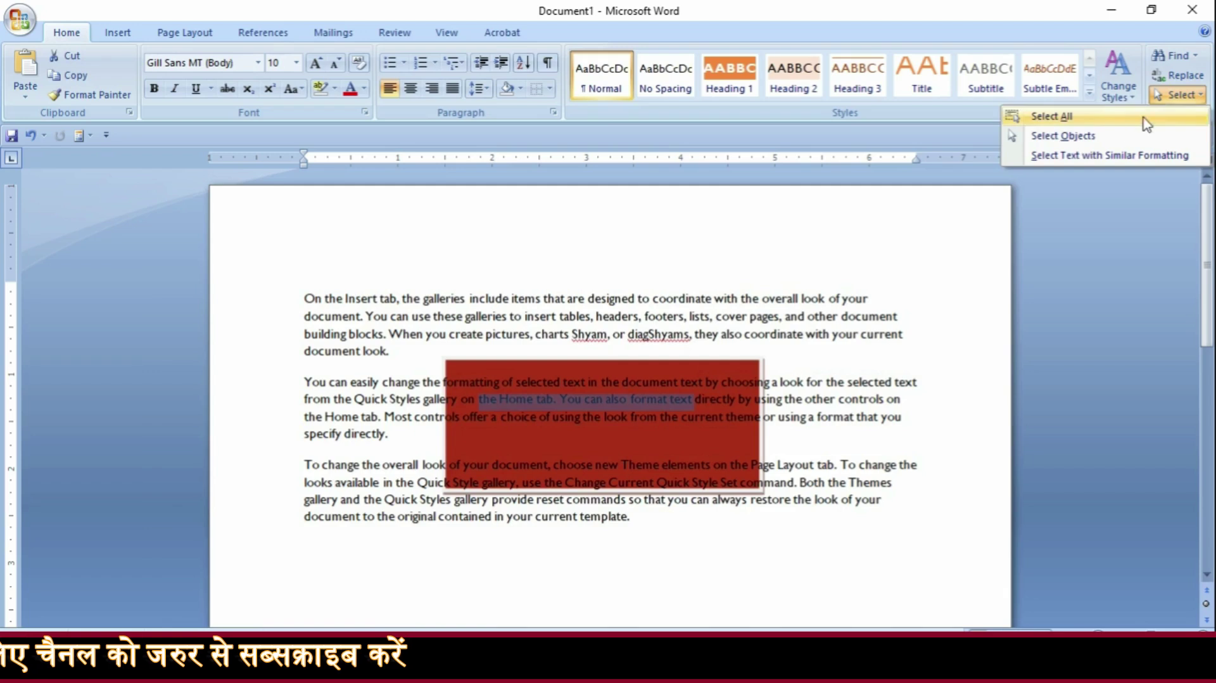
pyautogui.click(1052, 141)
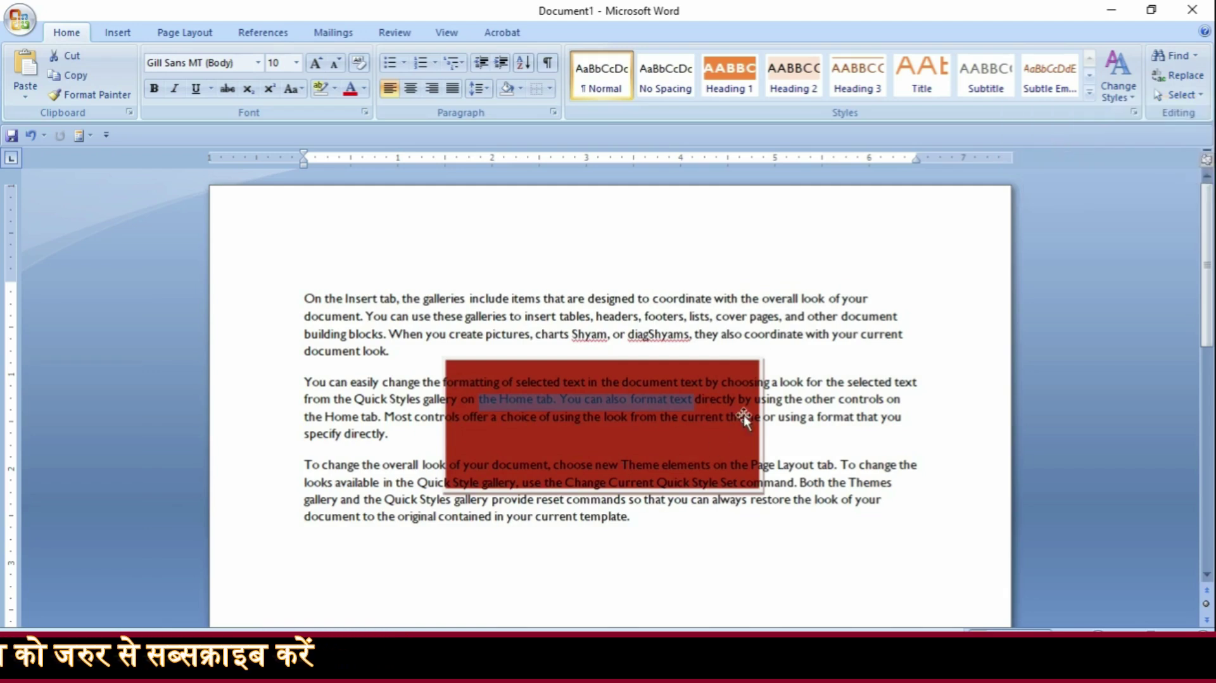
pyautogui.click(742, 398)
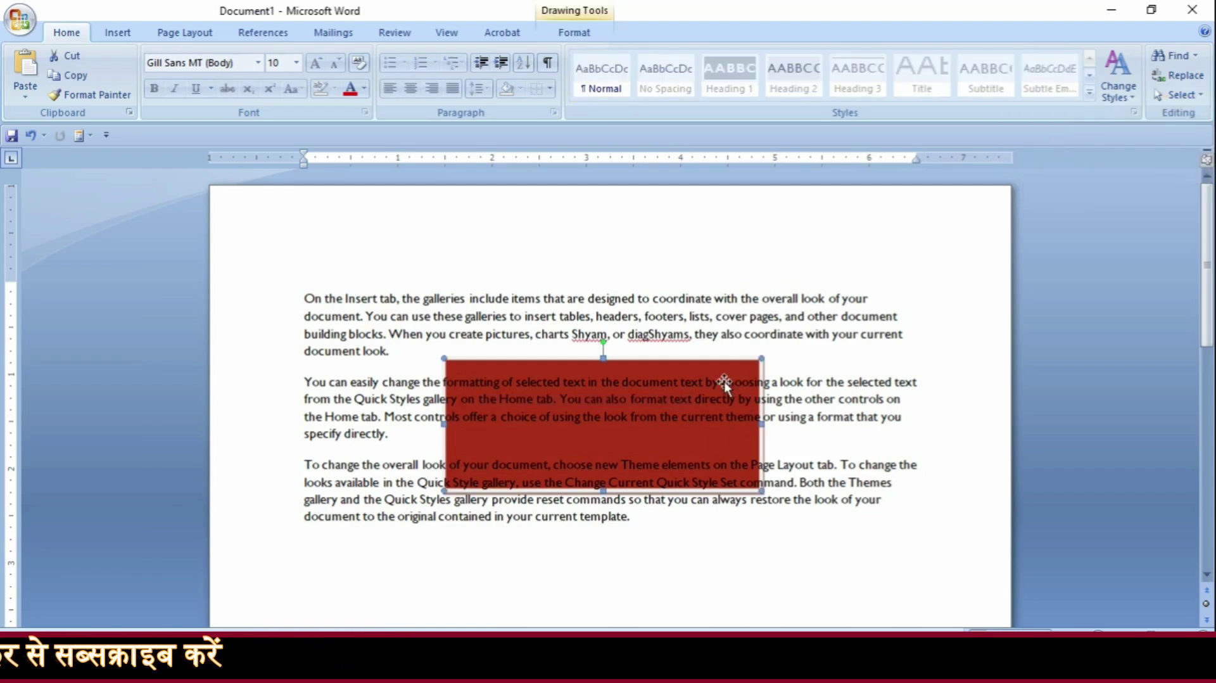
pyautogui.moveTo(743, 332); pyautogui.dragTo(754, 326)
pyautogui.moveTo(691, 401); pyautogui.dragTo(780, 396)
pyautogui.moveTo(711, 323); pyautogui.dragTo(667, 404)
# Turn off Select Objects and remove the red rectangle from the document.
pyautogui.click(1181, 95)
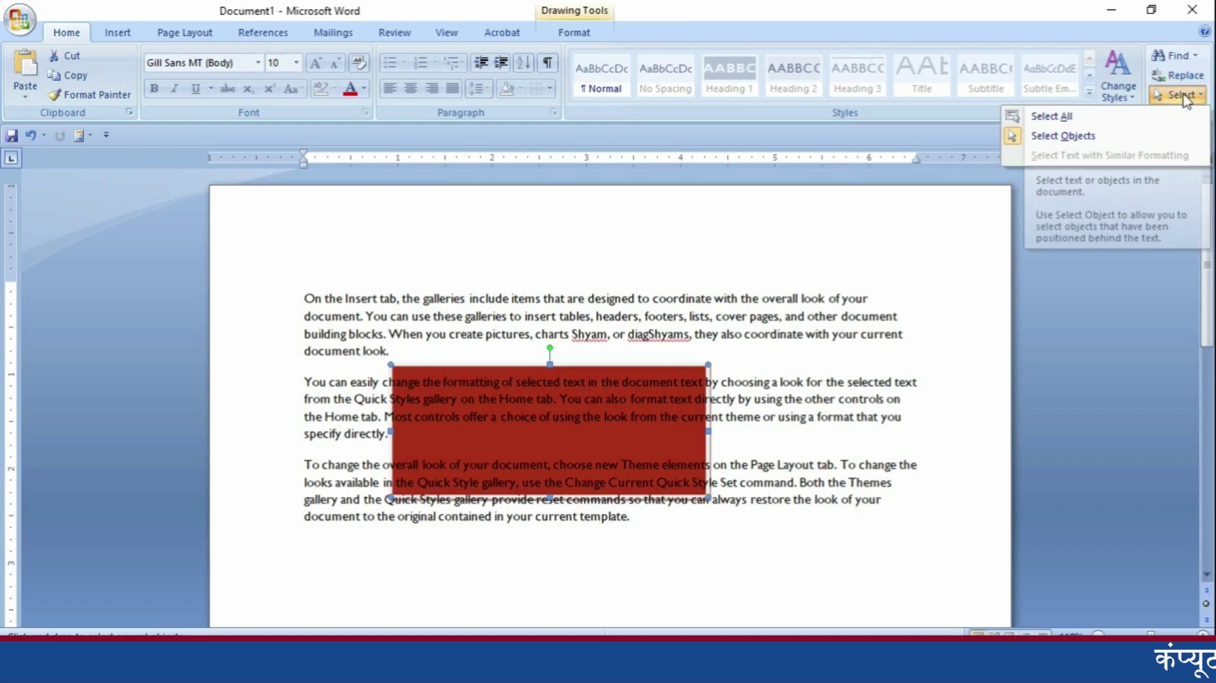
pyautogui.click(1122, 137)
pyautogui.hotkey('ctrl', 'z')
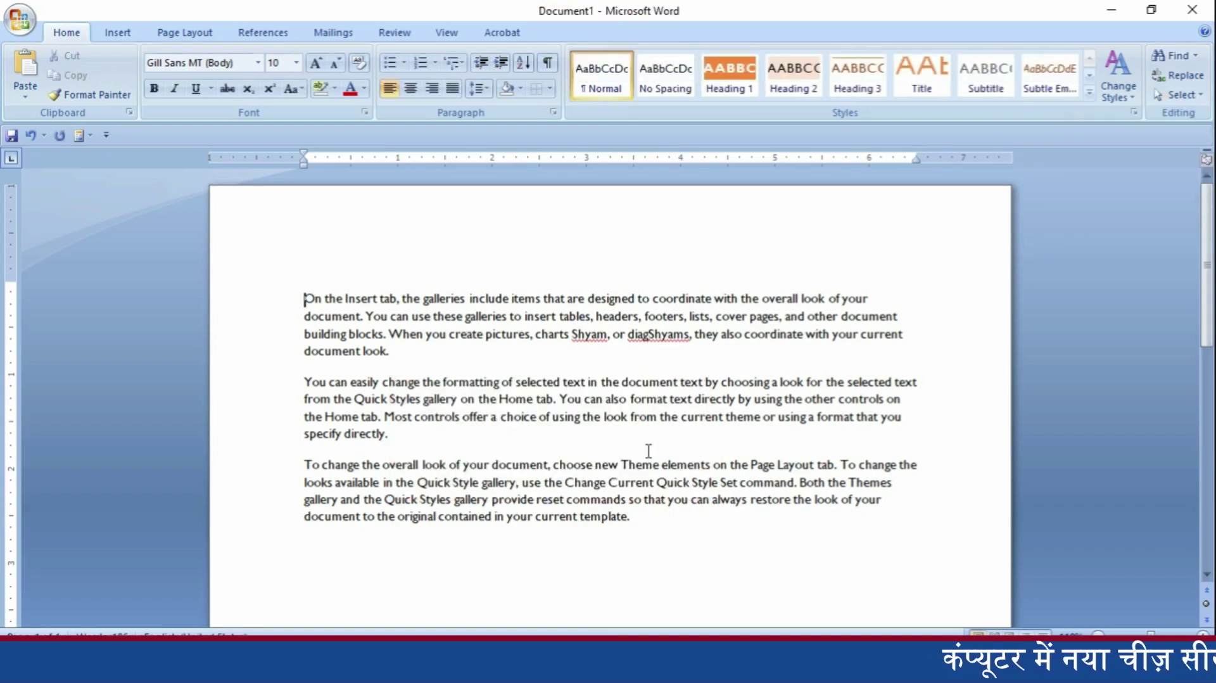
# Apply the Heading 1 style to the opening words of each of the three paragraphs.
pyautogui.moveTo(422, 298); pyautogui.dragTo(305, 298)
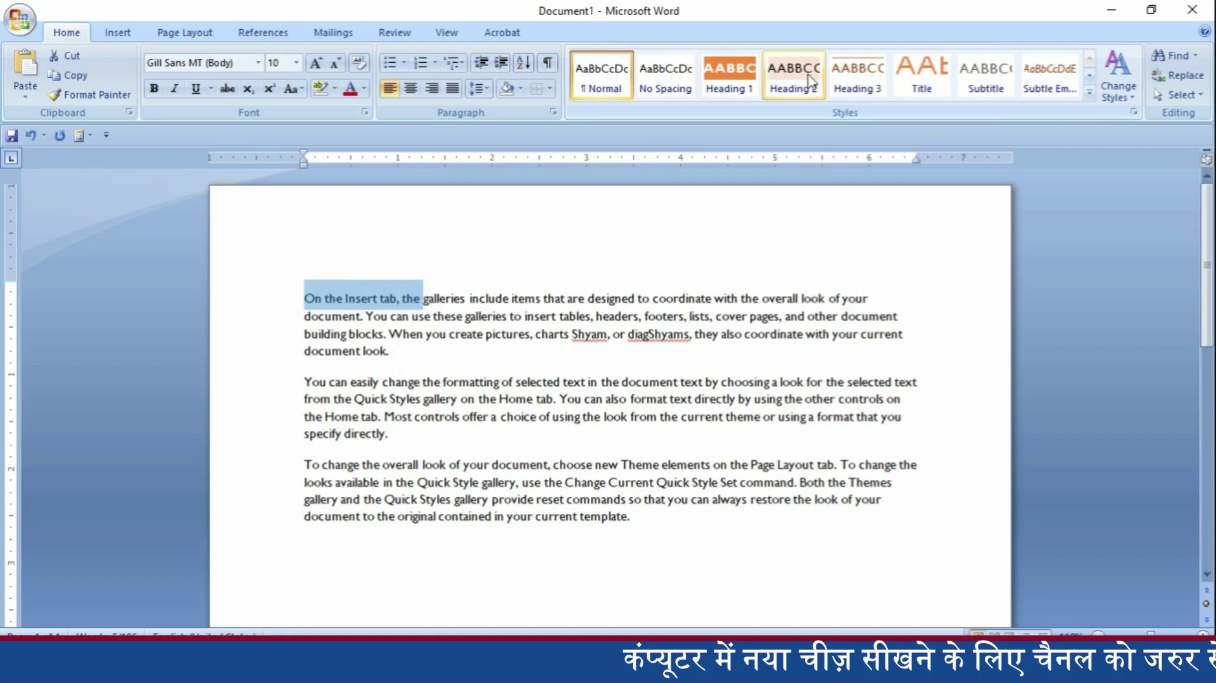
pyautogui.click(714, 75)
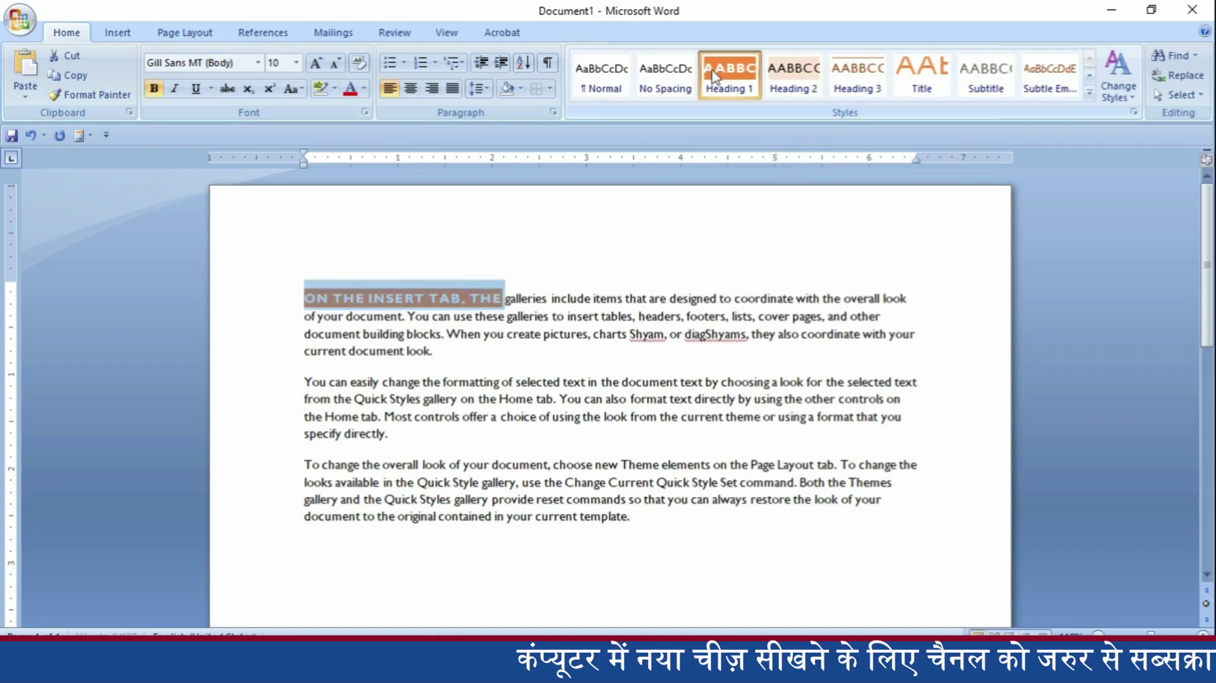
pyautogui.moveTo(305, 382); pyautogui.dragTo(441, 383)
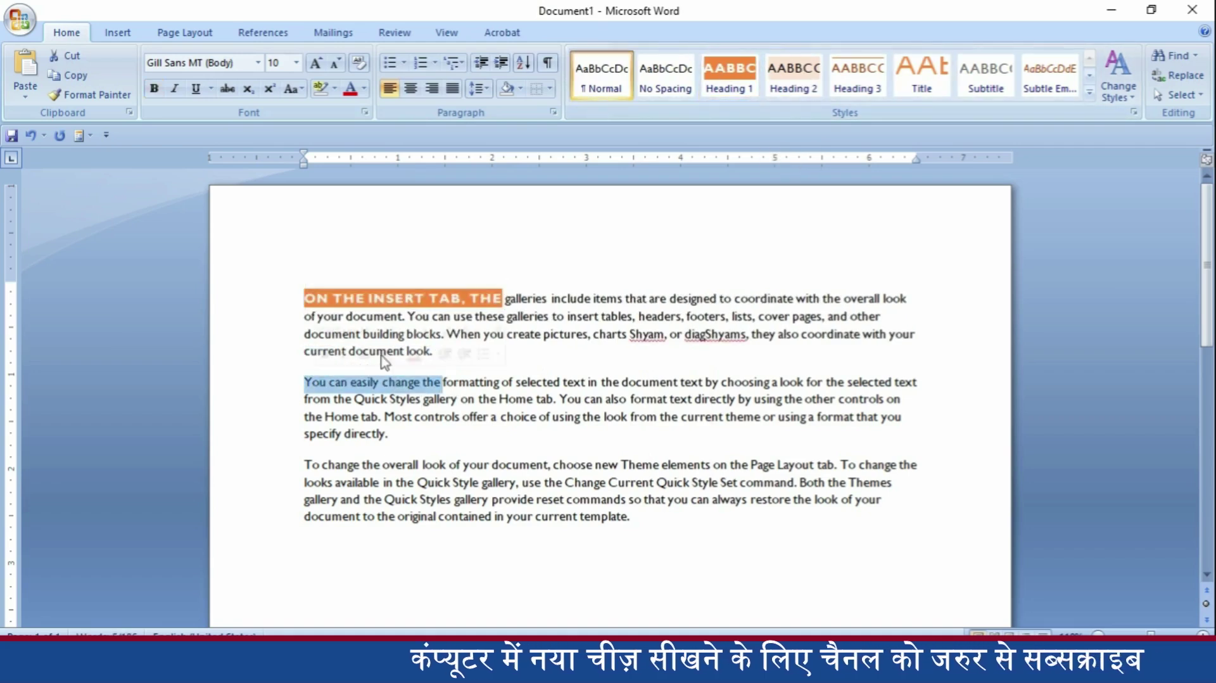
pyautogui.click(727, 81)
pyautogui.moveTo(493, 466); pyautogui.dragTo(304, 465)
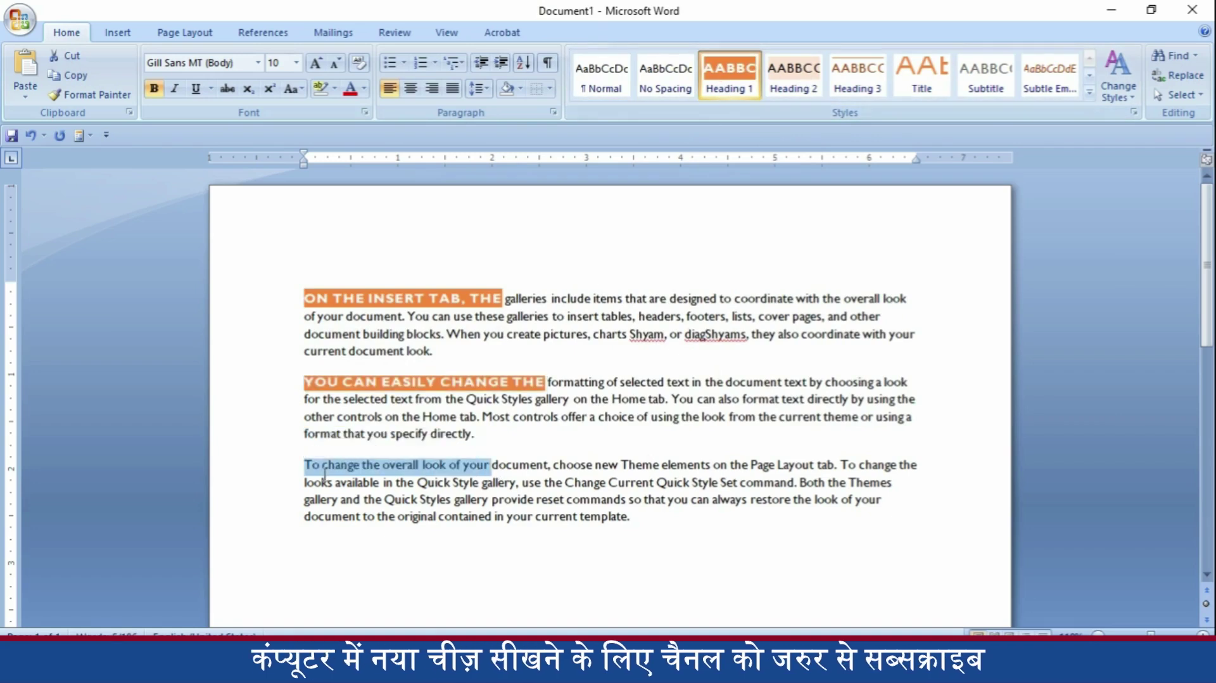
pyautogui.click(732, 70)
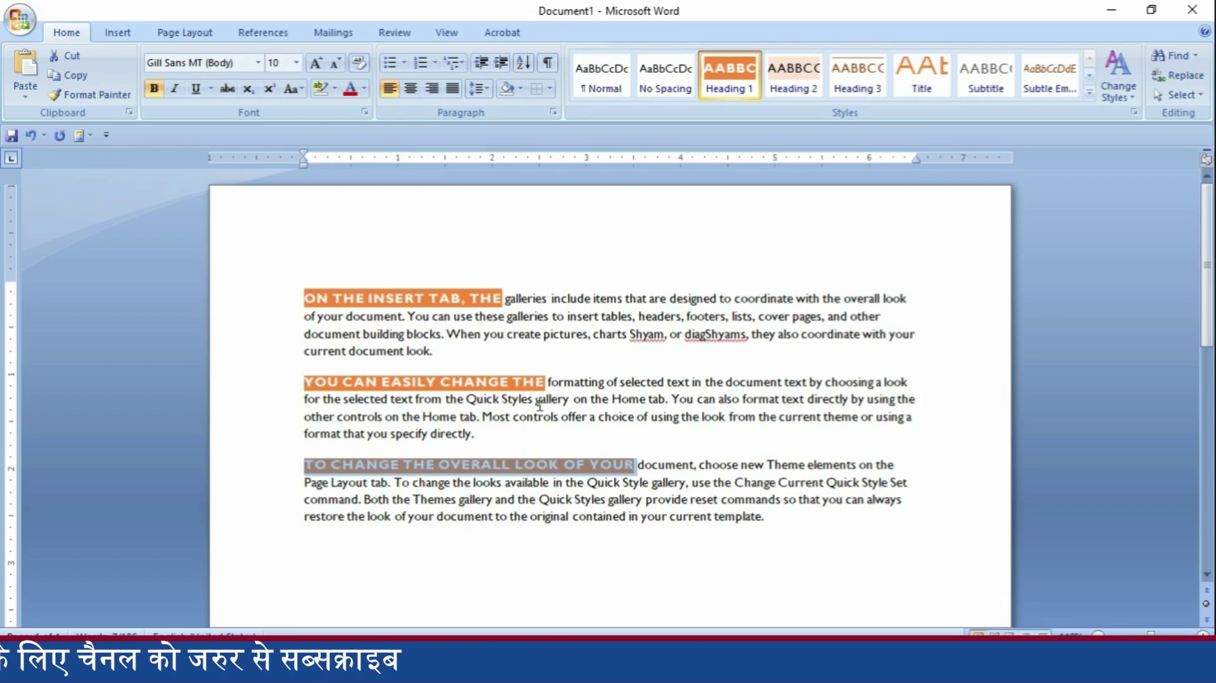
# Place the cursor in the second paragraph's normal text and select all text with similar formatting.
pyautogui.click(678, 376)
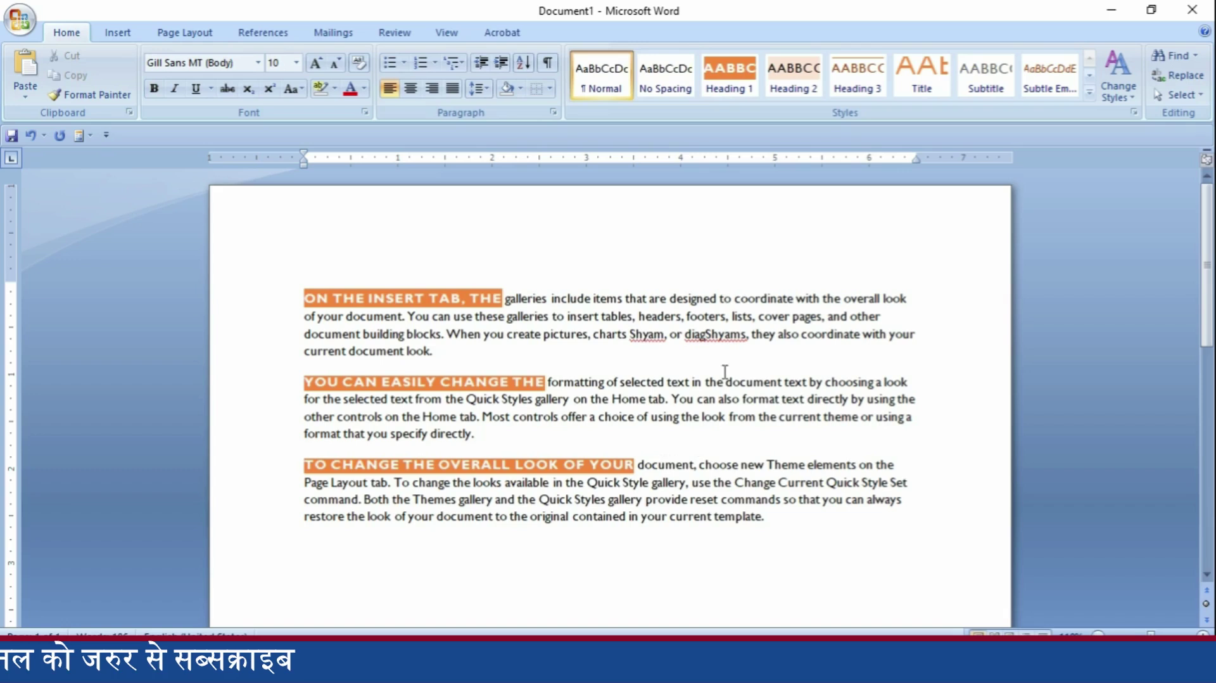
pyautogui.click(1178, 95)
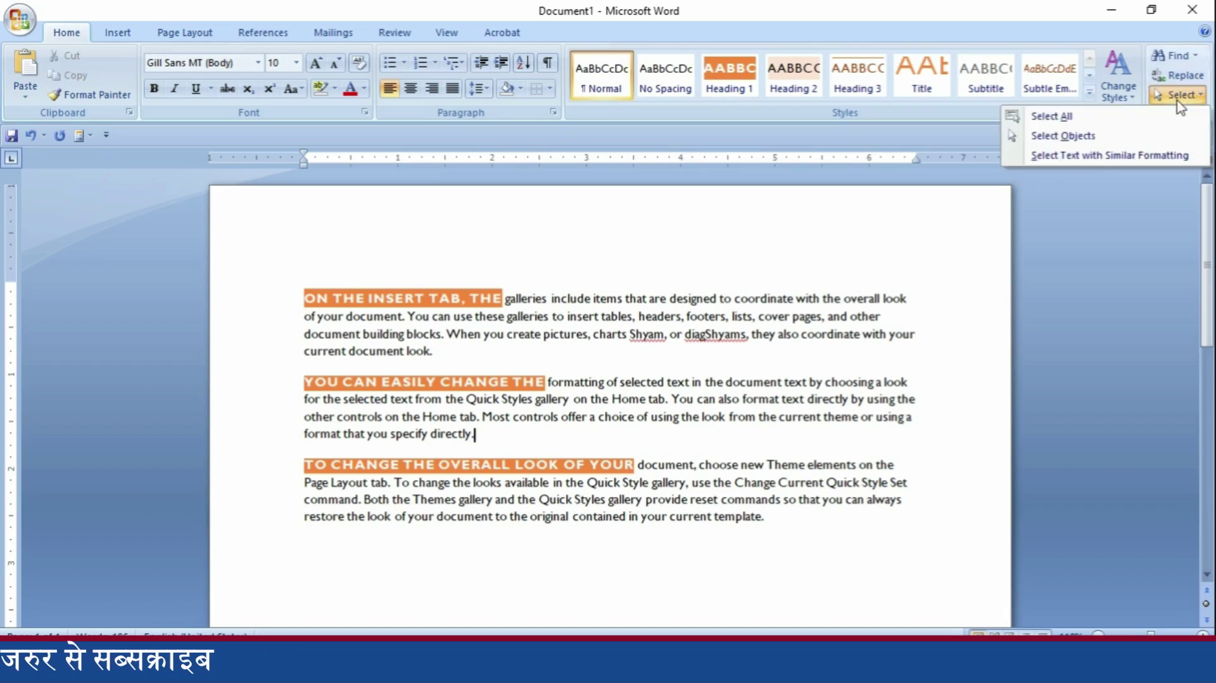
pyautogui.click(1127, 157)
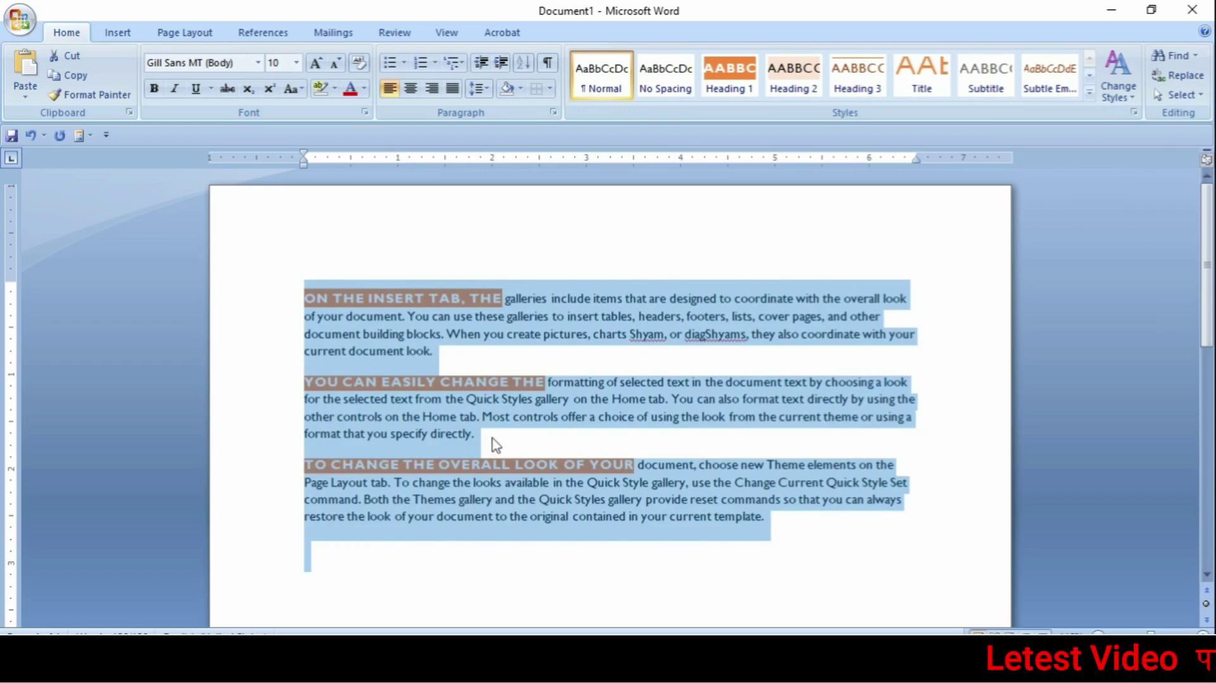
# Add three first names on separate lines below the last paragraph at size 14 and open the font choices for them.
pyautogui.click(799, 434)
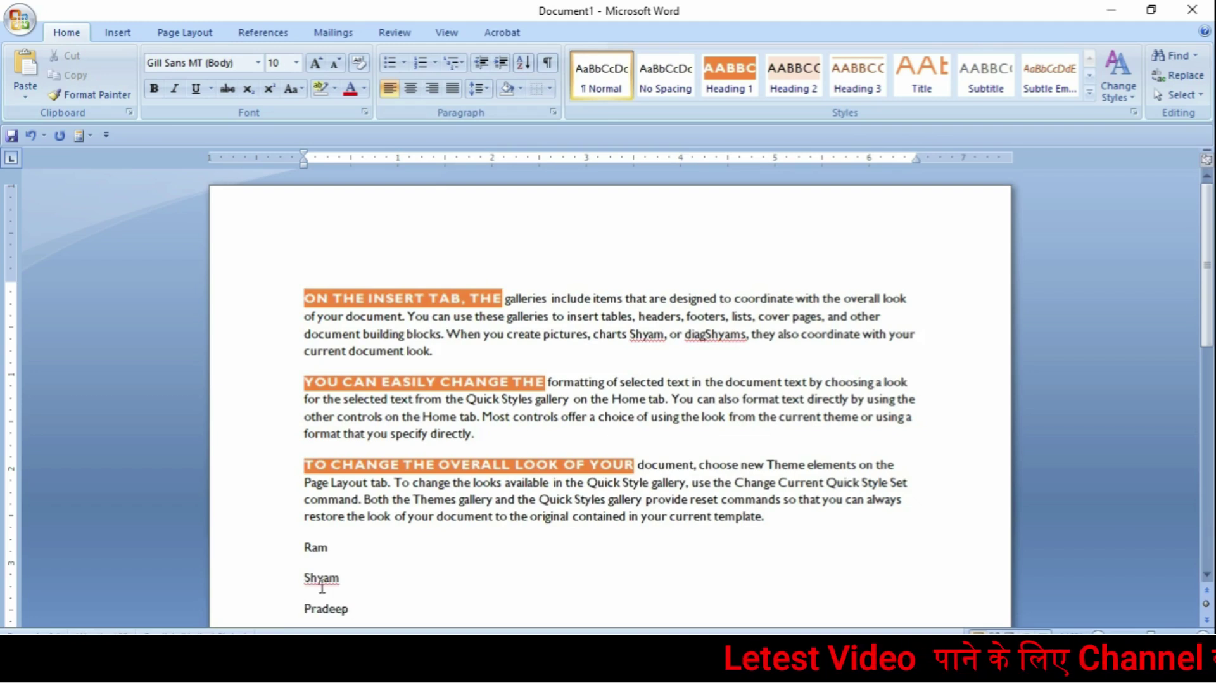
pyautogui.moveTo(365, 613); pyautogui.dragTo(304, 546)
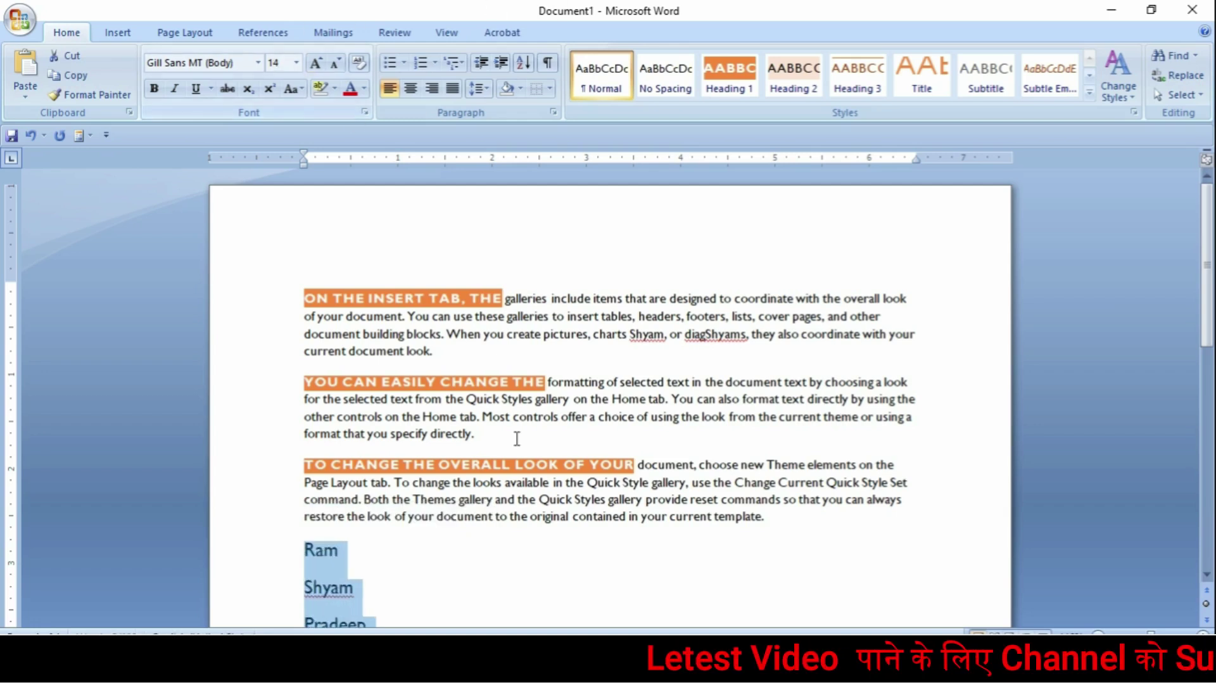
pyautogui.scroll(-3, 516, 437)
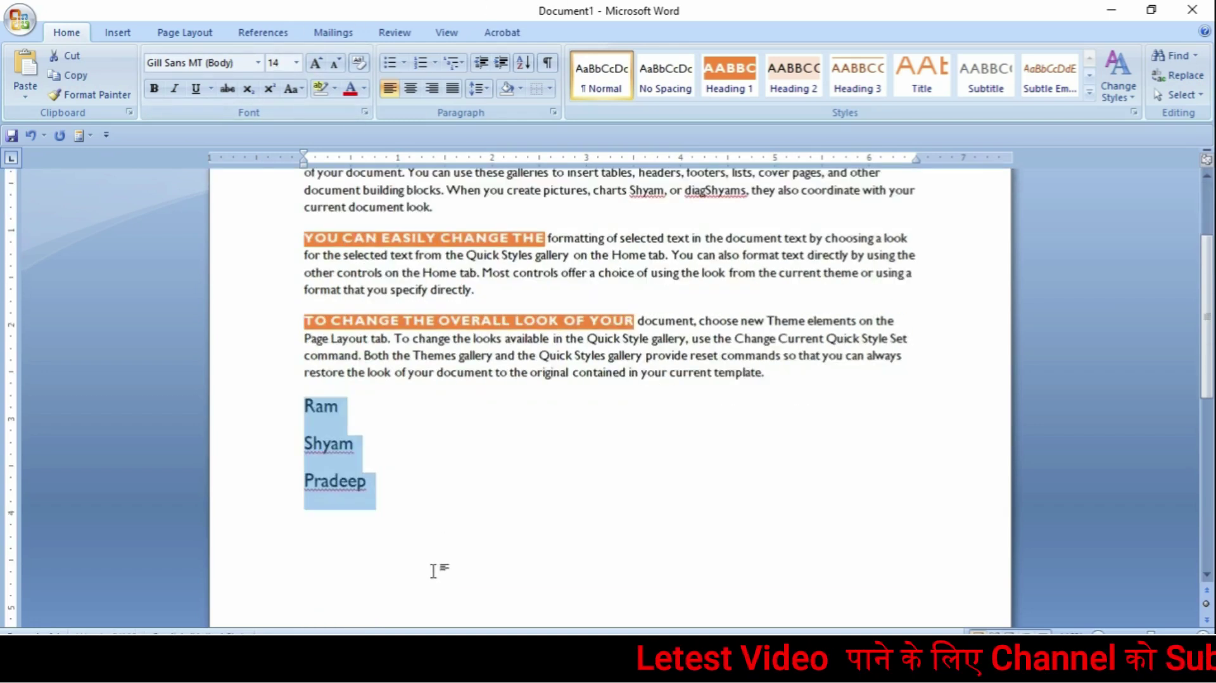
pyautogui.click(258, 63)
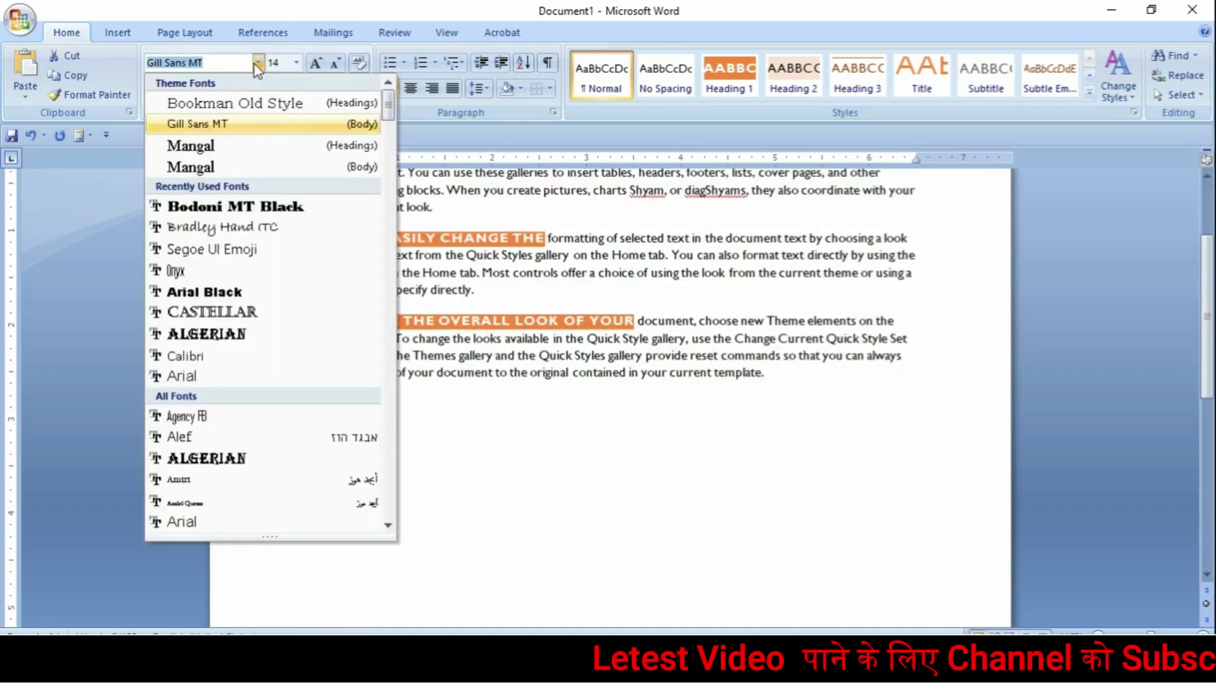